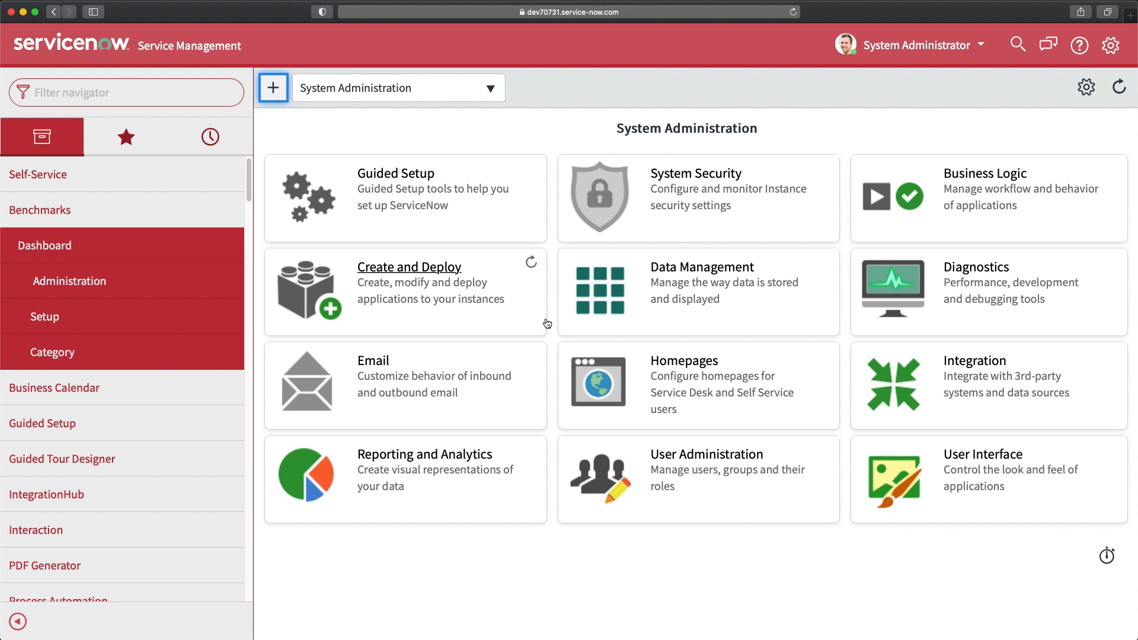
Step: Filter the navigator for "asset" and open the All Assets list
{"action": "left_click", "coordinate": [136, 95]}
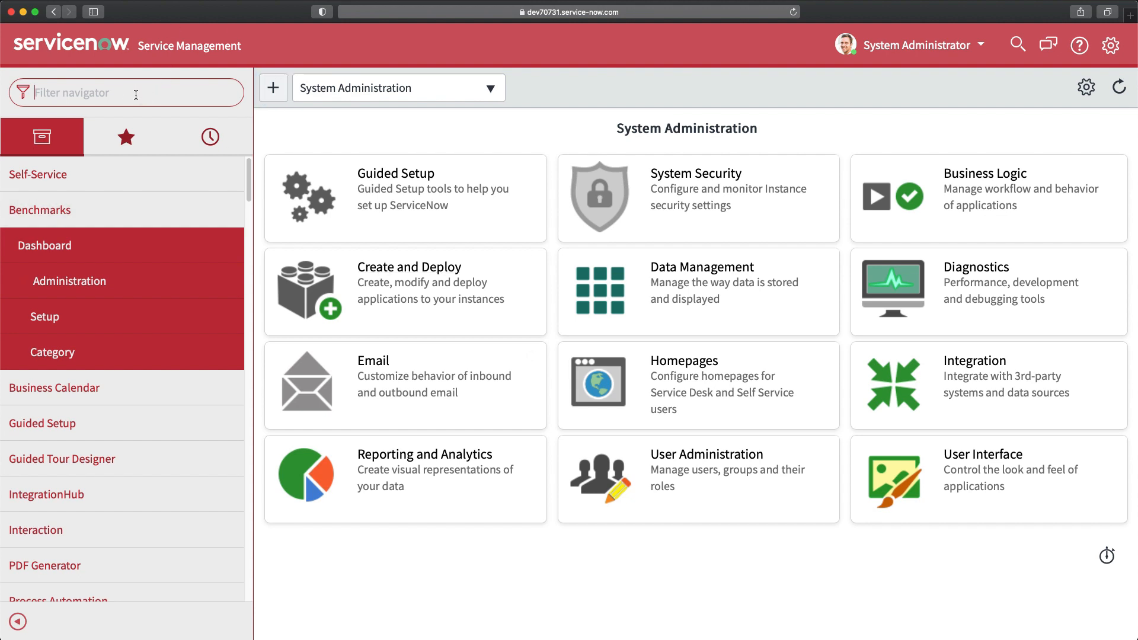
{"action": "type", "text": "asset"}
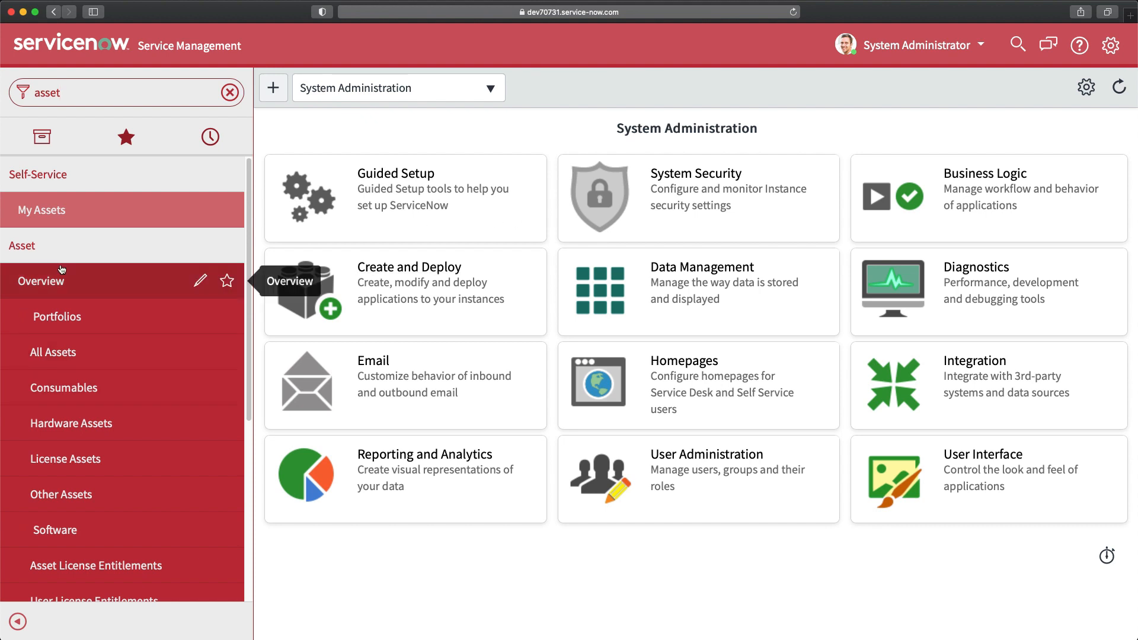
{"action": "scroll", "coordinate": [56, 297], "scroll_direction": "down", "scroll_amount": 5}
{"action": "scroll", "coordinate": [70, 324], "scroll_direction": "up", "scroll_amount": 5}
{"action": "left_click", "coordinate": [45, 359]}
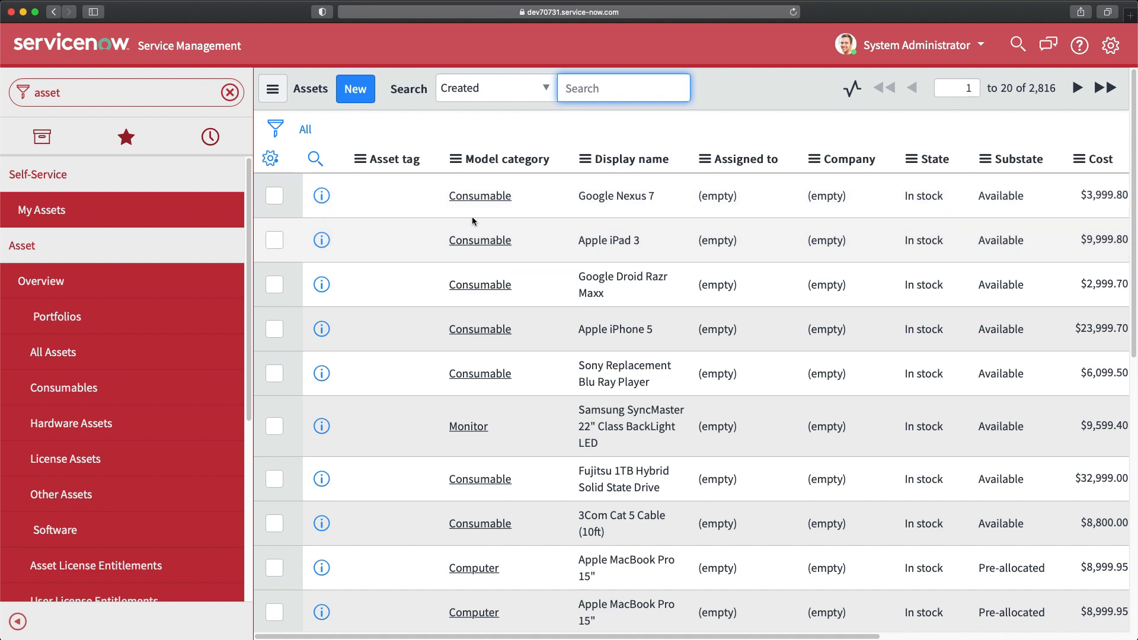
Step: Filter the navigator for "rest api" and open the REST API Explorer
{"action": "left_click", "coordinate": [111, 105]}
{"action": "key", "text": "BackSpace"}
{"action": "key", "text": "BackSpace"}
{"action": "key", "text": "BackSpace"}
{"action": "key", "text": "BackSpace"}
{"action": "key", "text": "BackSpace"}
{"action": "type", "text": "re"}
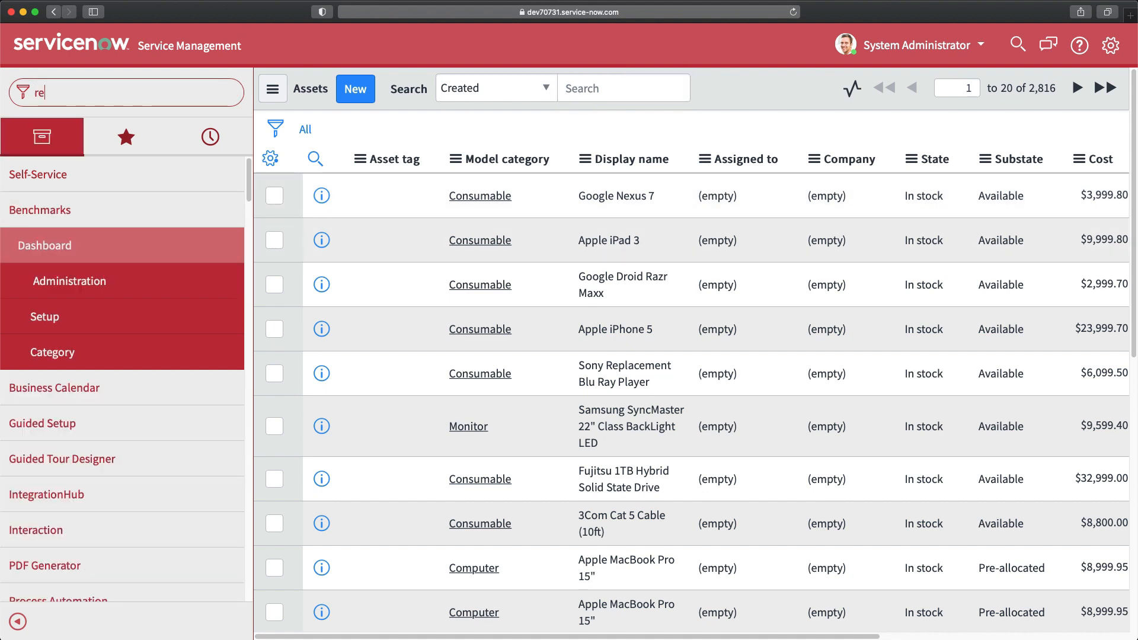
{"action": "type", "text": "st api"}
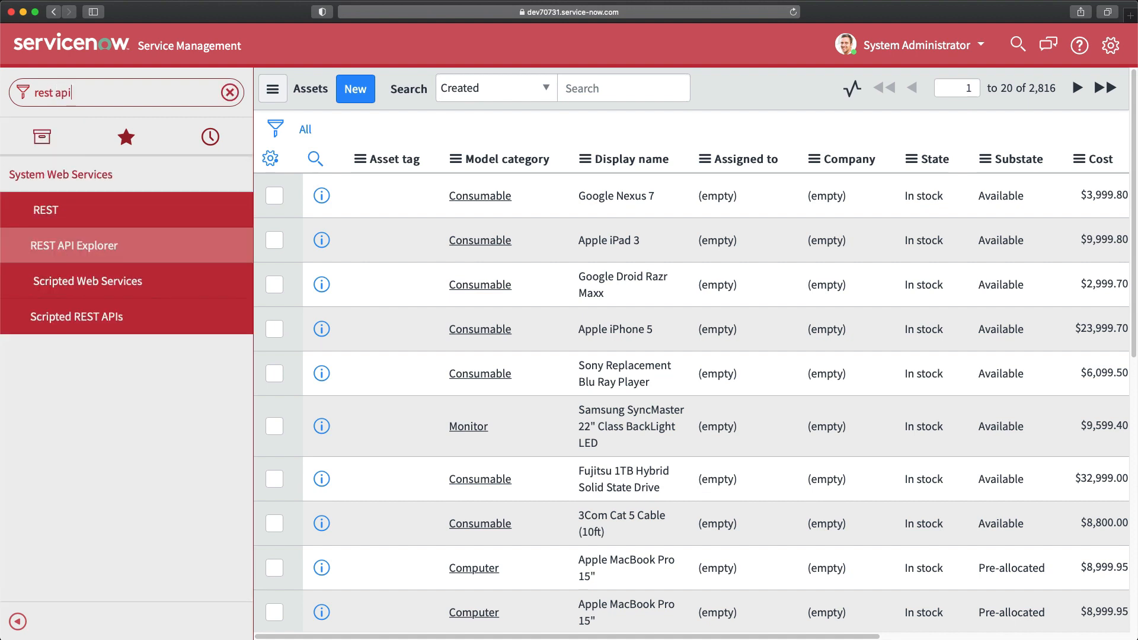
{"action": "left_click", "coordinate": [70, 247]}
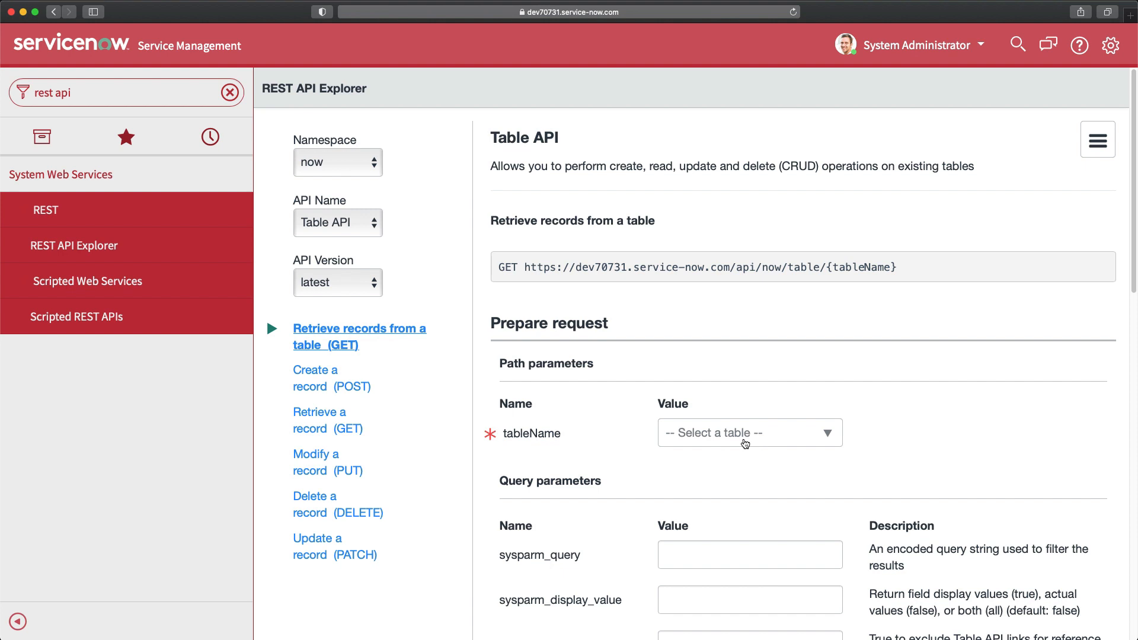
Step: Select Asset (alm_asset) as the tableName for the Table API's record retrieval request and review its query parameters
{"action": "left_click", "coordinate": [745, 442]}
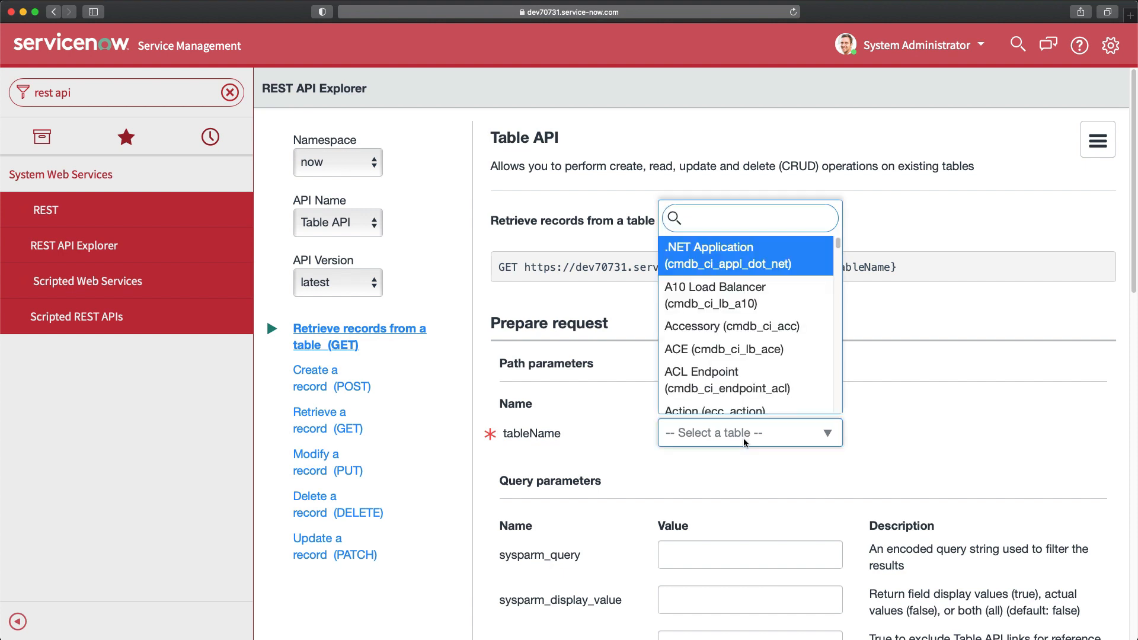
{"action": "type", "text": "asset"}
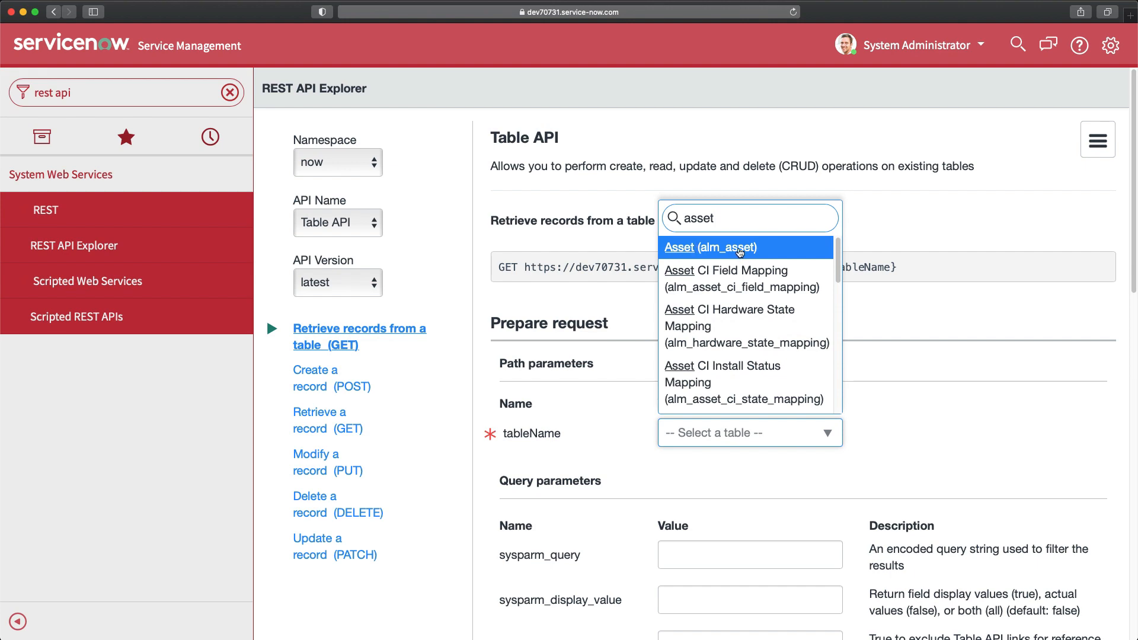
{"action": "left_click", "coordinate": [734, 256]}
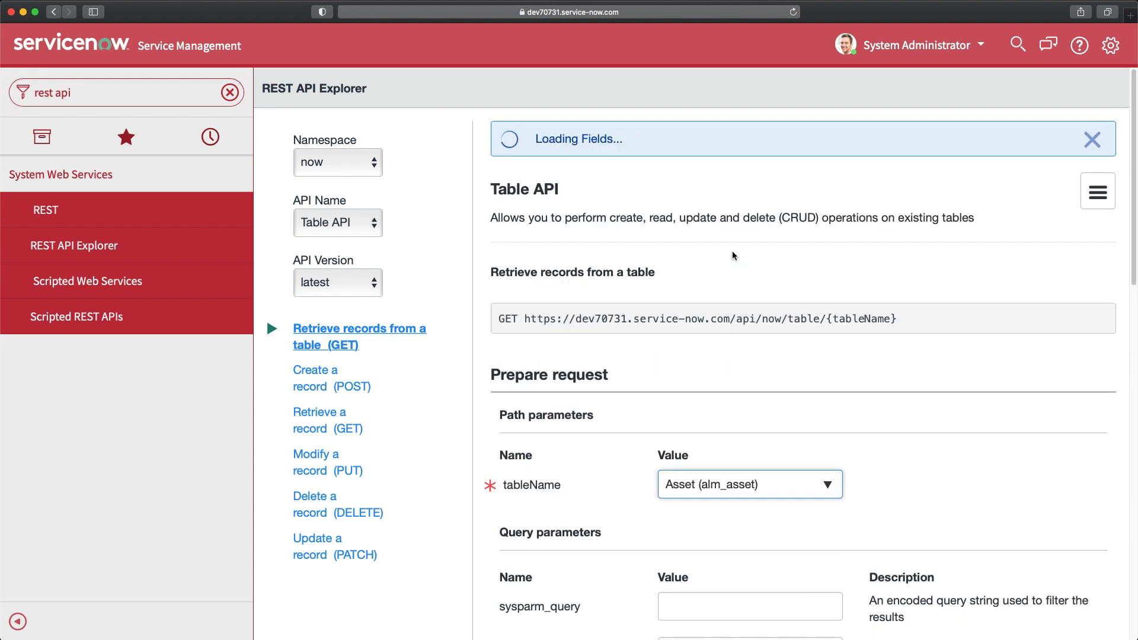
{"action": "scroll", "coordinate": [740, 369], "scroll_direction": "down", "scroll_amount": 2}
{"action": "scroll", "coordinate": [738, 370], "scroll_direction": "down", "scroll_amount": 4}
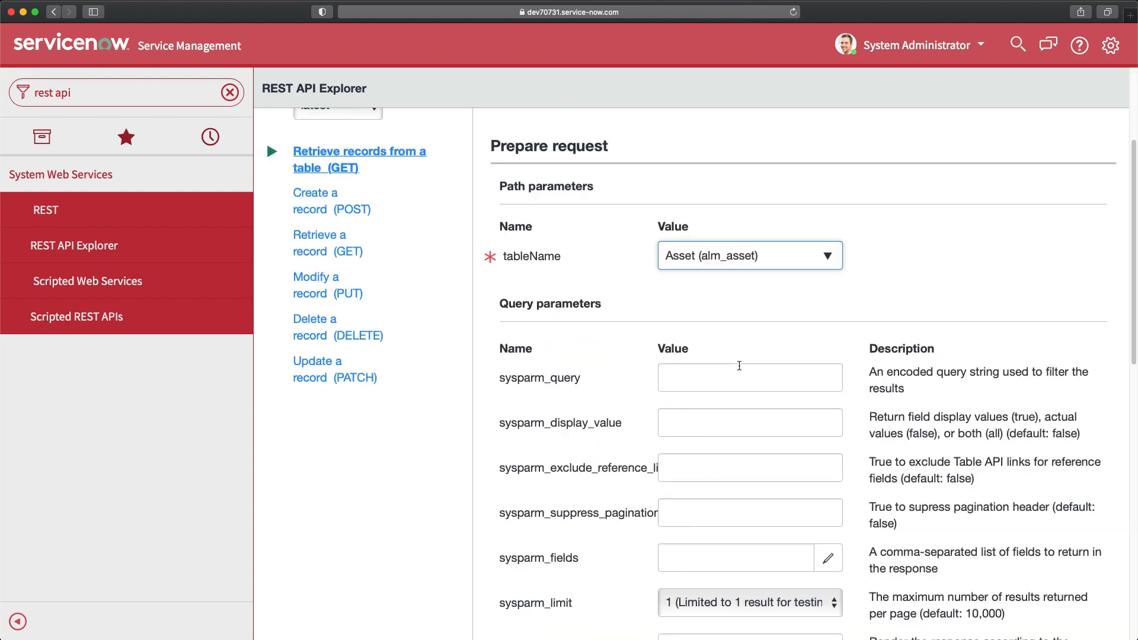
{"action": "scroll", "coordinate": [736, 370], "scroll_direction": "up", "scroll_amount": 1}
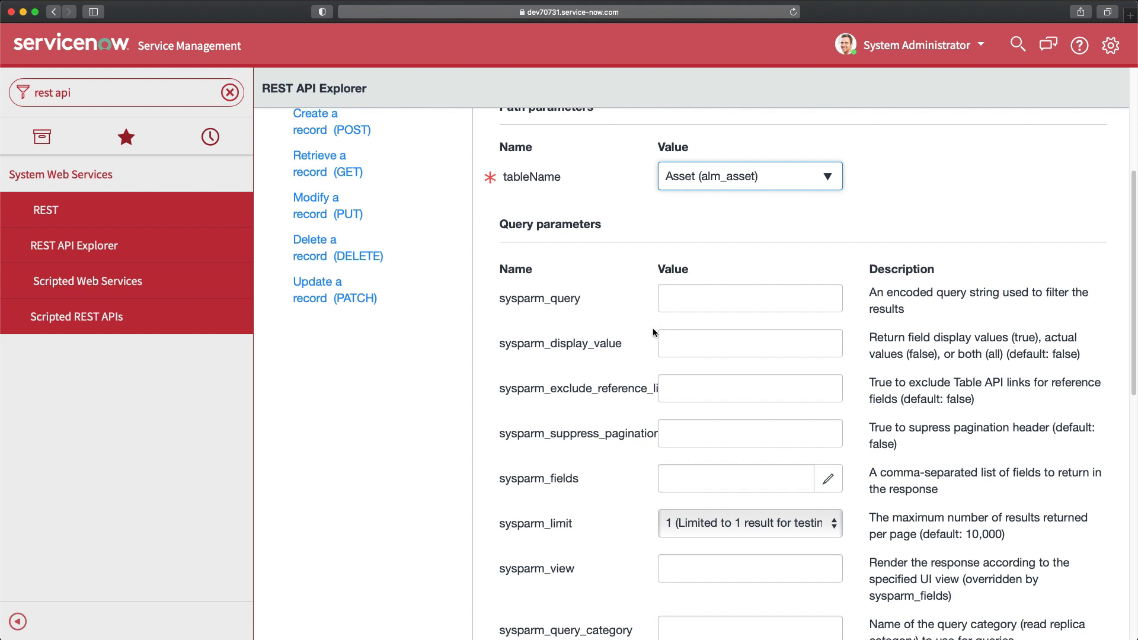
{"action": "scroll", "coordinate": [652, 330], "scroll_direction": "up", "scroll_amount": 5}
{"action": "scroll", "coordinate": [614, 330], "scroll_direction": "down", "scroll_amount": 4}
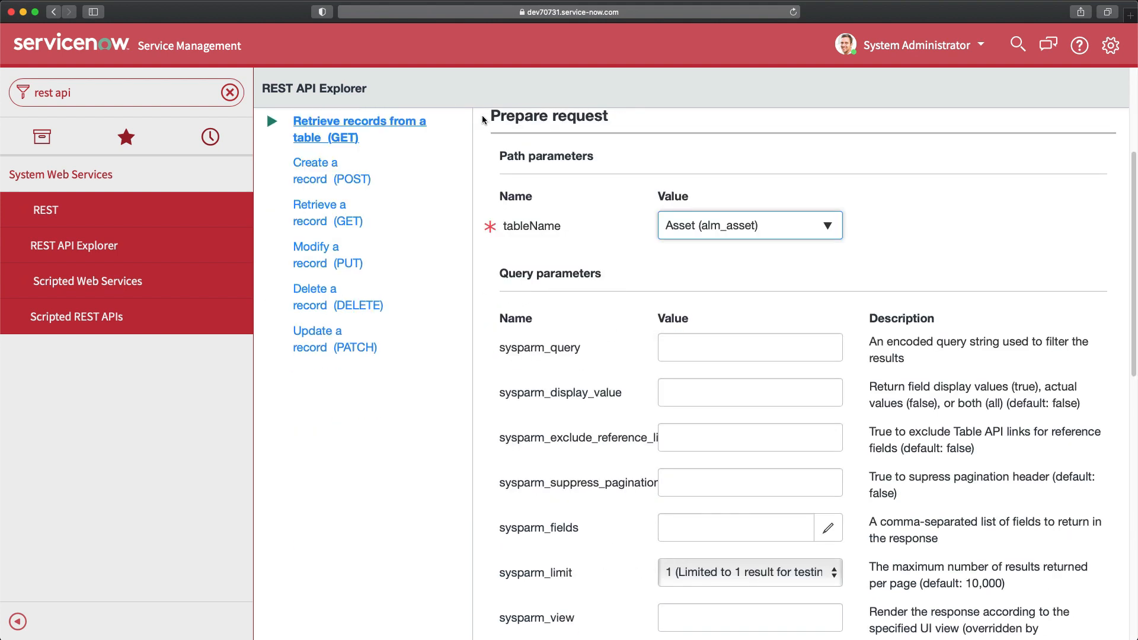
{"action": "scroll", "coordinate": [537, 198], "scroll_direction": "up", "scroll_amount": 4}
Step: Find "asset" in the navigator and open the All Assets list in a separate browser tab
{"action": "left_click", "coordinate": [119, 93]}
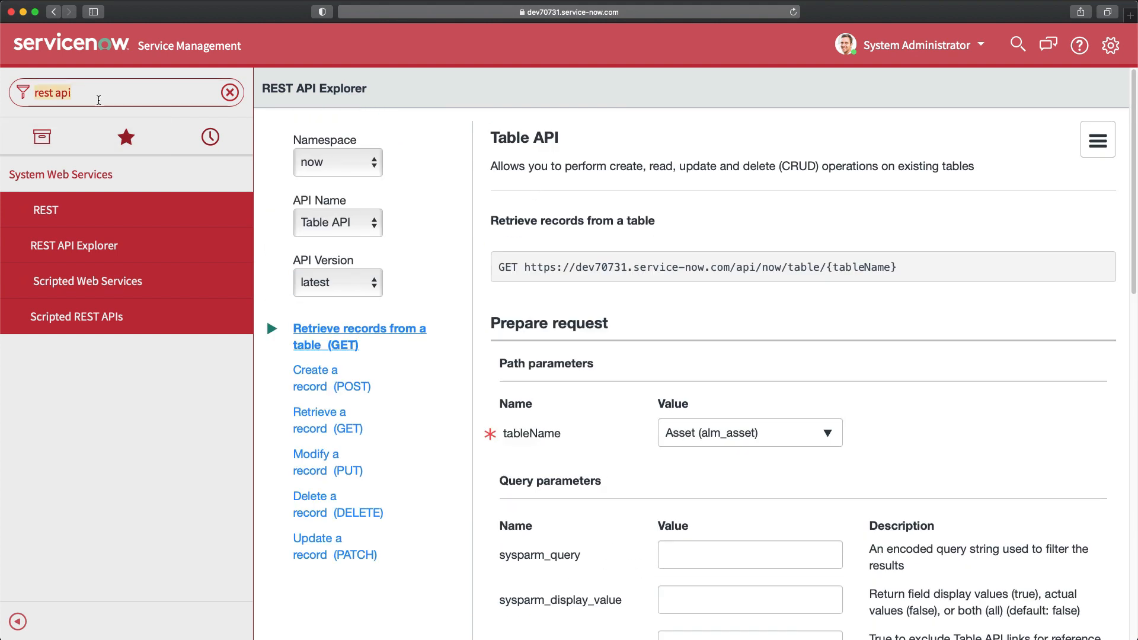
{"action": "type", "text": "asset"}
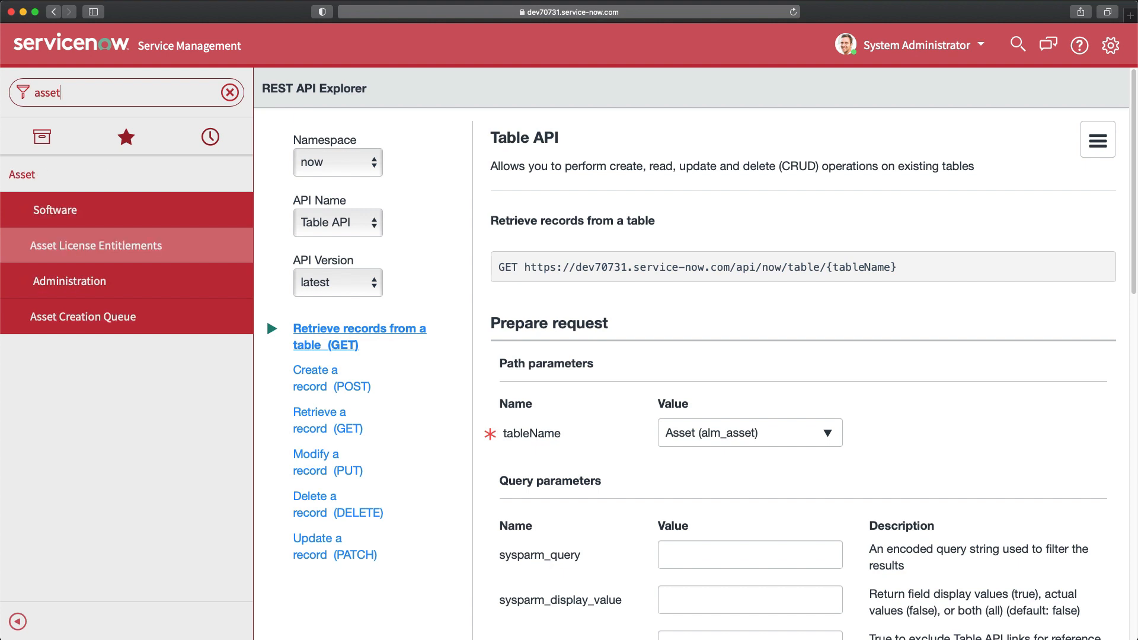
{"action": "left_click", "coordinate": [53, 354], "text": "super"}
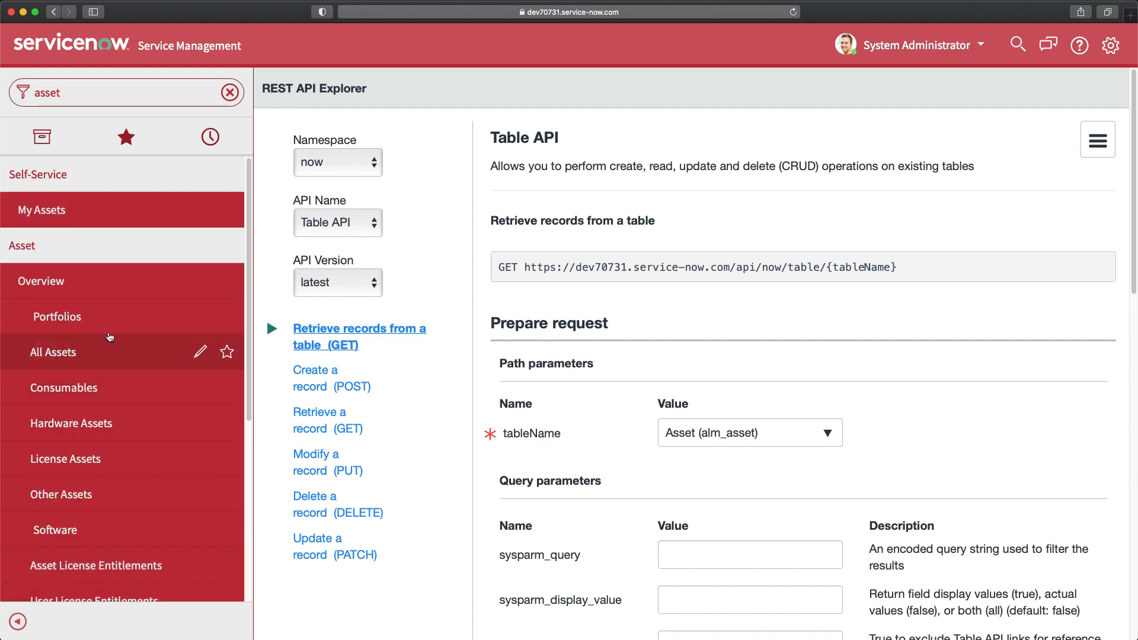
{"action": "left_click", "coordinate": [720, 31]}
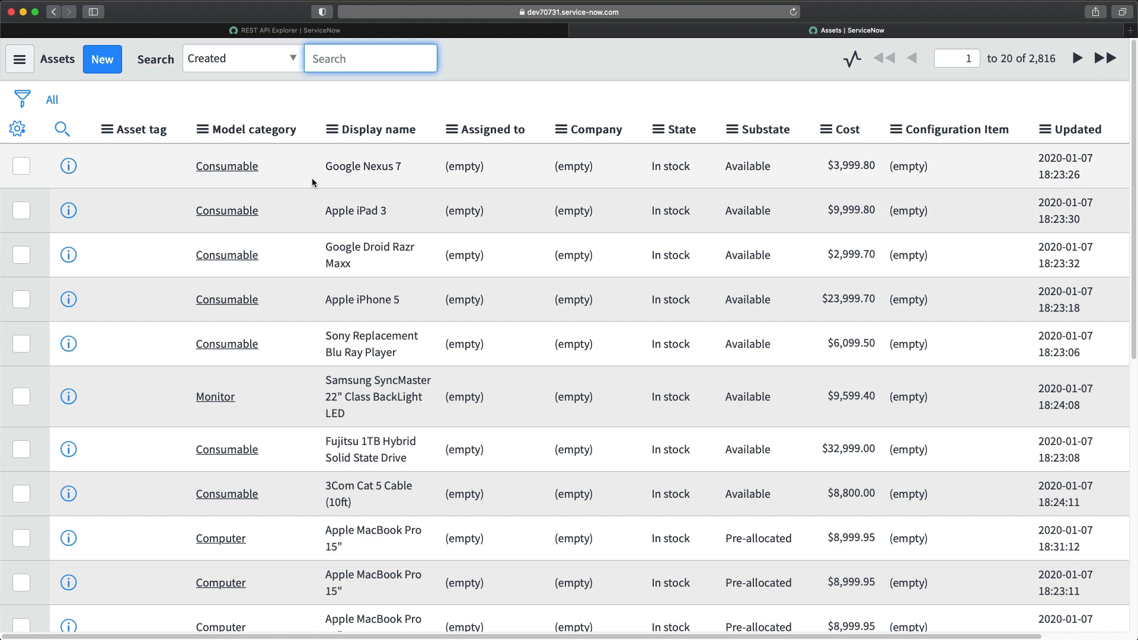
Step: Start a new Hardware asset record with model category AIX Server and model IBM Power 710 Express
{"action": "left_click", "coordinate": [107, 61]}
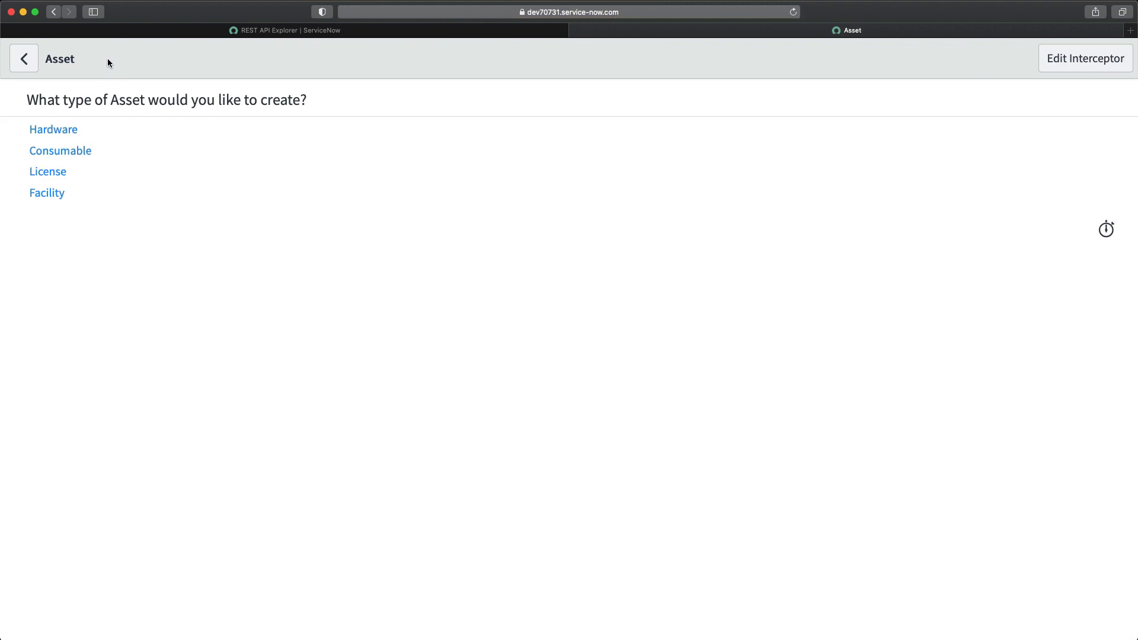
{"action": "left_click", "coordinate": [55, 131]}
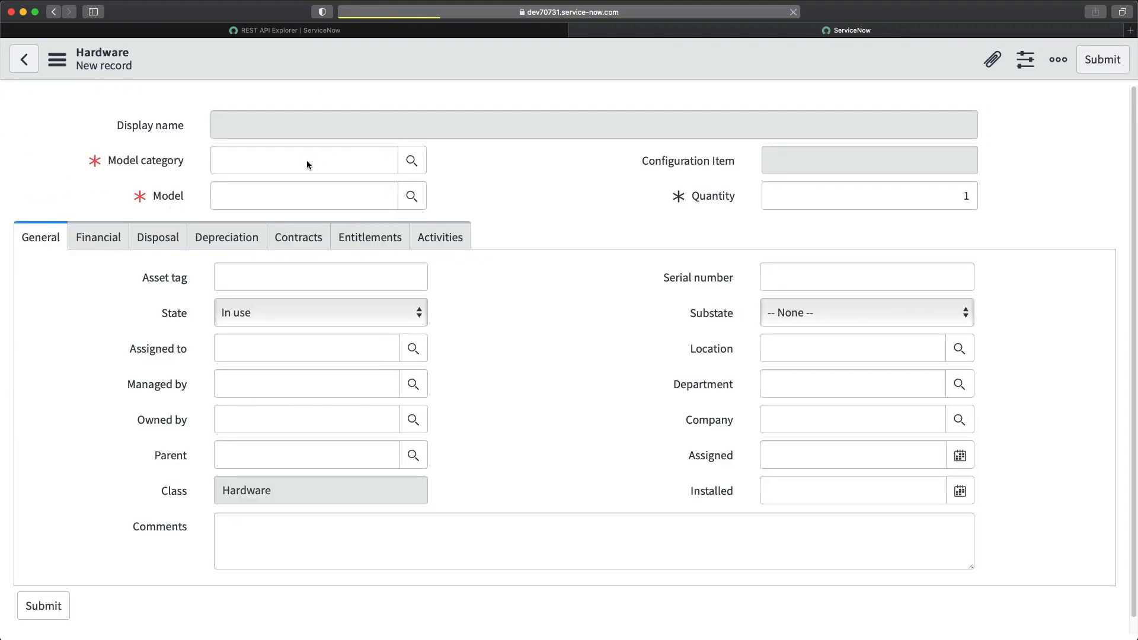
{"action": "left_click", "coordinate": [416, 166]}
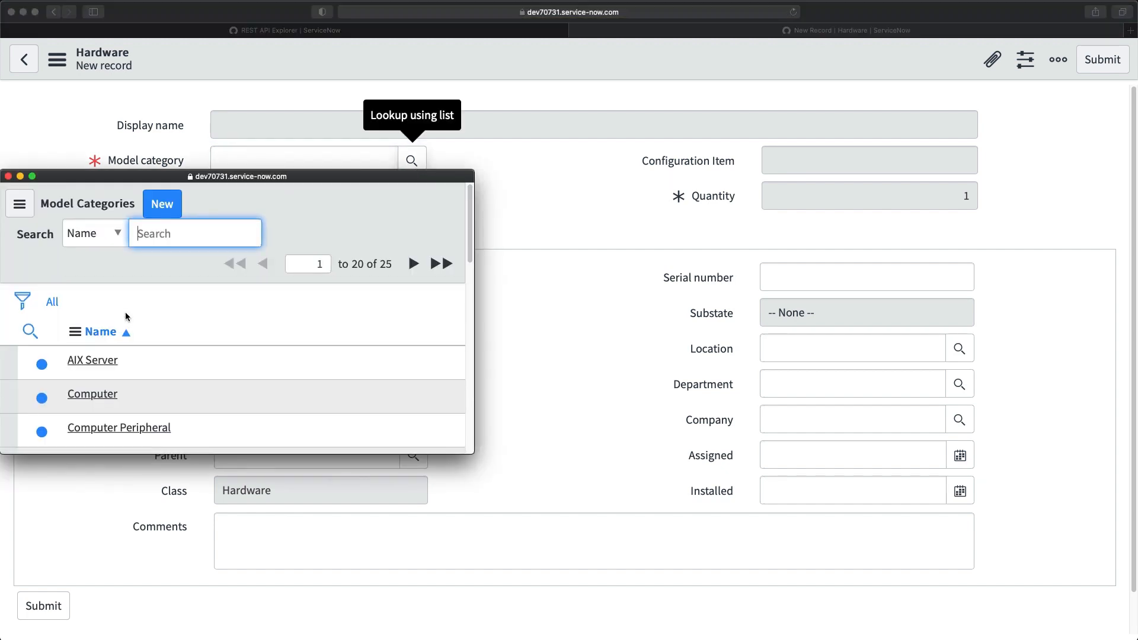
{"action": "left_click", "coordinate": [103, 369]}
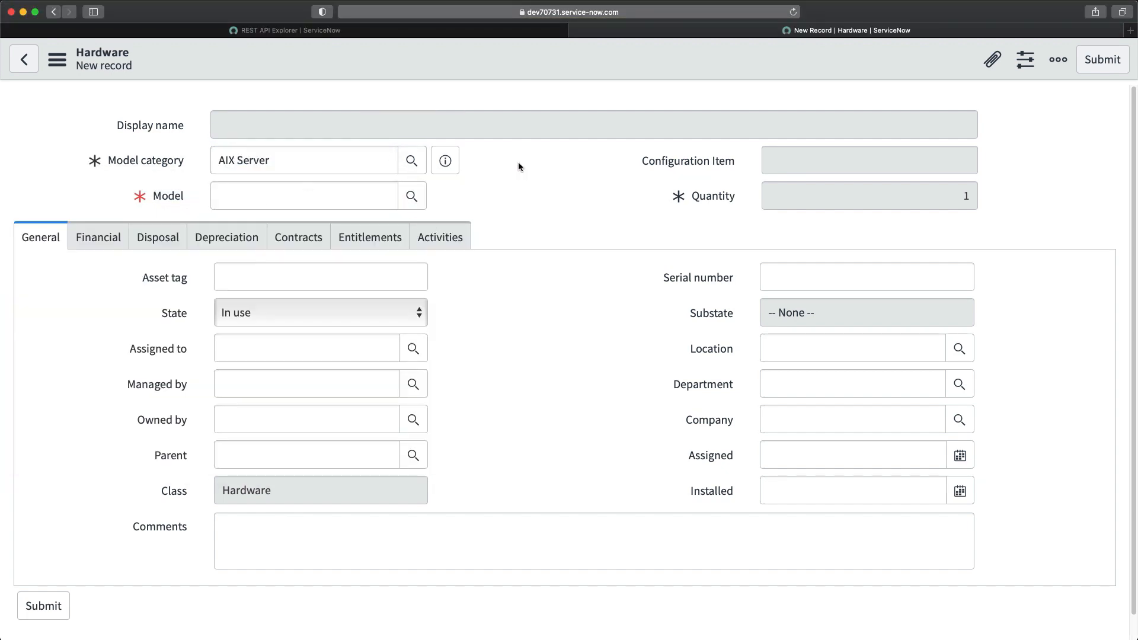
{"action": "left_click", "coordinate": [413, 198]}
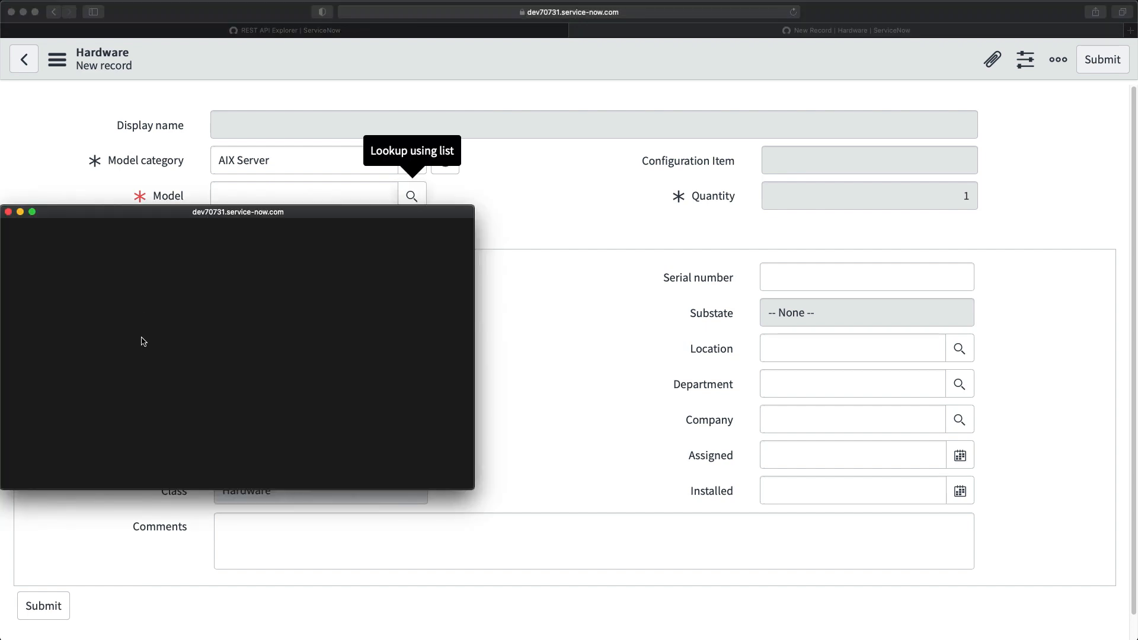
{"action": "left_click", "coordinate": [92, 394]}
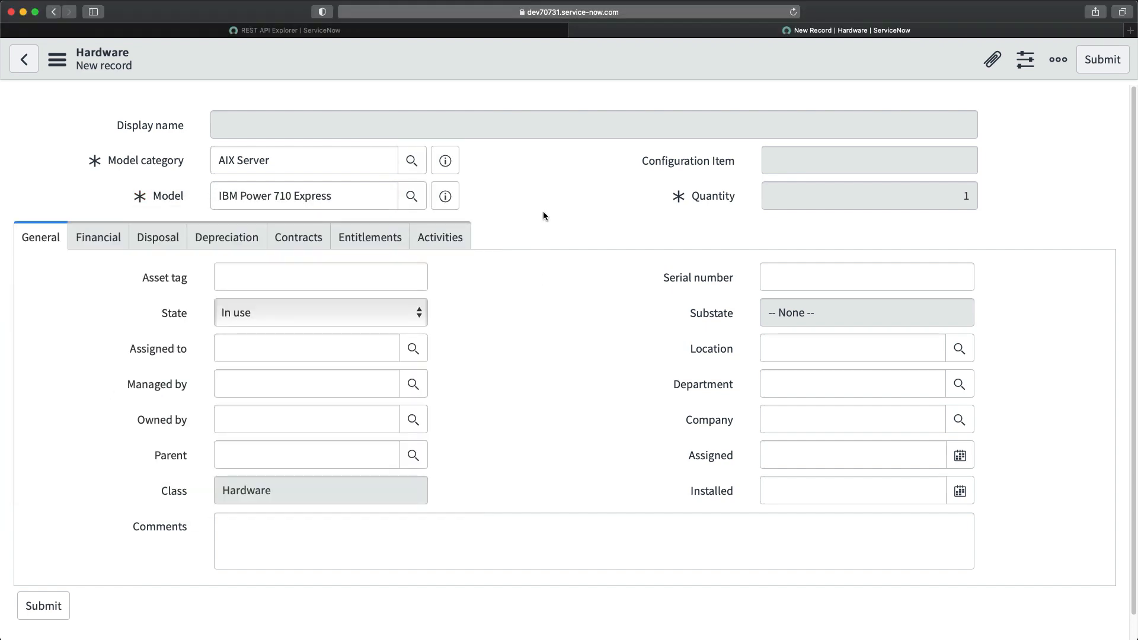
Step: Set the AIX Server record's asset tag to AIX1234 and save the record without leaving the form
{"action": "right_click", "coordinate": [550, 56]}
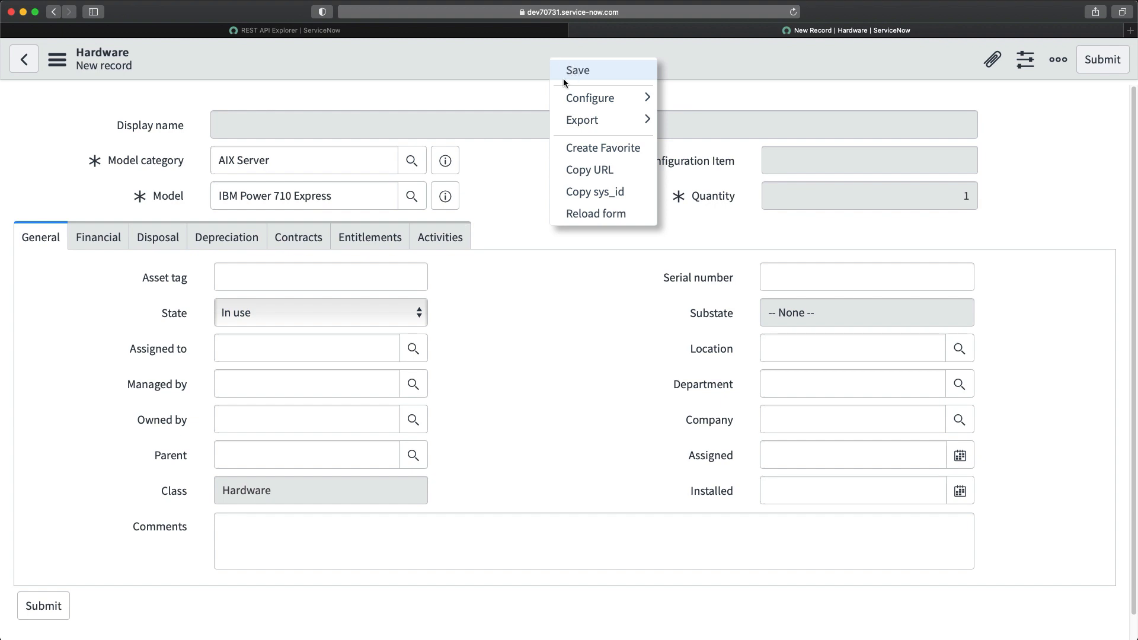
{"action": "left_click", "coordinate": [503, 297]}
{"action": "left_click", "coordinate": [329, 264]}
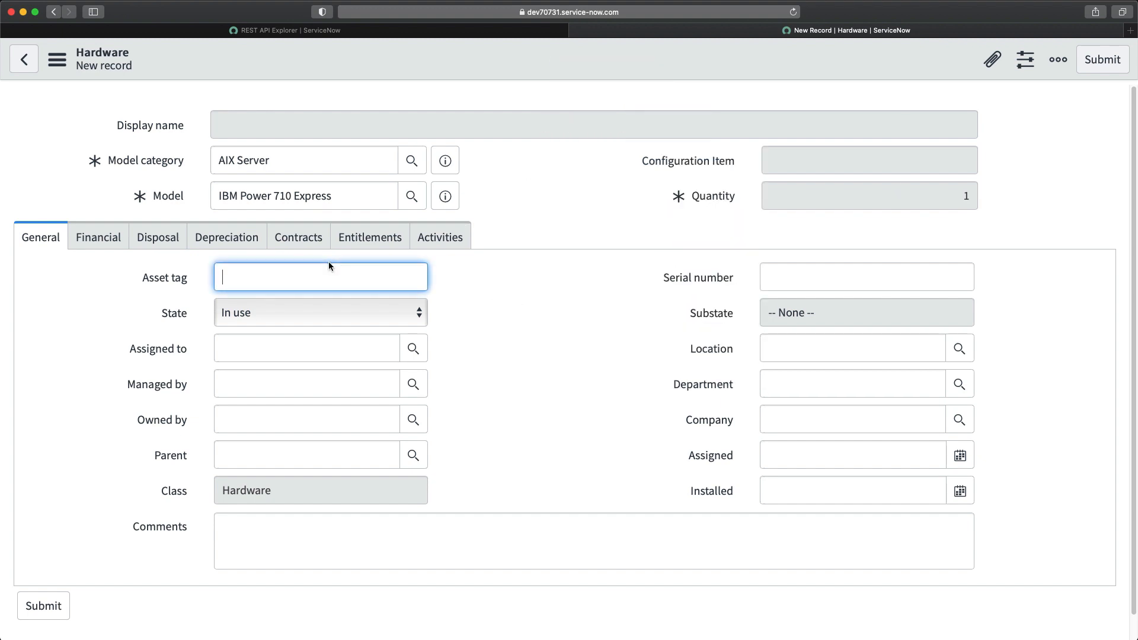
{"action": "type", "text": "AIX1234"}
{"action": "left_click", "coordinate": [522, 200]}
{"action": "right_click", "coordinate": [523, 51]}
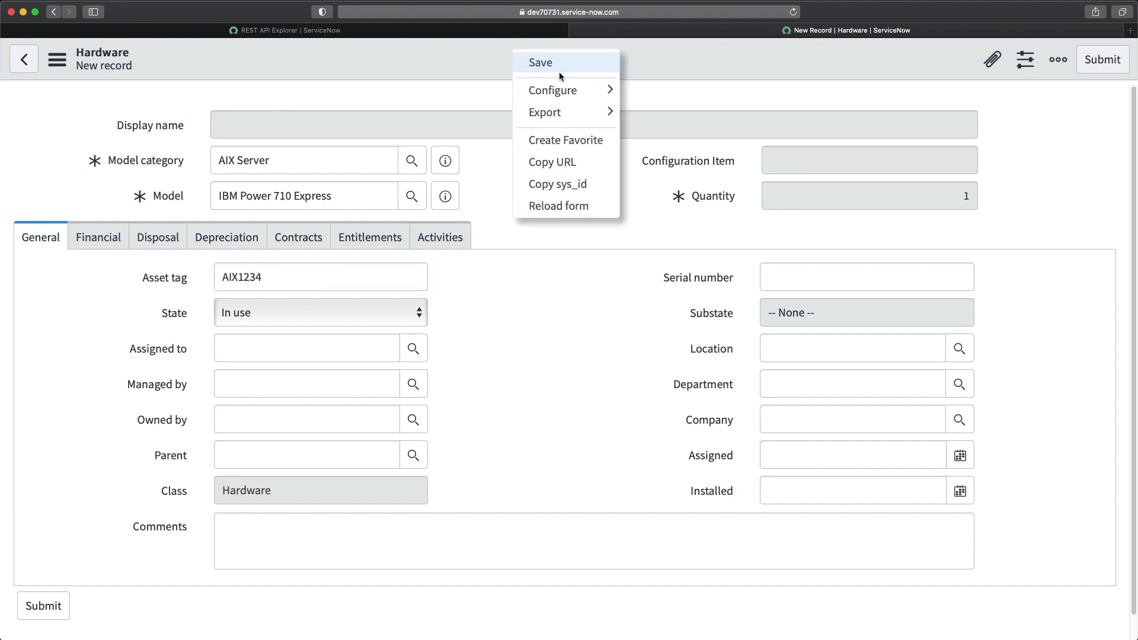
{"action": "left_click", "coordinate": [549, 66]}
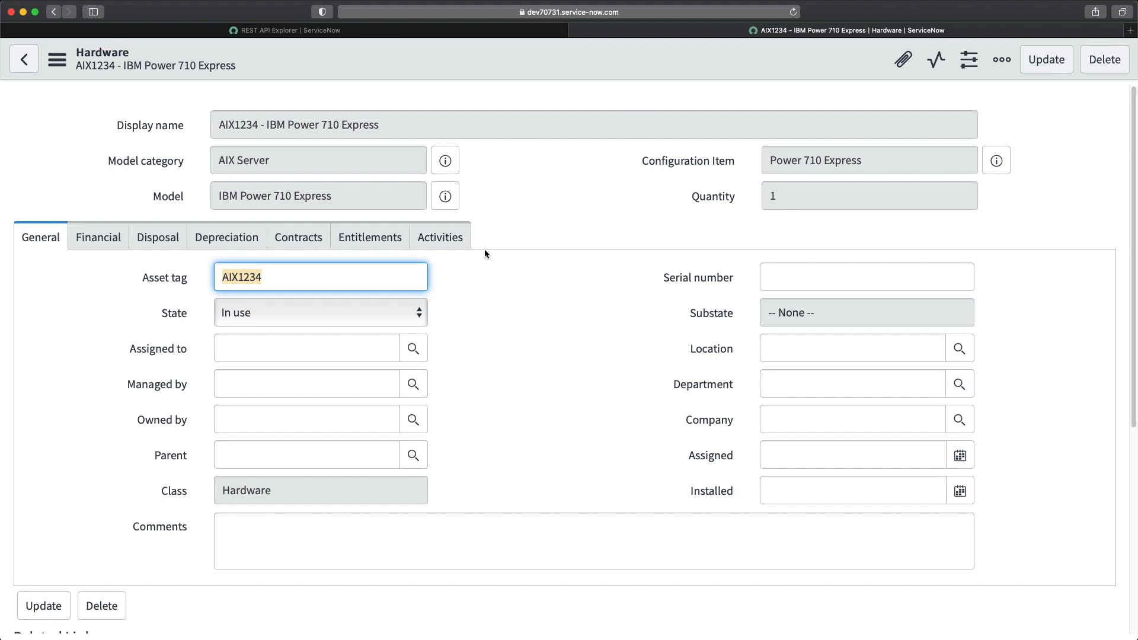
Step: Open the All Assets list in another browser tab and close the tab holding the AIX1234 record
{"action": "left_click", "coordinate": [468, 32]}
{"action": "left_click", "coordinate": [681, 33]}
{"action": "left_click", "coordinate": [475, 30]}
{"action": "left_click", "coordinate": [45, 370]}
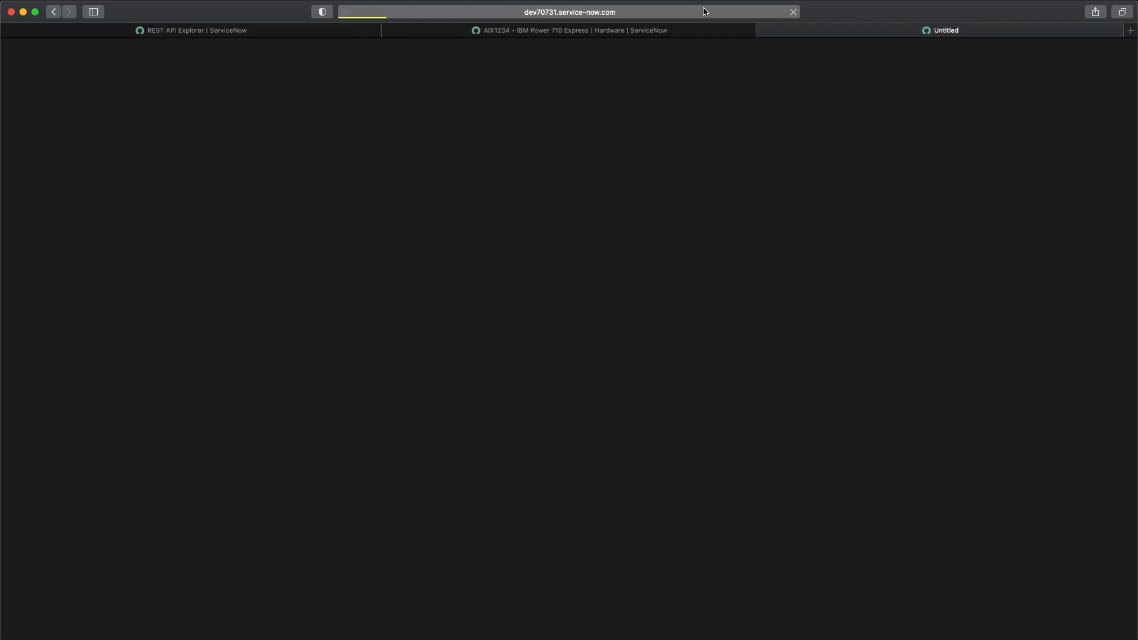
{"action": "left_click", "coordinate": [615, 36]}
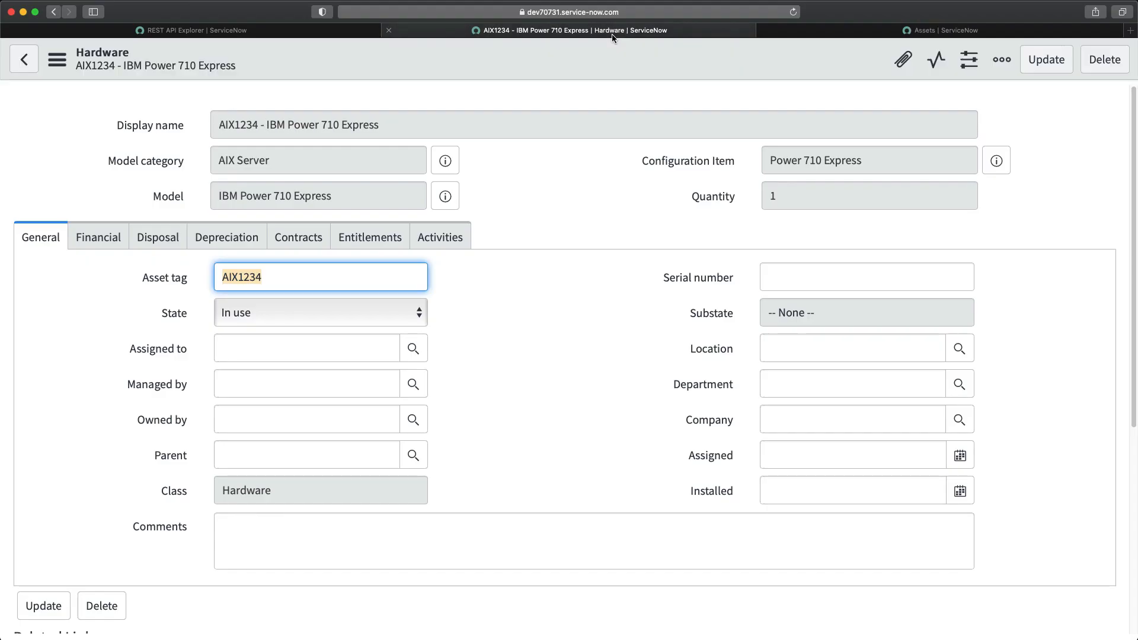
{"action": "left_click", "coordinate": [389, 30]}
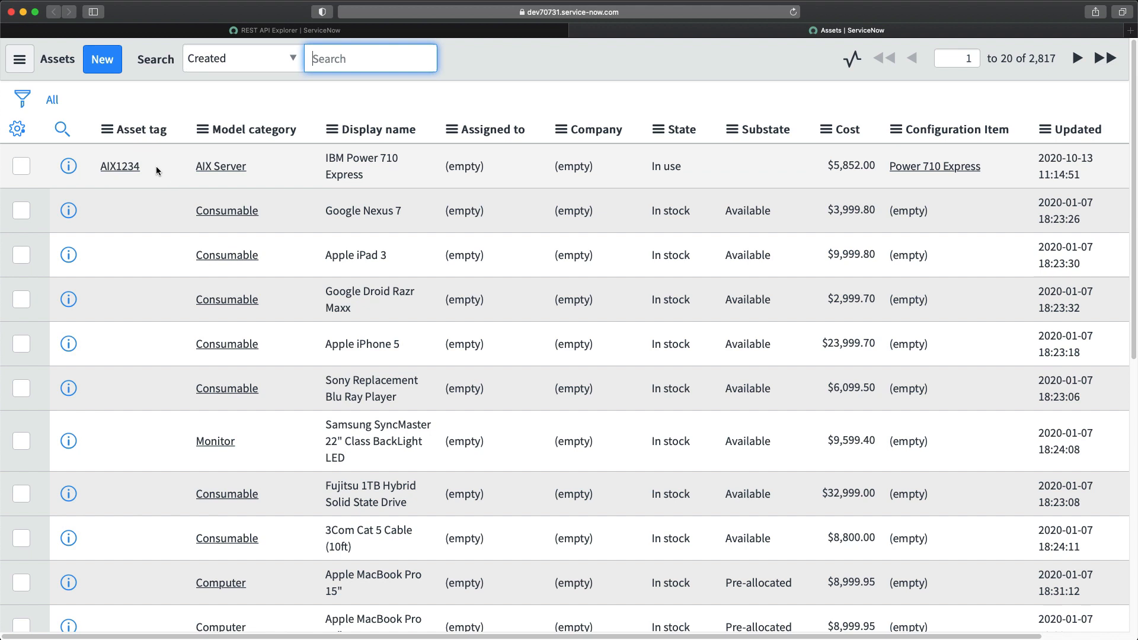
Step: Start another Hardware asset record with model category Computer and model Dell Inc. Alienware M14x
{"action": "left_click", "coordinate": [100, 63]}
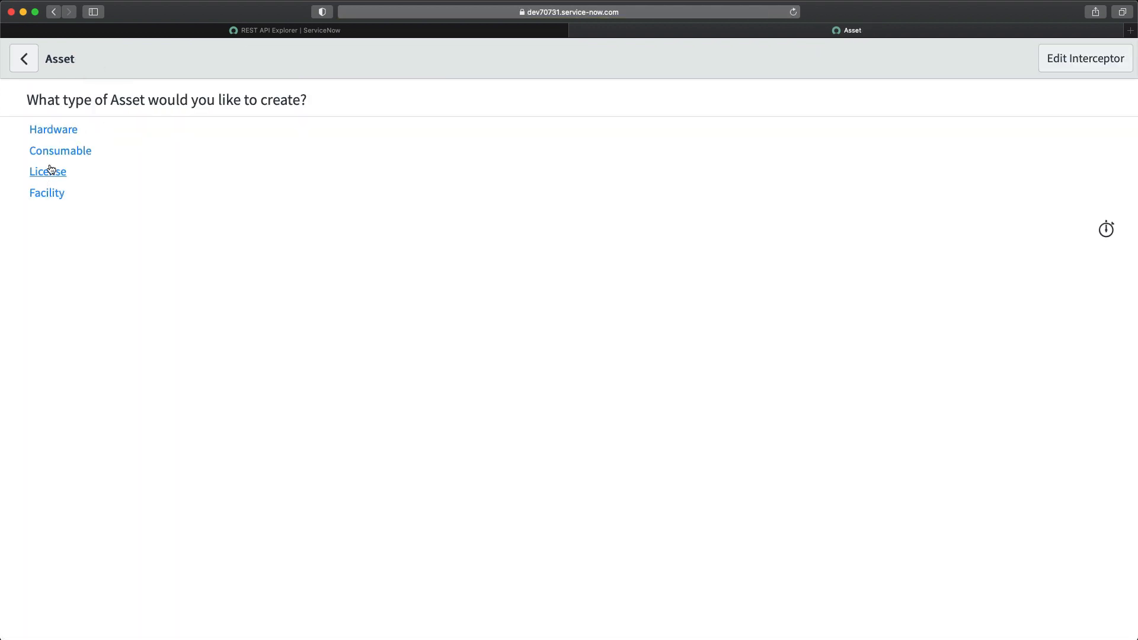
{"action": "left_click", "coordinate": [53, 131]}
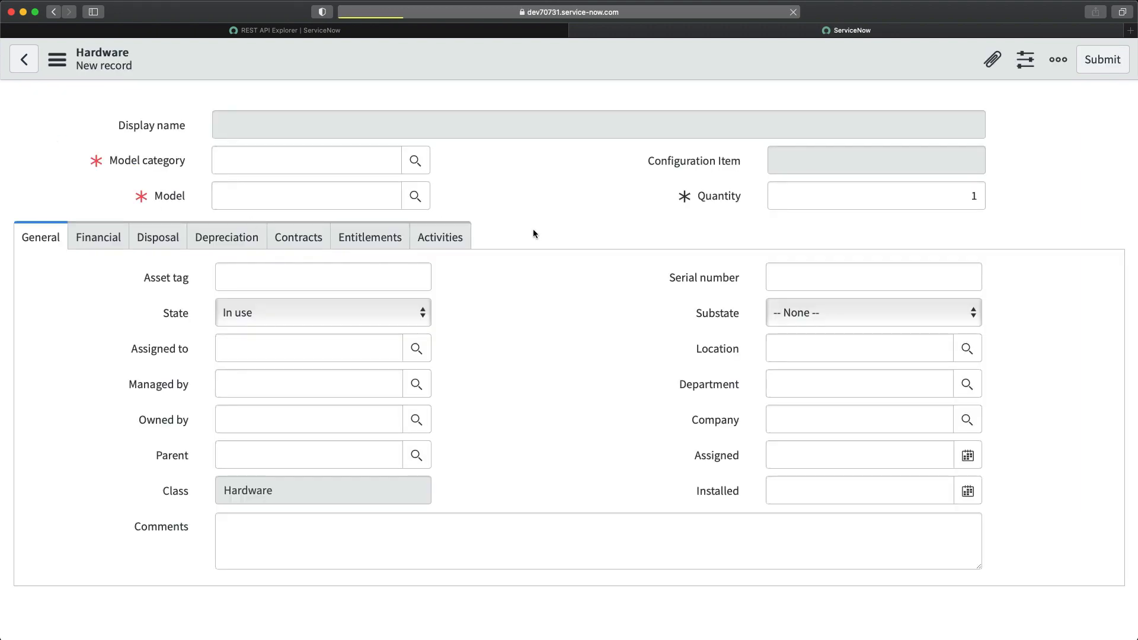
{"action": "left_click", "coordinate": [412, 161]}
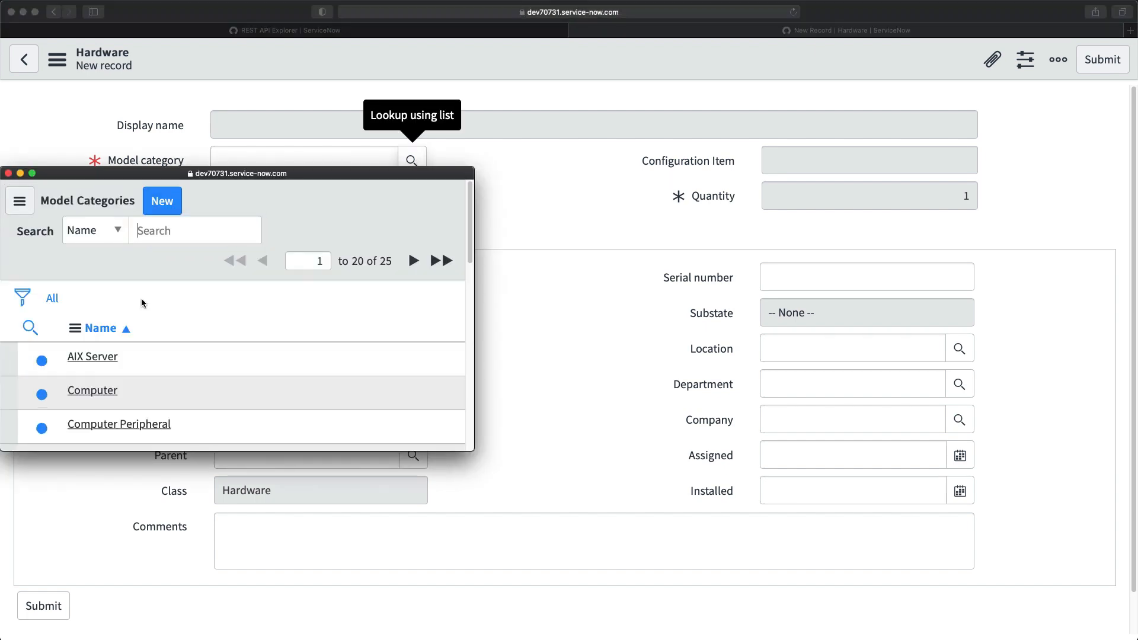
{"action": "left_click", "coordinate": [99, 399]}
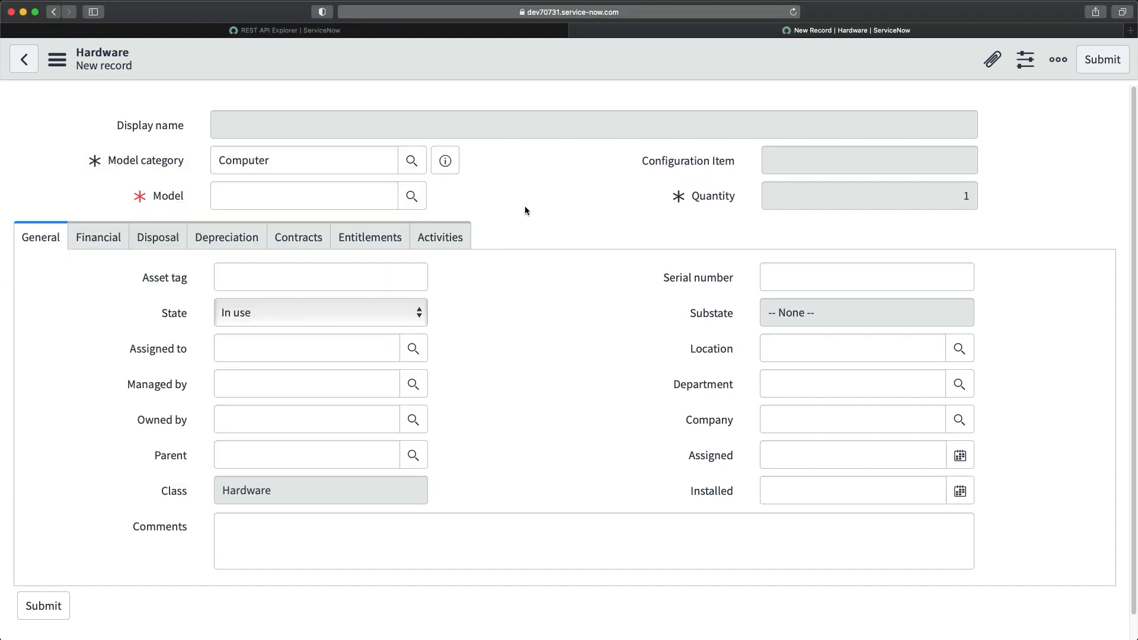
{"action": "left_click", "coordinate": [411, 197]}
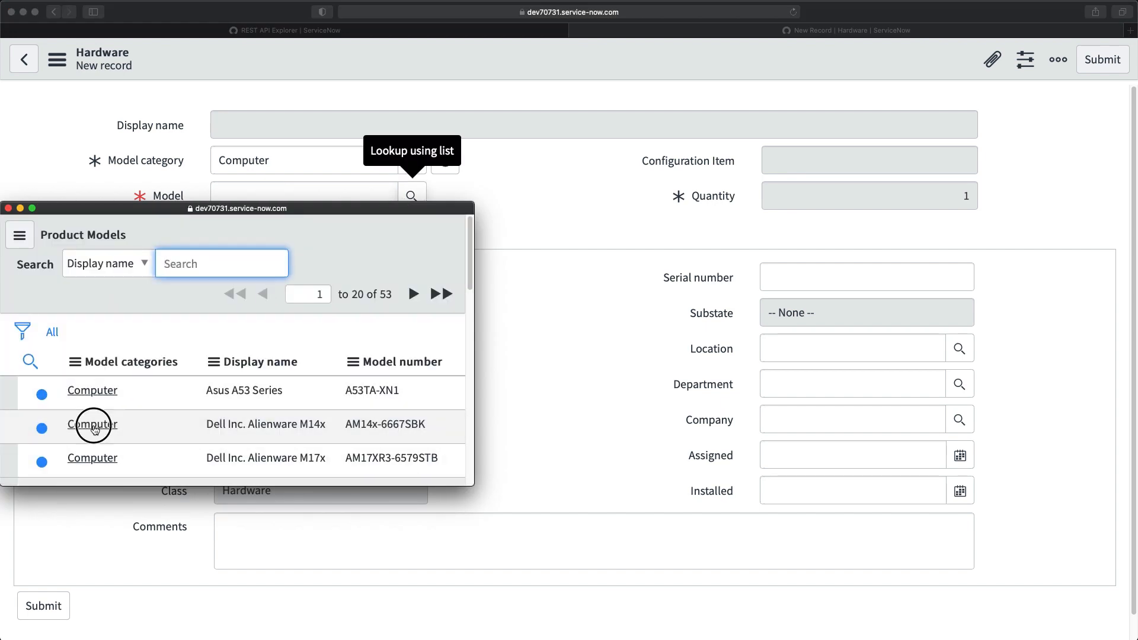
{"action": "left_click", "coordinate": [94, 424]}
Step: Set the new Computer record's asset tag to Com1234 and save the record without leaving the form
{"action": "left_click", "coordinate": [317, 272]}
{"action": "type", "text": "Com1234"}
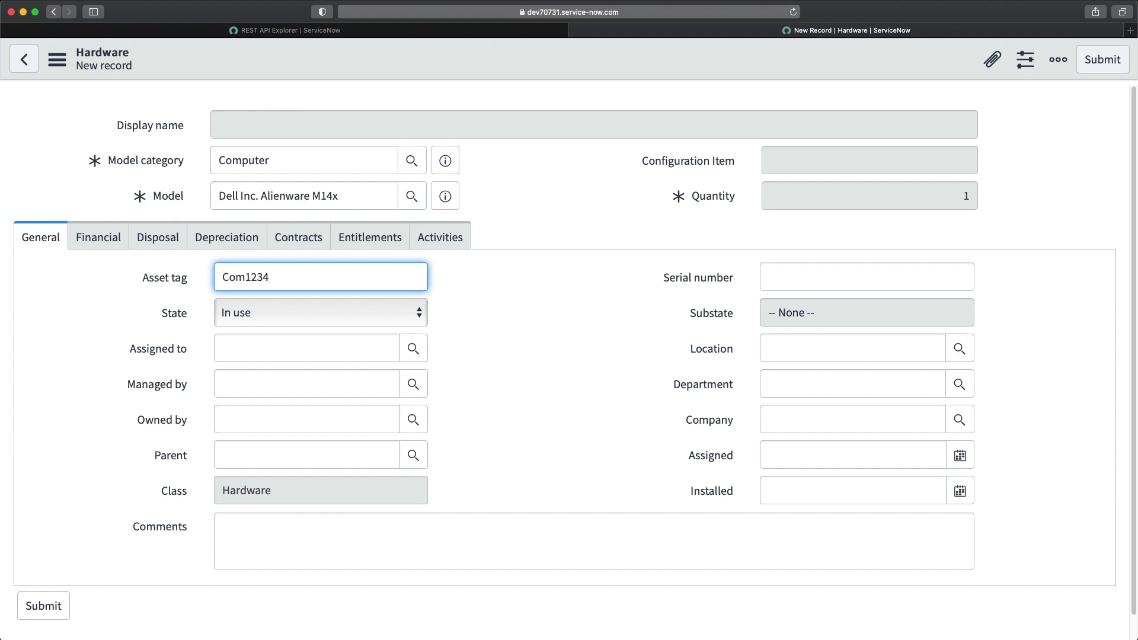
{"action": "left_click", "coordinate": [561, 261]}
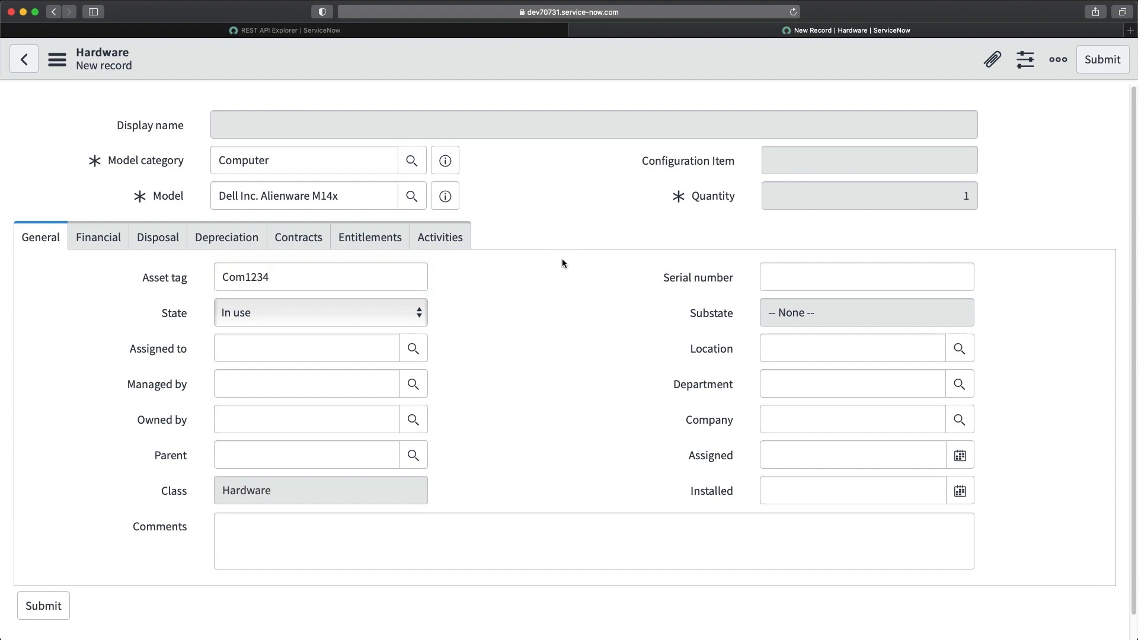
{"action": "right_click", "coordinate": [567, 59]}
{"action": "left_click", "coordinate": [601, 71]}
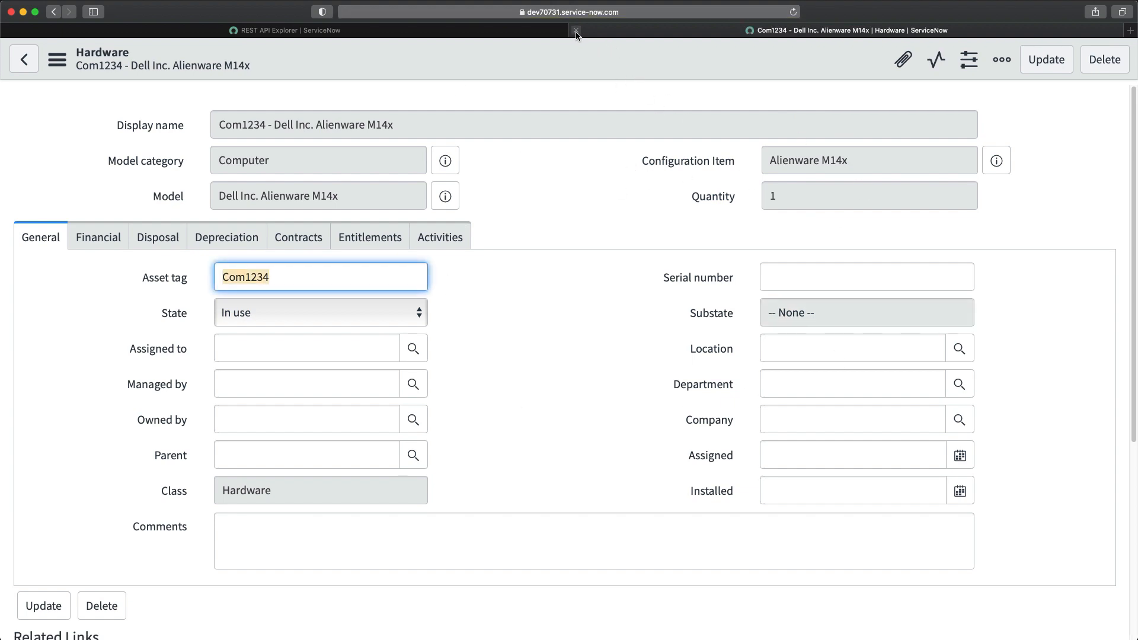
Step: Close the tab holding the Com1234 record and bring up the All Assets list in another browser tab
{"action": "key", "text": "super+w"}
{"action": "left_click", "coordinate": [54, 353], "text": "super"}
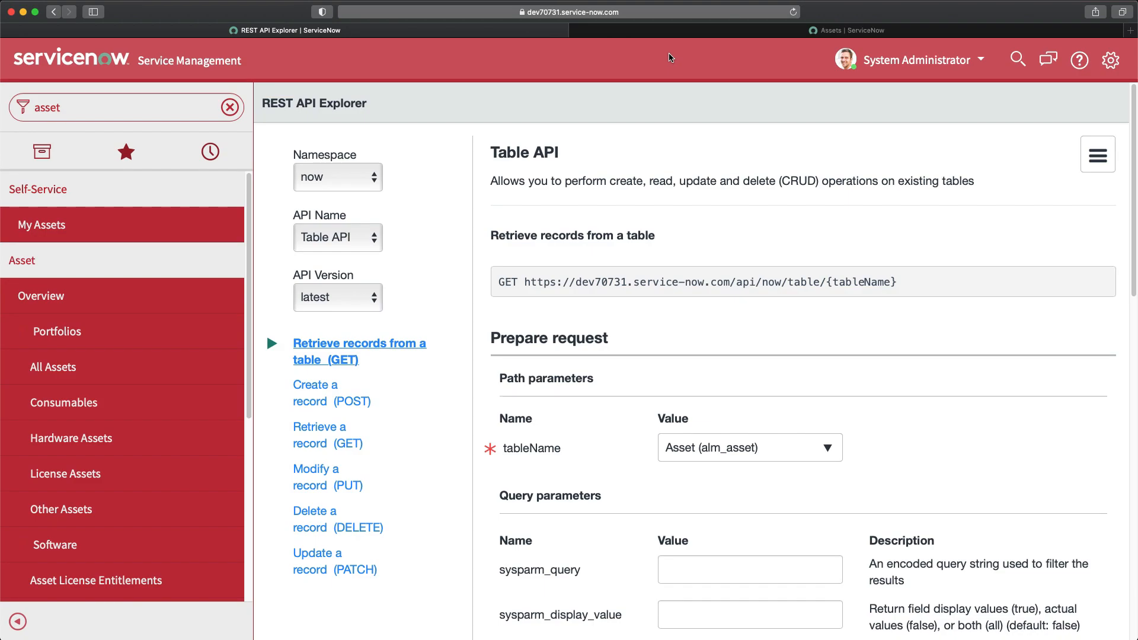
{"action": "left_click", "coordinate": [707, 35]}
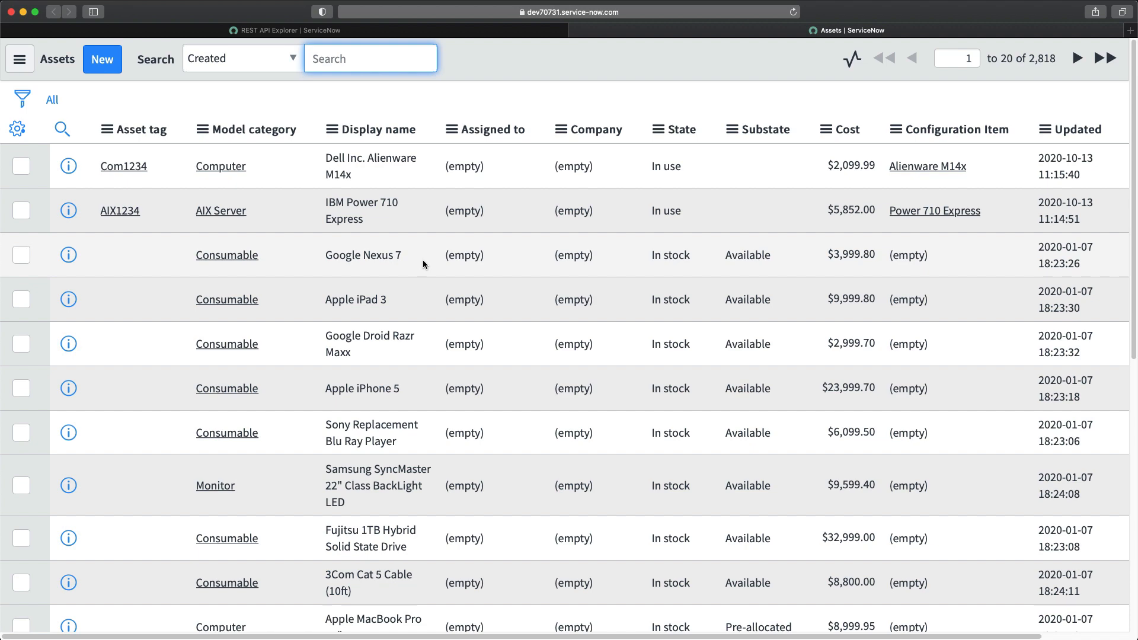
Step: Return to the REST API Explorer's request parameters and collapse the application navigator
{"action": "left_click", "coordinate": [316, 32]}
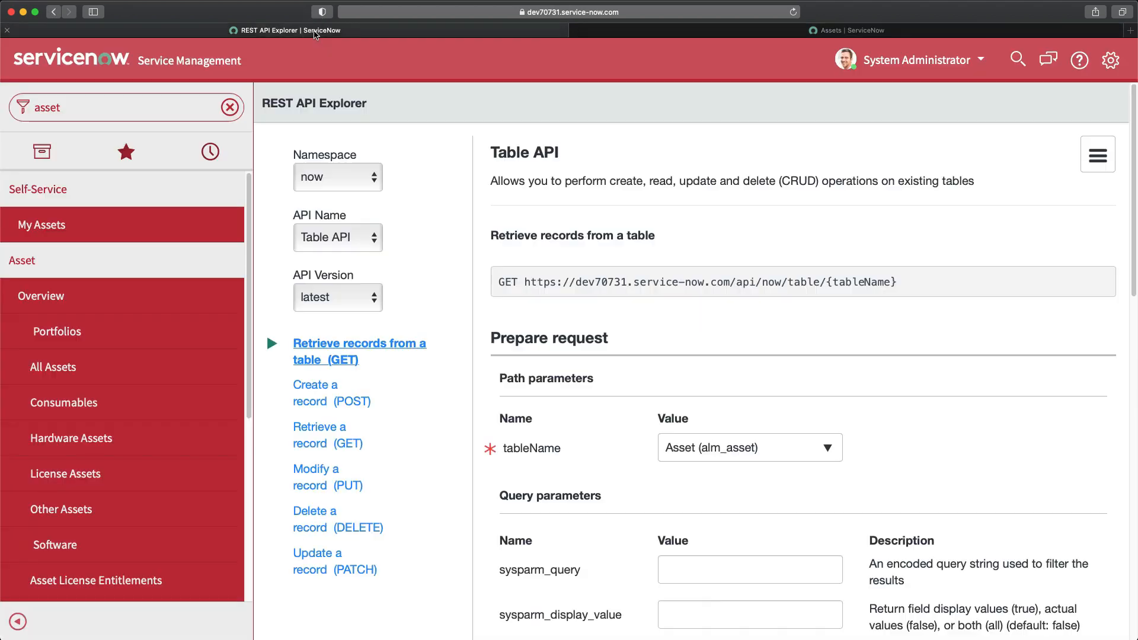
{"action": "scroll", "coordinate": [580, 332], "scroll_direction": "down", "scroll_amount": 5}
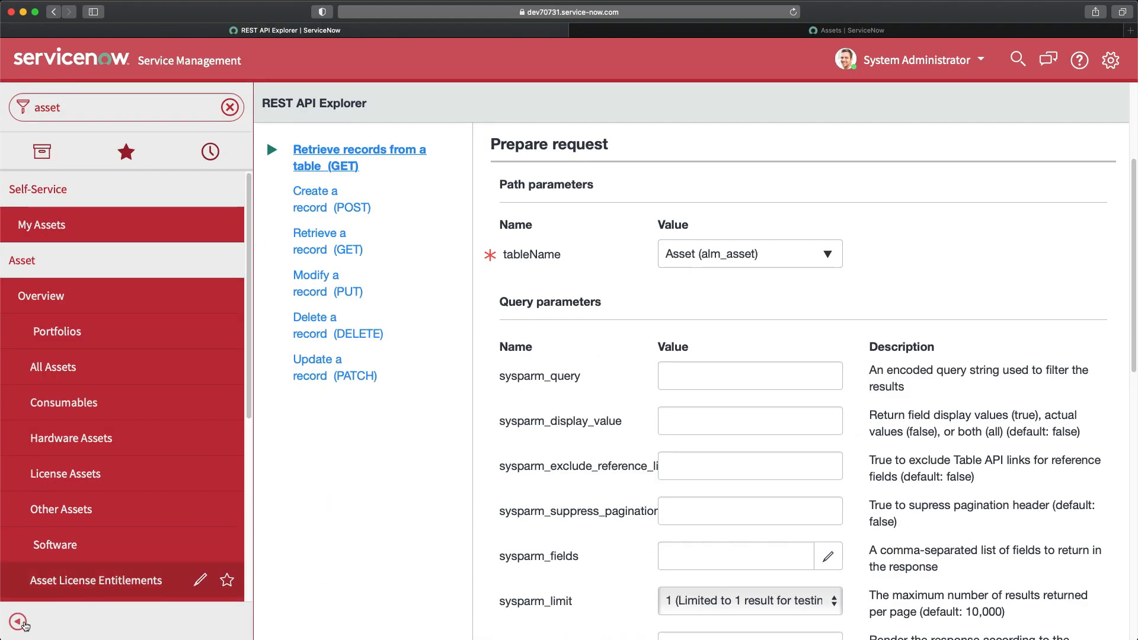
{"action": "left_click", "coordinate": [27, 620]}
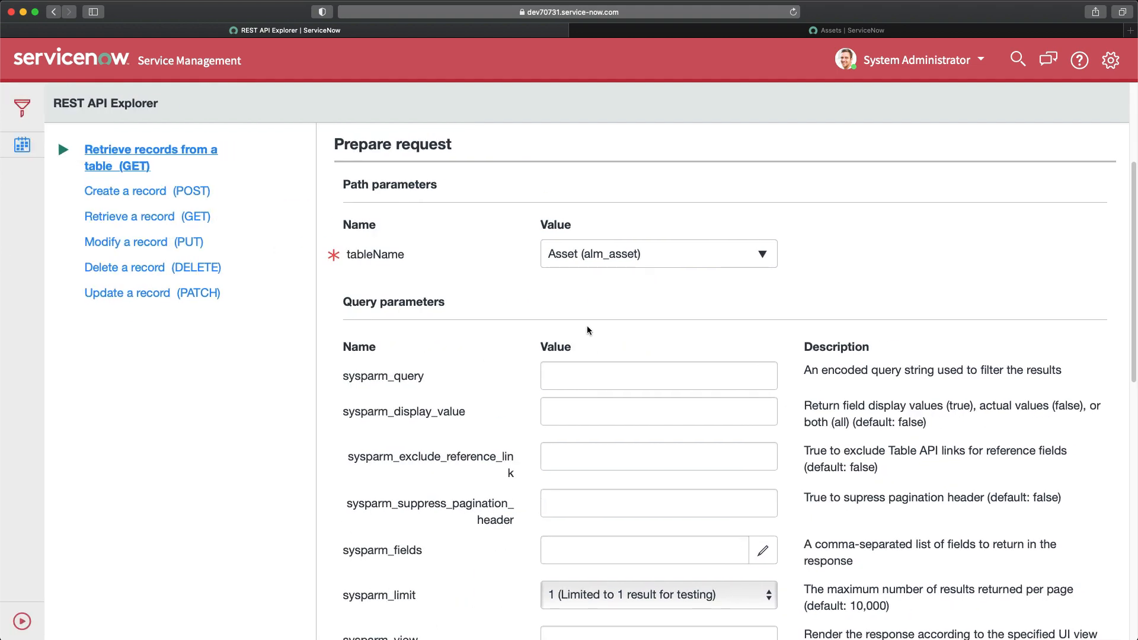
Step: Go back to the Assets list and start a filter condition on the Created field
{"action": "left_click", "coordinate": [786, 31]}
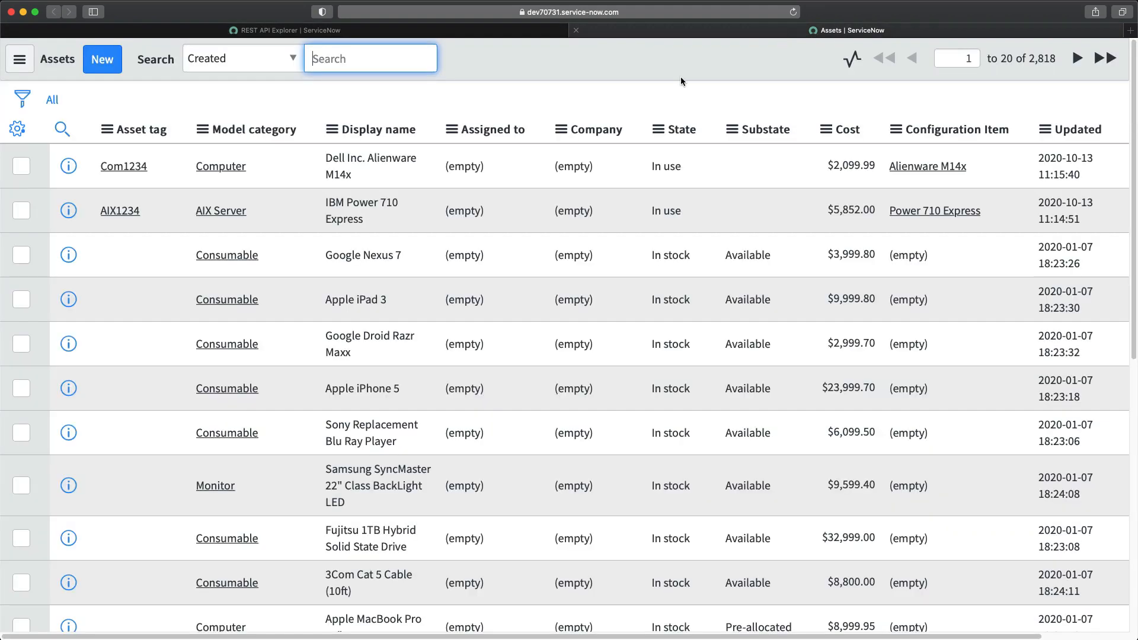
{"action": "left_click", "coordinate": [22, 102]}
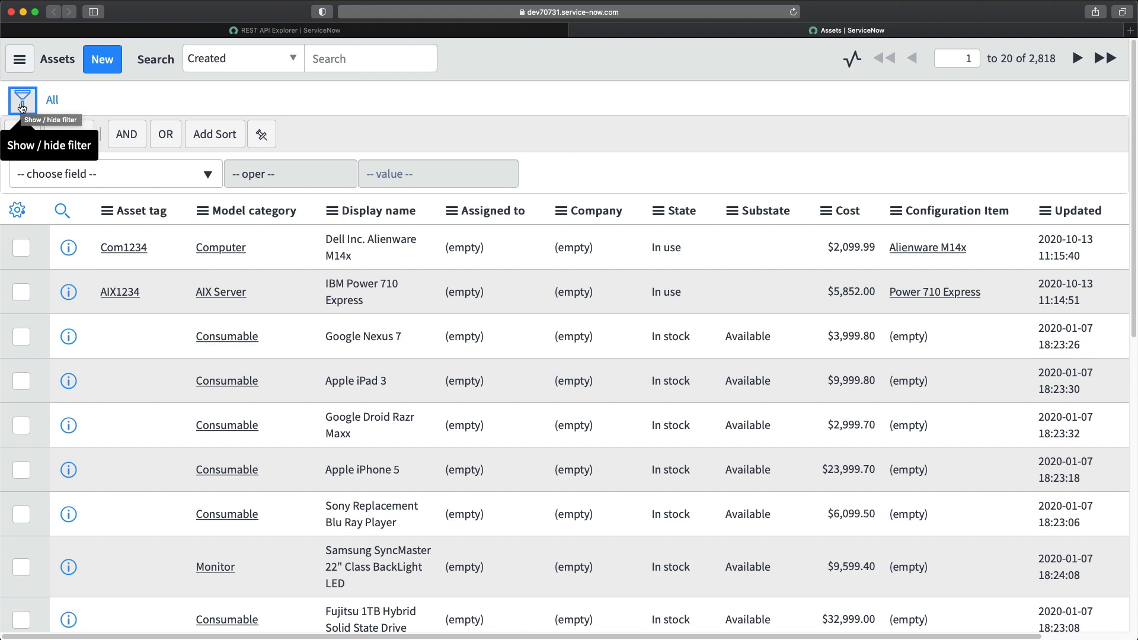
{"action": "left_click", "coordinate": [108, 176]}
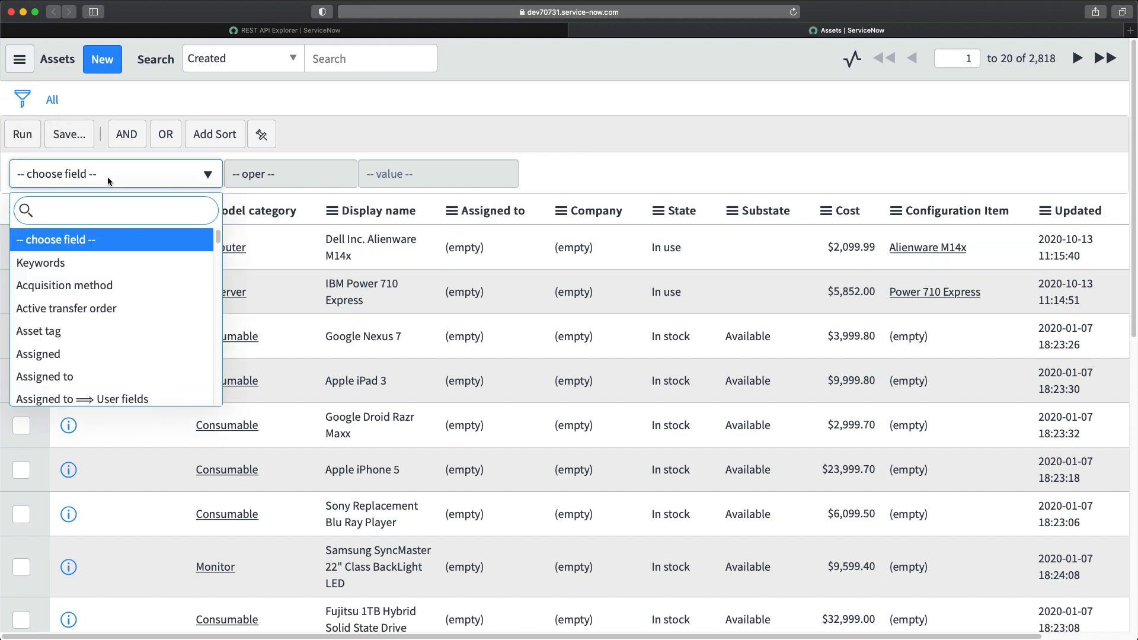
{"action": "type", "text": "creq"}
{"action": "key", "text": "BackSpace"}
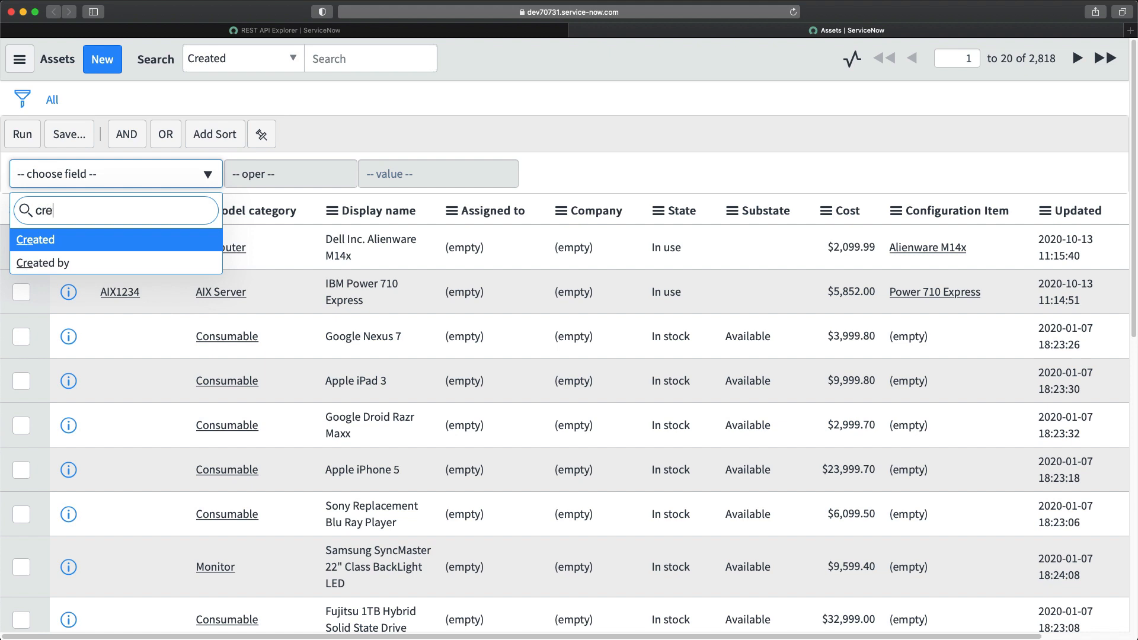
{"action": "left_click", "coordinate": [31, 243]}
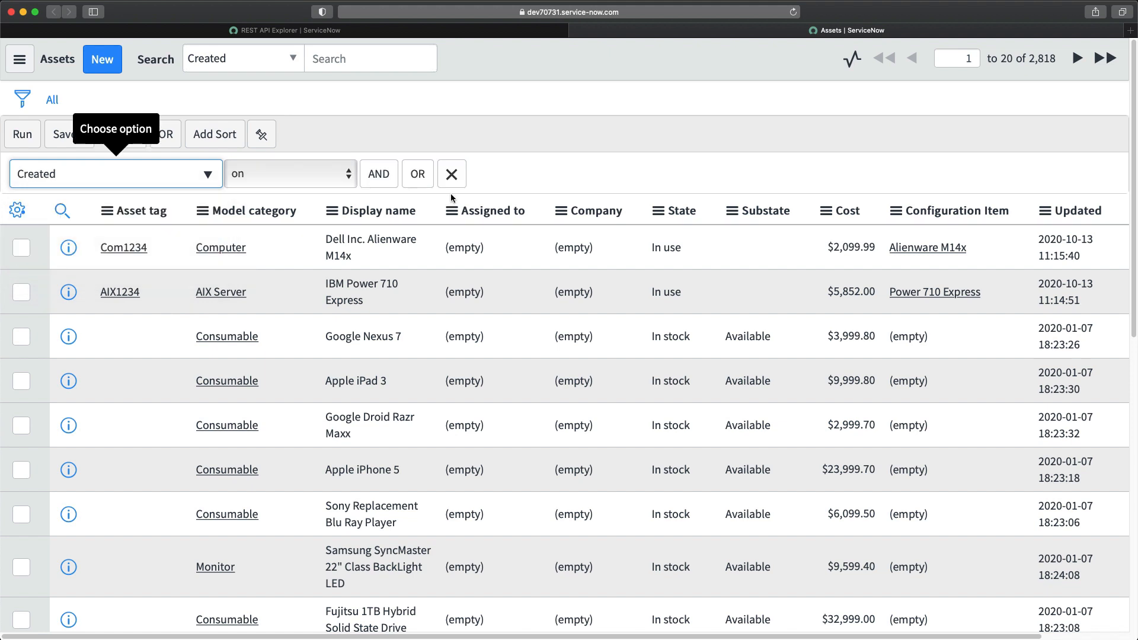
Step: Set the Created condition to on Last 2 hours and run the filter
{"action": "left_click", "coordinate": [286, 173]}
{"action": "left_click", "coordinate": [454, 184]}
{"action": "left_click", "coordinate": [440, 182]}
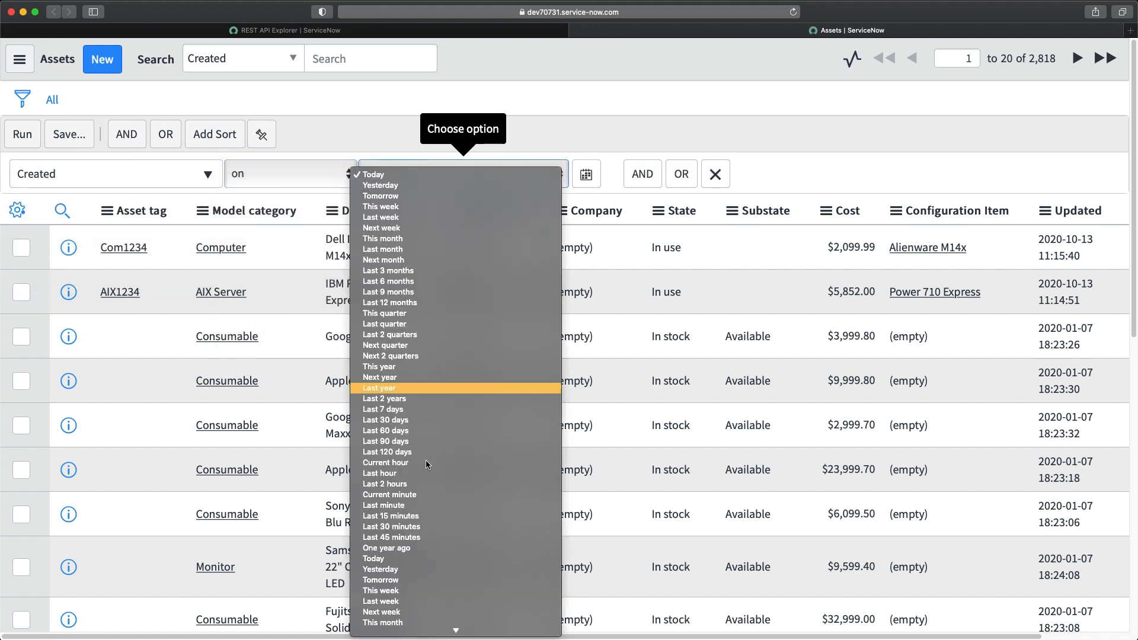
{"action": "scroll", "coordinate": [426, 392], "scroll_direction": "down", "scroll_amount": 5}
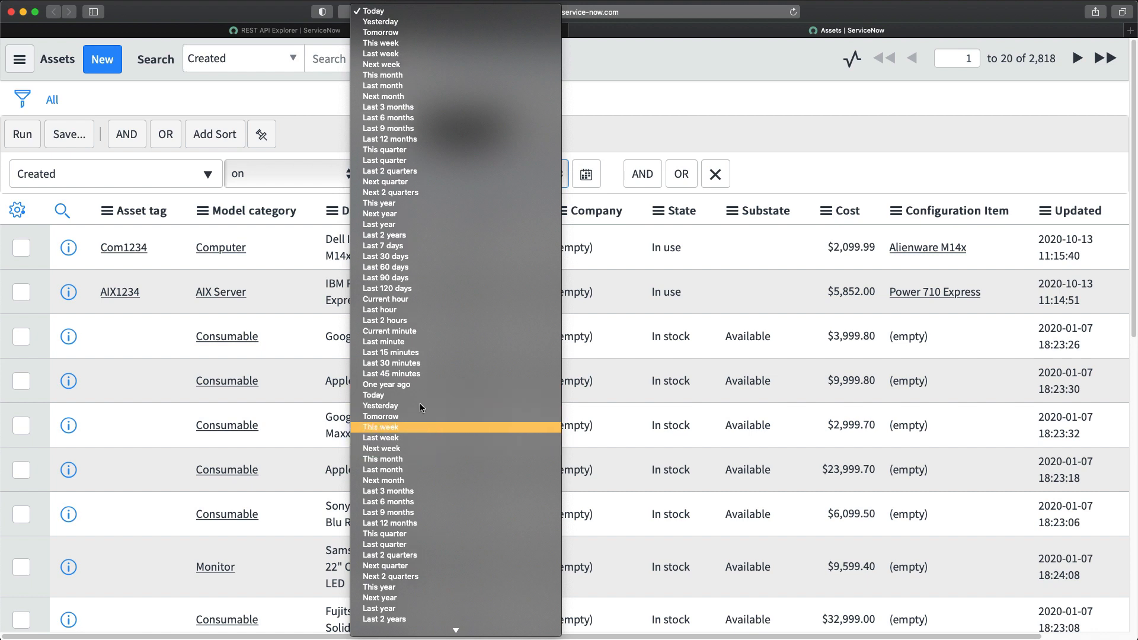
{"action": "left_click", "coordinate": [438, 327]}
{"action": "left_click", "coordinate": [21, 134]}
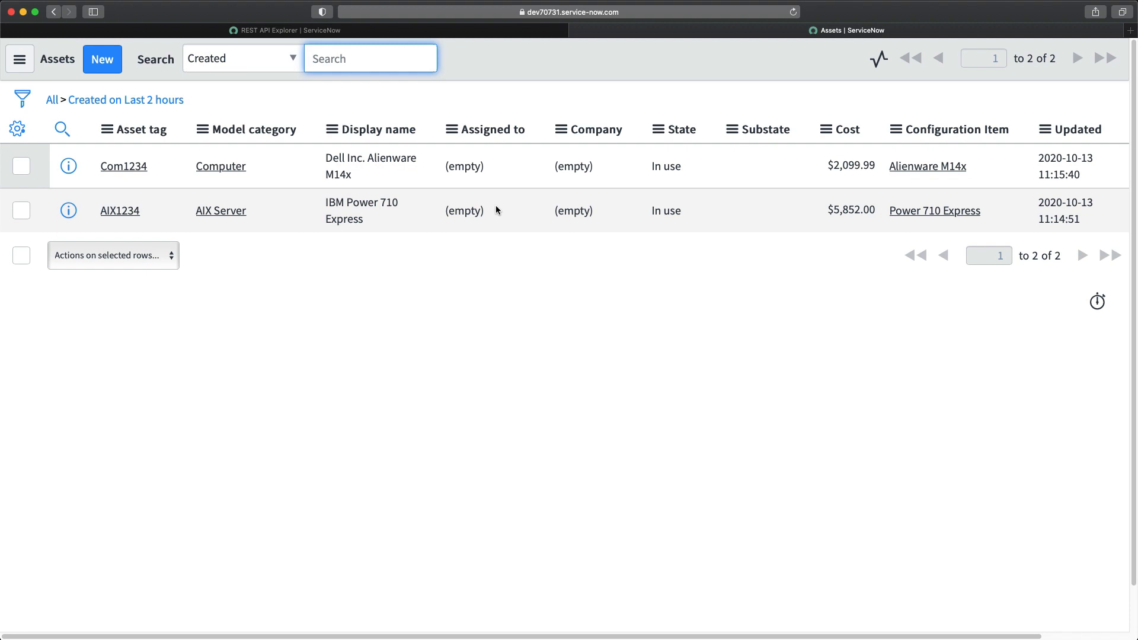
Step: Copy the encoded query of the Assets list's Created filter and paste it as sysparm_query in the REST API Explorer
{"action": "left_click", "coordinate": [419, 32]}
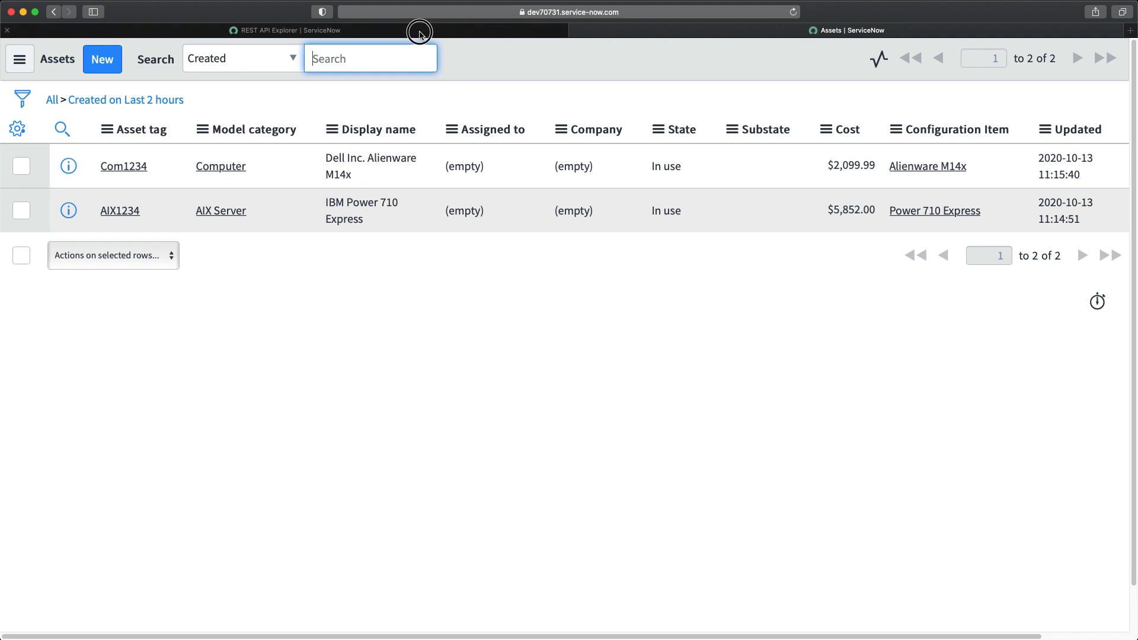
{"action": "left_click", "coordinate": [684, 34]}
{"action": "right_click", "coordinate": [155, 101]}
{"action": "left_click", "coordinate": [197, 158]}
{"action": "left_click", "coordinate": [404, 31]}
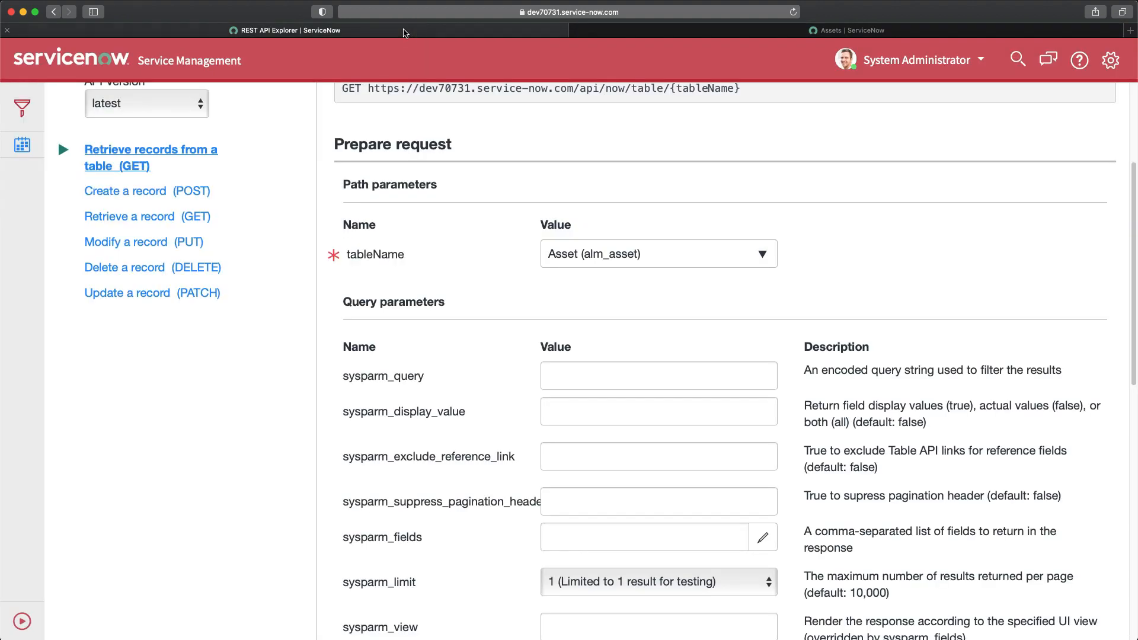
{"action": "left_click", "coordinate": [565, 374]}
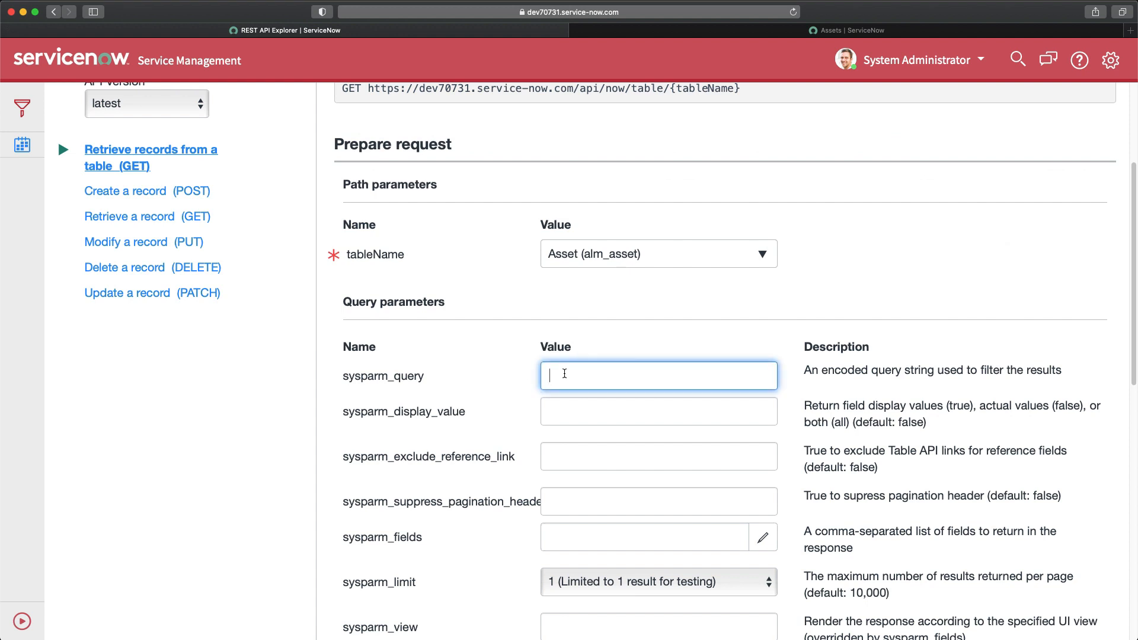
{"action": "key", "text": "super+v"}
Step: Set sysparm_limit to 10 and send the GET request
{"action": "scroll", "coordinate": [551, 450], "scroll_direction": "down", "scroll_amount": 5}
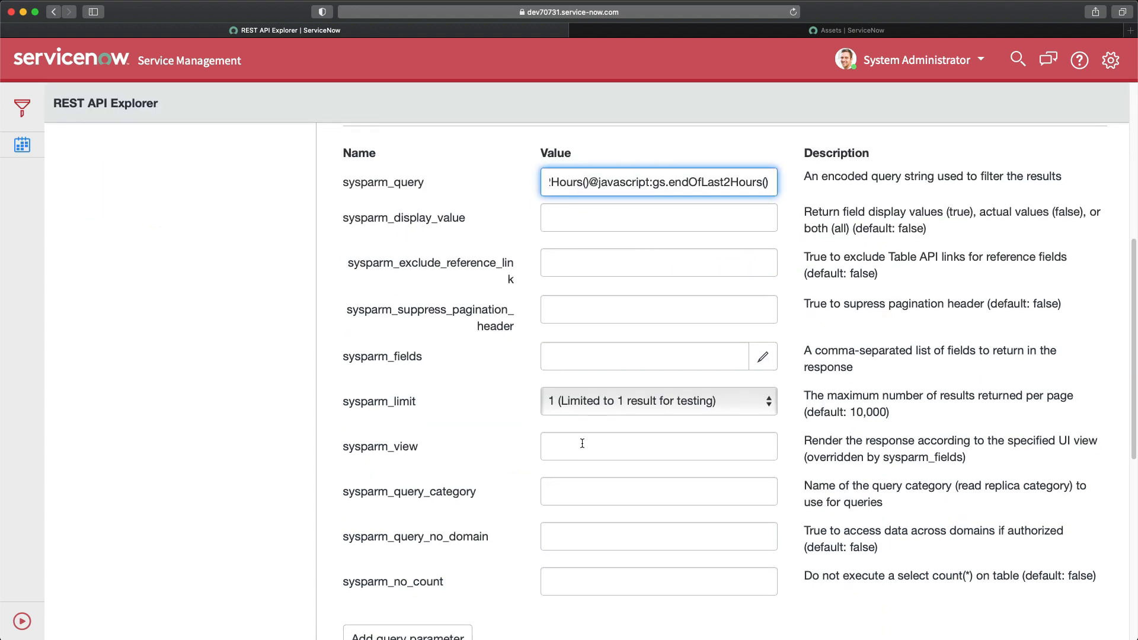
{"action": "left_click", "coordinate": [602, 307]}
{"action": "left_click", "coordinate": [583, 321]}
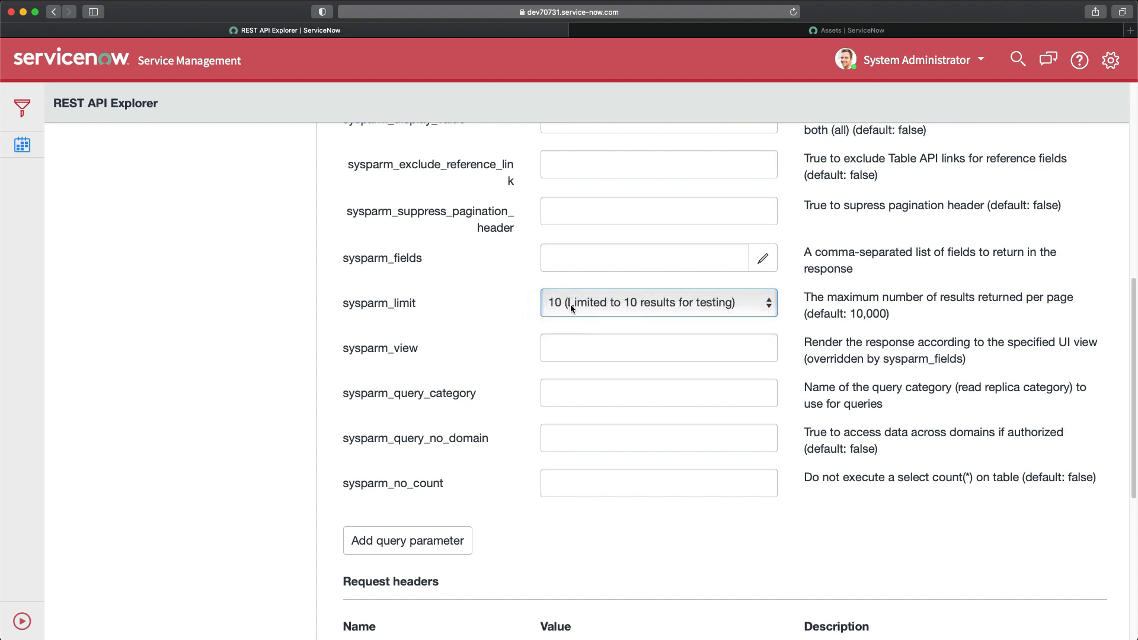
{"action": "left_click", "coordinate": [305, 344]}
{"action": "scroll", "coordinate": [305, 344], "scroll_direction": "down", "scroll_amount": 6}
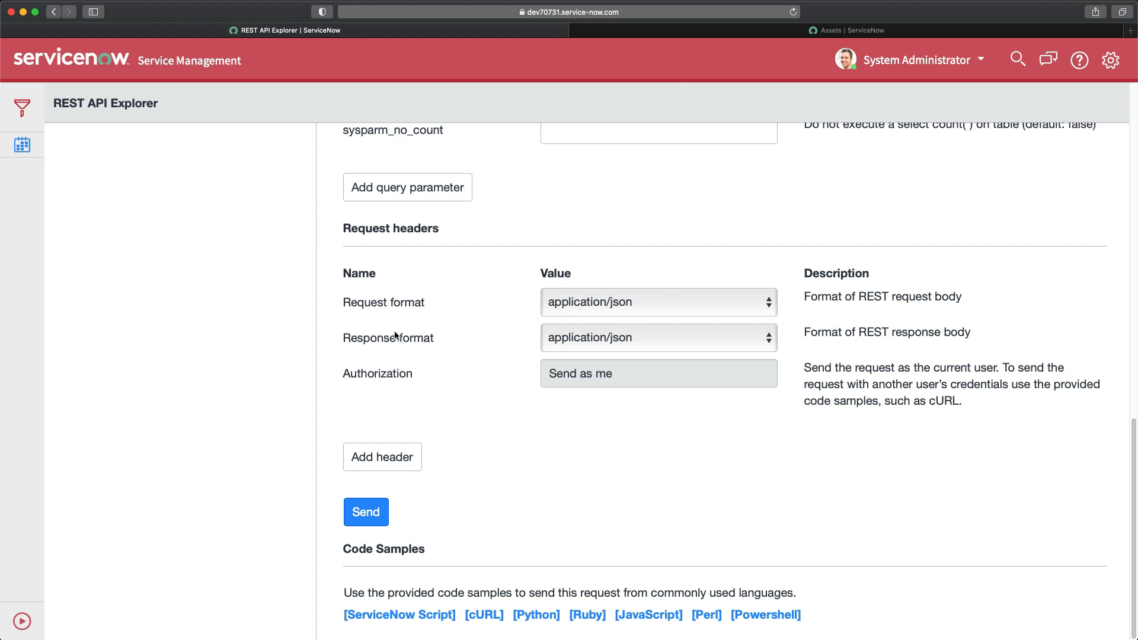
{"action": "left_click", "coordinate": [367, 513]}
Step: Examine the request URI, status code, response headers and the JSON result in the response body
{"action": "scroll", "coordinate": [307, 388], "scroll_direction": "up", "scroll_amount": 2}
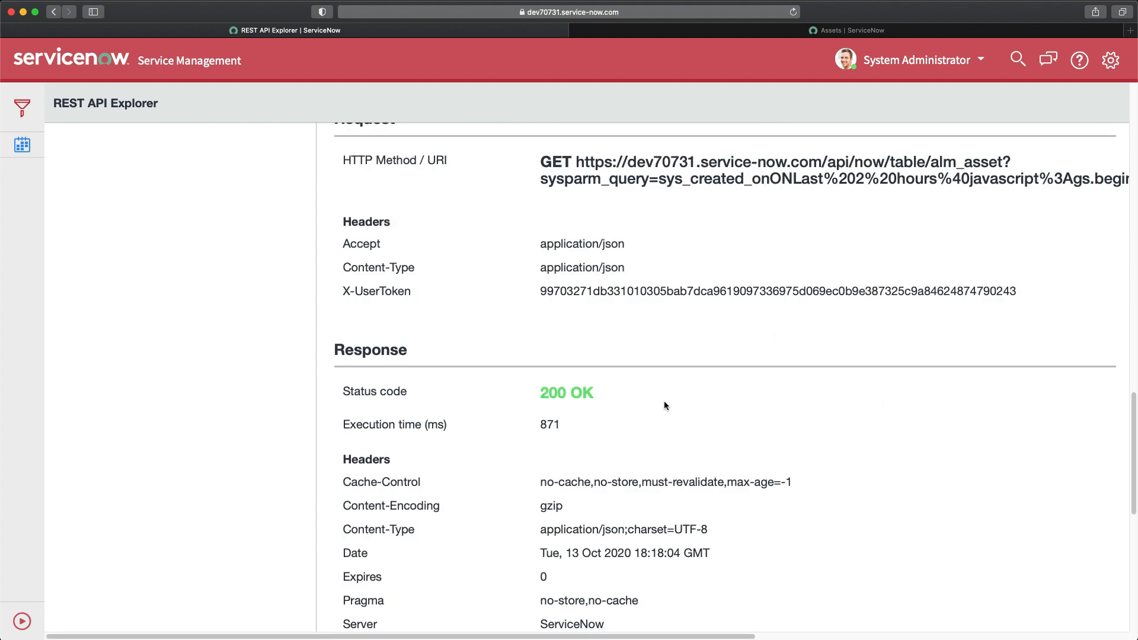
{"action": "scroll", "coordinate": [670, 415], "scroll_direction": "down", "scroll_amount": 15}
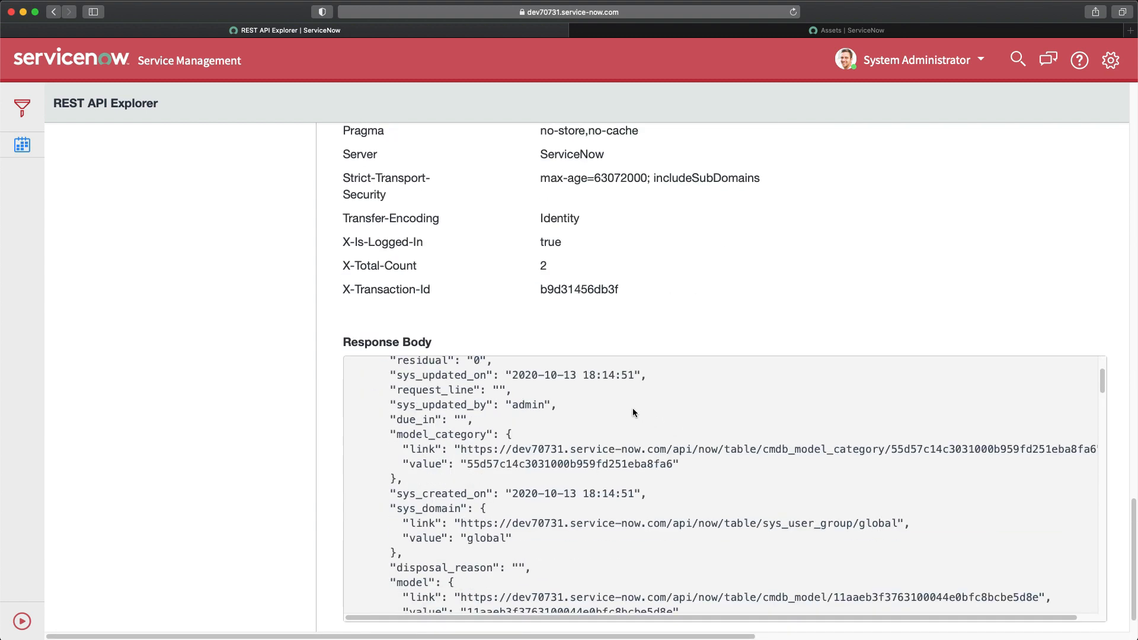
{"action": "scroll", "coordinate": [539, 425], "scroll_direction": "down", "scroll_amount": 5}
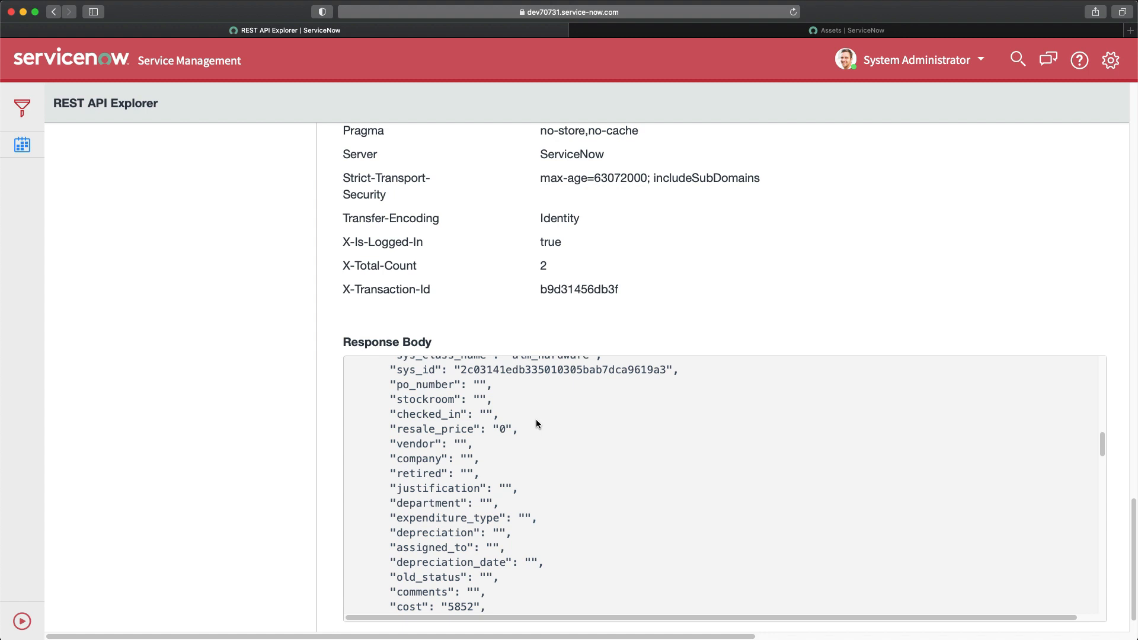
{"action": "scroll", "coordinate": [482, 444], "scroll_direction": "up", "scroll_amount": 10}
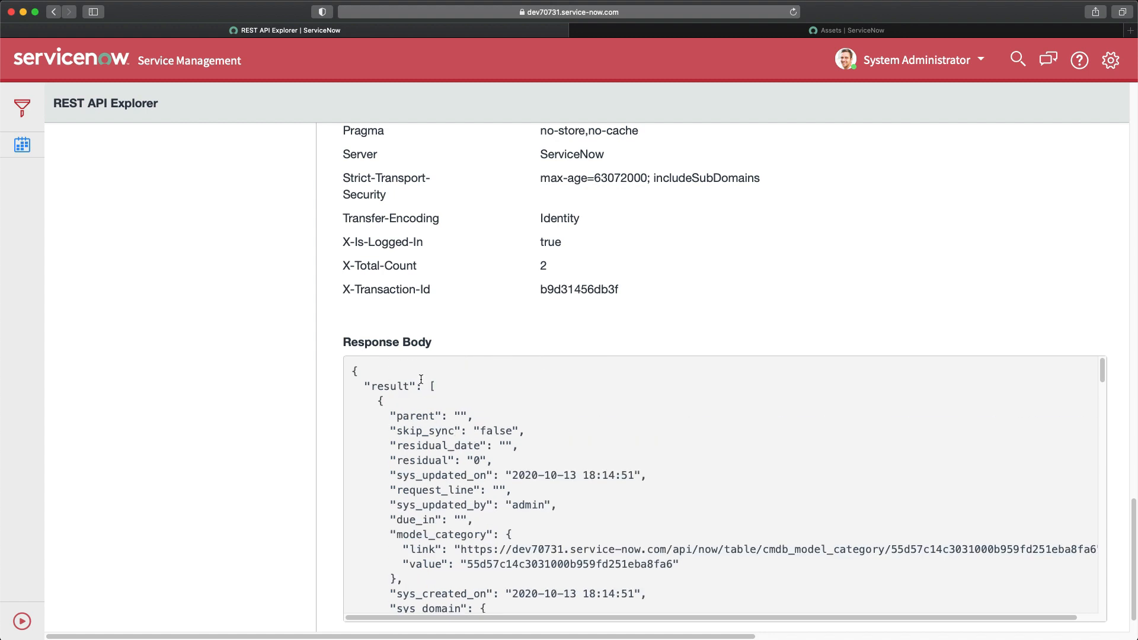
{"action": "left_click", "coordinate": [362, 375]}
{"action": "left_click_drag", "start_coordinate": [362, 375], "coordinate": [495, 495]}
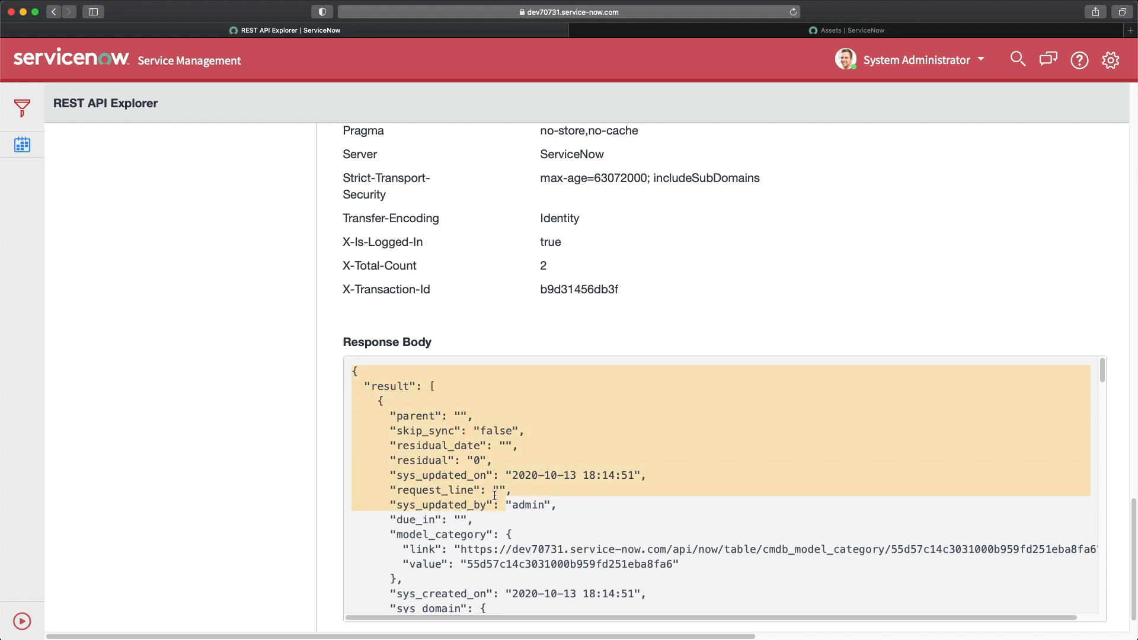
{"action": "scroll", "coordinate": [501, 487], "scroll_direction": "up", "scroll_amount": 15}
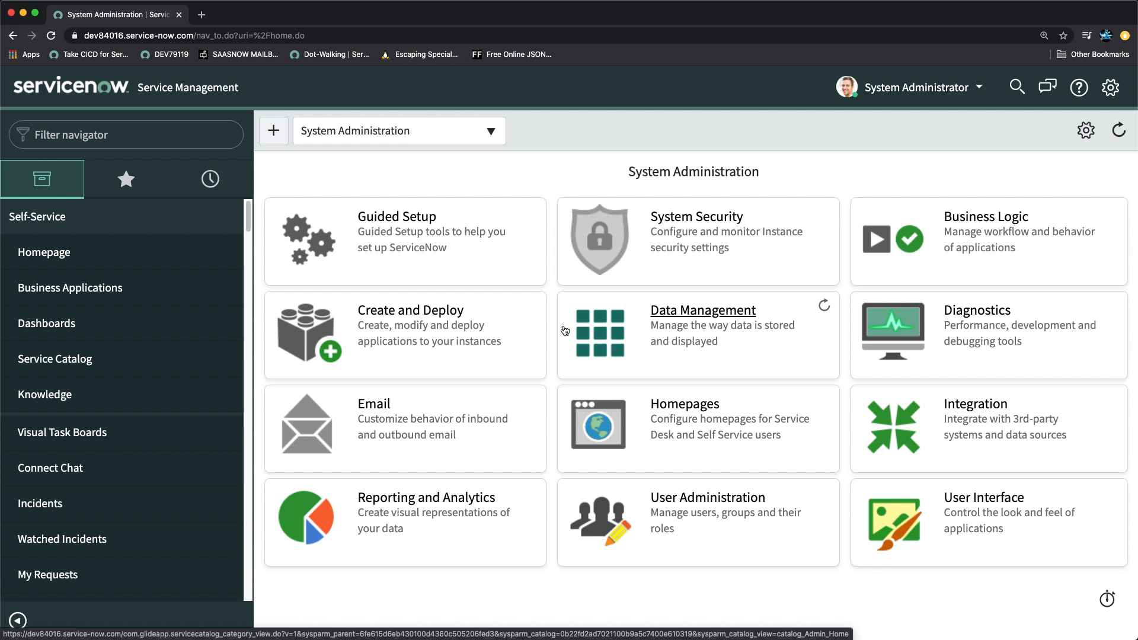
Step: In the dev84016 instance, find the outbound REST messages and open Integrate with Another Servicenow
{"action": "left_click", "coordinate": [188, 132]}
{"action": "type", "text": "rest mes"}
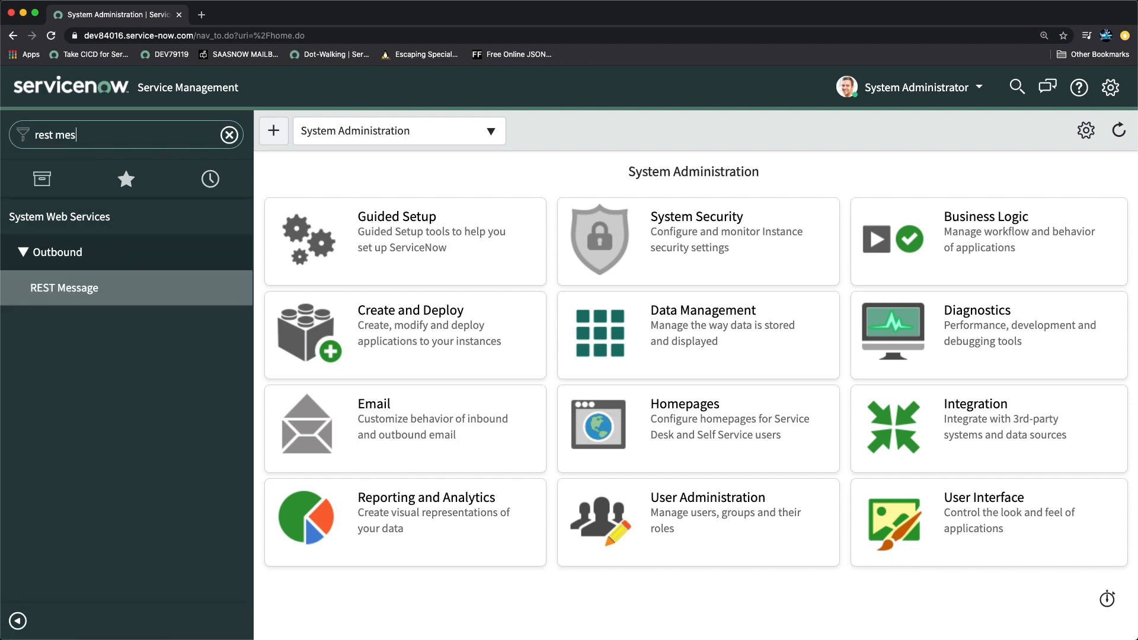
{"action": "left_click", "coordinate": [64, 290]}
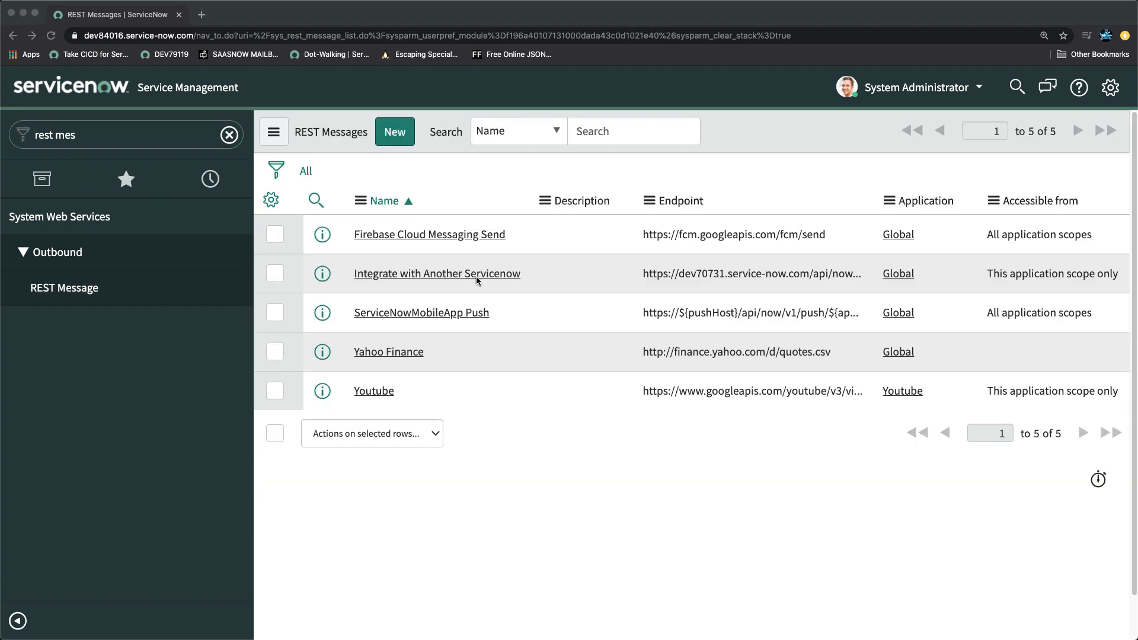
{"action": "left_click", "coordinate": [408, 275]}
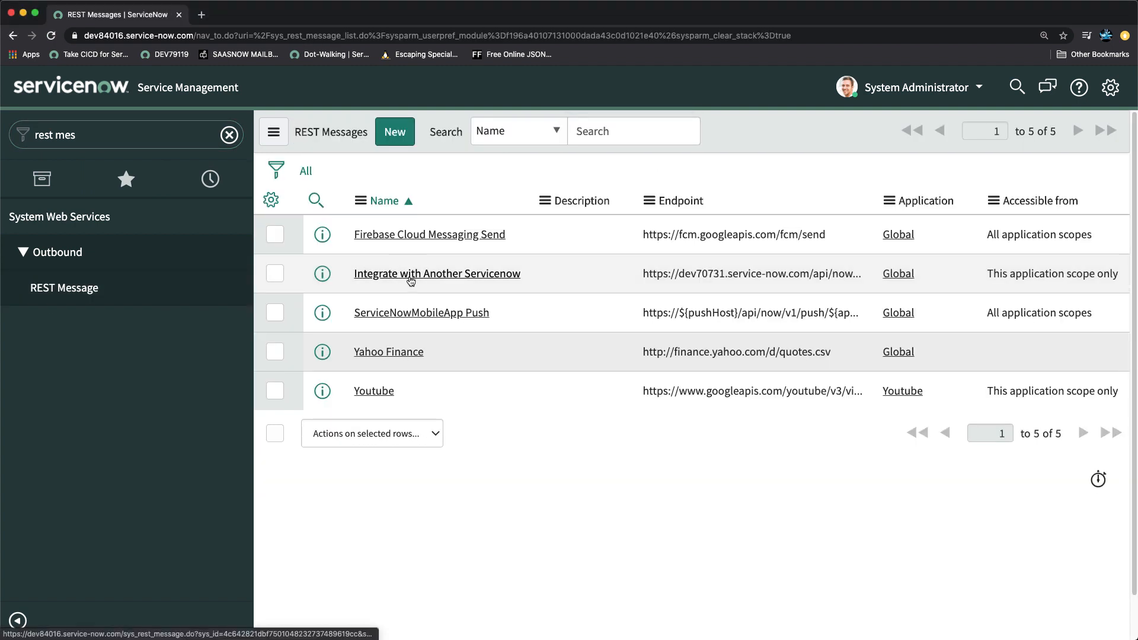
Step: Start a new HTTP method for this REST message, naming it Get Assets and using GET
{"action": "scroll", "coordinate": [474, 326], "scroll_direction": "down", "scroll_amount": 3}
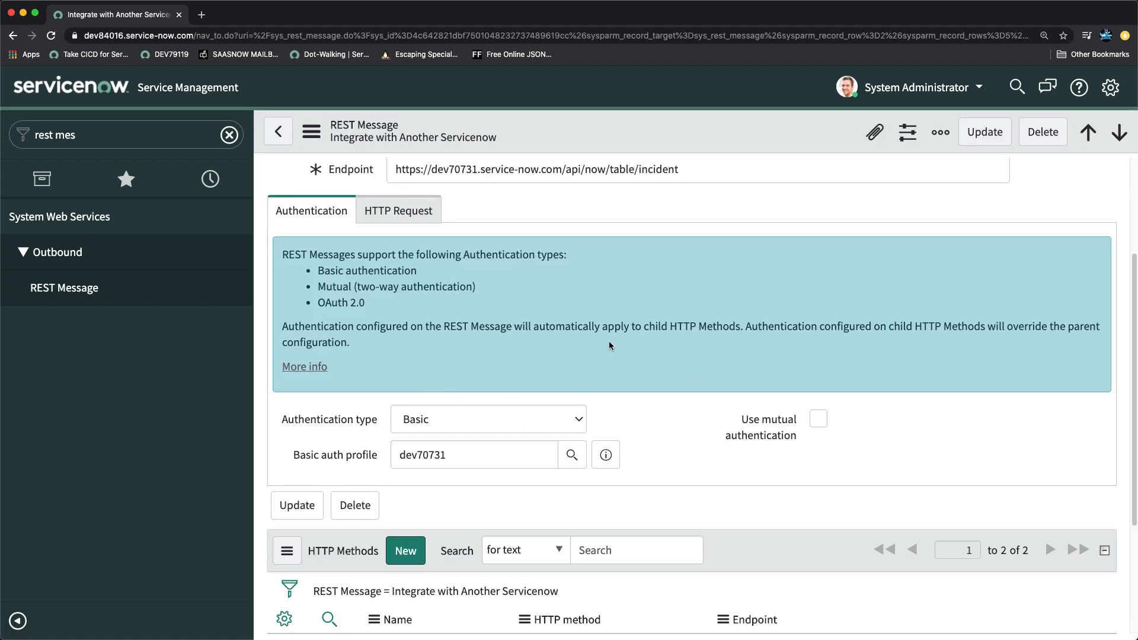
{"action": "scroll", "coordinate": [705, 354], "scroll_direction": "down", "scroll_amount": 3}
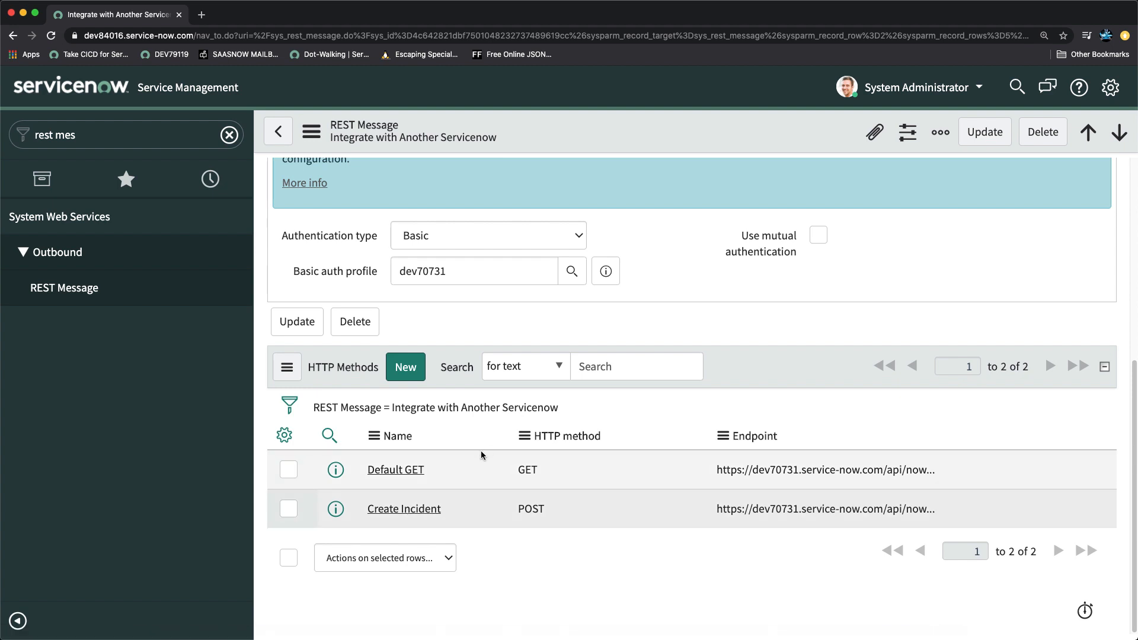
{"action": "left_click", "coordinate": [407, 368]}
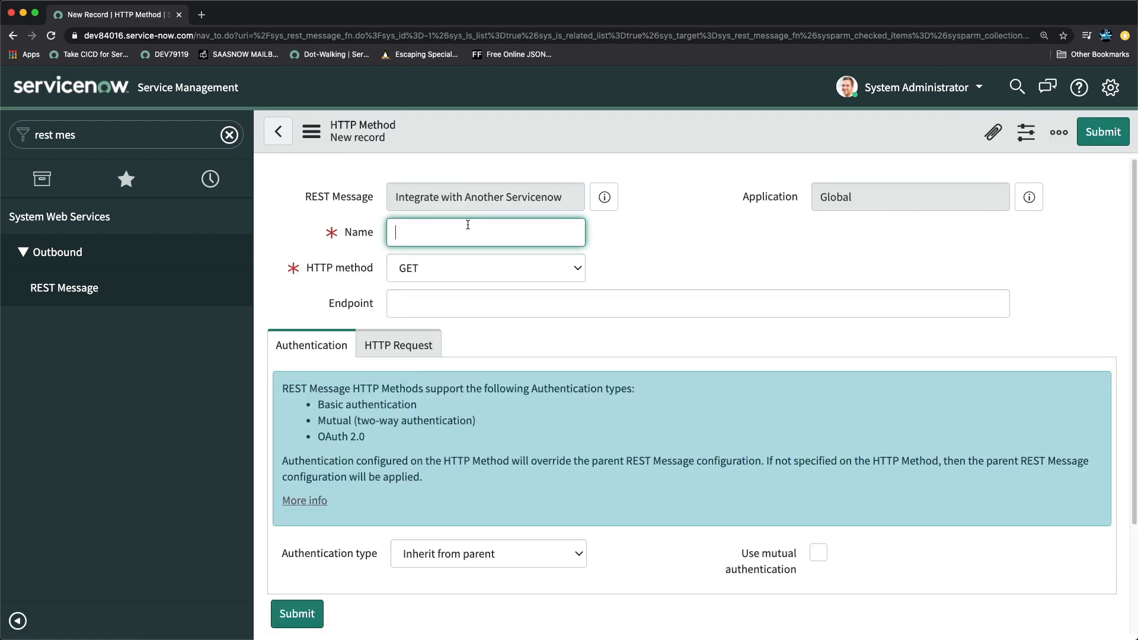
{"action": "type", "text": "Get Assets"}
{"action": "left_click", "coordinate": [447, 269]}
{"action": "left_click", "coordinate": [683, 260]}
{"action": "scroll", "coordinate": [461, 380], "scroll_direction": "down", "scroll_amount": 1}
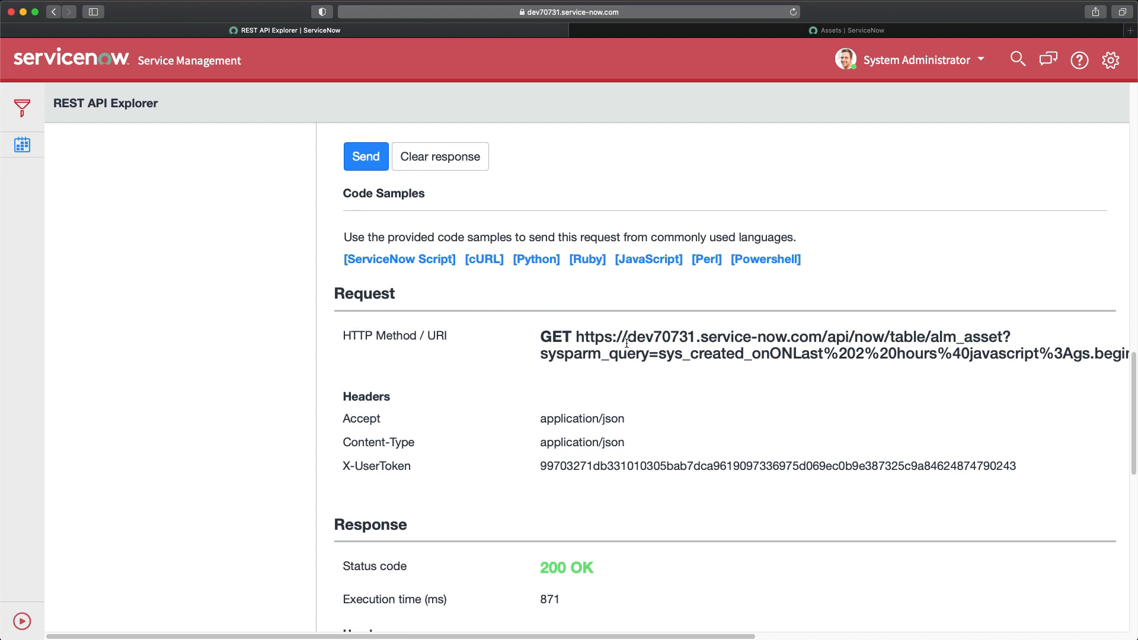
Step: Copy the full request URI from the REST API Explorer in dev70731 into the Endpoint of the new HTTP method in dev84016
{"action": "left_click_drag", "start_coordinate": [577, 336], "coordinate": [1129, 354]}
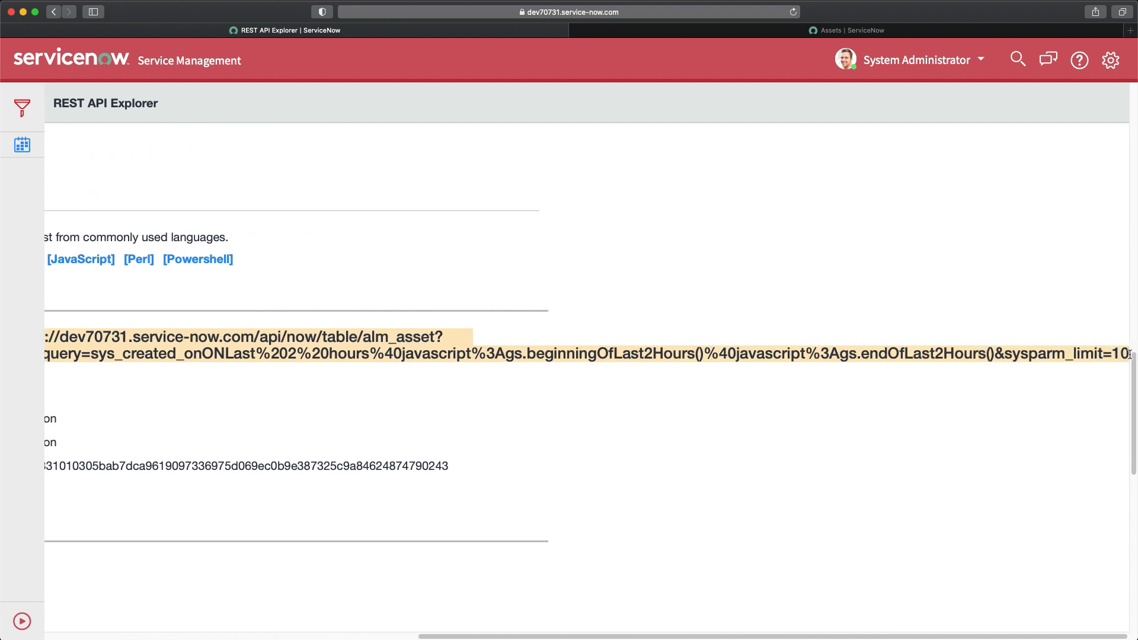
{"action": "key", "text": "super+Tab"}
{"action": "left_click", "coordinate": [439, 288]}
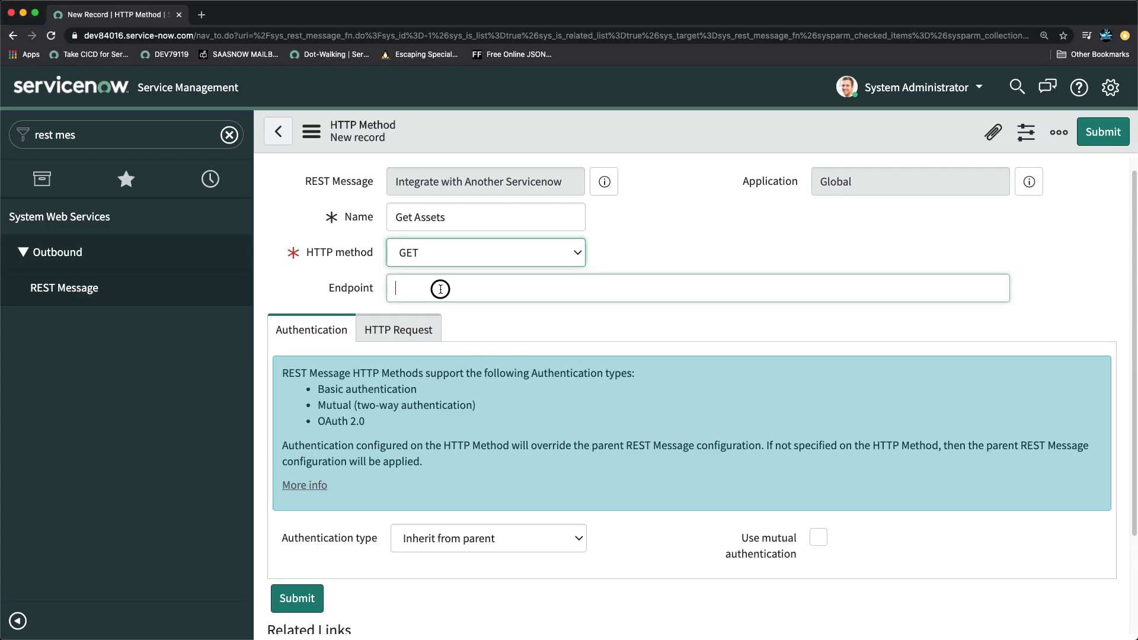
{"action": "key", "text": "super+v"}
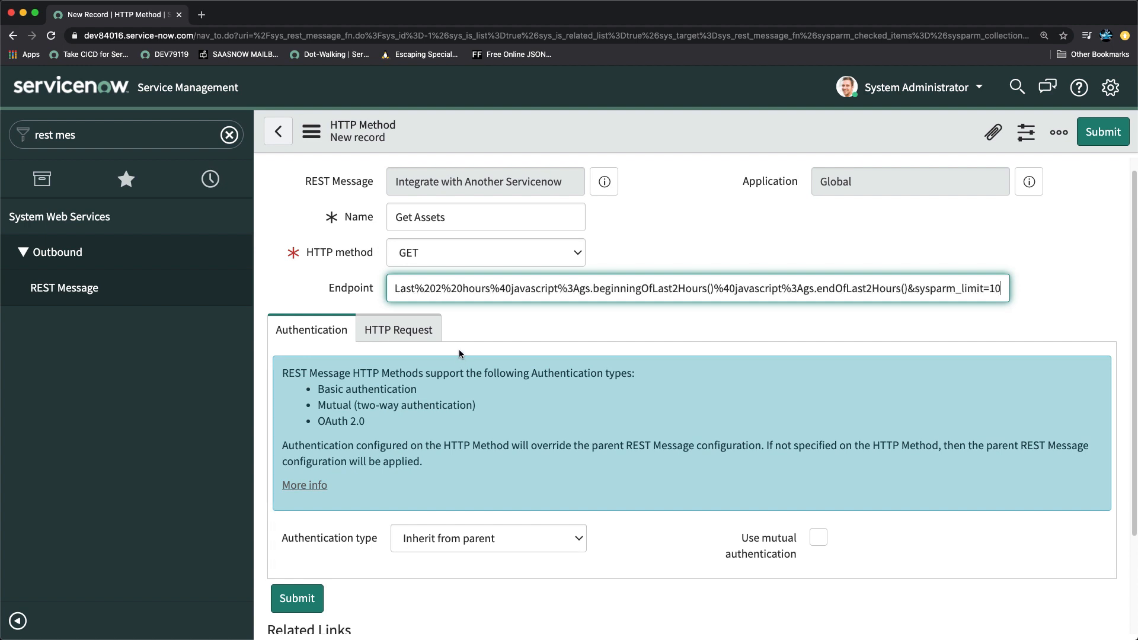
Step: Check the request headers in the REST API Explorer and add an HTTP header named Accept to the new method
{"action": "scroll", "coordinate": [459, 351], "scroll_direction": "down", "scroll_amount": 2}
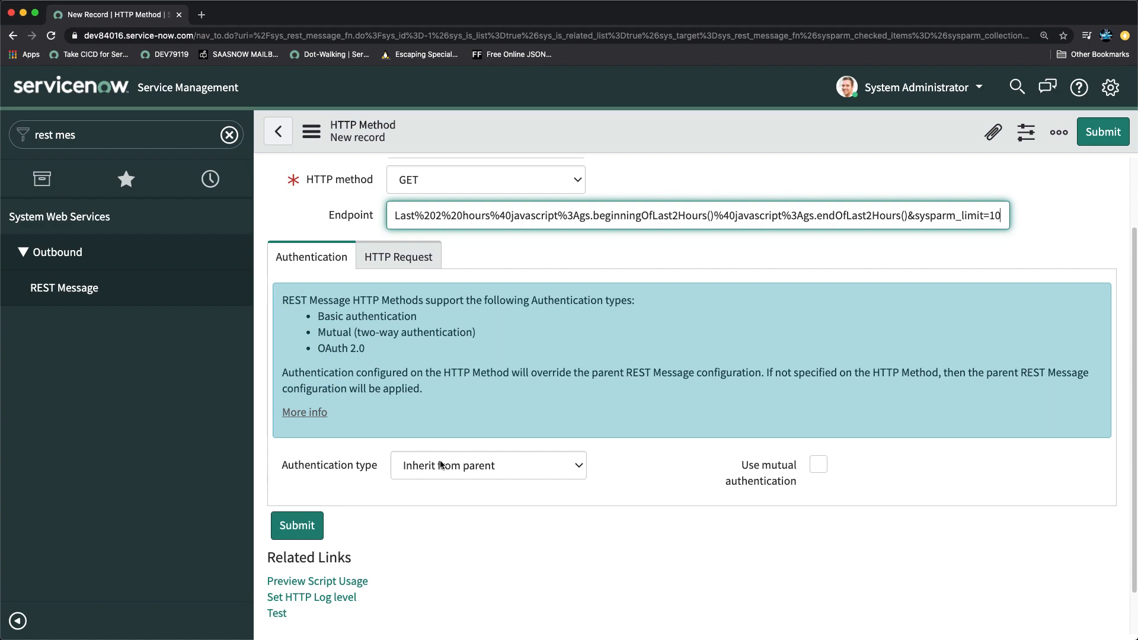
{"action": "key", "text": "super+Tab"}
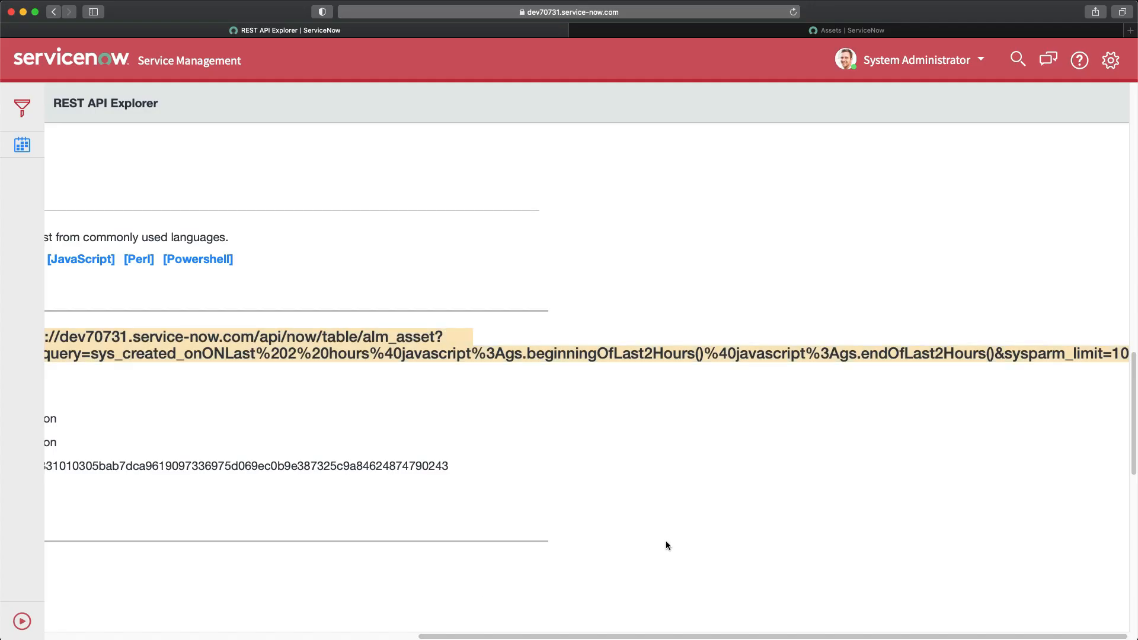
{"action": "scroll", "coordinate": [702, 629], "scroll_direction": "left", "scroll_amount": 5}
{"action": "key", "text": "super+Tab"}
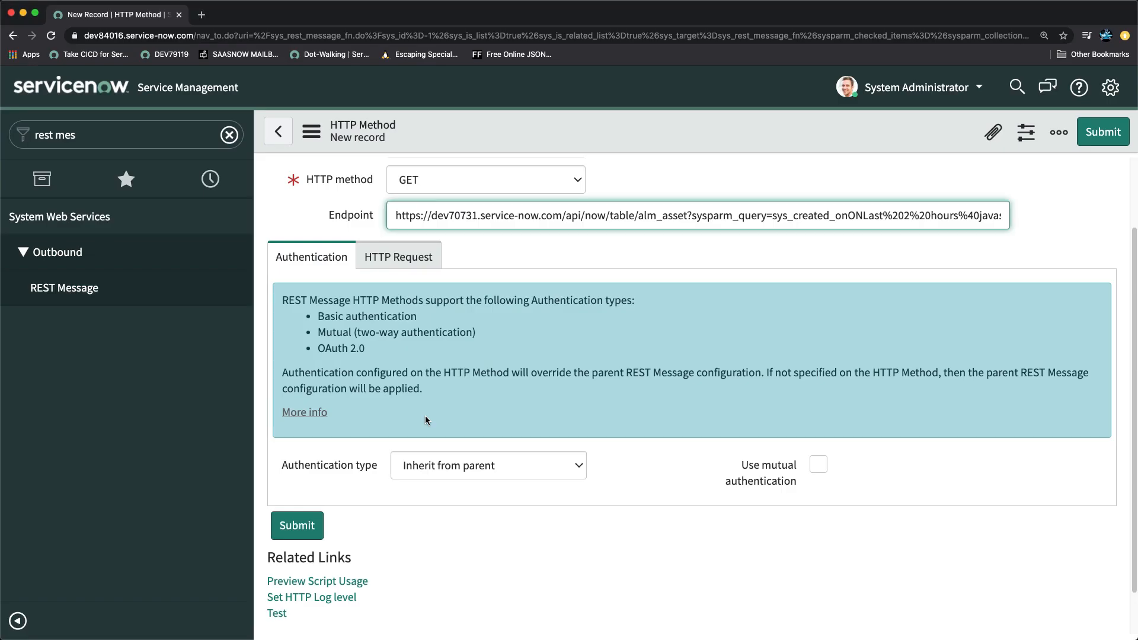
{"action": "left_click", "coordinate": [421, 259]}
{"action": "key", "text": "super+Tab"}
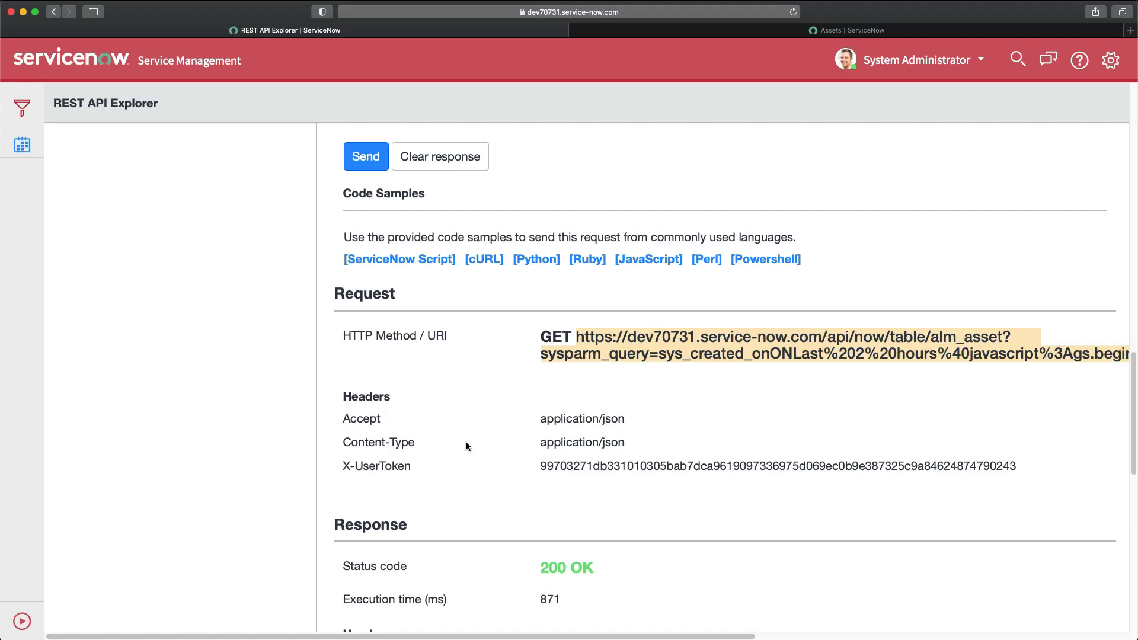
{"action": "key", "text": "super+Tab"}
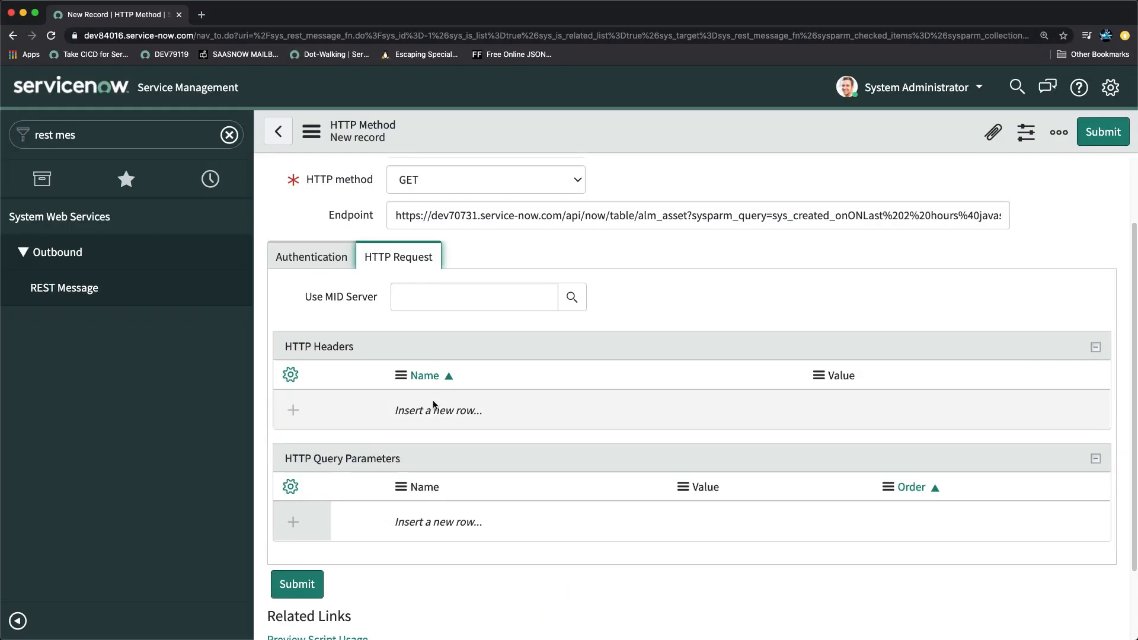
{"action": "left_click", "coordinate": [435, 405]}
{"action": "left_click", "coordinate": [434, 405]}
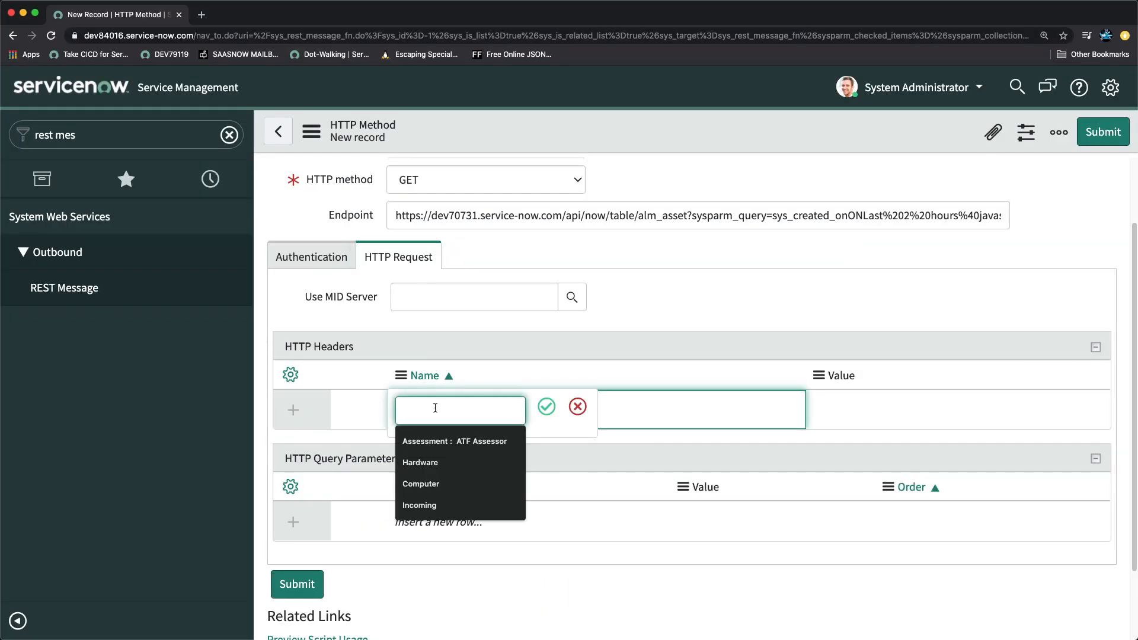
{"action": "type", "text": "Accept"}
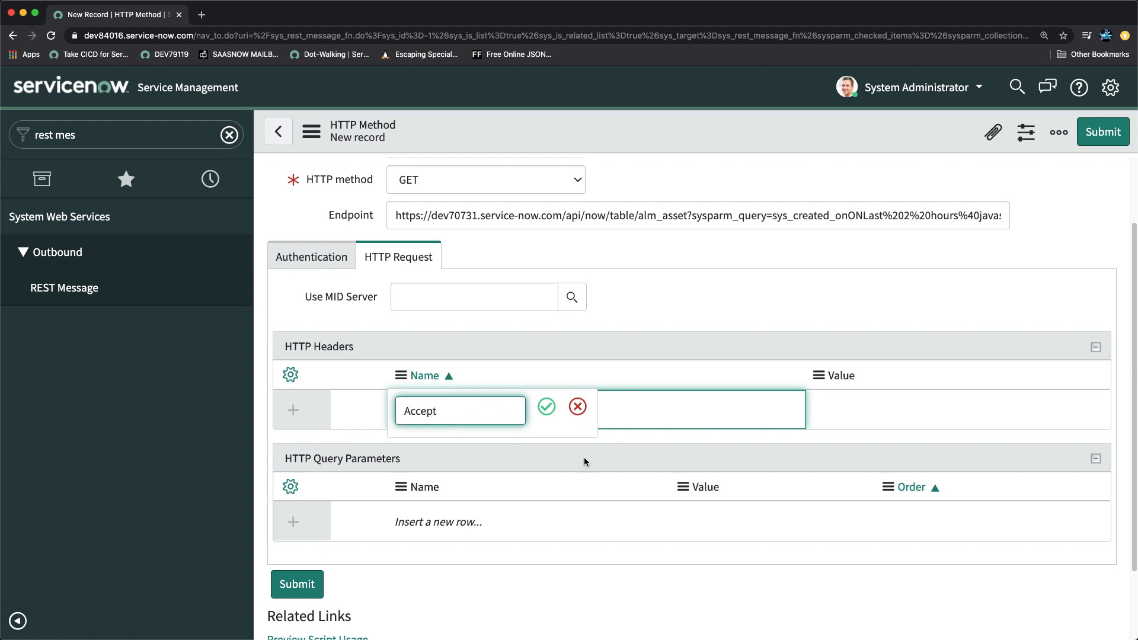
{"action": "left_click", "coordinate": [546, 407]}
Step: Set the Accept header's value to application/json
{"action": "left_click", "coordinate": [804, 404]}
{"action": "left_click", "coordinate": [805, 408]}
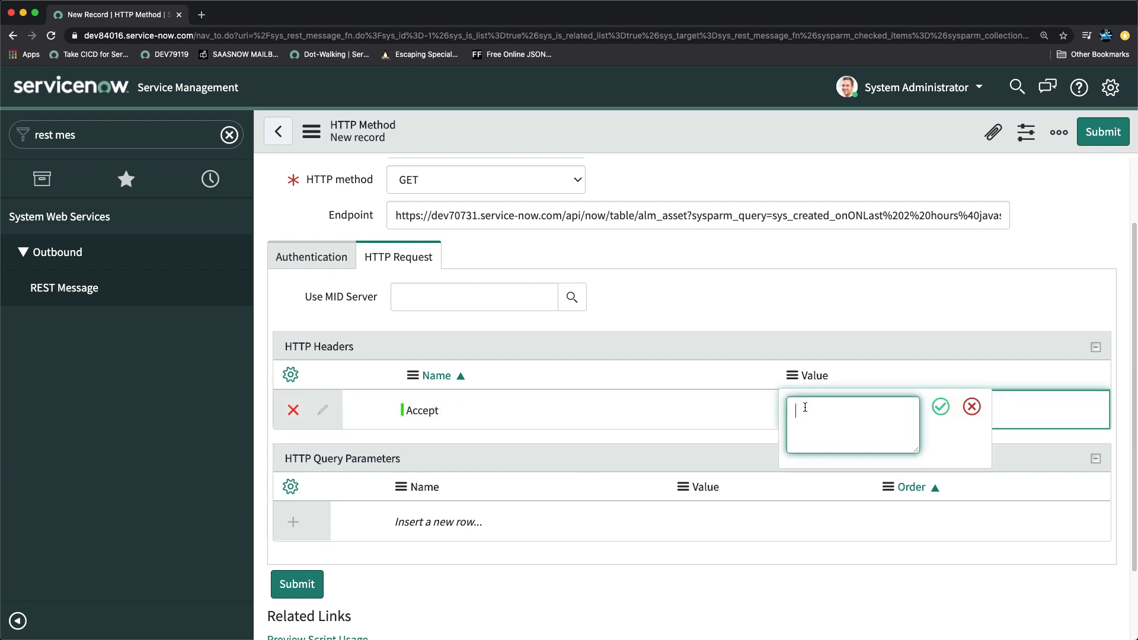
{"action": "type", "text": "application"}
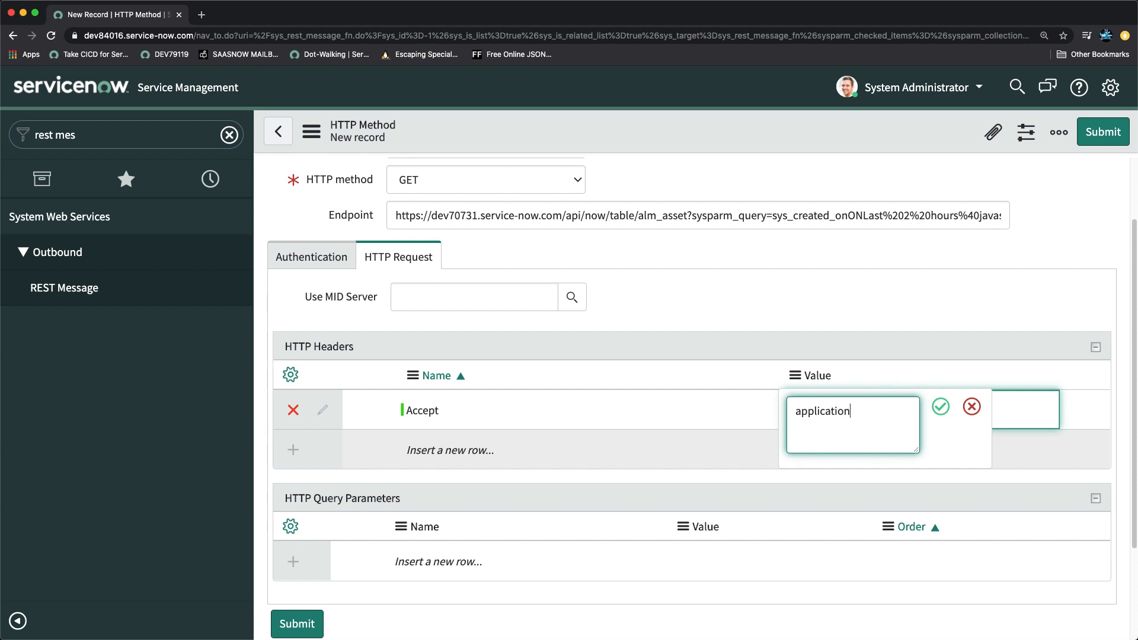
{"action": "type", "text": "/json"}
{"action": "left_click", "coordinate": [941, 407]}
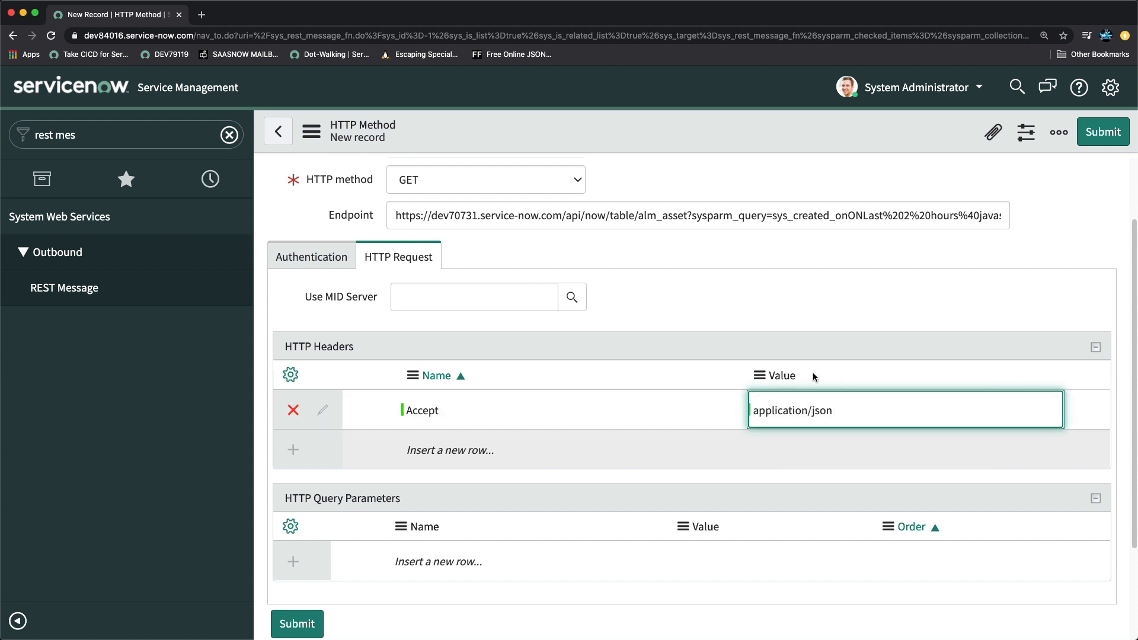
Step: Add an HTTP query parameter named sysparm_query, copying the name from the endpoint URL
{"action": "scroll", "coordinate": [688, 339], "scroll_direction": "down", "scroll_amount": 3}
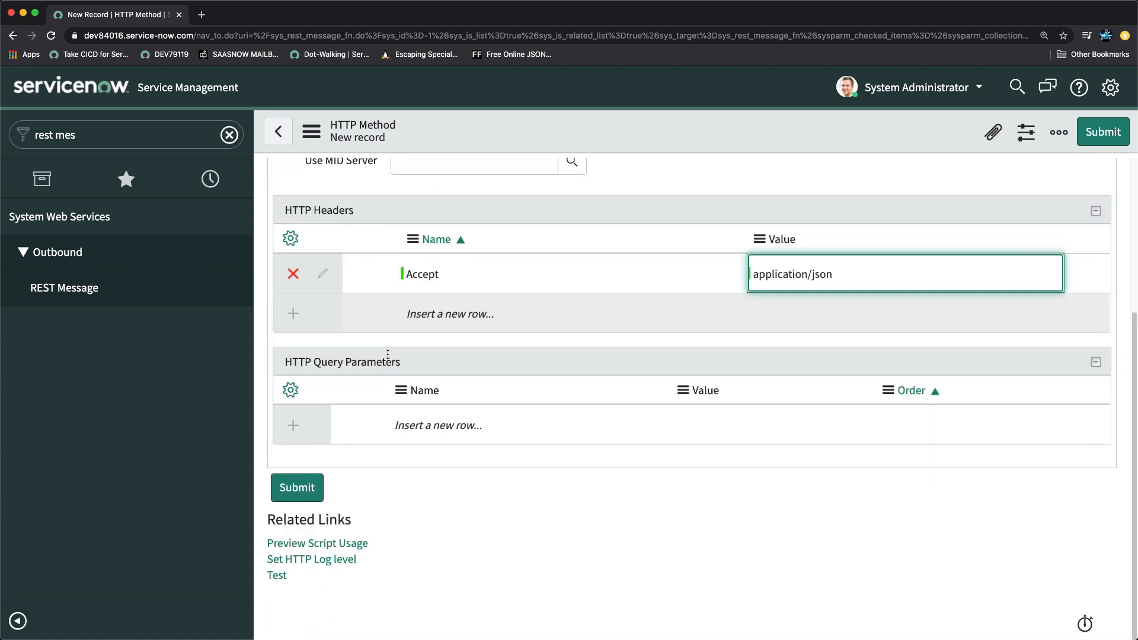
{"action": "scroll", "coordinate": [387, 354], "scroll_direction": "up", "scroll_amount": 5}
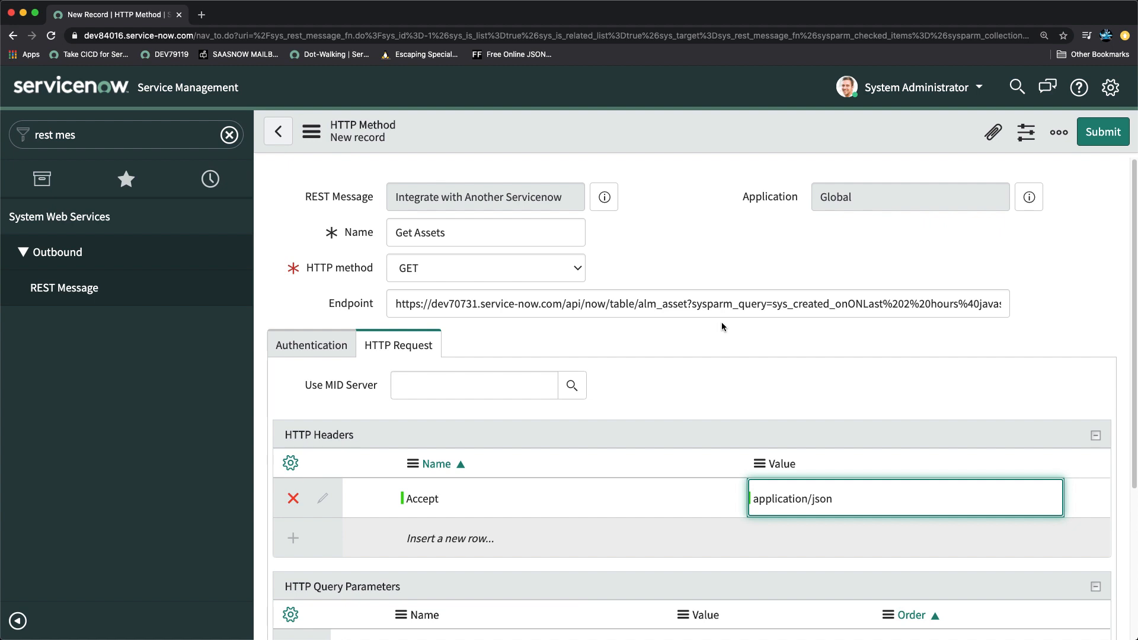
{"action": "scroll", "coordinate": [632, 401], "scroll_direction": "down", "scroll_amount": 3}
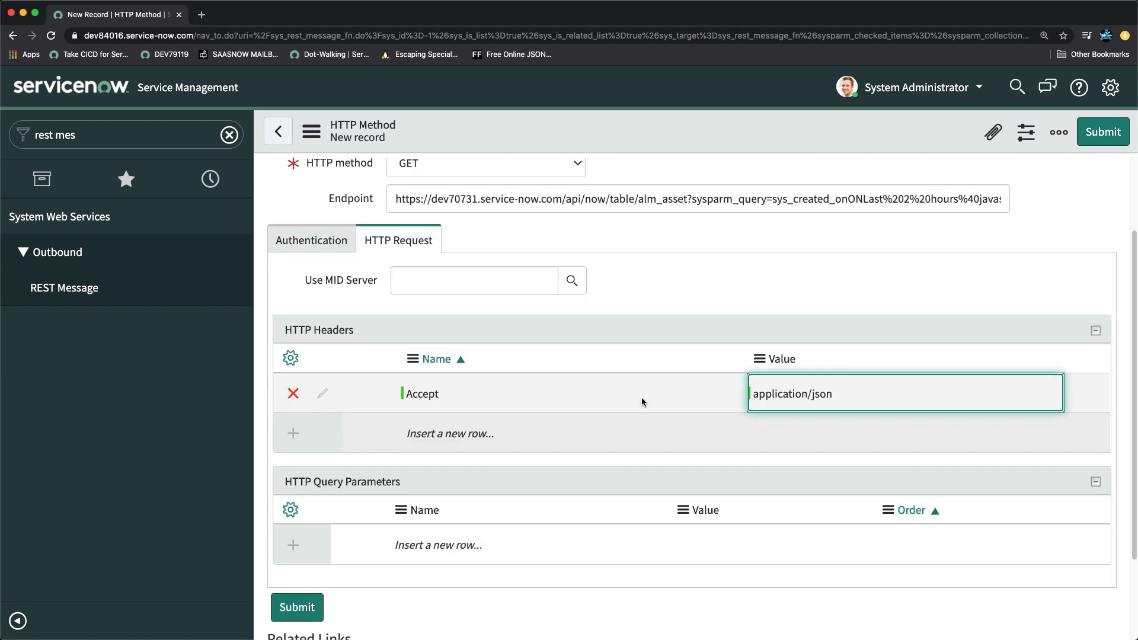
{"action": "scroll", "coordinate": [635, 397], "scroll_direction": "up", "scroll_amount": 2}
{"action": "left_click_drag", "start_coordinate": [693, 296], "coordinate": [765, 297]}
{"action": "key", "text": "super+c"}
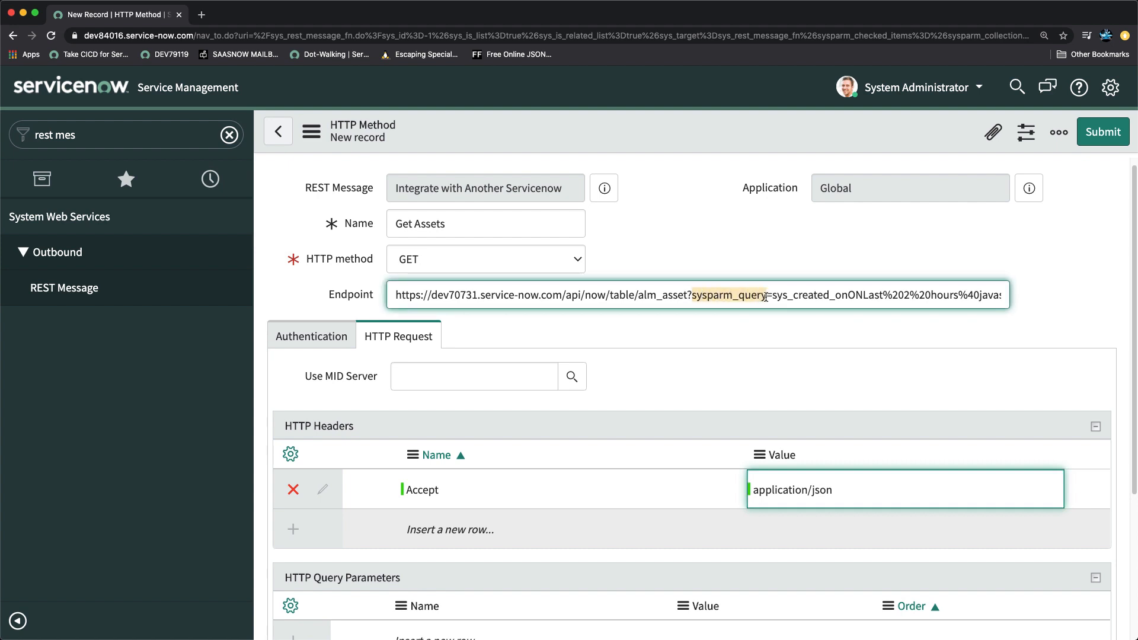
{"action": "scroll", "coordinate": [639, 347], "scroll_direction": "down", "scroll_amount": 4}
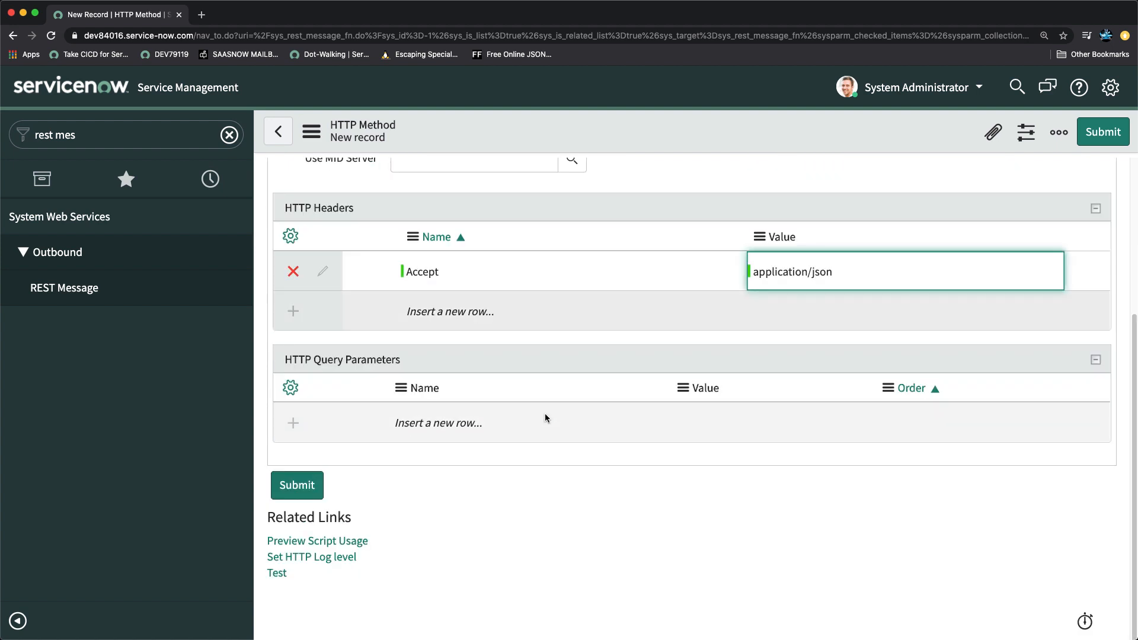
{"action": "left_click", "coordinate": [415, 420]}
{"action": "key", "text": "super+v"}
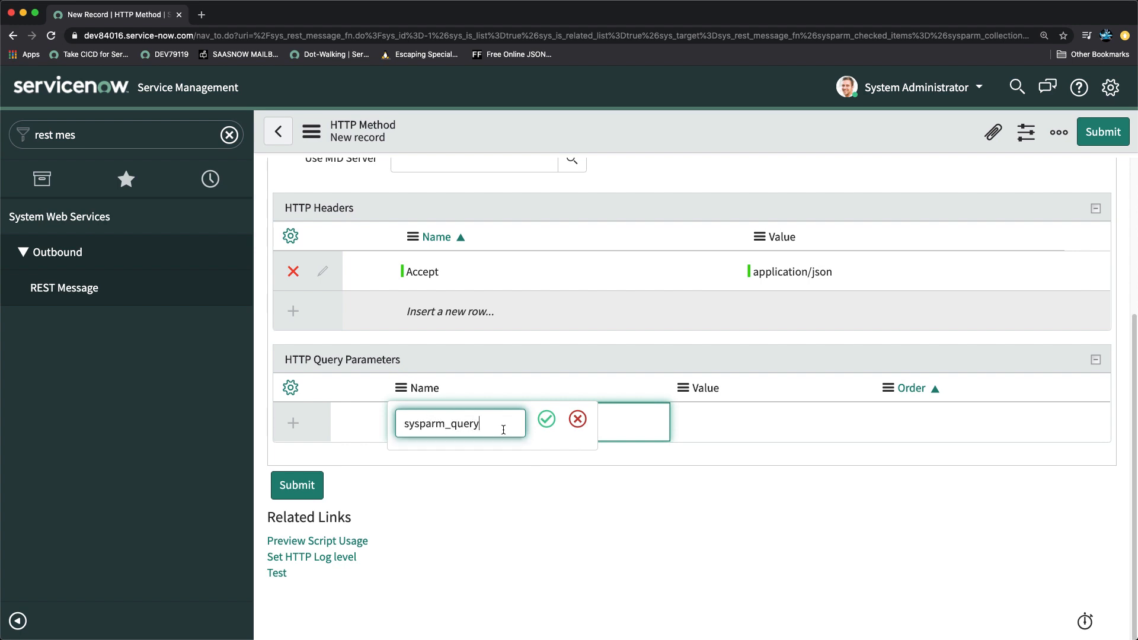
{"action": "left_click", "coordinate": [547, 419]}
Step: Set the sysparm_query value to the endpoint's encoded query, from sys_created_onONLast%202%20hours through endOfLast2Hours()
{"action": "scroll", "coordinate": [766, 295], "scroll_direction": "up", "scroll_amount": 4}
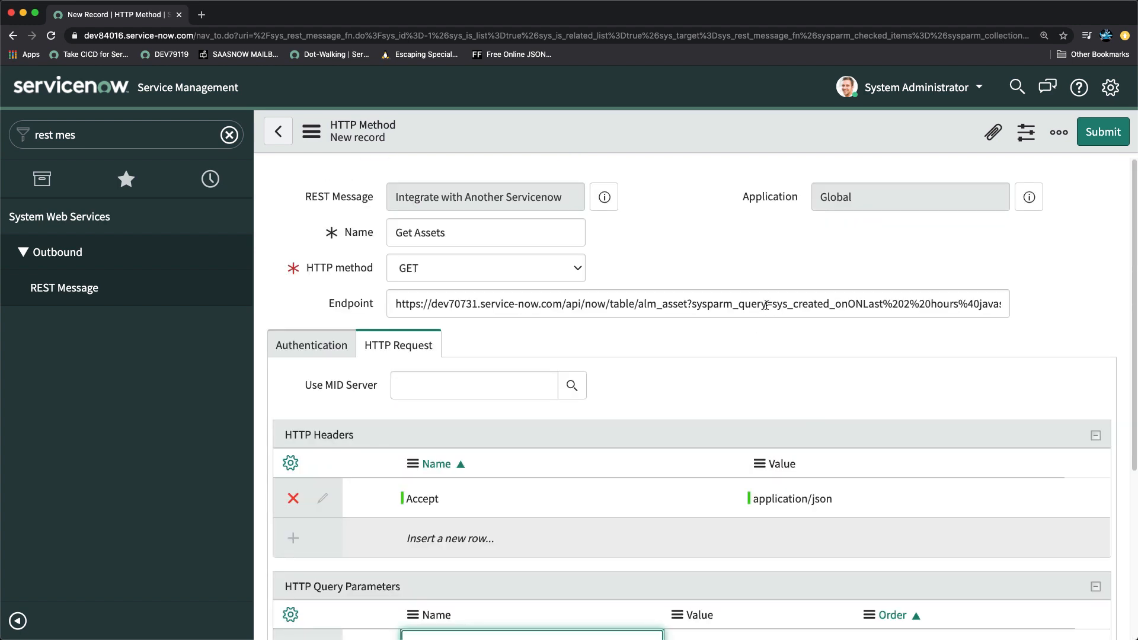
{"action": "left_click_drag", "start_coordinate": [775, 305], "coordinate": [909, 304]}
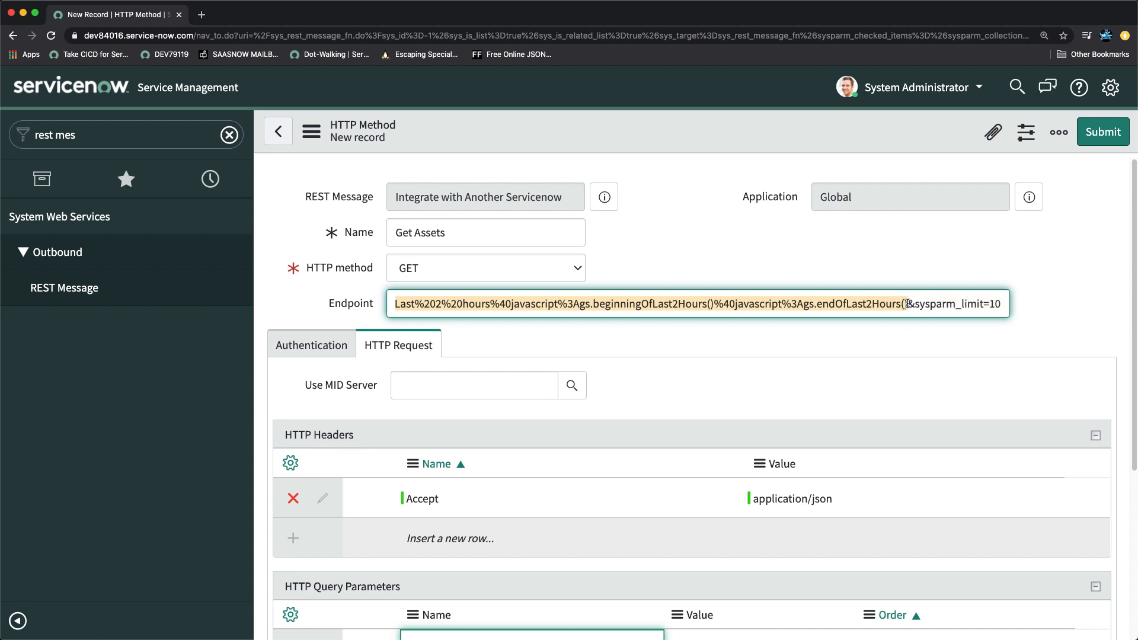
{"action": "scroll", "coordinate": [563, 439], "scroll_direction": "down", "scroll_amount": 5}
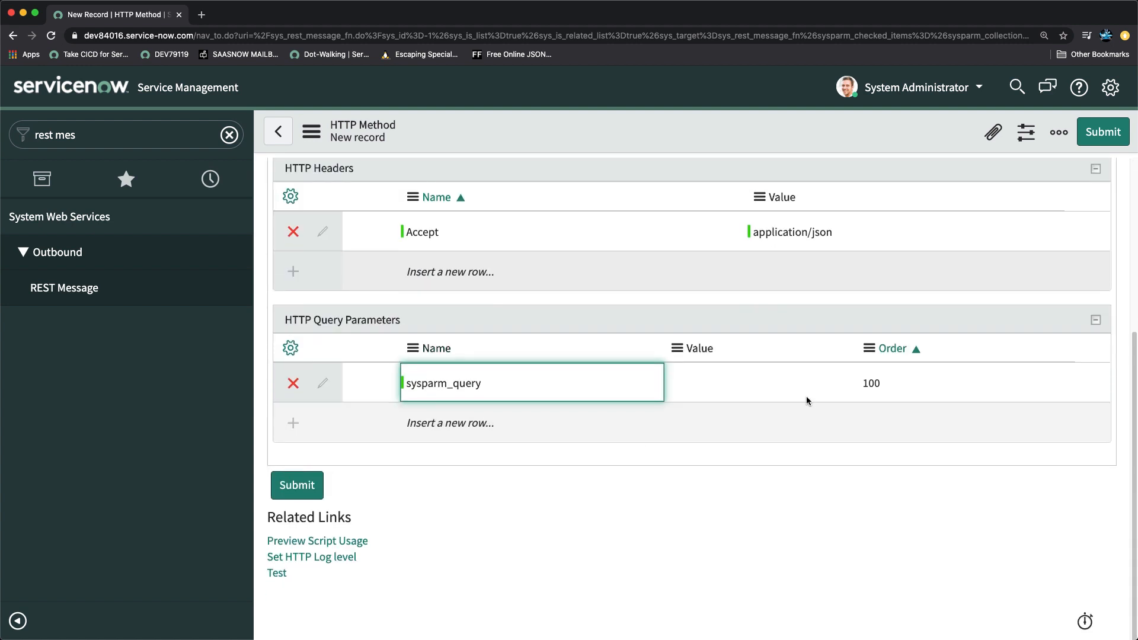
{"action": "left_click", "coordinate": [719, 382]}
{"action": "type", "text": "sys_created_onBETWEENjavascript%3Ags.beginningOfLast2Hours()%40javascript%3Ags.endOfLast2Hours()"}
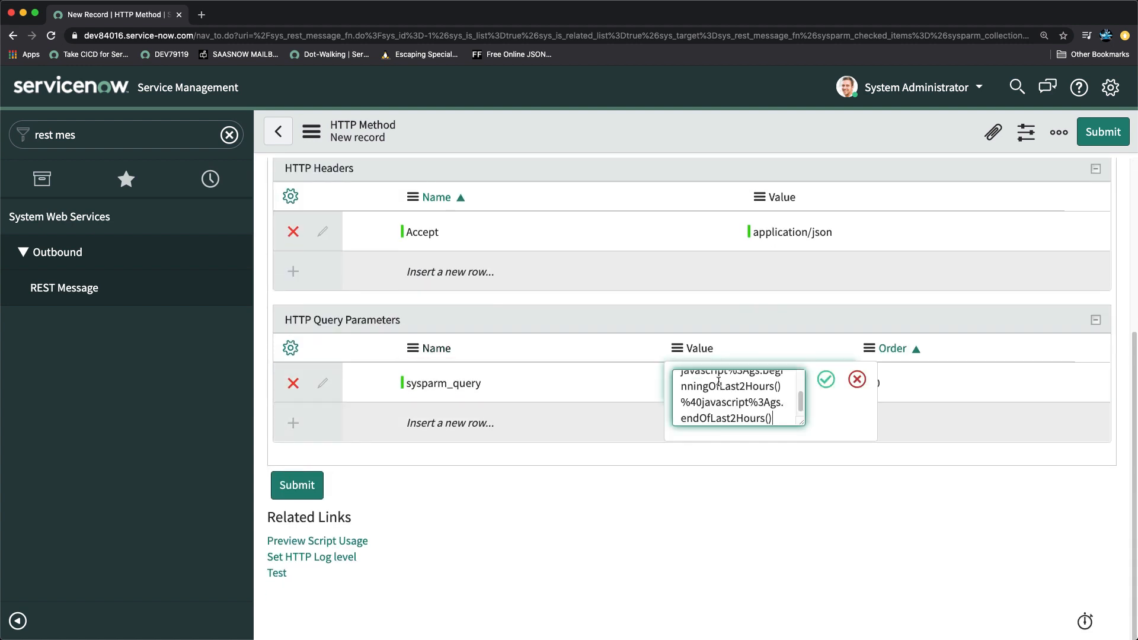
{"action": "left_click", "coordinate": [826, 381]}
Step: Add a second HTTP query parameter named sysparm_limit, copying the name from the end of the endpoint URL
{"action": "scroll", "coordinate": [784, 402], "scroll_direction": "up", "scroll_amount": 5}
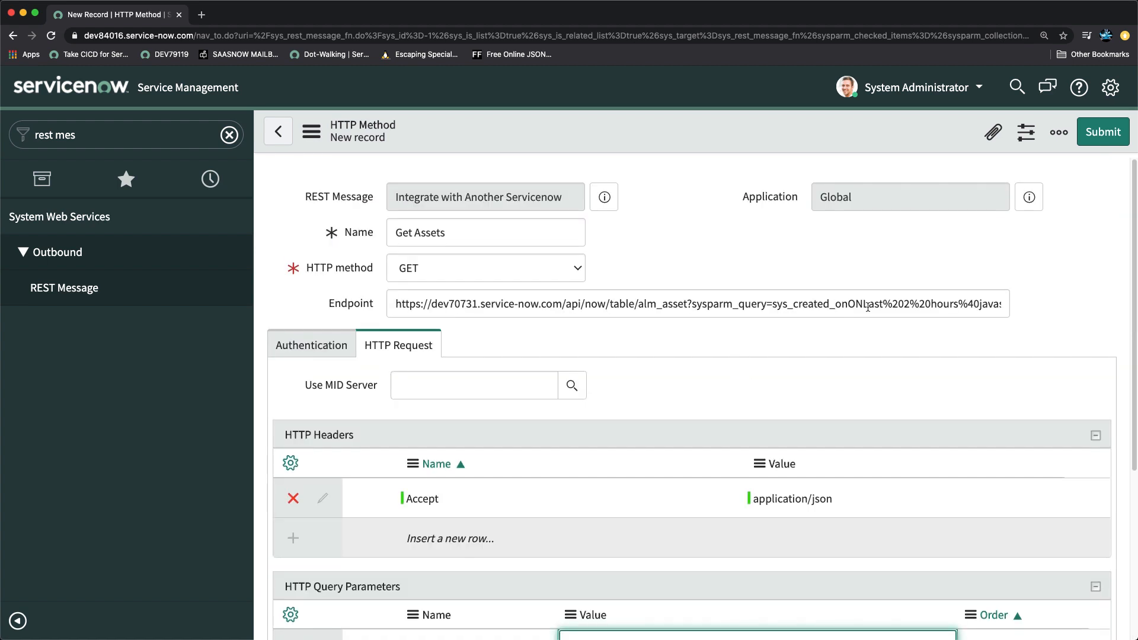
{"action": "left_click", "coordinate": [908, 309]}
{"action": "key", "text": "Right"}
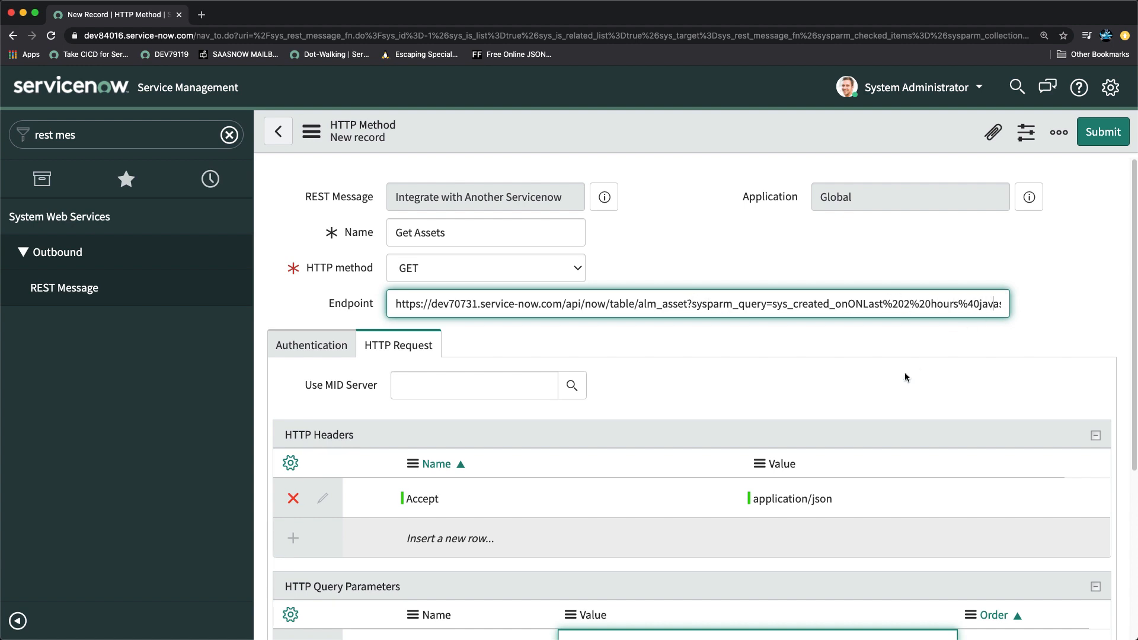
{"action": "scroll", "coordinate": [904, 372], "scroll_direction": "down", "scroll_amount": 4}
{"action": "scroll", "coordinate": [890, 384], "scroll_direction": "up", "scroll_amount": 4}
{"action": "left_click", "coordinate": [988, 286]}
{"action": "key", "text": "Right"}
{"action": "key", "text": "Right"}
{"action": "key", "text": "Right"}
{"action": "key", "text": "Right"}
{"action": "key", "text": "Right"}
{"action": "key", "text": "Right"}
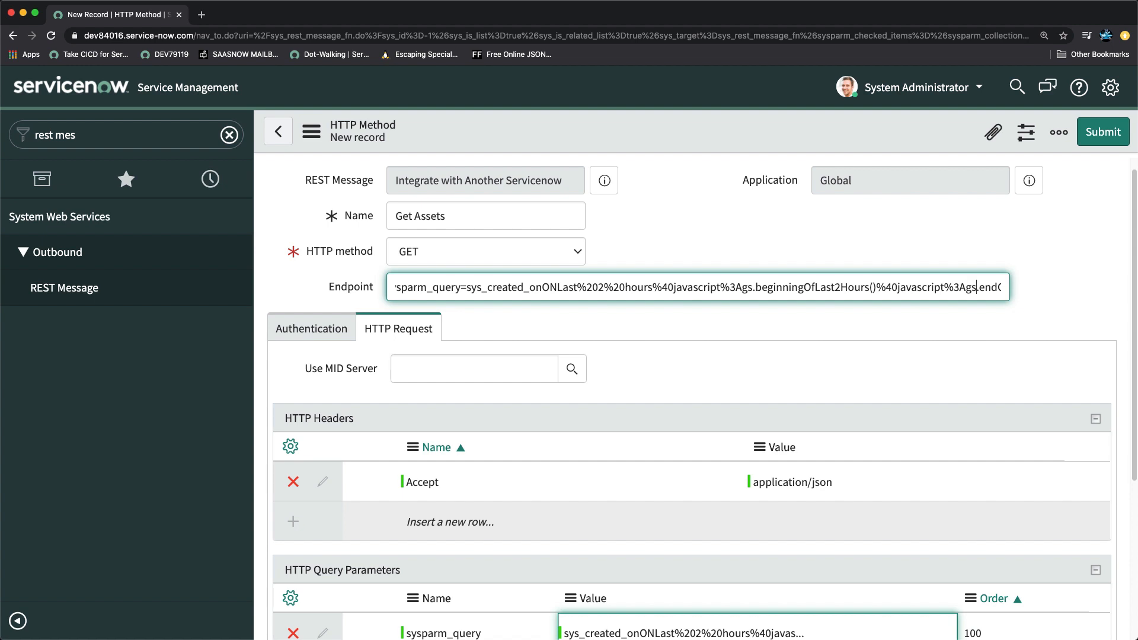
{"action": "key", "text": "Right"}
{"action": "key", "text": "Right"}
{"action": "key", "text": "Right"}
{"action": "key", "text": "Right"}
{"action": "key", "text": "Right"}
{"action": "key", "text": "Right"}
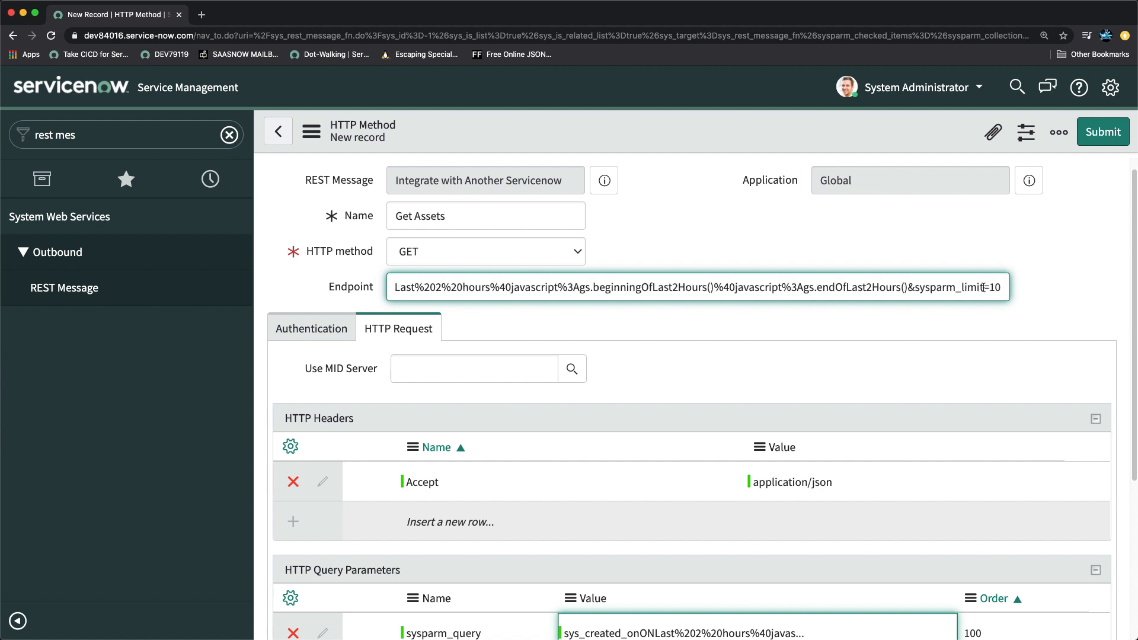
{"action": "left_click_drag", "start_coordinate": [915, 287], "coordinate": [983, 286]}
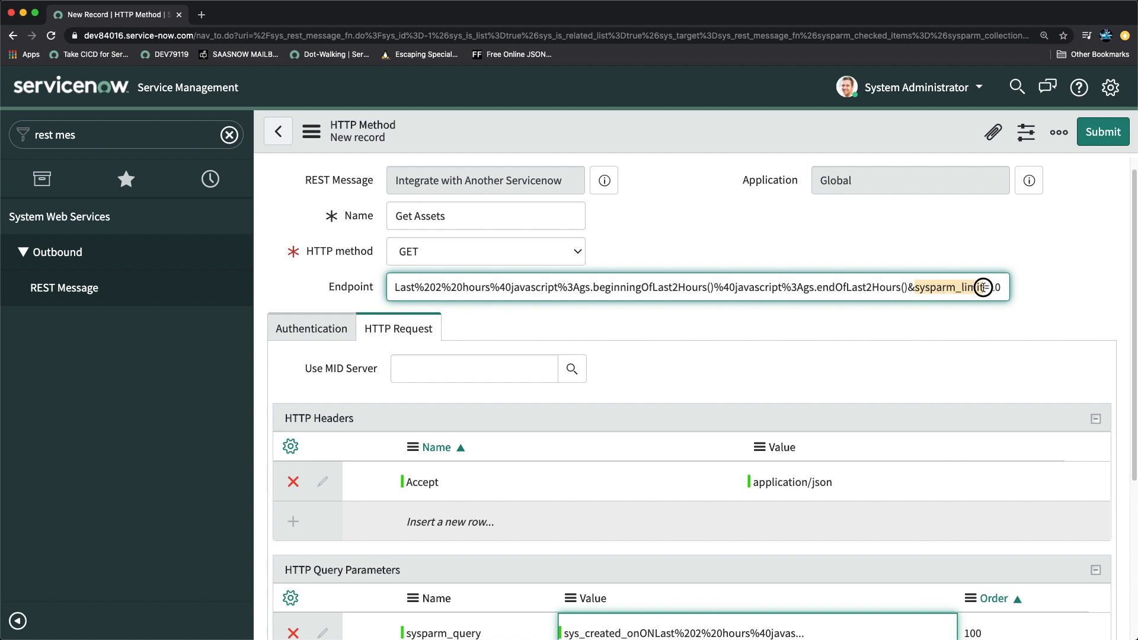
{"action": "scroll", "coordinate": [726, 417], "scroll_direction": "down", "scroll_amount": 4}
{"action": "left_click", "coordinate": [457, 423]}
{"action": "type", "text": "sysparm_limit"}
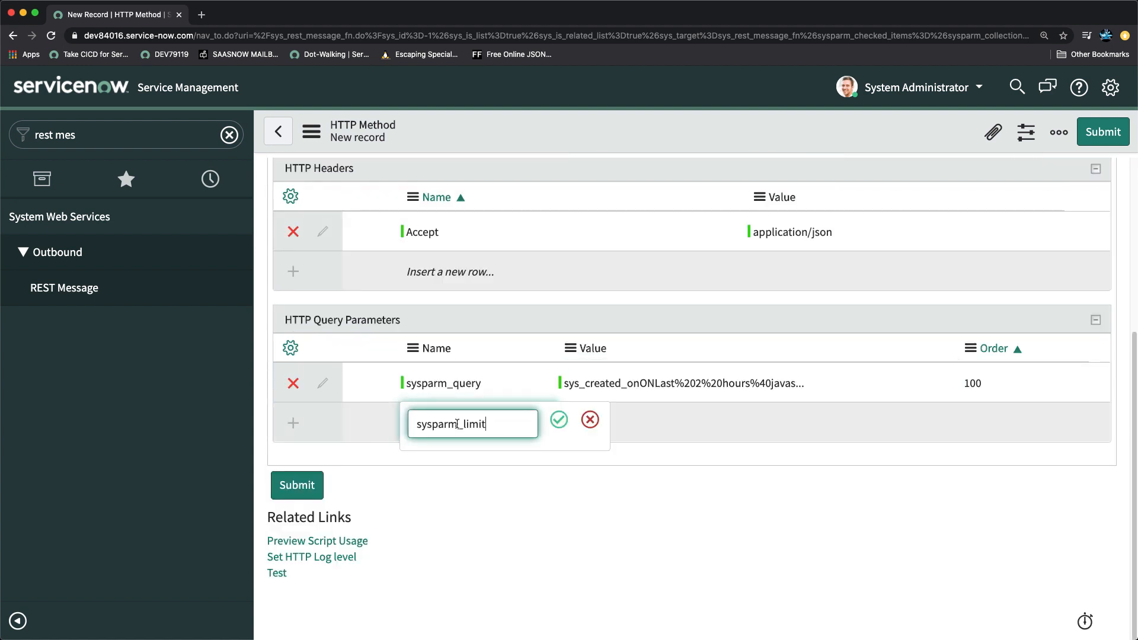
{"action": "left_click", "coordinate": [559, 420]}
Step: Set the sysparm_limit parameter's value to 10
{"action": "double_click", "coordinate": [706, 430]}
{"action": "type", "text": "10"}
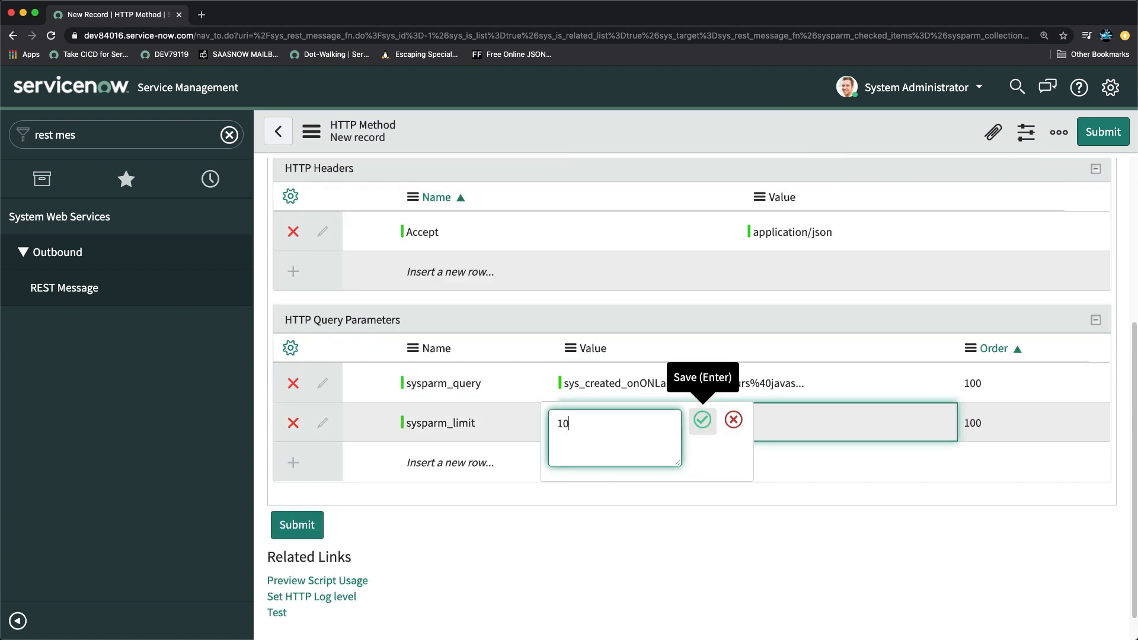
{"action": "left_click", "coordinate": [703, 421]}
{"action": "scroll", "coordinate": [714, 425], "scroll_direction": "up", "scroll_amount": 5}
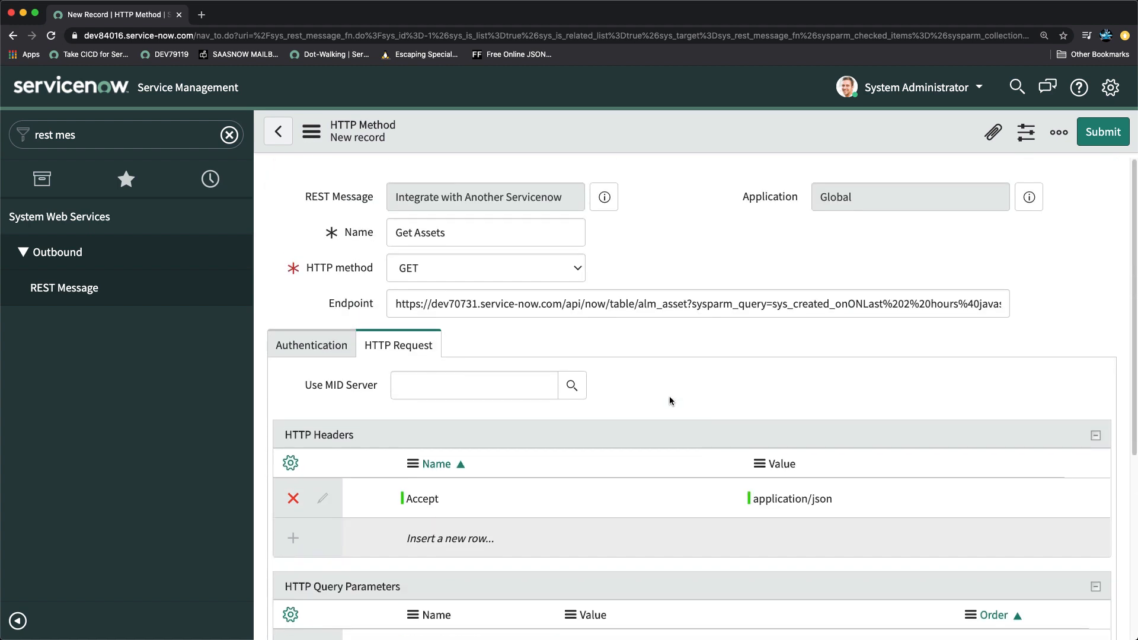
{"action": "left_click_drag", "start_coordinate": [690, 304], "coordinate": [1135, 326]}
{"action": "key", "text": "BackSpace"}
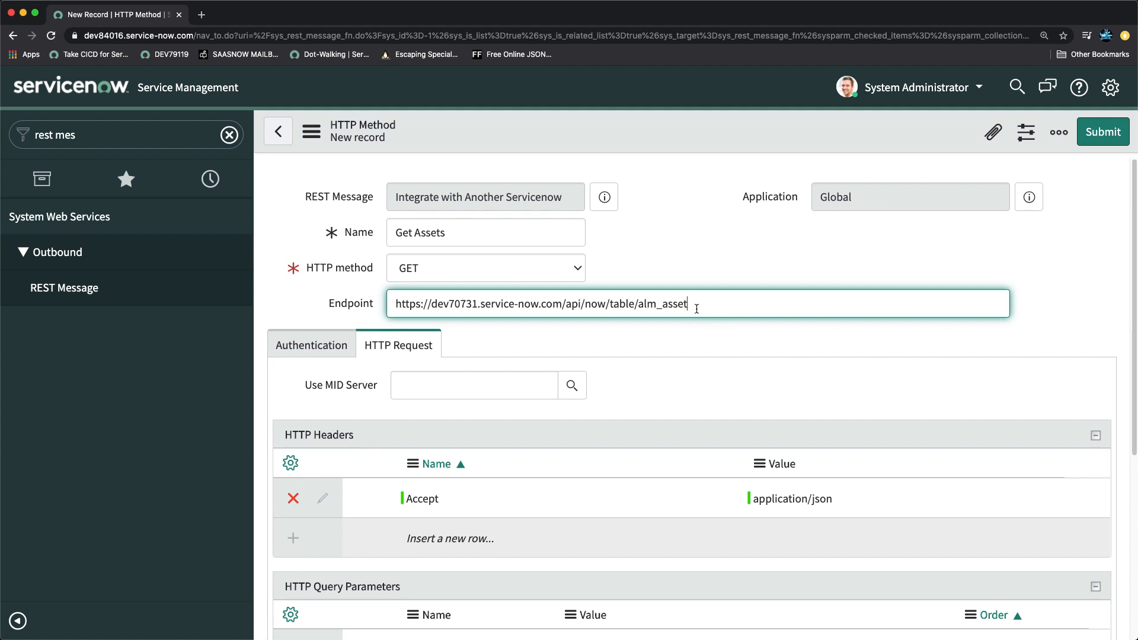
Step: Review the header and query parameters, and save the Get Assets HTTP method while staying on its record
{"action": "scroll", "coordinate": [713, 331], "scroll_direction": "down", "scroll_amount": 4}
{"action": "scroll", "coordinate": [713, 328], "scroll_direction": "down", "scroll_amount": 2}
{"action": "scroll", "coordinate": [692, 354], "scroll_direction": "up", "scroll_amount": 5}
{"action": "right_click", "coordinate": [636, 131]}
{"action": "left_click", "coordinate": [660, 138]}
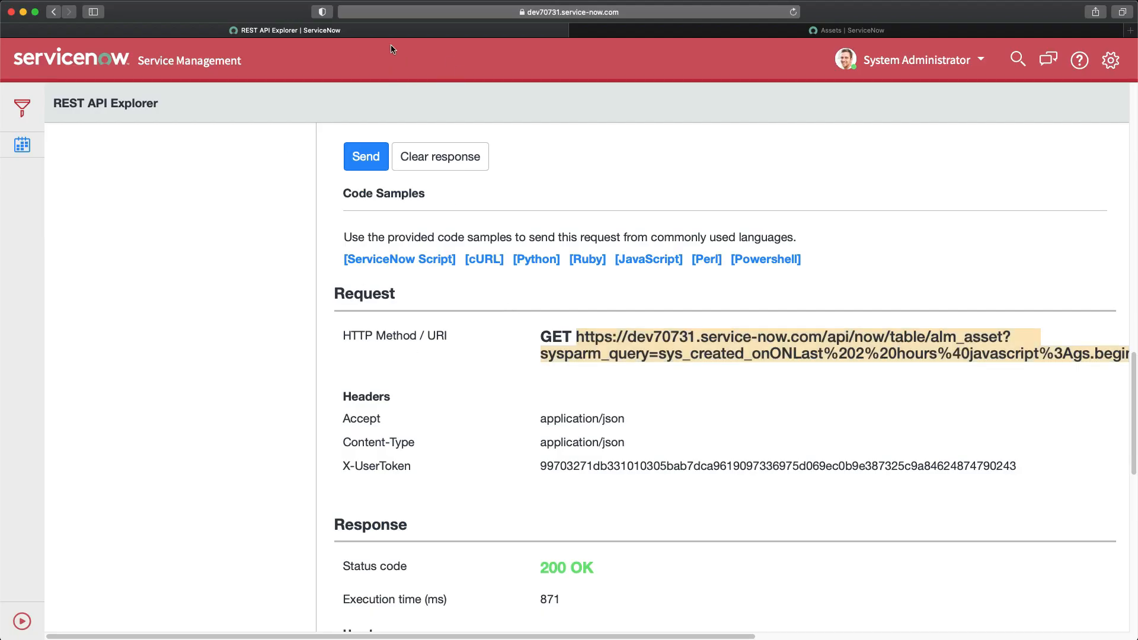
Step: Run a test of the Get Assets HTTP method on dev84016 and examine the returned status, parameters and response
{"action": "left_click", "coordinate": [731, 34]}
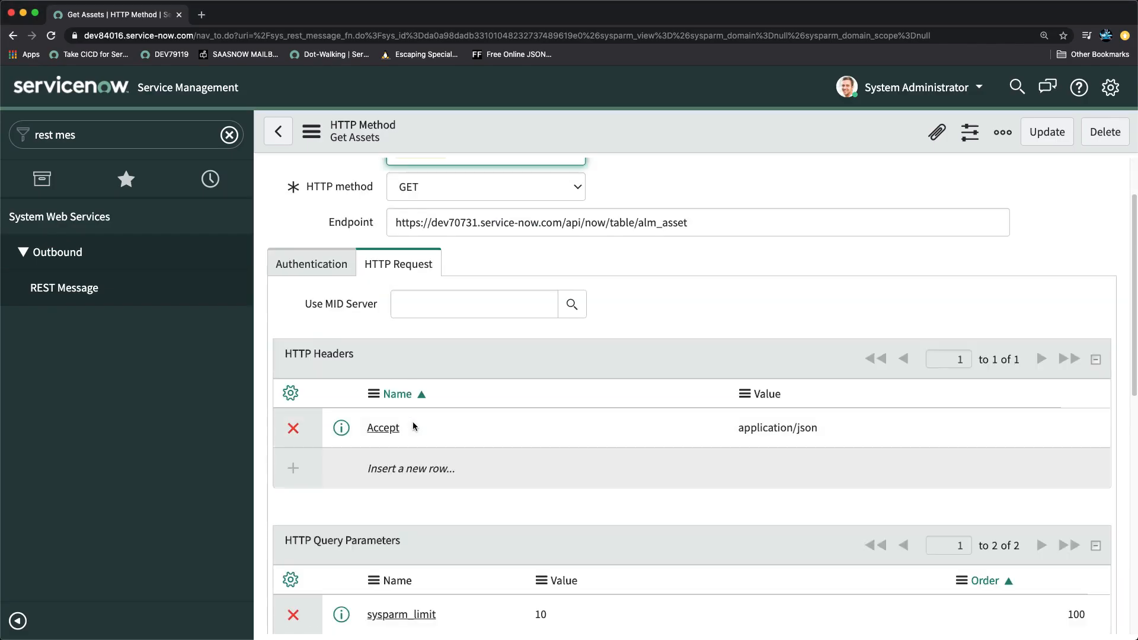
{"action": "scroll", "coordinate": [412, 422], "scroll_direction": "down", "scroll_amount": 8}
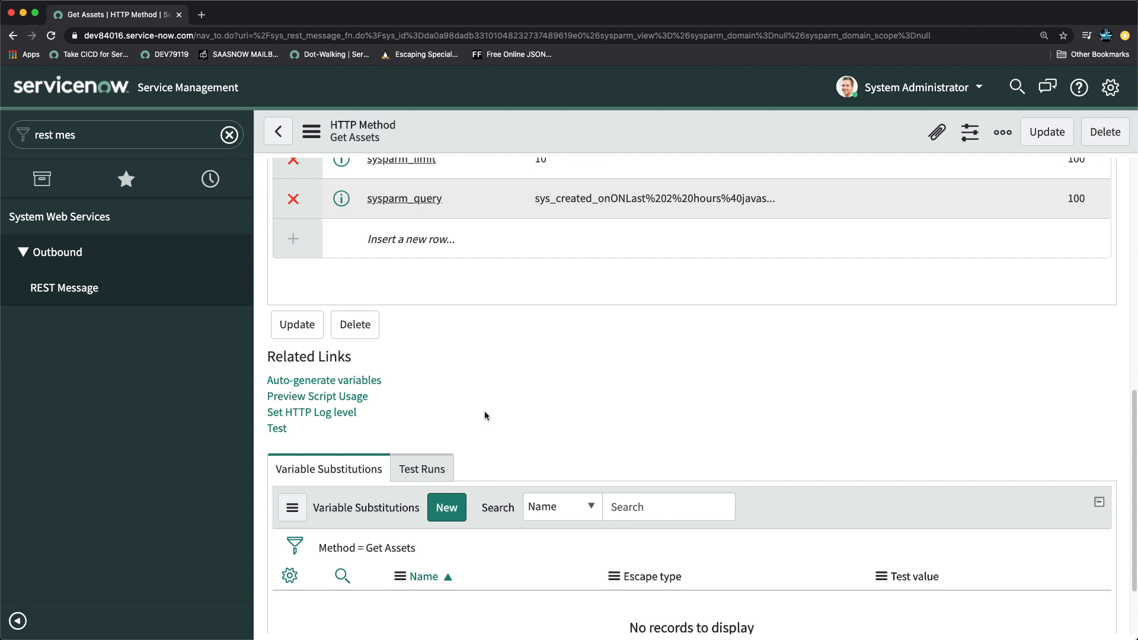
{"action": "left_click", "coordinate": [279, 430]}
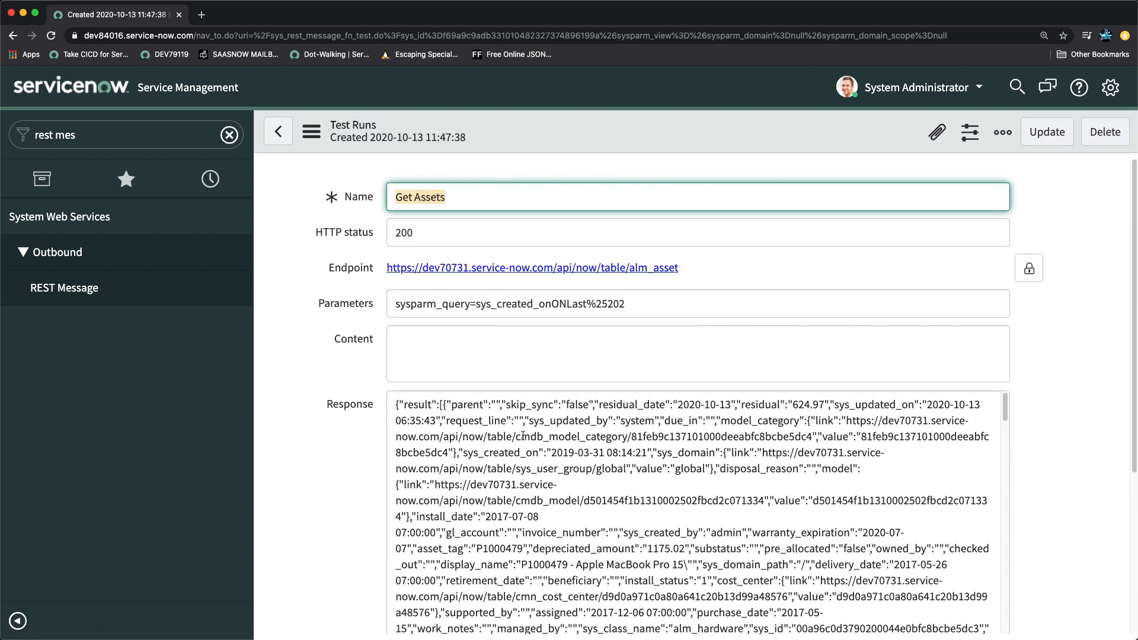
{"action": "scroll", "coordinate": [321, 428], "scroll_direction": "down", "scroll_amount": 3}
{"action": "scroll", "coordinate": [555, 399], "scroll_direction": "down", "scroll_amount": 1}
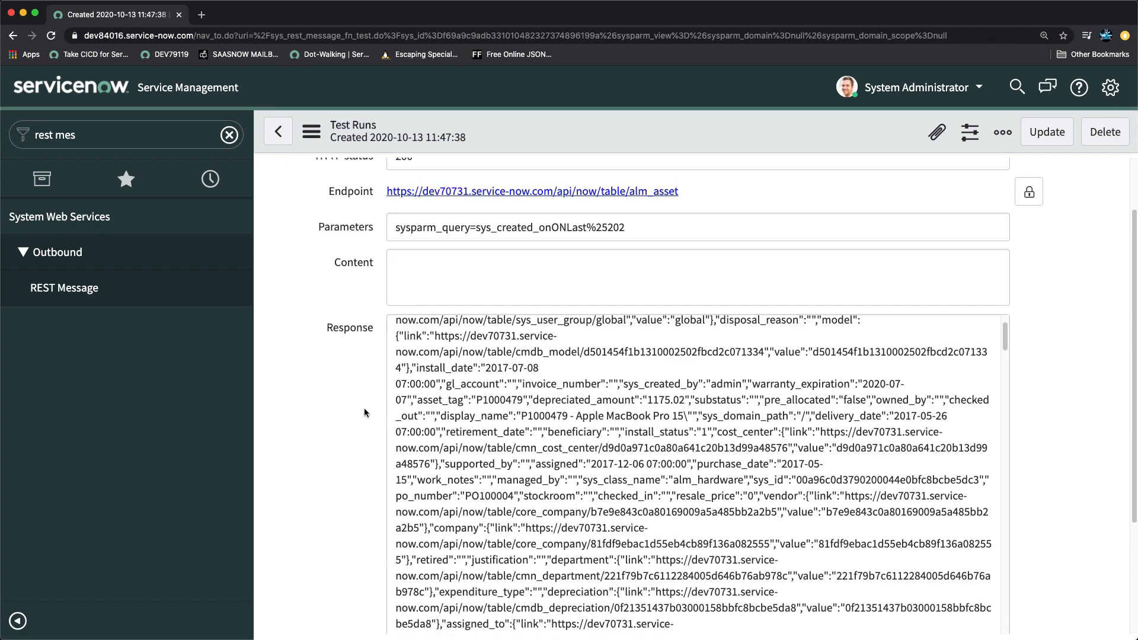
{"action": "scroll", "coordinate": [555, 415], "scroll_direction": "up", "scroll_amount": 2}
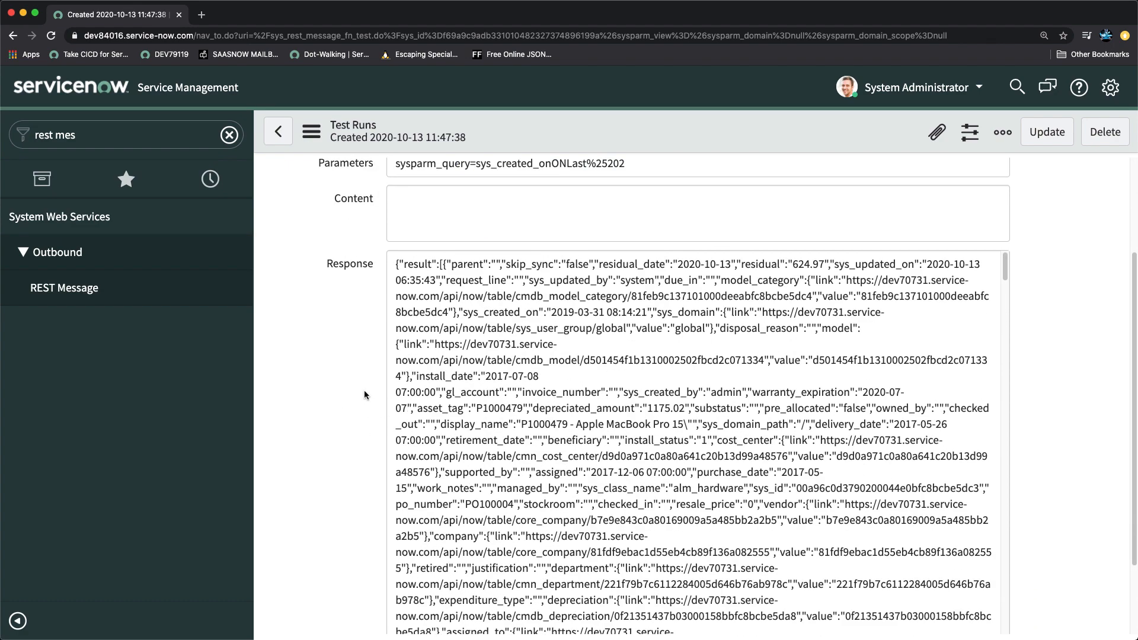
{"action": "scroll", "coordinate": [602, 389], "scroll_direction": "down", "scroll_amount": 3}
{"action": "scroll", "coordinate": [602, 389], "scroll_direction": "up", "scroll_amount": 5}
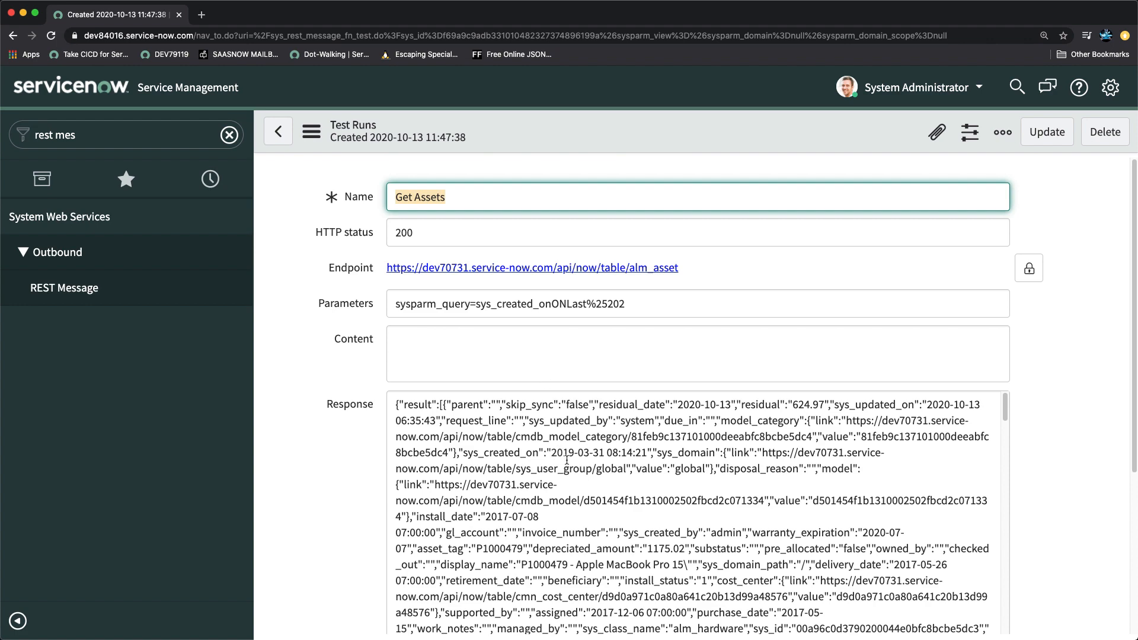
{"action": "scroll", "coordinate": [567, 460], "scroll_direction": "down", "scroll_amount": 6}
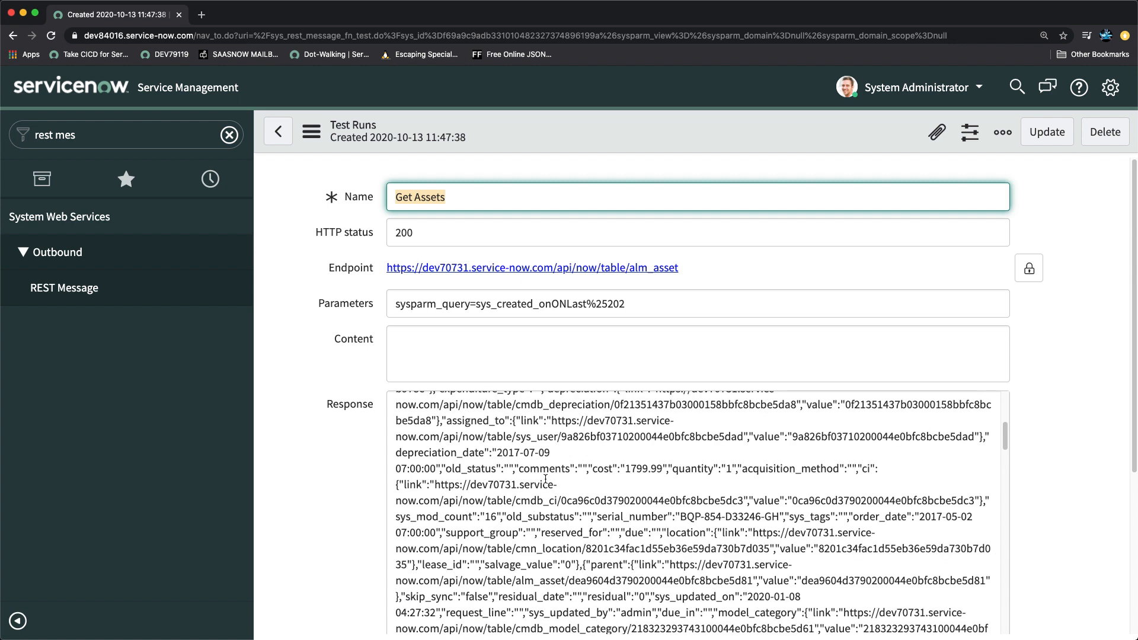
Step: Copy the entire test response and format it with the Free Online JSON Formatter at freeformatter.com
{"action": "left_click", "coordinate": [506, 436]}
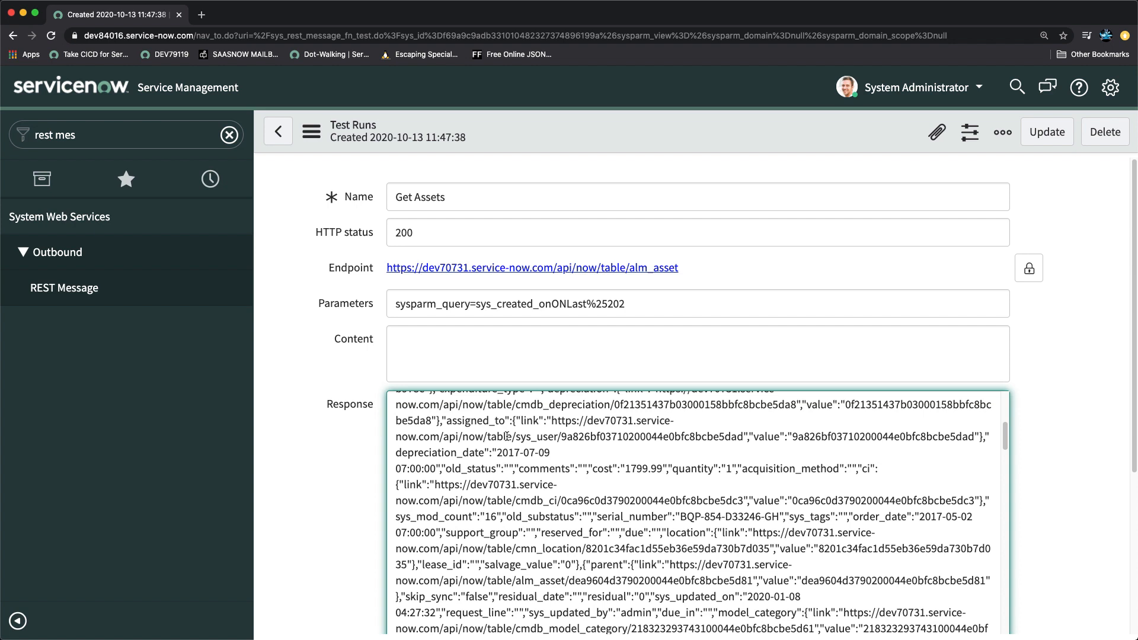
{"action": "key", "text": "super+a"}
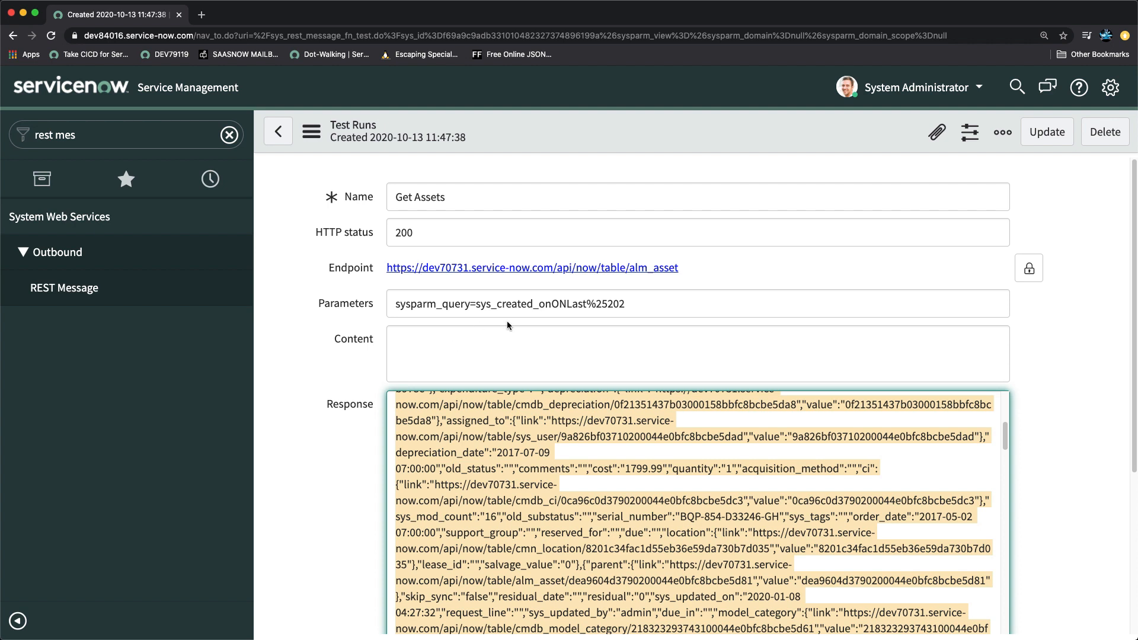
{"action": "left_click", "coordinate": [519, 60], "text": "super"}
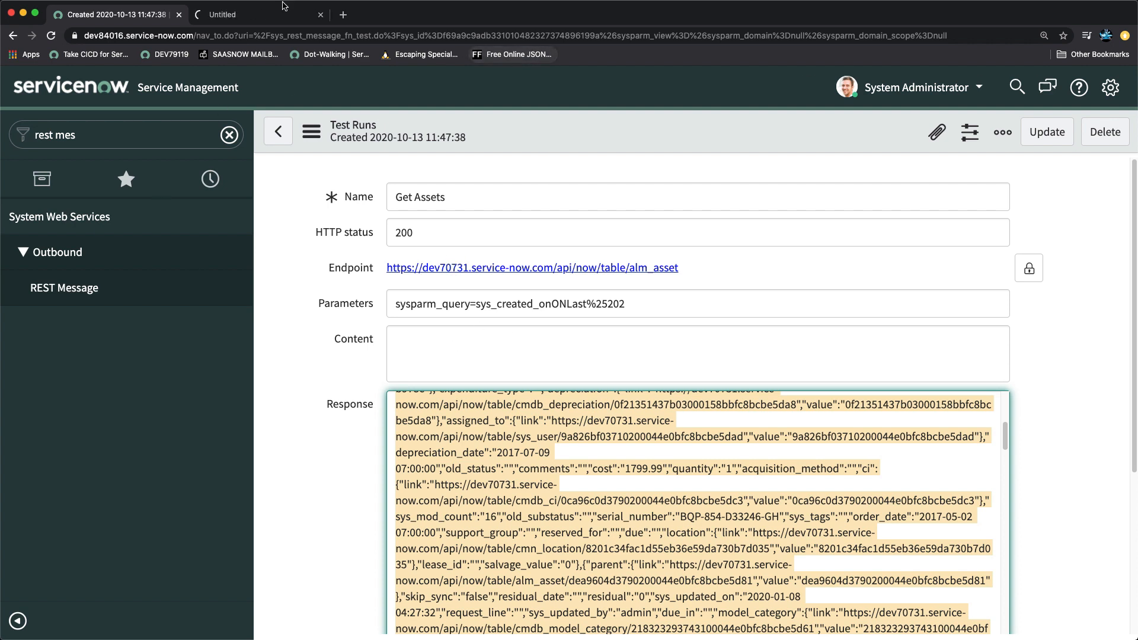
{"action": "left_click", "coordinate": [255, 14]}
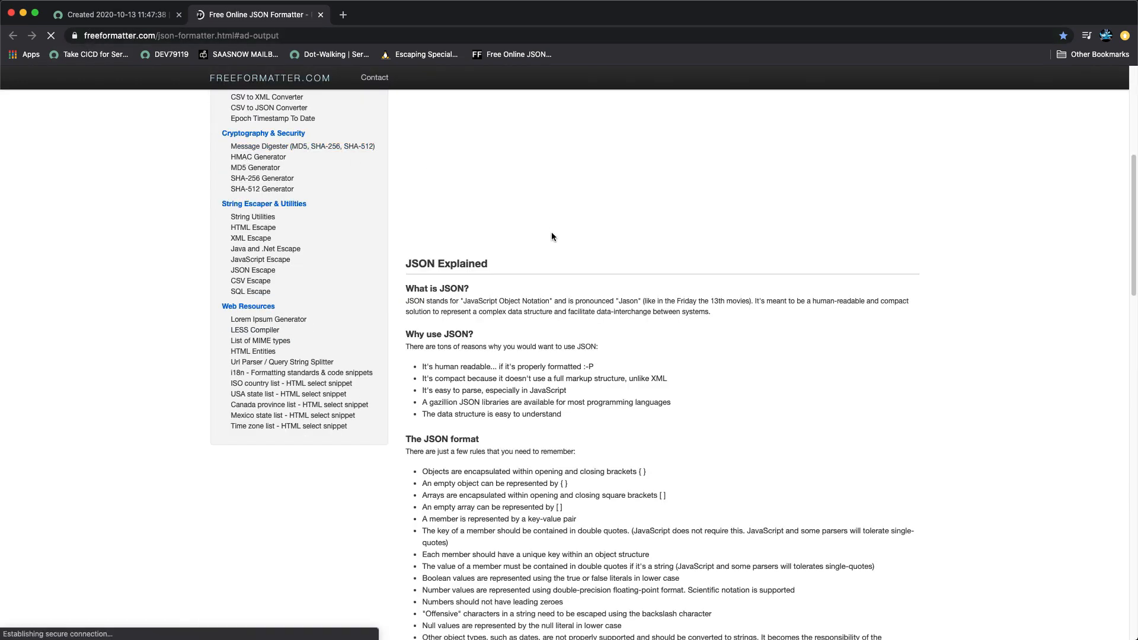
{"action": "scroll", "coordinate": [546, 216], "scroll_direction": "up", "scroll_amount": 6}
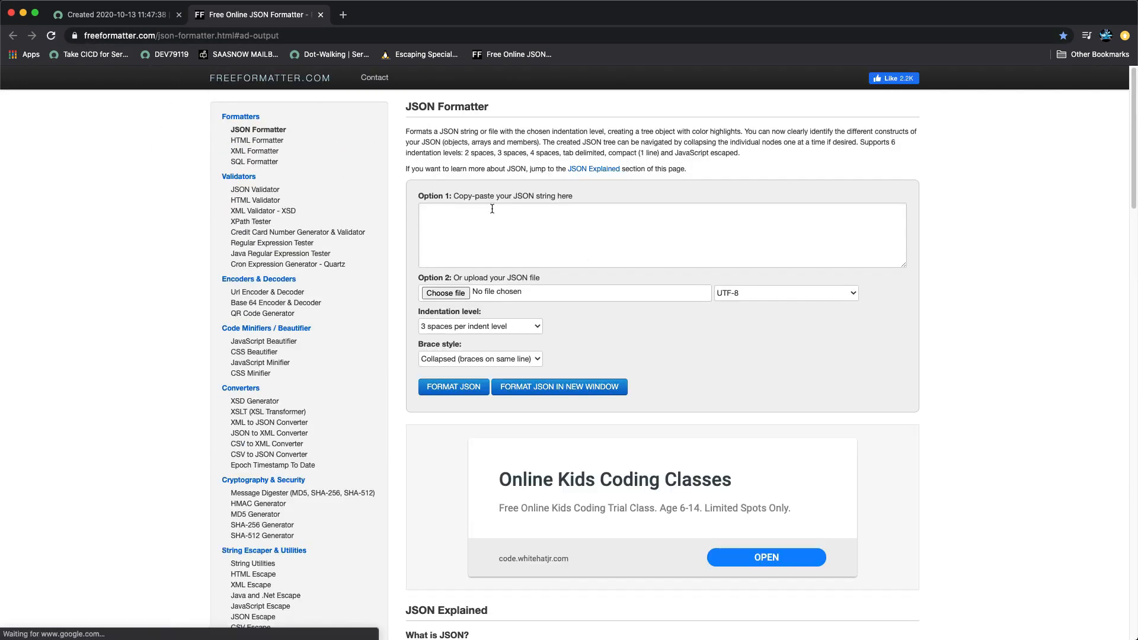
{"action": "left_click", "coordinate": [487, 227]}
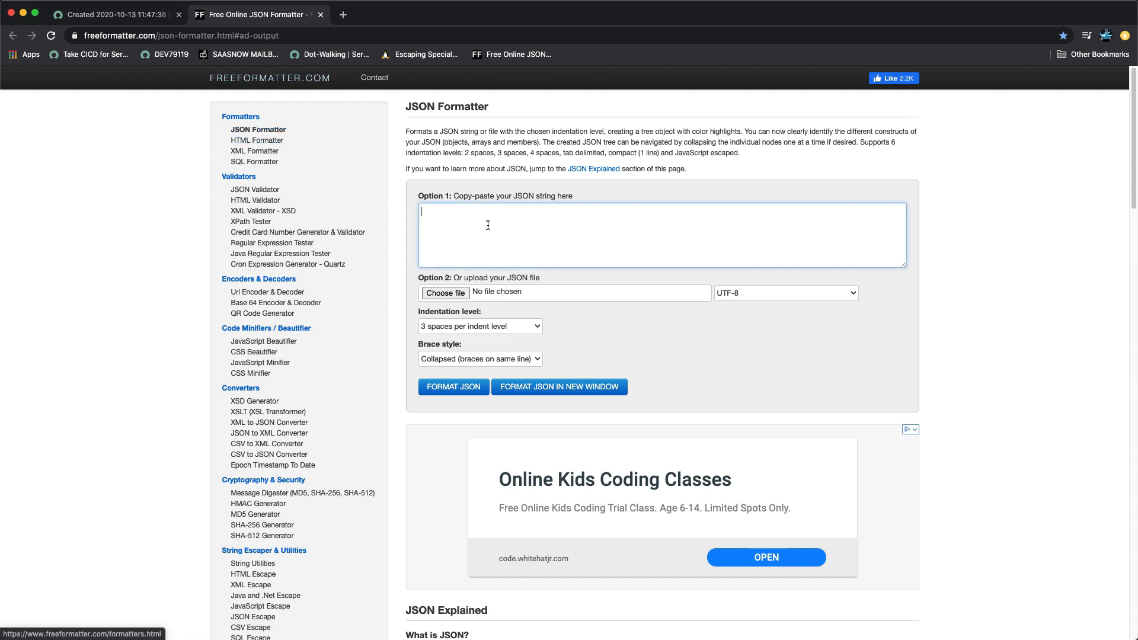
{"action": "key", "text": "super+v"}
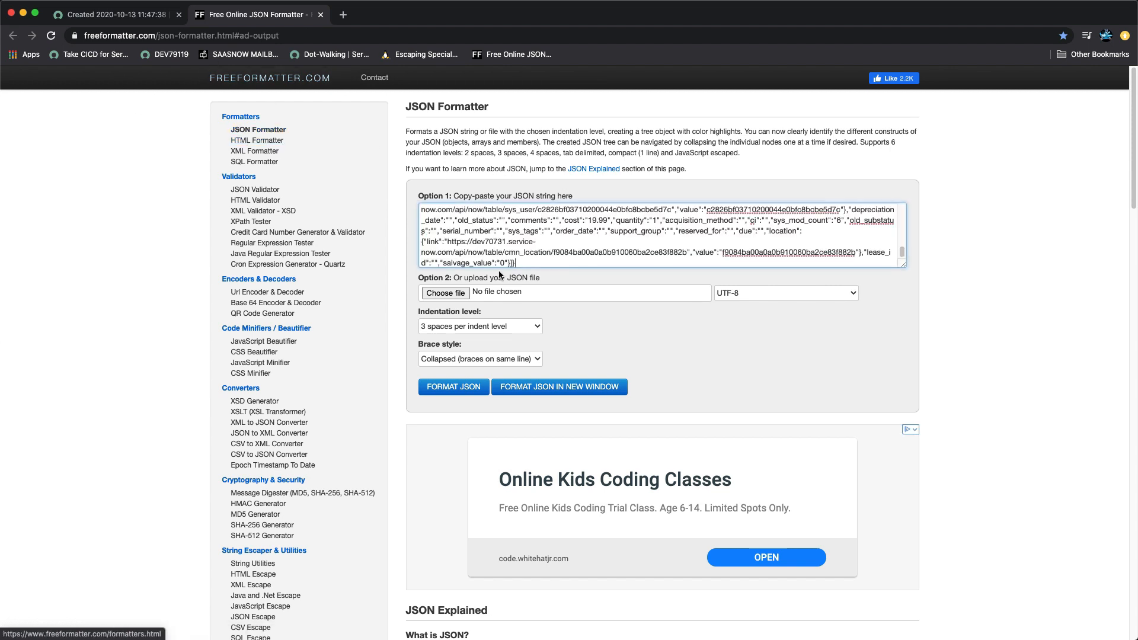
{"action": "scroll", "coordinate": [504, 266], "scroll_direction": "down", "scroll_amount": 1}
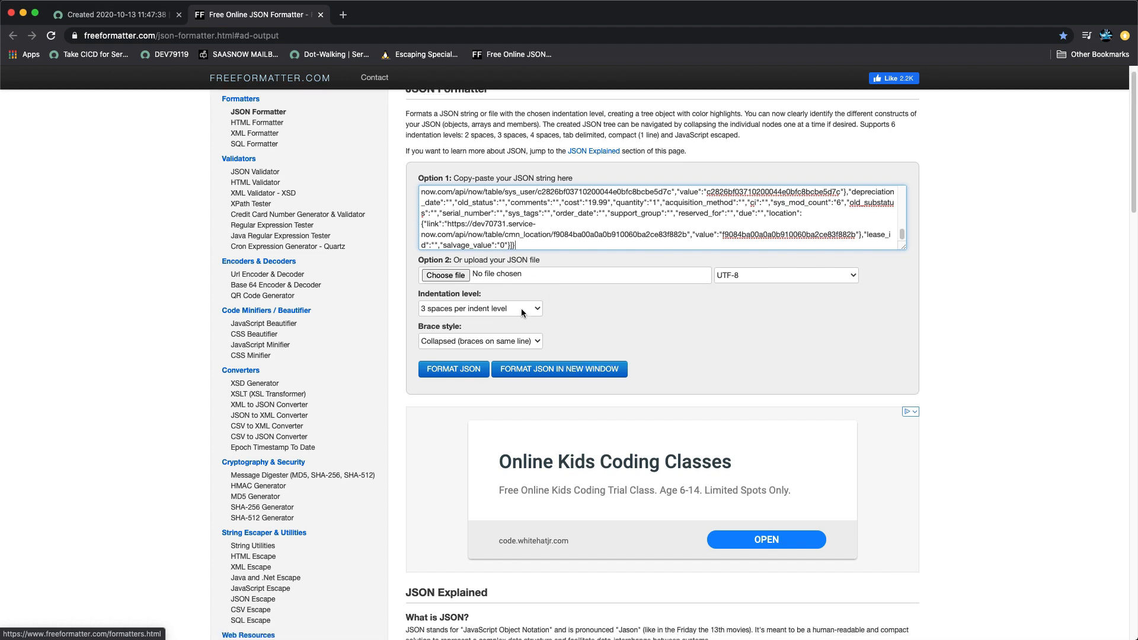
{"action": "left_click", "coordinate": [457, 370]}
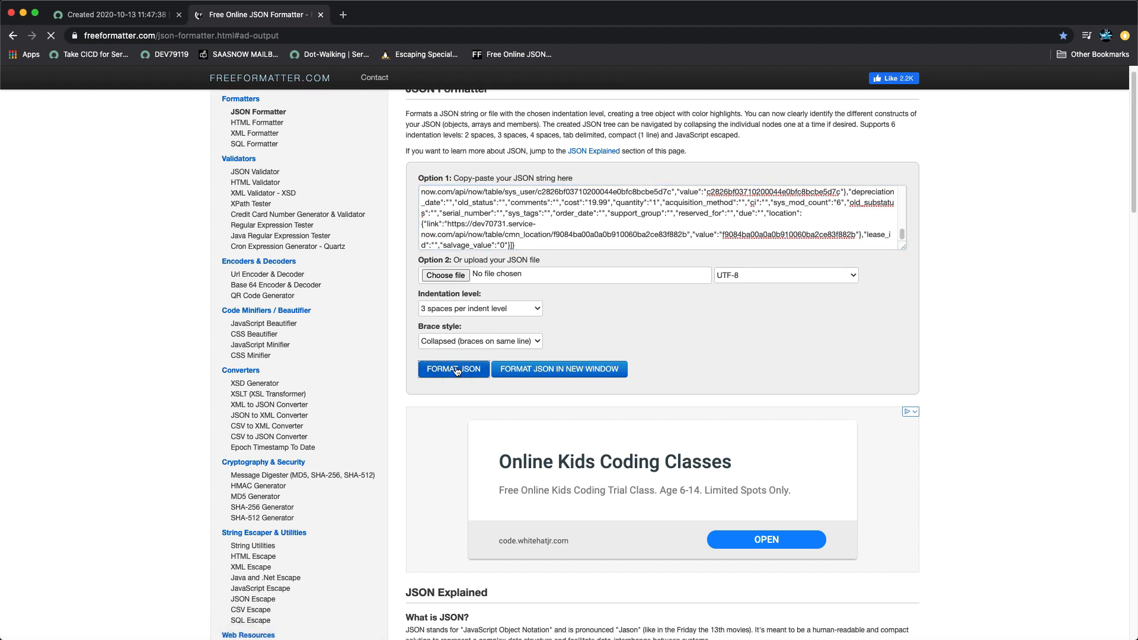
Step: Collapse the first five objects in the formatted JSON's result array and examine the returned asset records
{"action": "scroll", "coordinate": [583, 359], "scroll_direction": "down", "scroll_amount": 10}
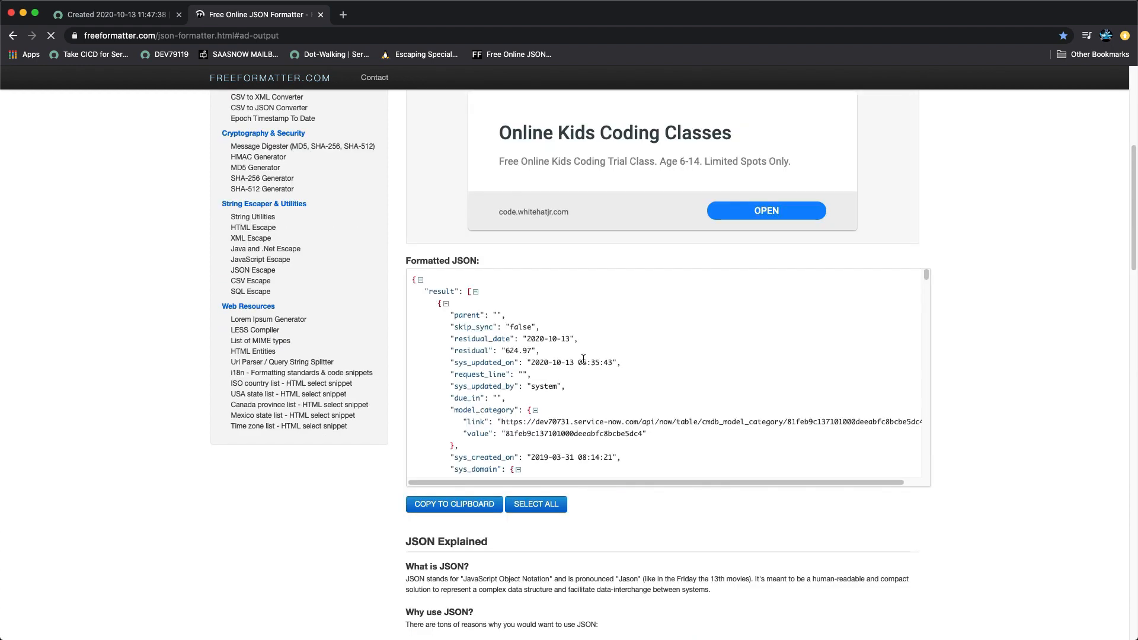
{"action": "scroll", "coordinate": [586, 364], "scroll_direction": "up", "scroll_amount": 10}
{"action": "scroll", "coordinate": [595, 375], "scroll_direction": "down", "scroll_amount": 6}
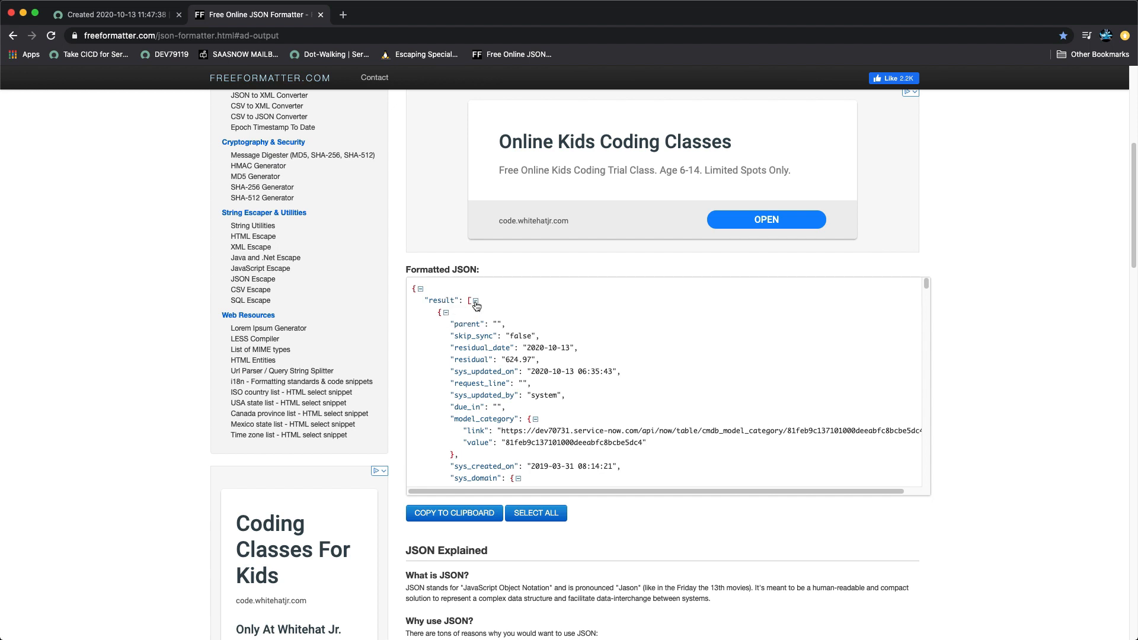
{"action": "left_click", "coordinate": [446, 314]}
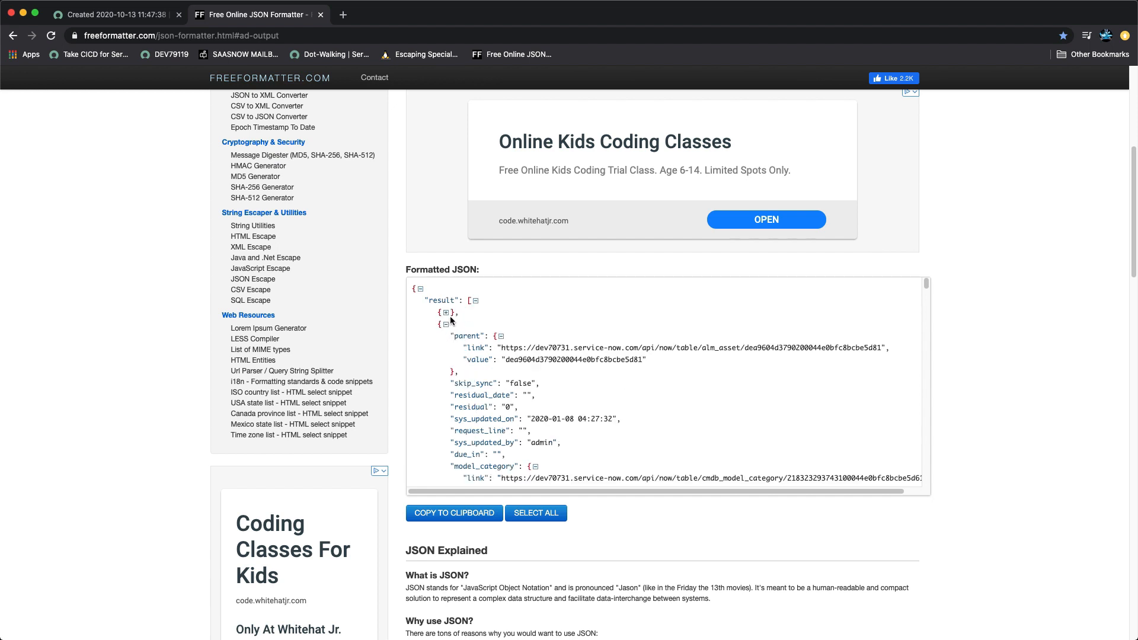
{"action": "left_click", "coordinate": [447, 324]}
{"action": "left_click", "coordinate": [446, 336]}
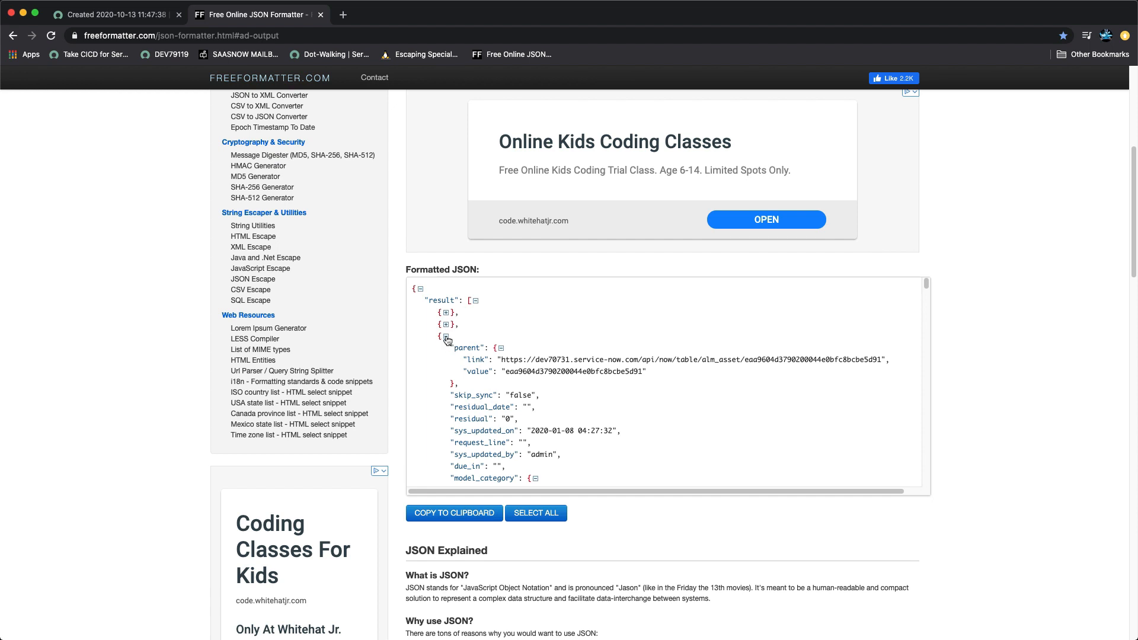
{"action": "left_click", "coordinate": [445, 348]}
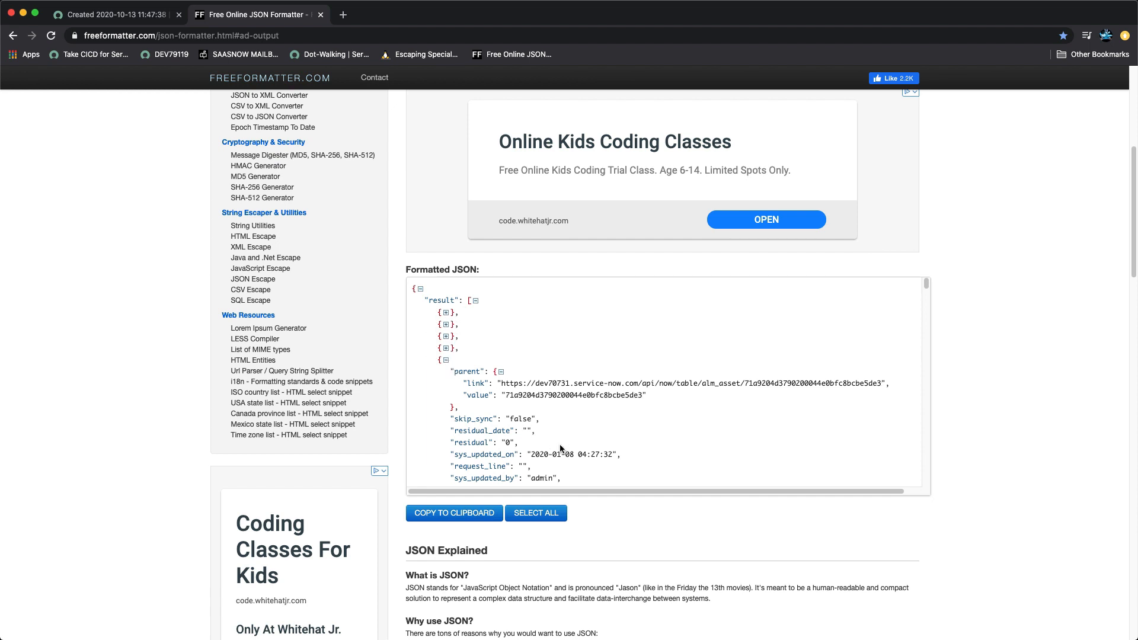
{"action": "scroll", "coordinate": [538, 436], "scroll_direction": "down", "scroll_amount": 3}
{"action": "scroll", "coordinate": [525, 433], "scroll_direction": "up", "scroll_amount": 3}
{"action": "left_click", "coordinate": [445, 360]}
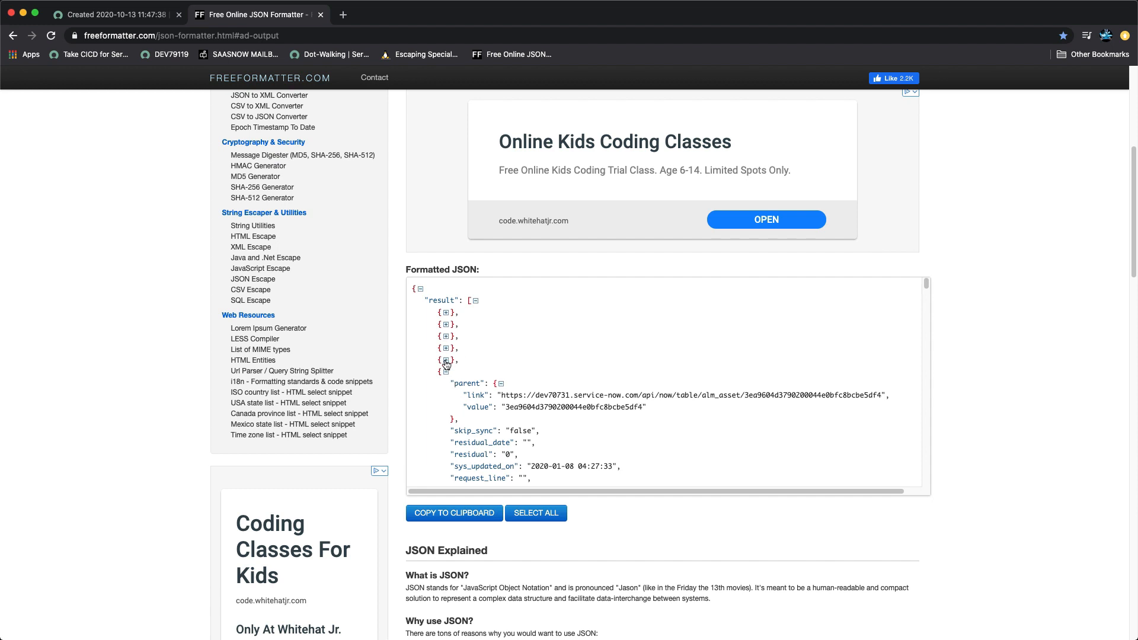
{"action": "scroll", "coordinate": [517, 399], "scroll_direction": "down", "scroll_amount": 5}
{"action": "scroll", "coordinate": [516, 399], "scroll_direction": "up", "scroll_amount": 5}
Step: Switch to the Assets list filtered by Created on Last 2 hours in dev70731 and copy its full URL
{"action": "left_click", "coordinate": [116, 15]}
{"action": "left_click", "coordinate": [342, 359]}
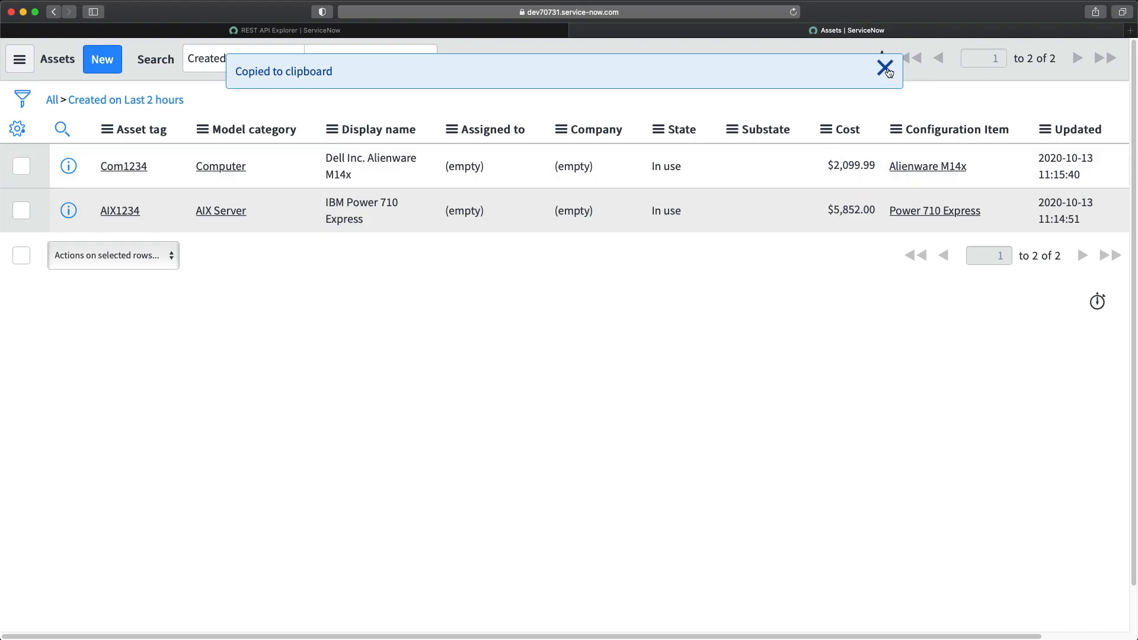
{"action": "left_click", "coordinate": [884, 68]}
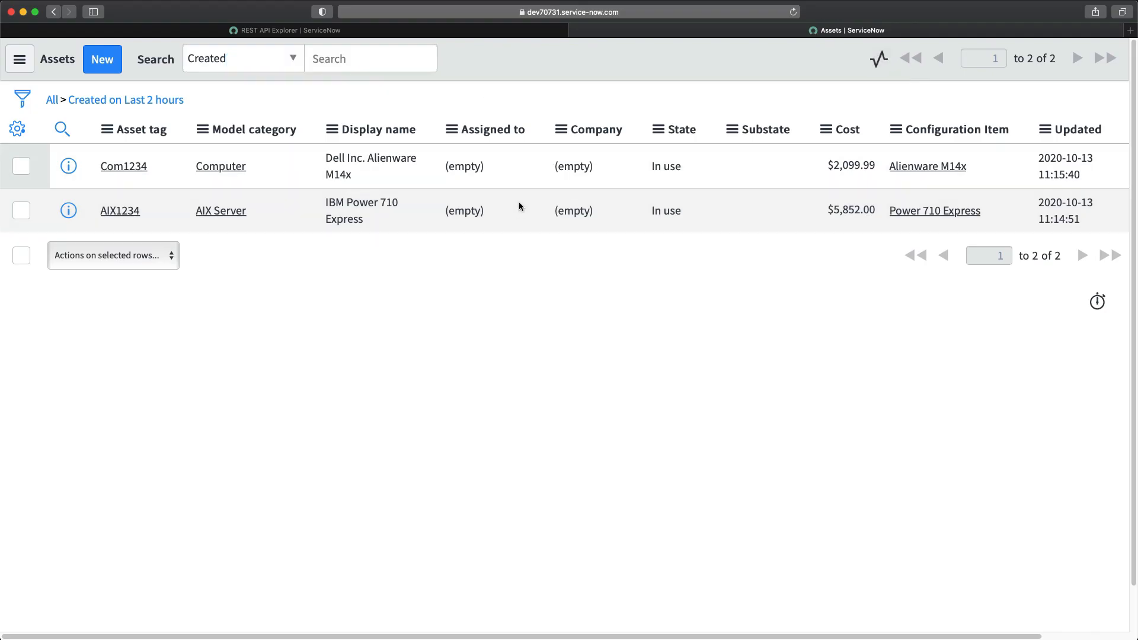
{"action": "left_click", "coordinate": [549, 14]}
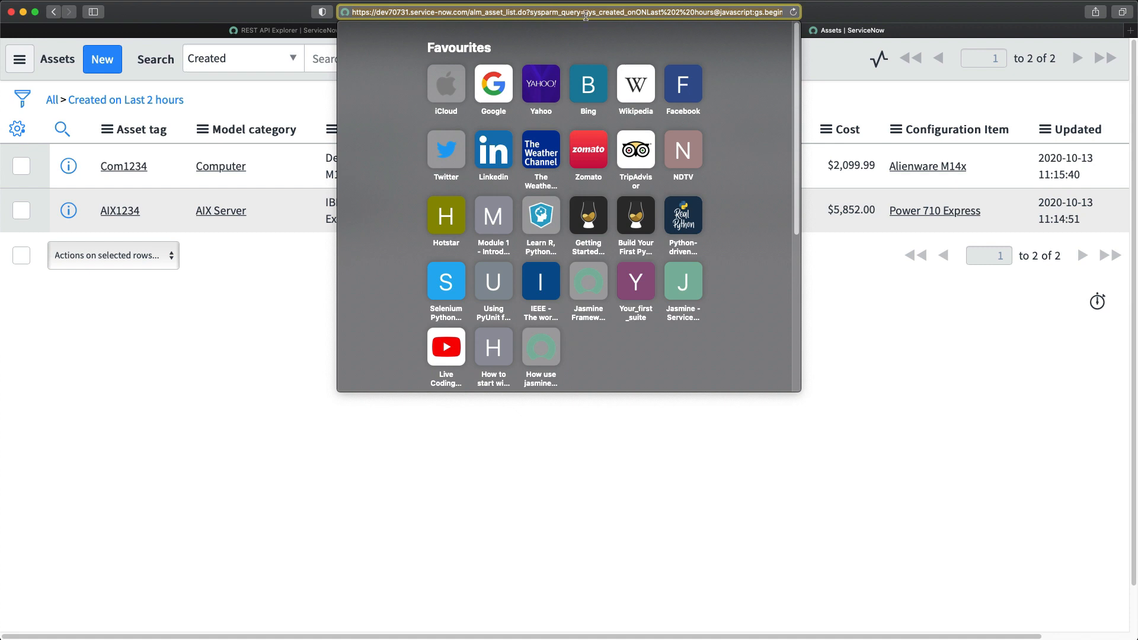
{"action": "key", "text": "Return"}
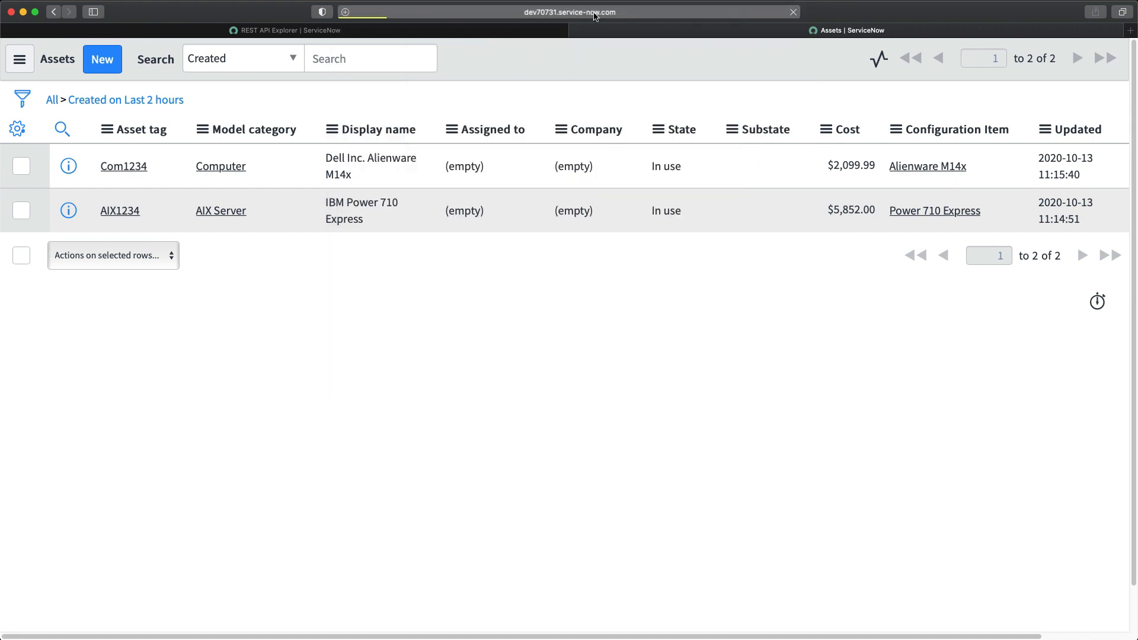
{"action": "left_click", "coordinate": [594, 12]}
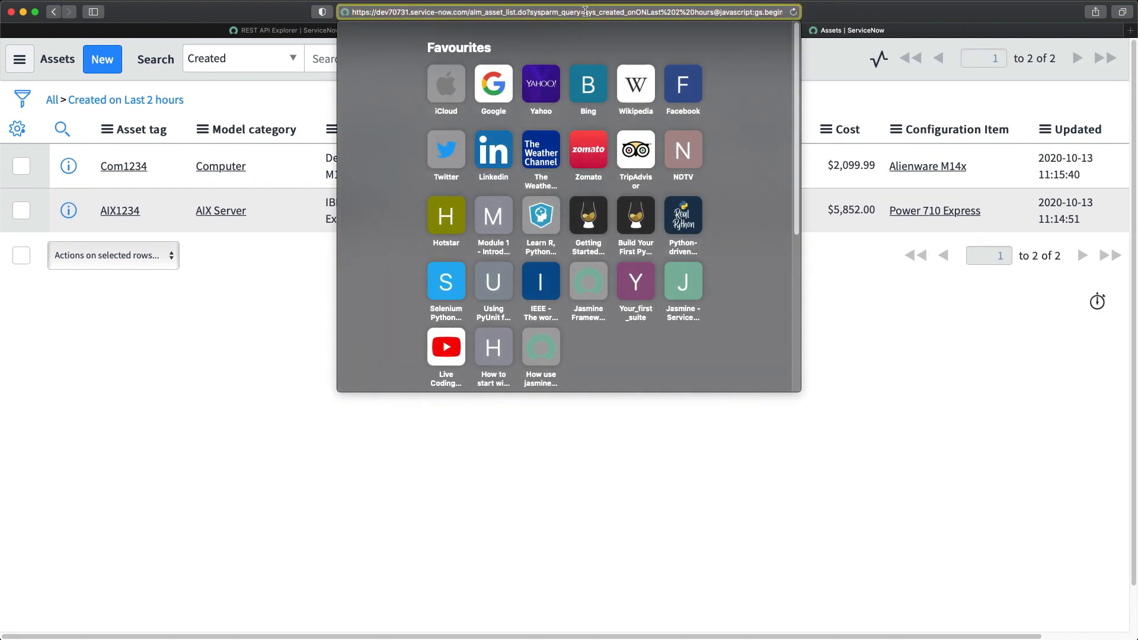
{"action": "left_click", "coordinate": [470, 463]}
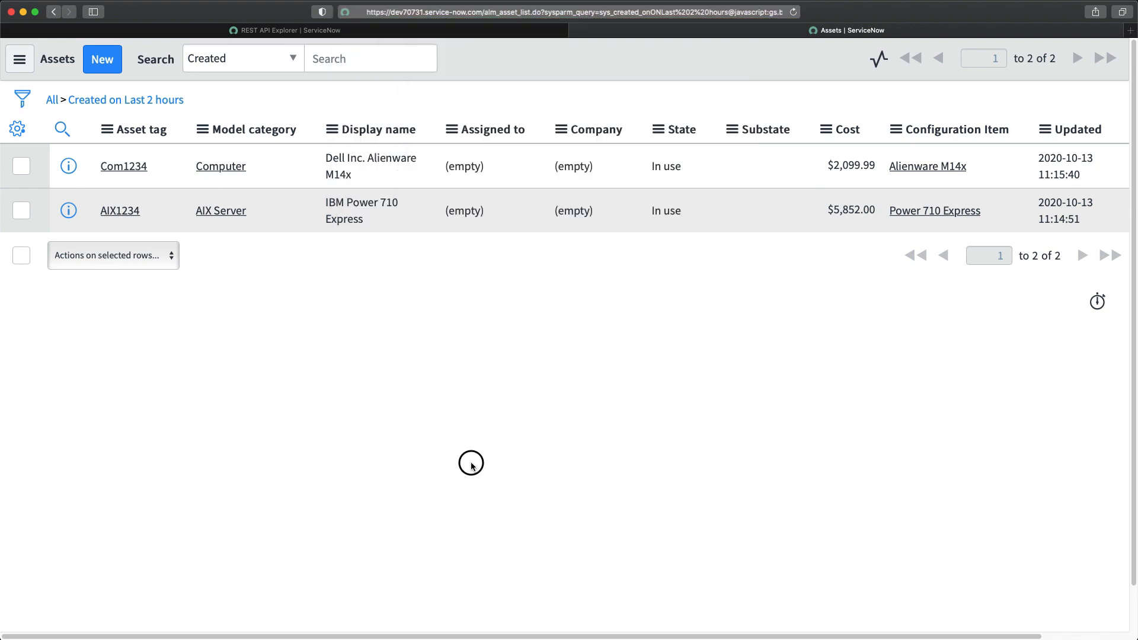
Step: Return to dev84016 and reopen the Get Assets method of the Integrate with Another Servicenow REST message
{"action": "key", "text": "super+Tab"}
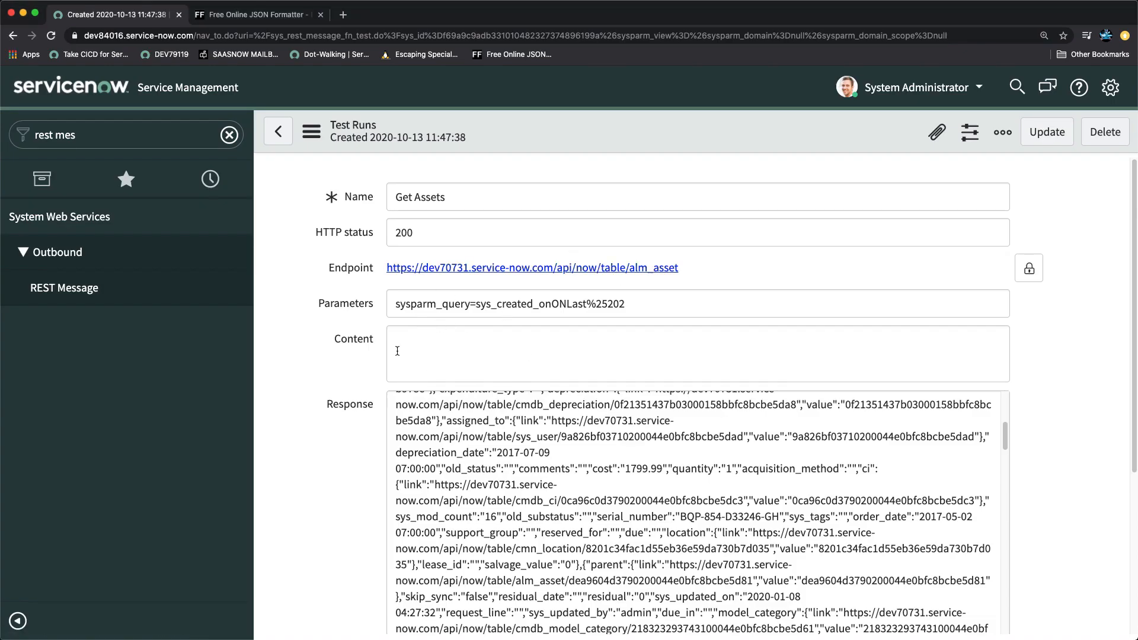
{"action": "left_click", "coordinate": [278, 132]}
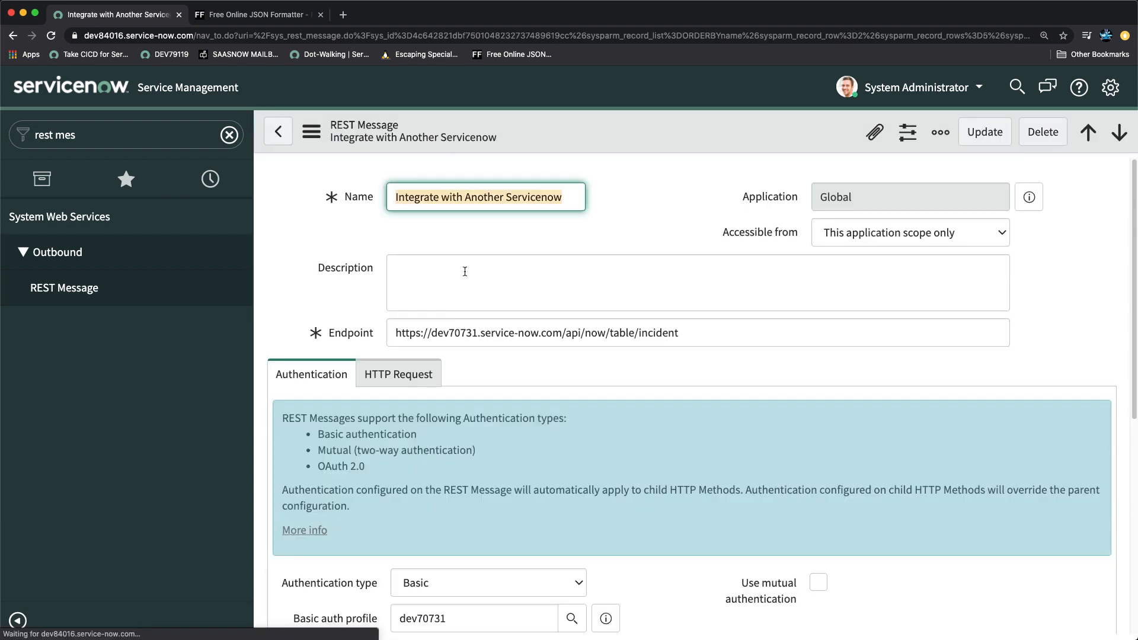
{"action": "scroll", "coordinate": [528, 394], "scroll_direction": "down", "scroll_amount": 5}
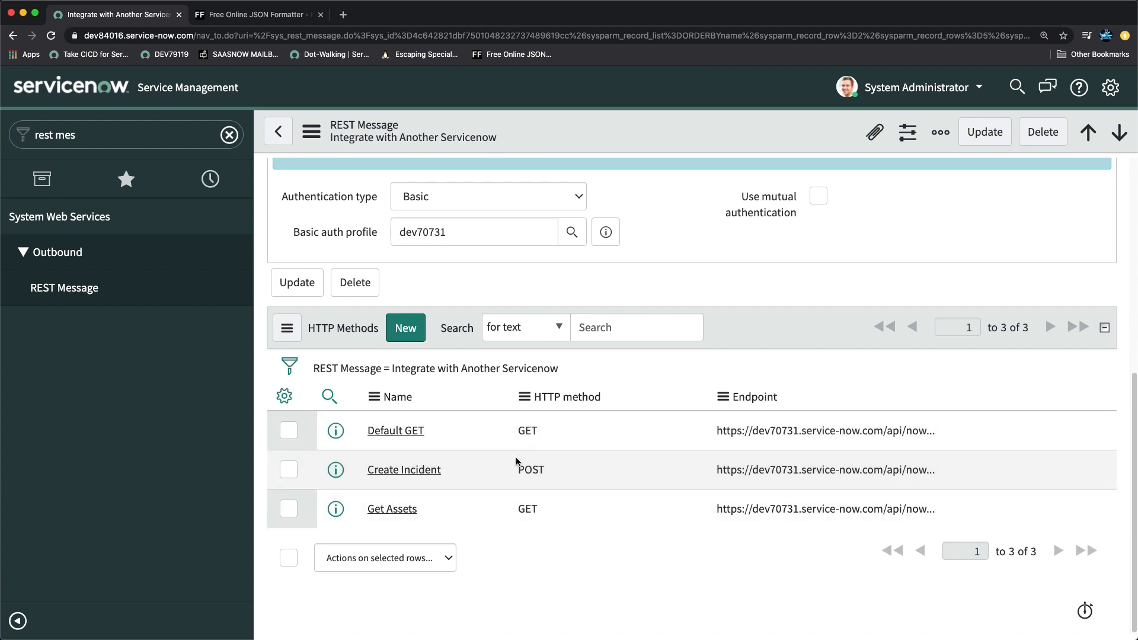
{"action": "left_click", "coordinate": [388, 508]}
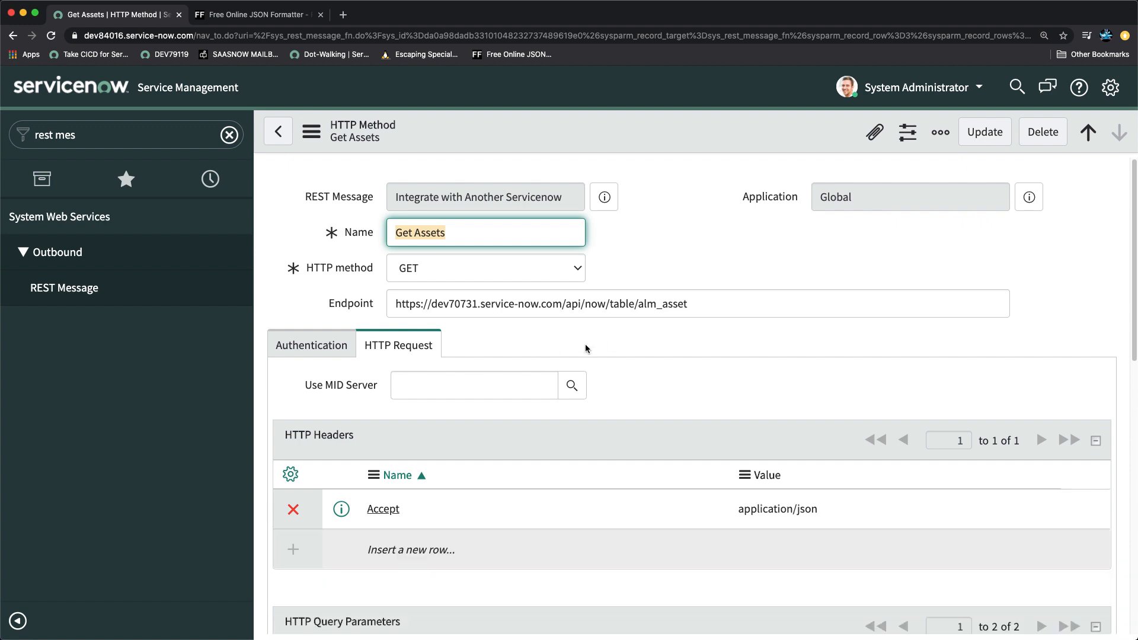
Step: Replace the sysparm_query value in the Get Assets query parameters with the copied Assets list URL
{"action": "scroll", "coordinate": [624, 312], "scroll_direction": "down", "scroll_amount": 5}
{"action": "scroll", "coordinate": [572, 317], "scroll_direction": "down", "scroll_amount": 4}
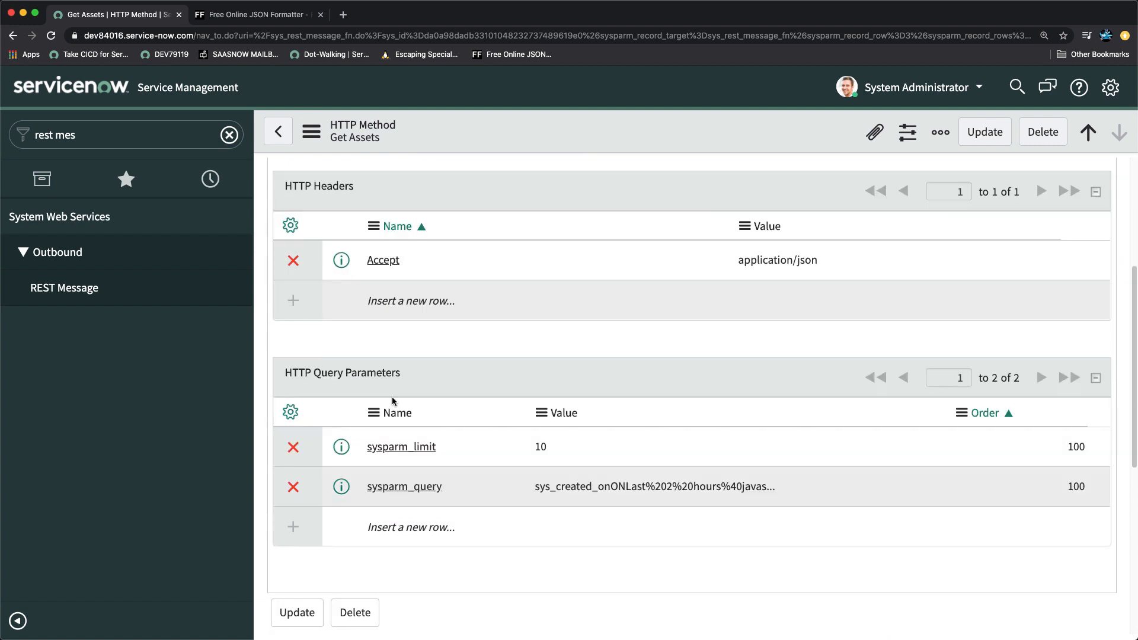
{"action": "double_click", "coordinate": [666, 489]}
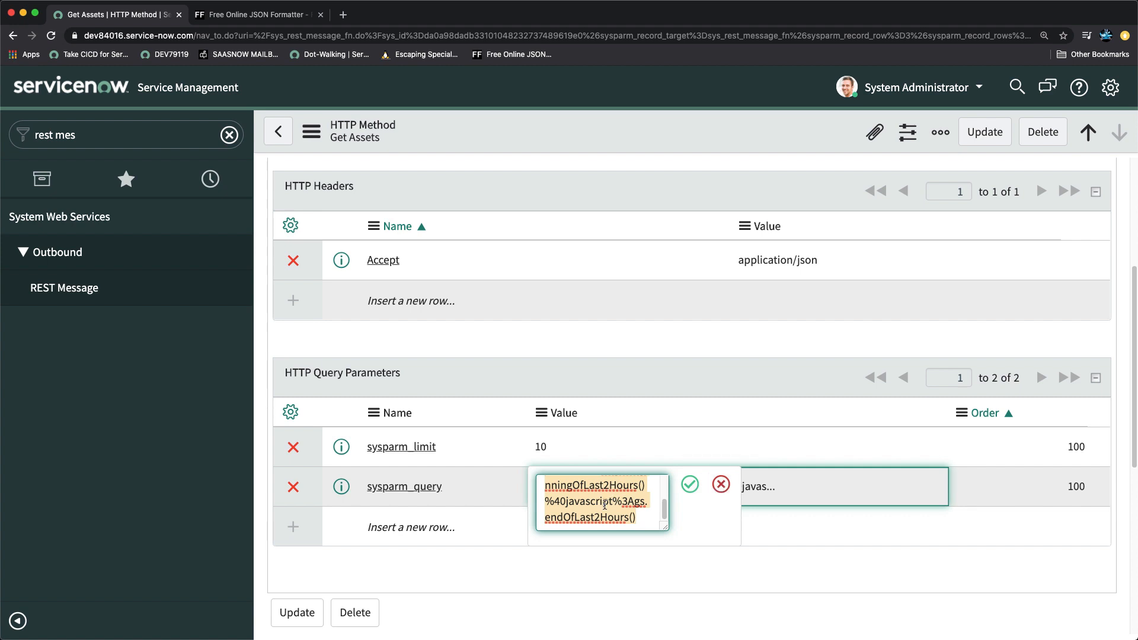
{"action": "key", "text": "ctrl+v"}
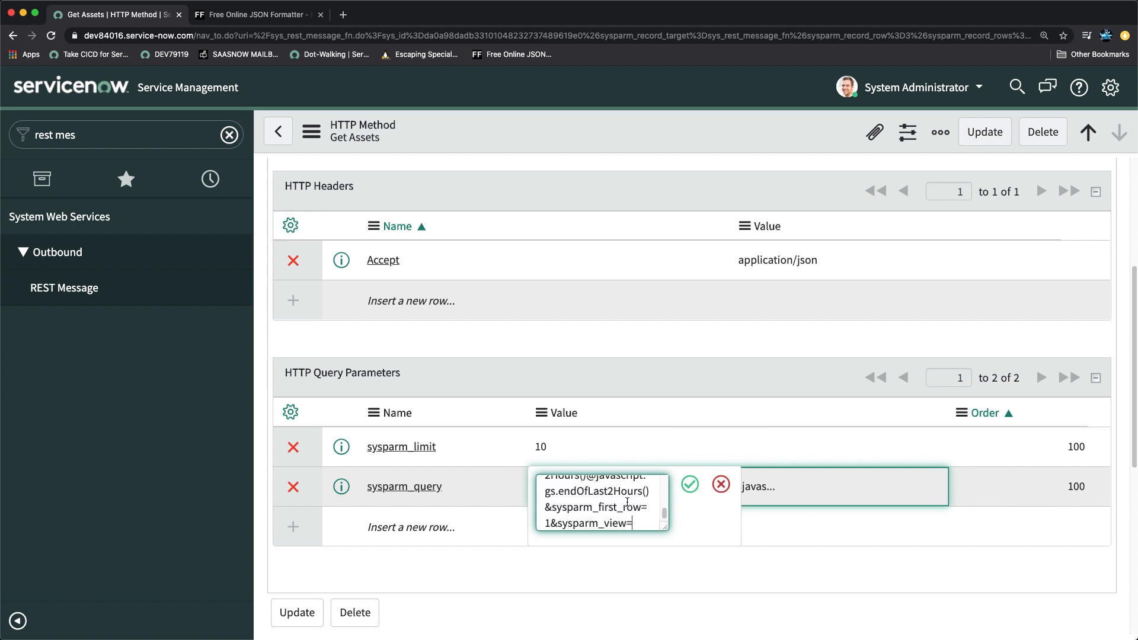
{"action": "left_click_drag", "start_coordinate": [665, 528], "coordinate": [668, 638]}
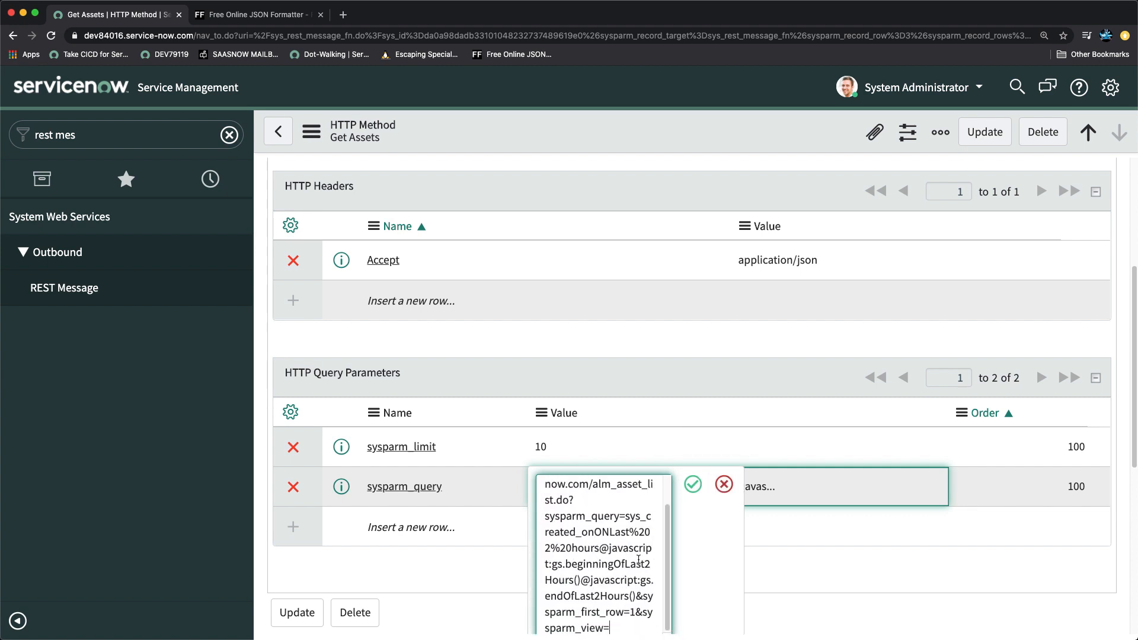
{"action": "scroll", "coordinate": [626, 492], "scroll_direction": "up", "scroll_amount": 2}
{"action": "scroll", "coordinate": [600, 528], "scroll_direction": "down", "scroll_amount": 1}
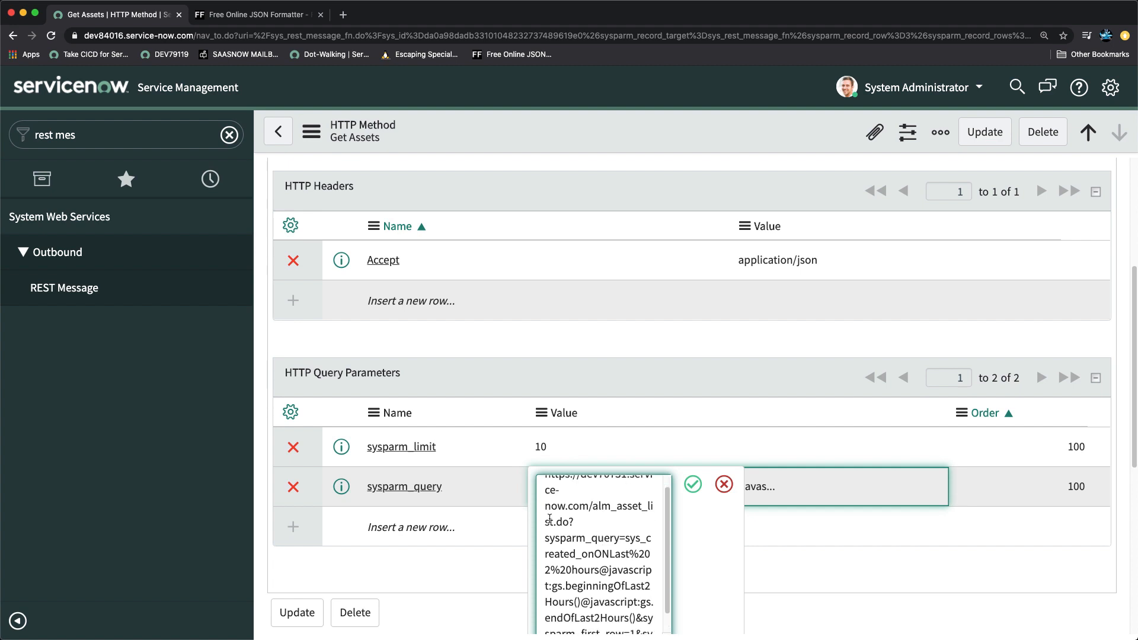
Step: Trim the sysparm_query value to start at sys_created_on, remove the trailing &sysparm_view= part, and save the method
{"action": "left_click_drag", "start_coordinate": [626, 538], "coordinate": [506, 457]}
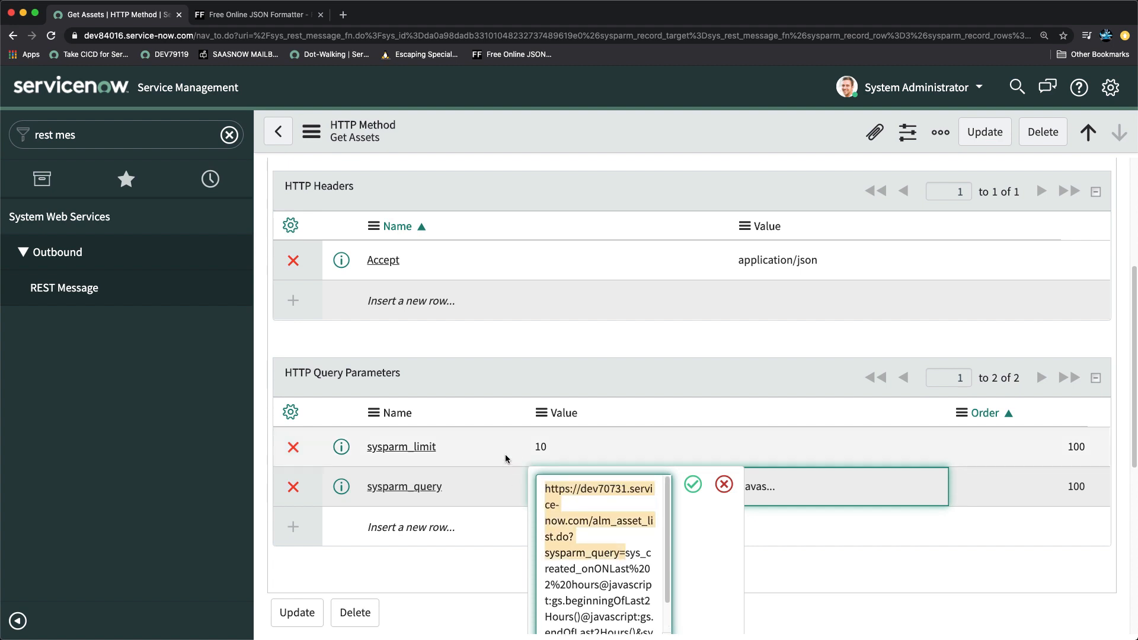
{"action": "key", "text": "BackSpace"}
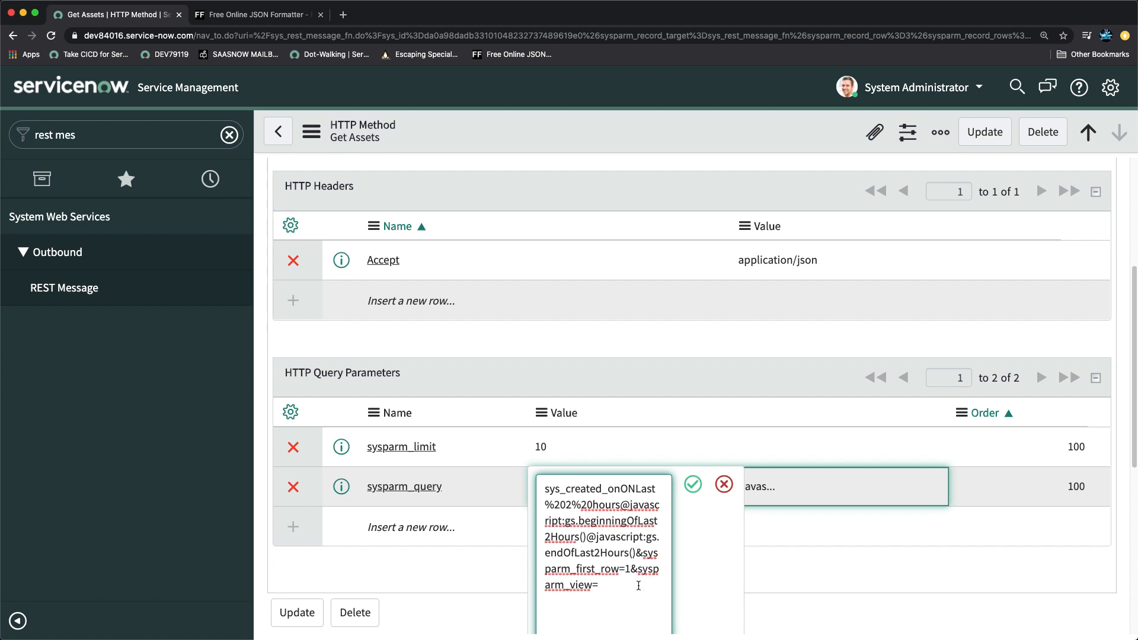
{"action": "left_click_drag", "start_coordinate": [633, 570], "coordinate": [633, 595]}
{"action": "key", "text": "BackSpace"}
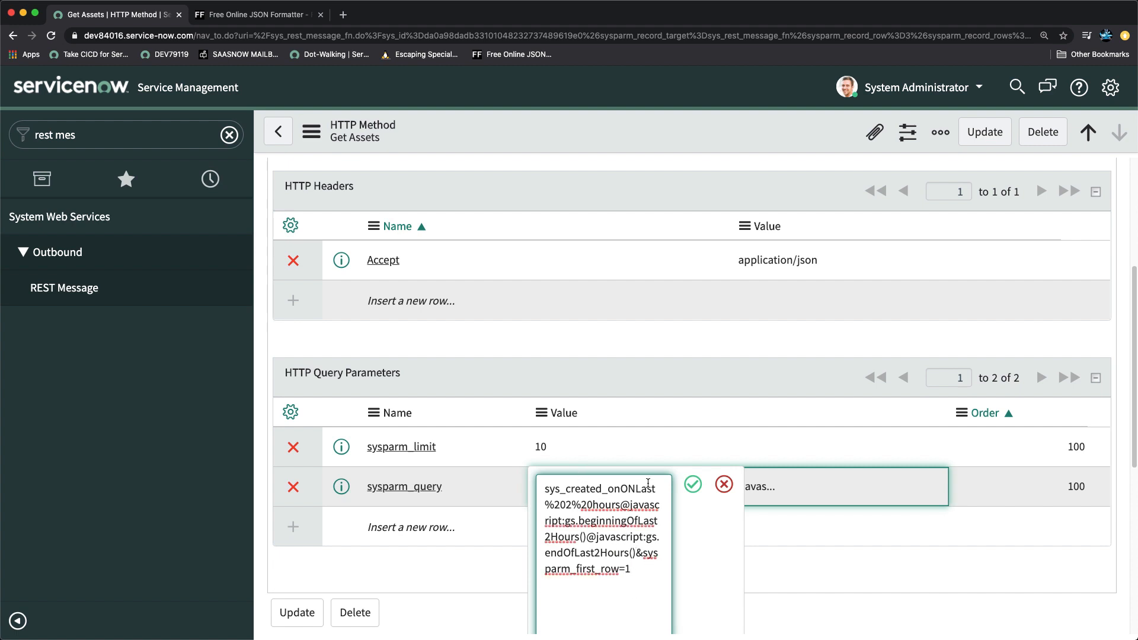
{"action": "left_click", "coordinate": [692, 484]}
{"action": "right_click", "coordinate": [616, 134]}
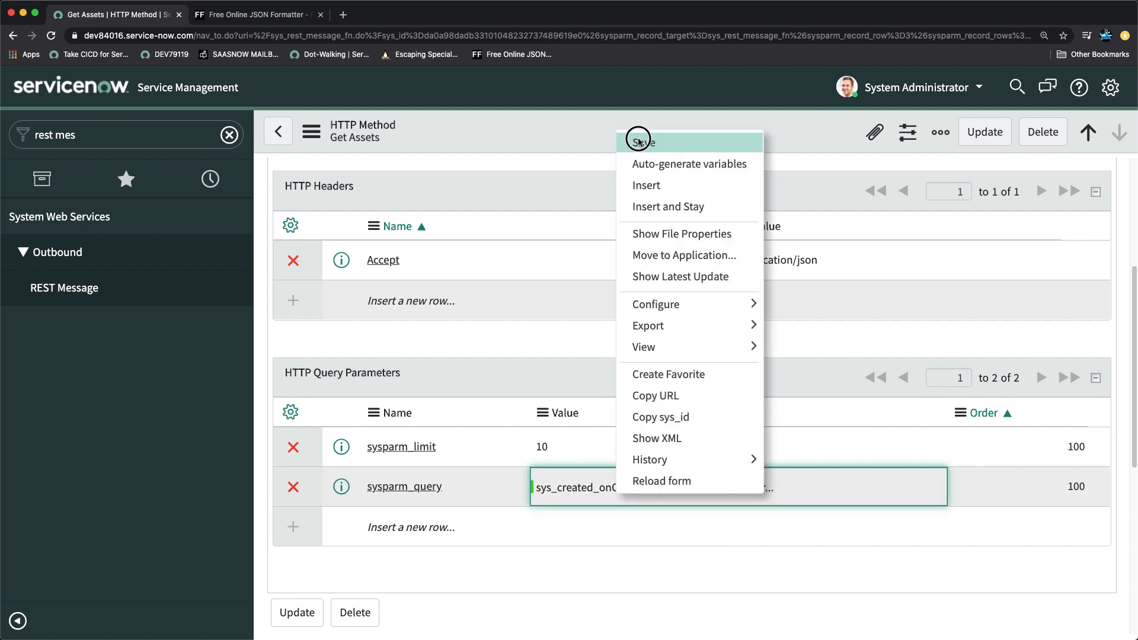
{"action": "left_click", "coordinate": [630, 146]}
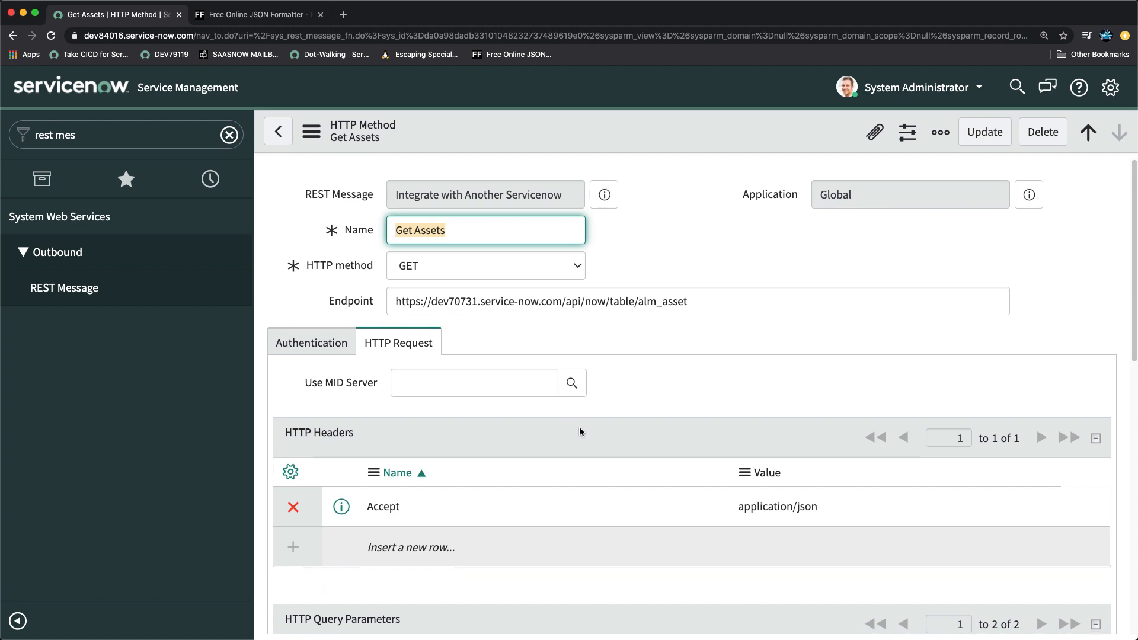
Step: Run a test of the Get Assets method with the list-based sysparm_query value
{"action": "scroll", "coordinate": [580, 428], "scroll_direction": "down", "scroll_amount": 10}
{"action": "scroll", "coordinate": [578, 444], "scroll_direction": "up", "scroll_amount": 9}
{"action": "scroll", "coordinate": [579, 443], "scroll_direction": "up", "scroll_amount": 1}
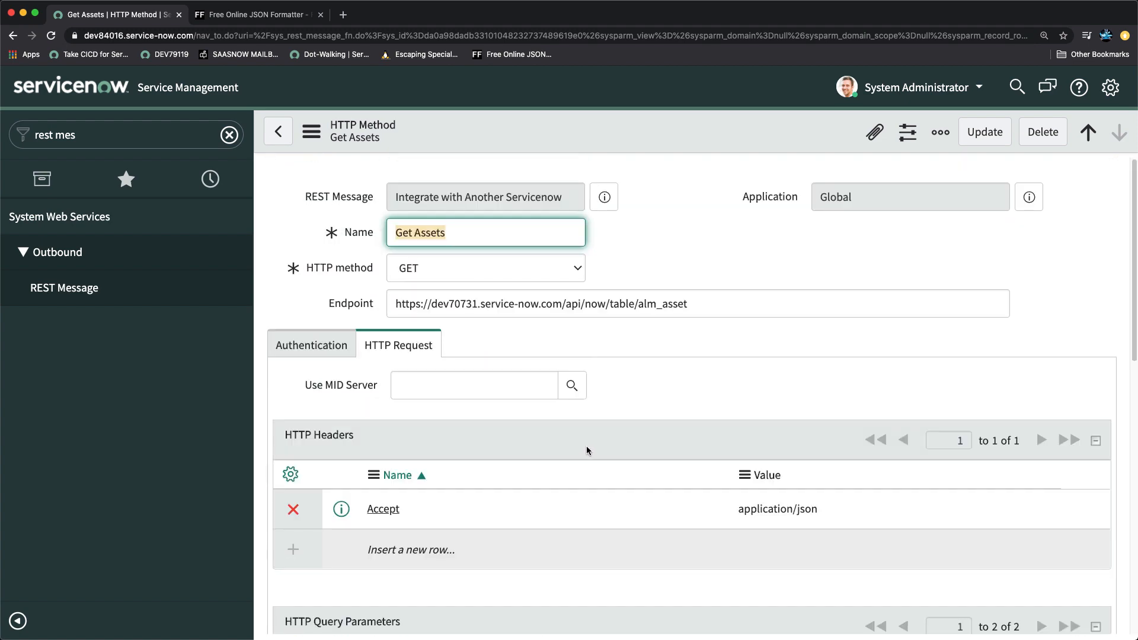
{"action": "scroll", "coordinate": [589, 456], "scroll_direction": "down", "scroll_amount": 4}
{"action": "scroll", "coordinate": [589, 456], "scroll_direction": "up", "scroll_amount": 4}
{"action": "scroll", "coordinate": [589, 456], "scroll_direction": "down", "scroll_amount": 6}
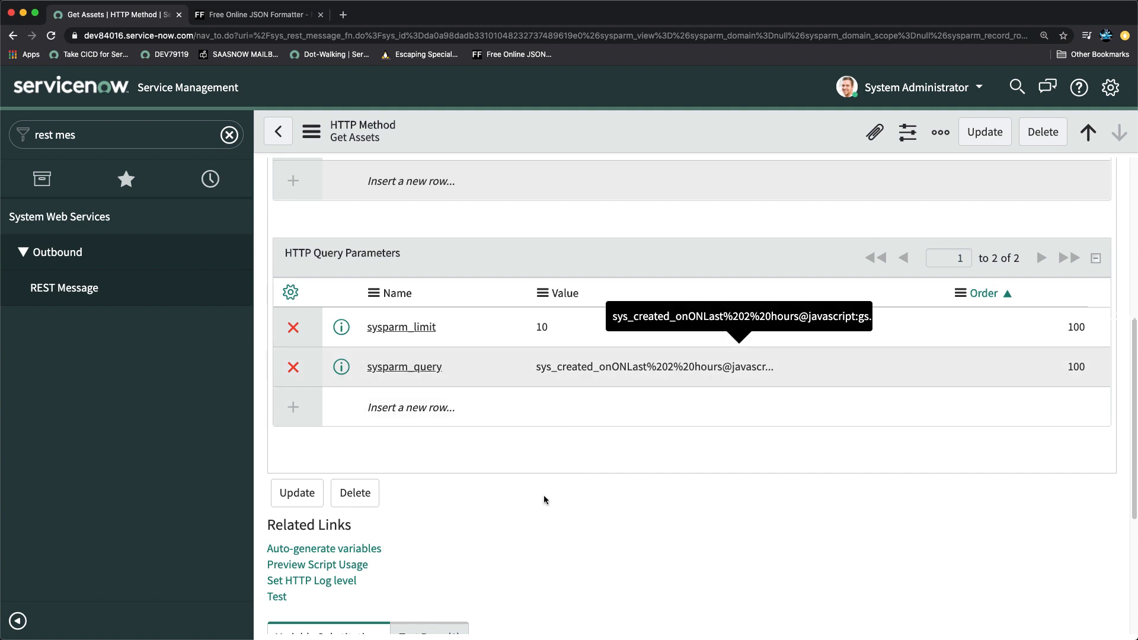
{"action": "scroll", "coordinate": [563, 477], "scroll_direction": "down", "scroll_amount": 1}
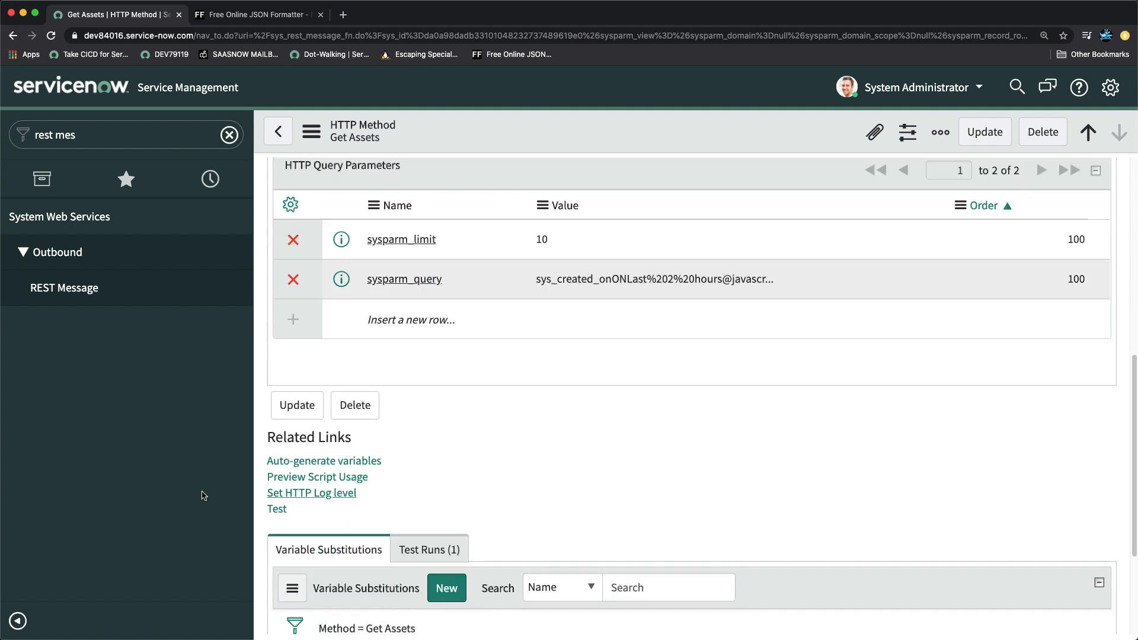
{"action": "left_click", "coordinate": [278, 510]}
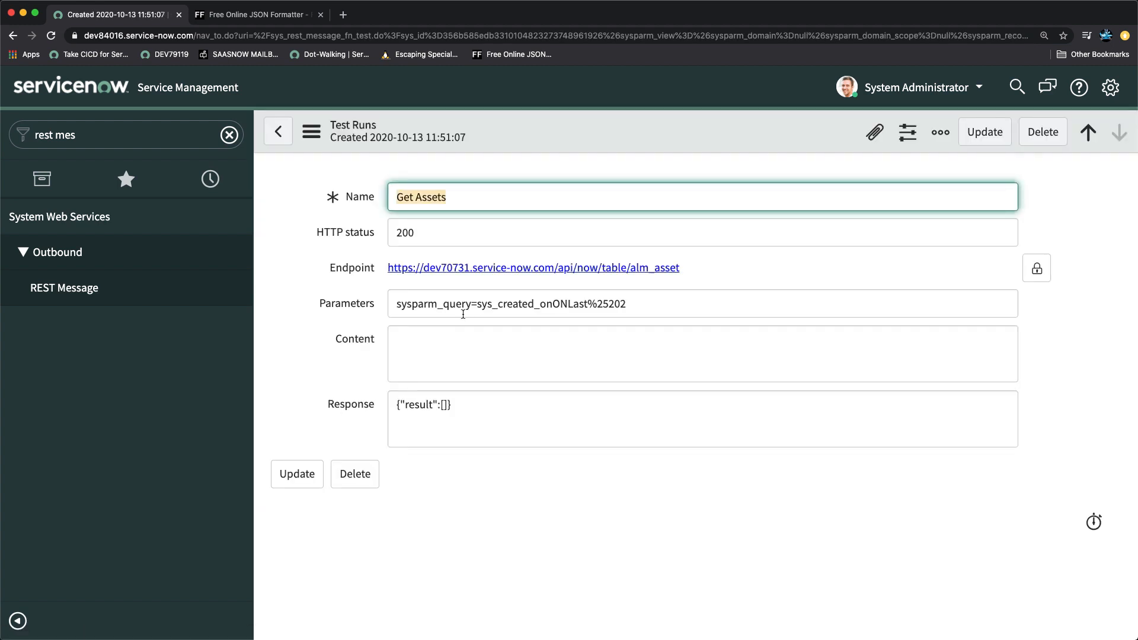
Step: Try altering the test run's Parameters value, and discard those edits when returning to the Get Assets method
{"action": "left_click", "coordinate": [637, 304]}
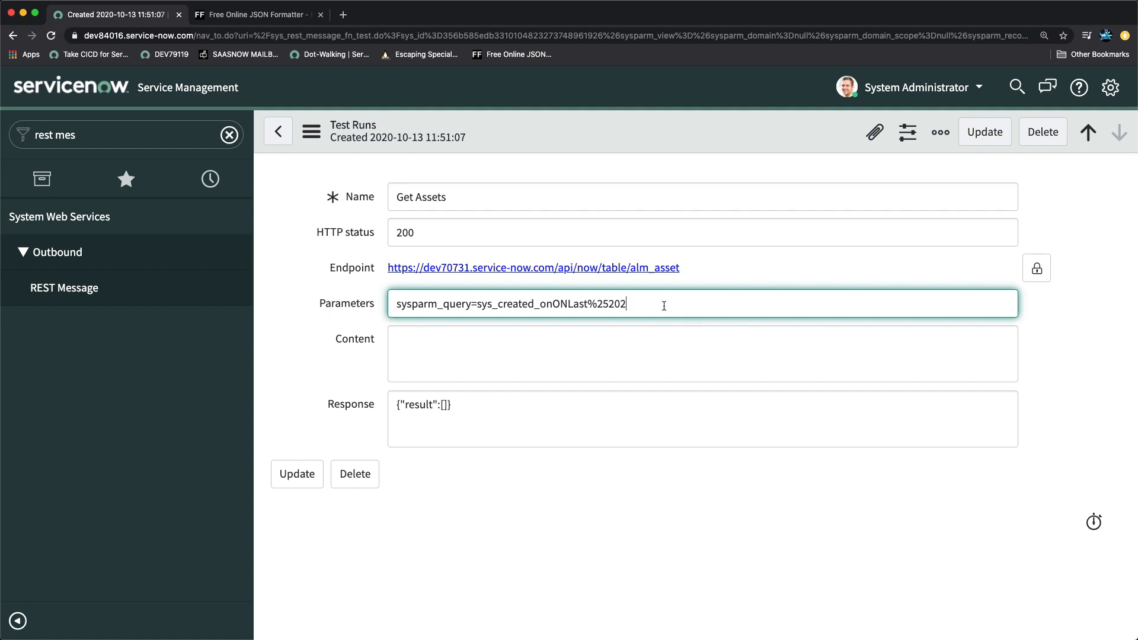
{"action": "key", "text": "super+a"}
{"action": "type", "text": "fdfdfdfdf"}
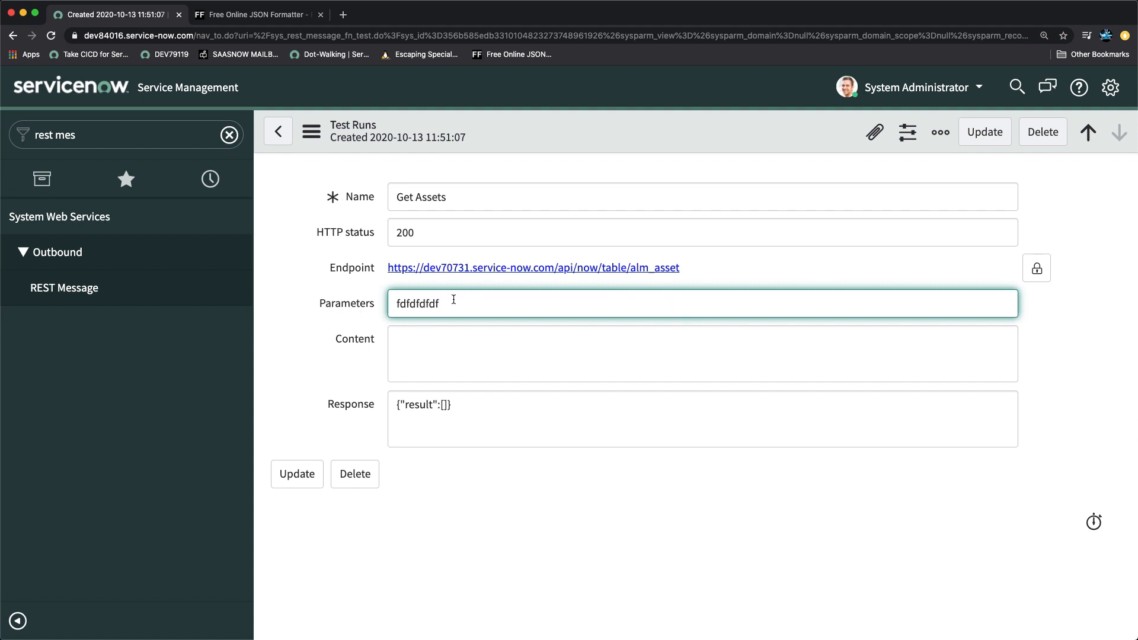
{"action": "key", "text": "super+z"}
{"action": "left_click", "coordinate": [654, 303]}
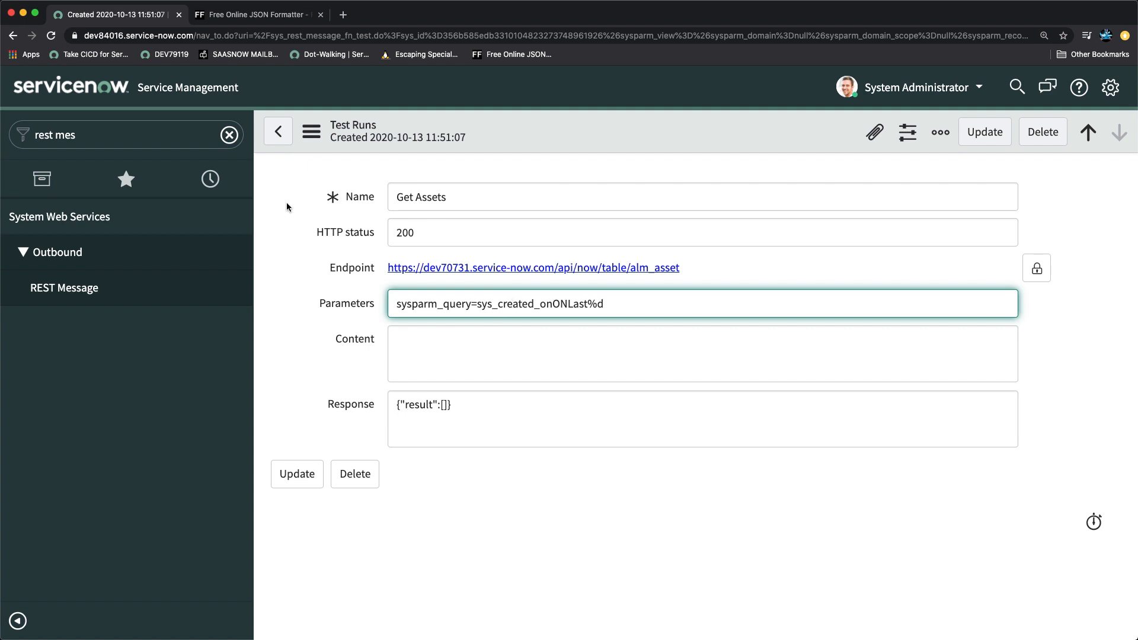
{"action": "left_click", "coordinate": [278, 131]}
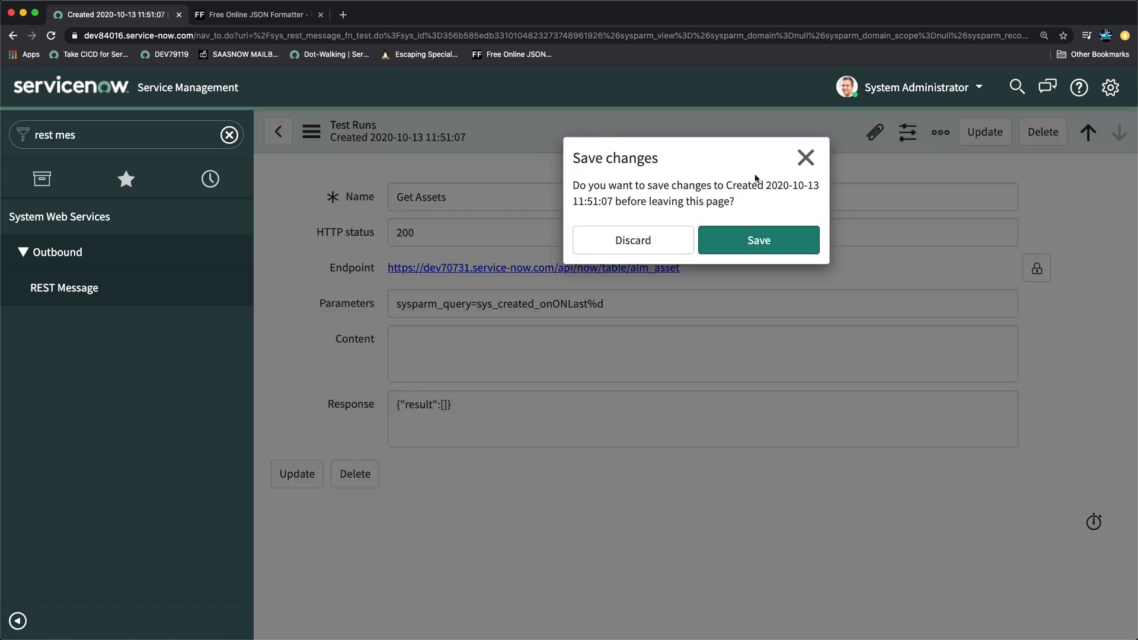
{"action": "left_click", "coordinate": [656, 249]}
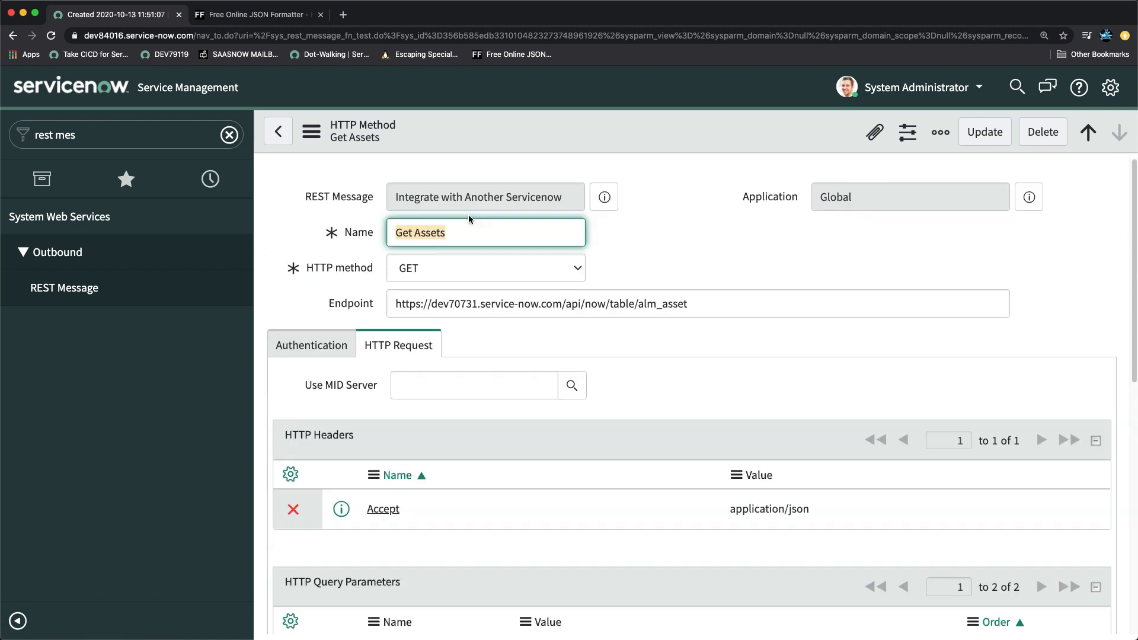
Step: Switch to the REST API Explorer in dev70731 and copy the request URL through endOfLast2Hours(), leaving out sysparm_limit
{"action": "key", "text": "super+Tab"}
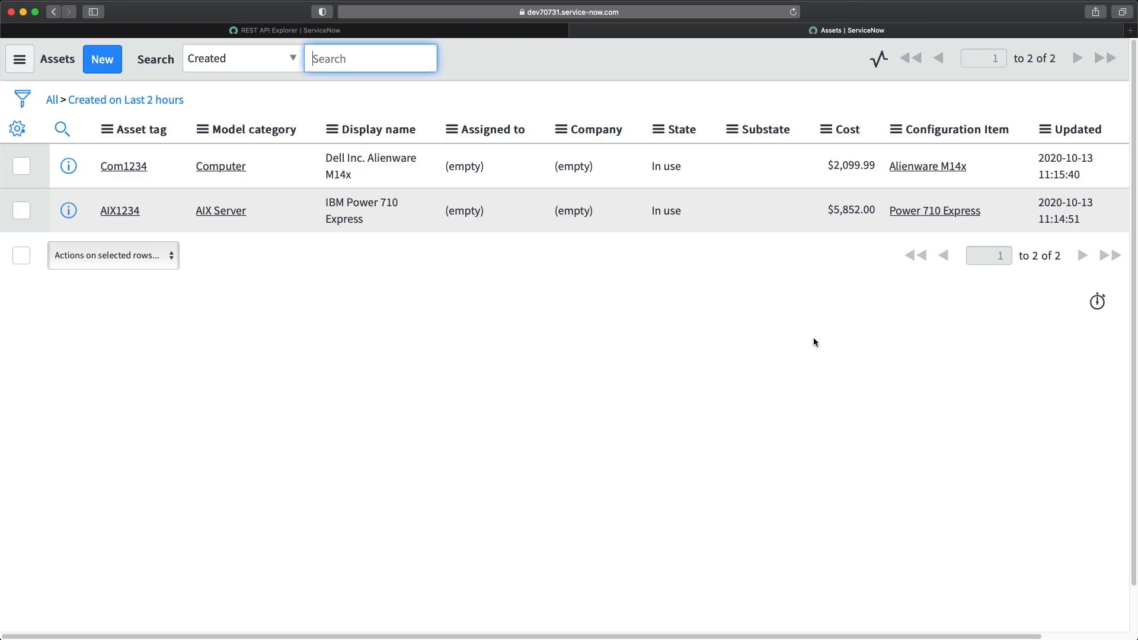
{"action": "left_click", "coordinate": [332, 28]}
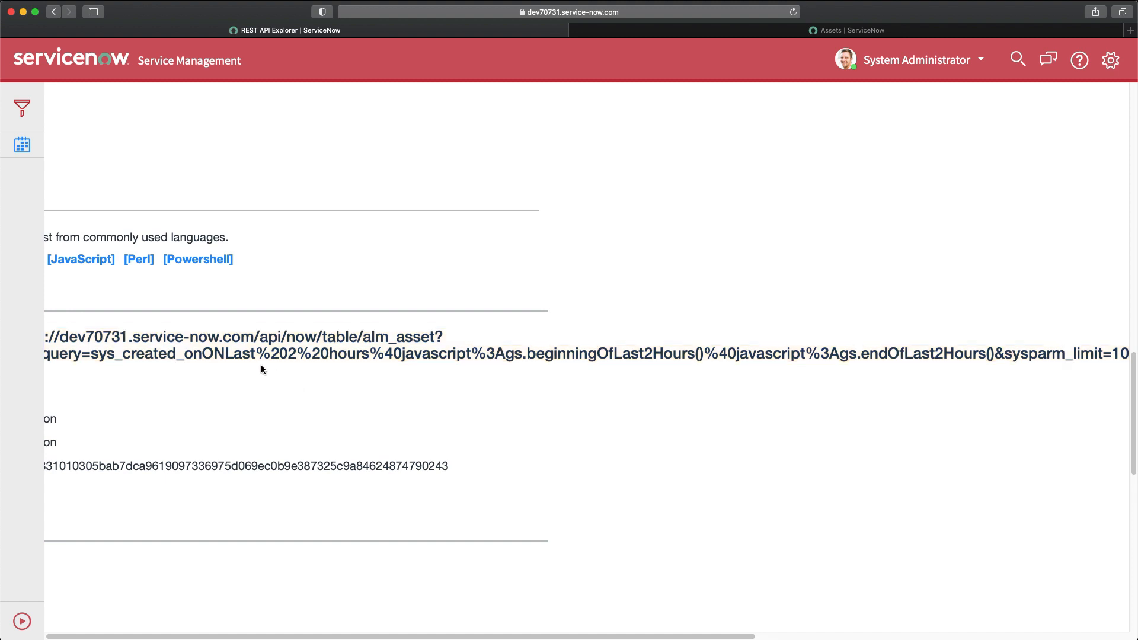
{"action": "left_click_drag", "start_coordinate": [94, 354], "coordinate": [998, 354]}
{"action": "key", "text": "ctrl+c"}
{"action": "left_click", "coordinate": [95, 353]}
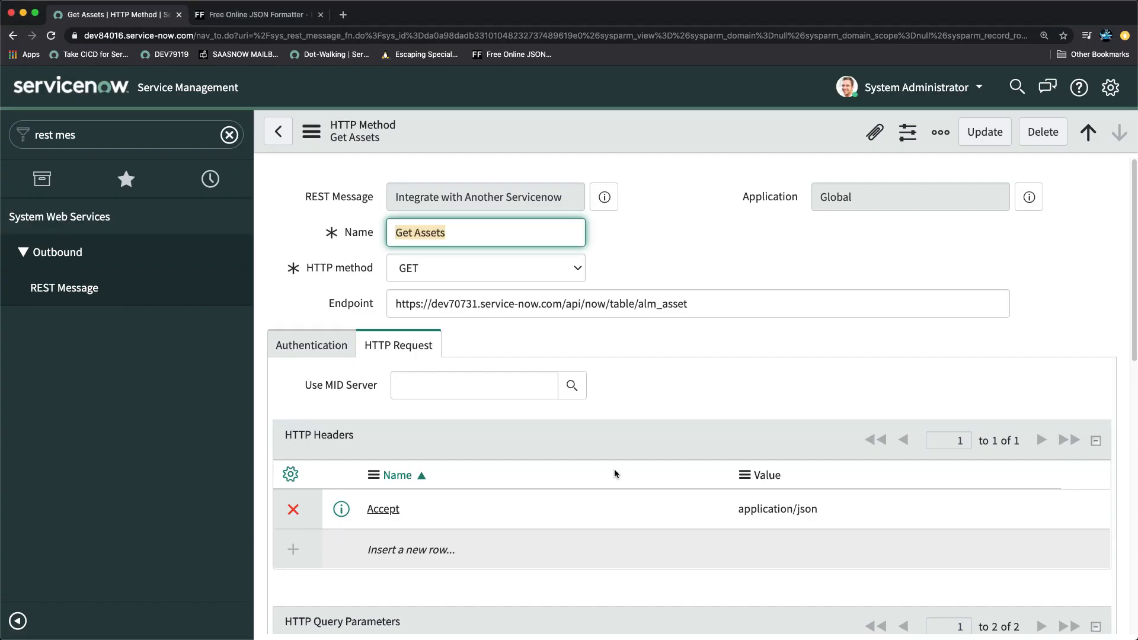
Step: Replace the sysparm_query value of the Get Assets method in dev84016 with the copied API request URL
{"action": "scroll", "coordinate": [671, 501], "scroll_direction": "down", "scroll_amount": 5}
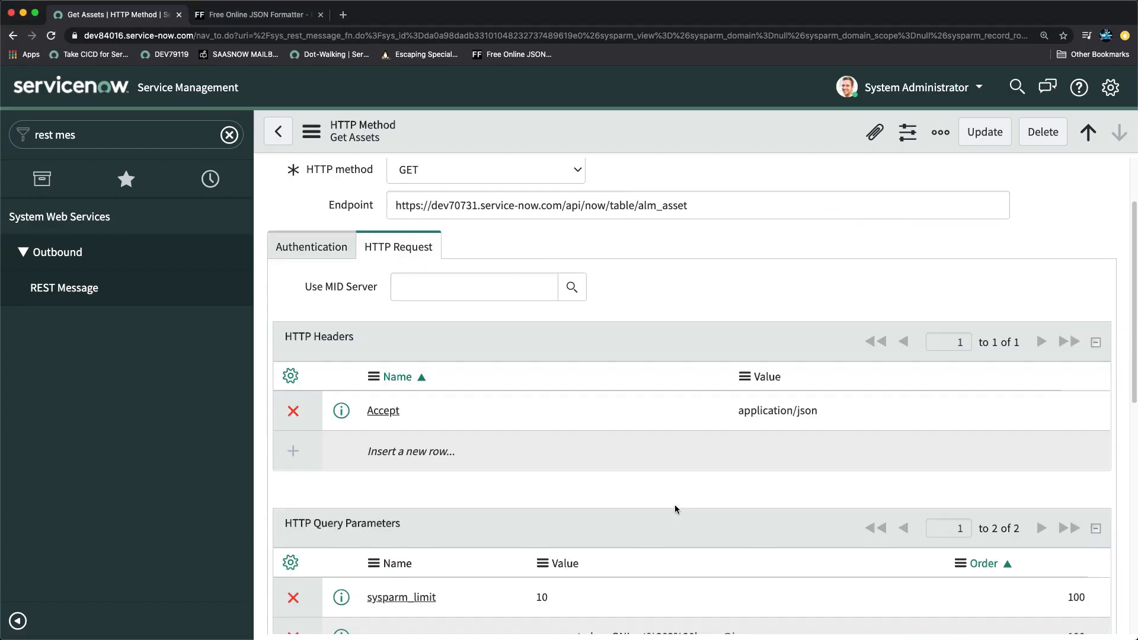
{"action": "double_click", "coordinate": [580, 415]}
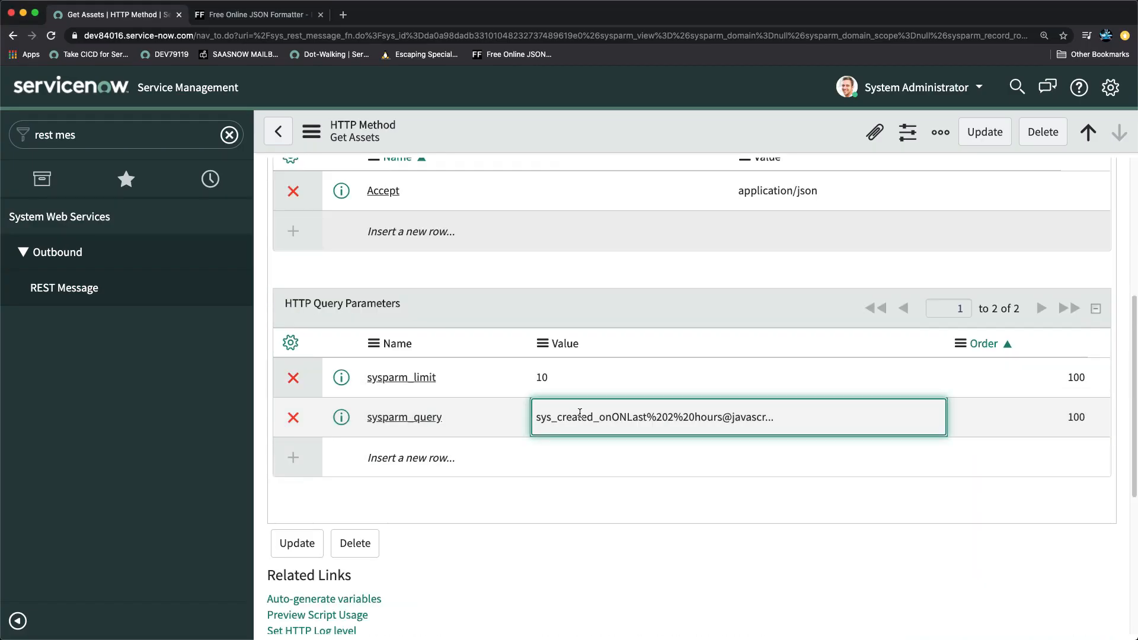
{"action": "triple_click", "coordinate": [617, 417]}
{"action": "double_click", "coordinate": [617, 418]}
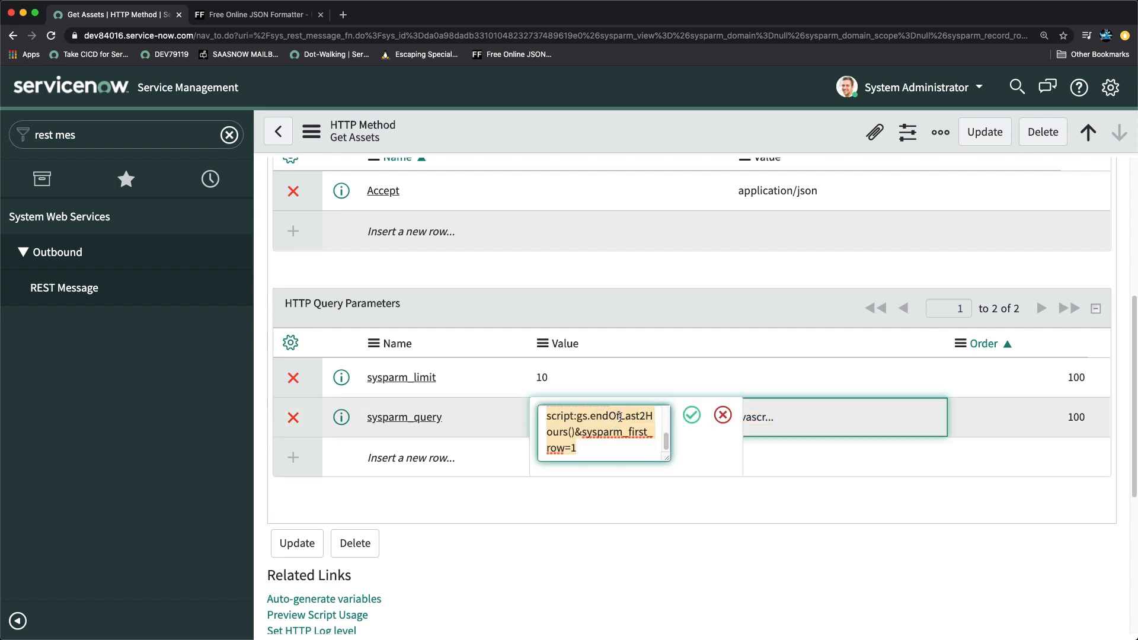
{"action": "key", "text": "ctrl+v"}
{"action": "left_click_drag", "start_coordinate": [667, 457], "coordinate": [641, 635]}
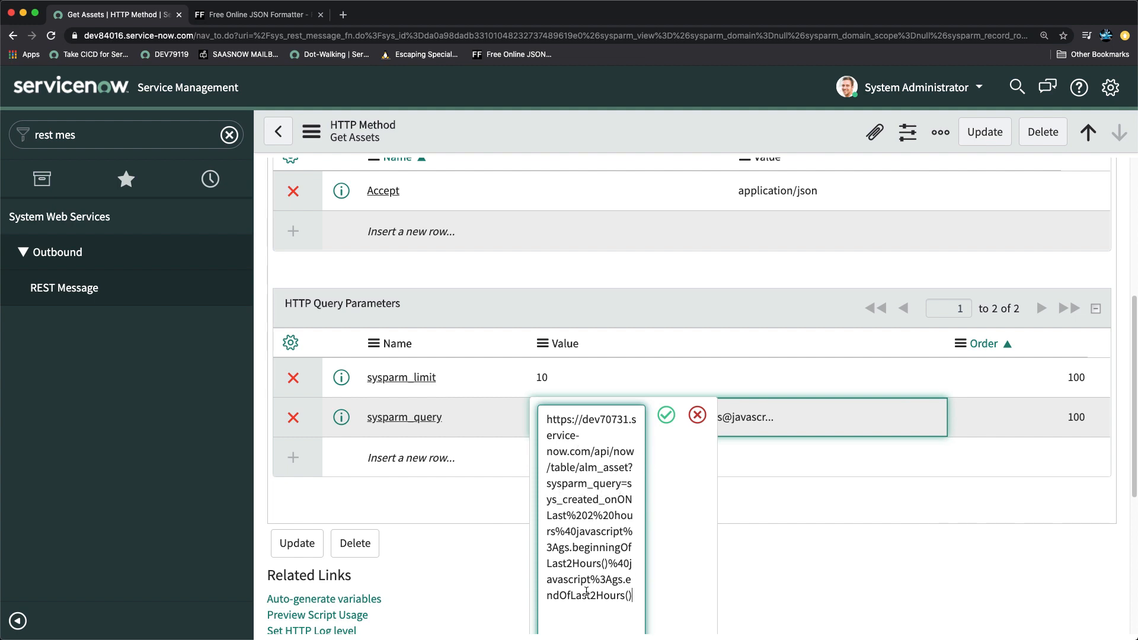
Step: Delete everything before sys_created_on in the pasted sysparm_query value, accept it, and save the method
{"action": "scroll", "coordinate": [625, 491], "scroll_direction": "down", "scroll_amount": 1}
{"action": "left_click_drag", "start_coordinate": [623, 471], "coordinate": [491, 378]}
{"action": "key", "text": "BackSpace"}
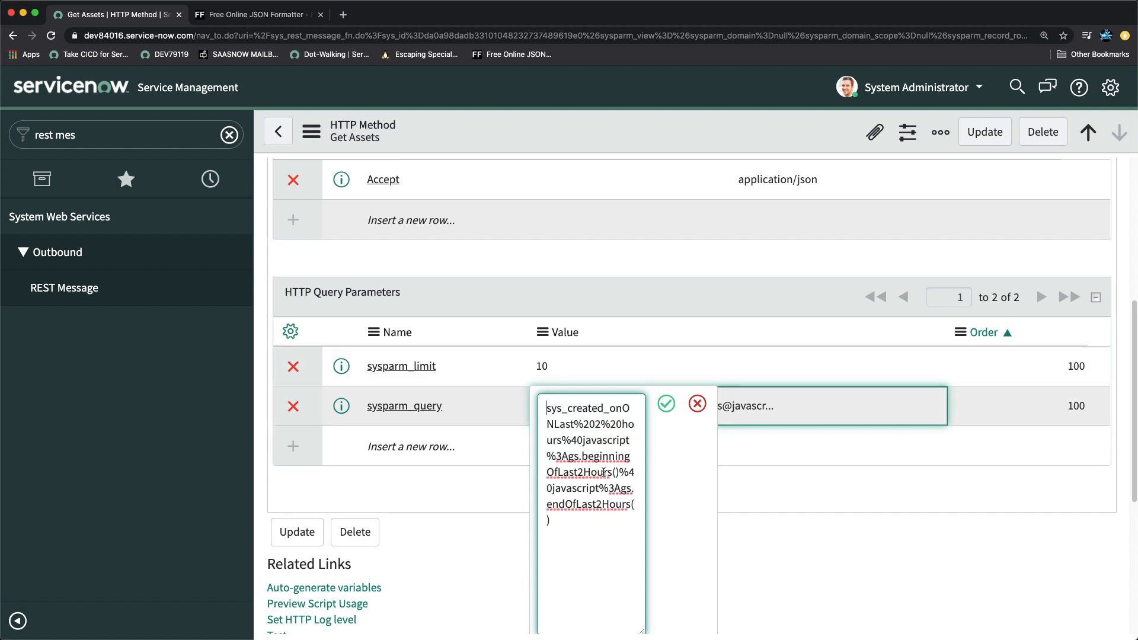
{"action": "left_click", "coordinate": [667, 404]}
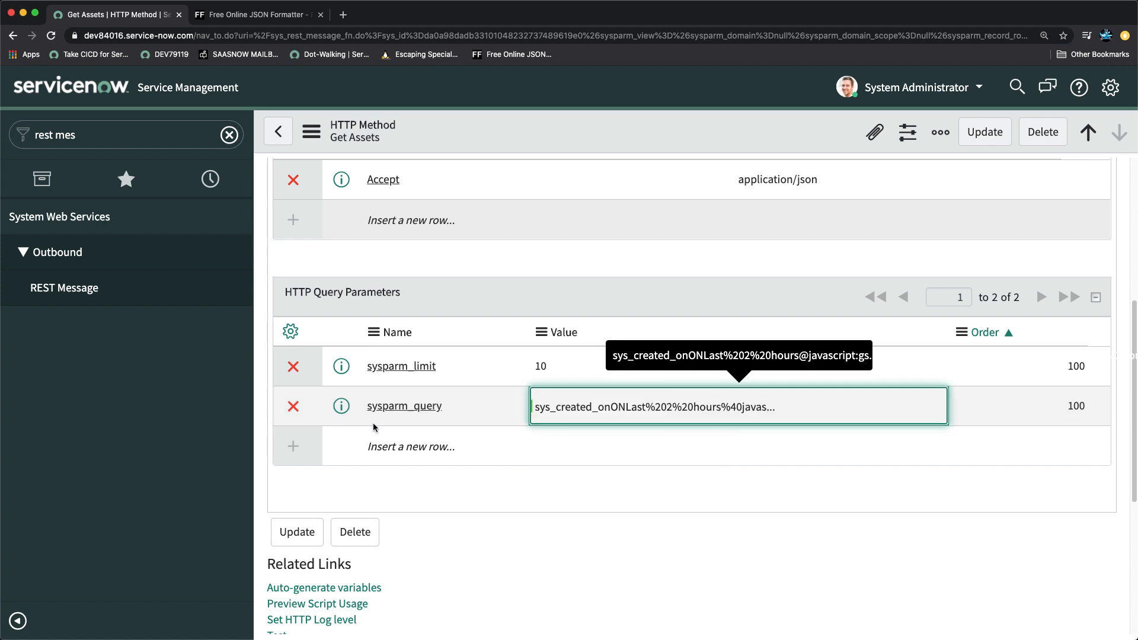
{"action": "right_click", "coordinate": [594, 126]}
{"action": "left_click", "coordinate": [623, 135]}
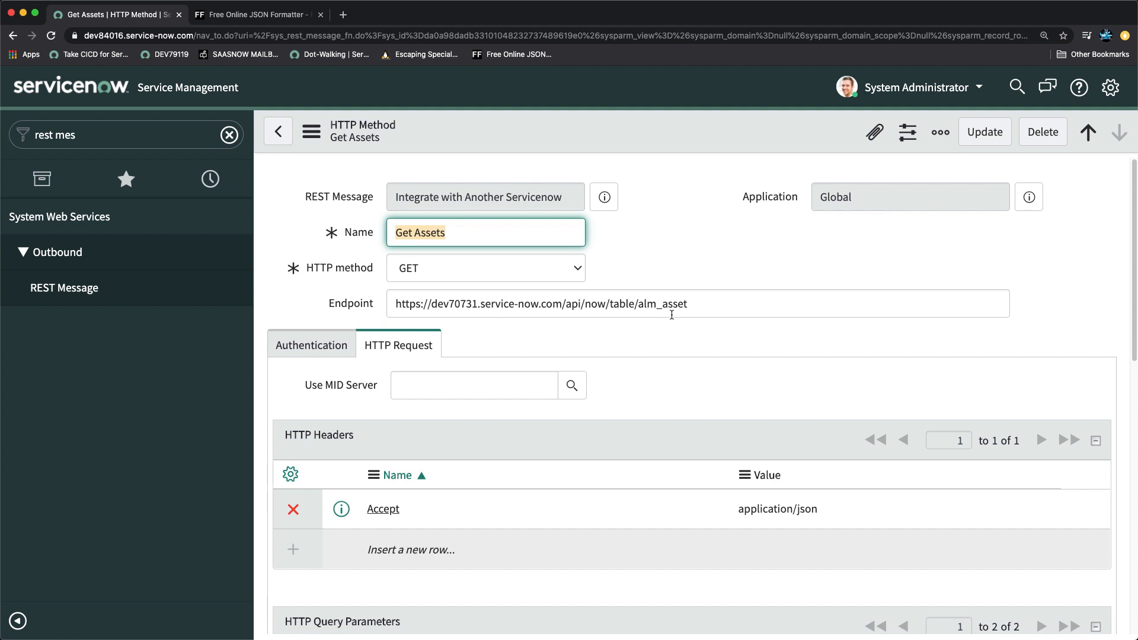
Step: Open the Get Assets method's script usage preview, copy the entire sample script, and close the preview
{"action": "scroll", "coordinate": [627, 434], "scroll_direction": "down", "scroll_amount": 8}
{"action": "scroll", "coordinate": [628, 434], "scroll_direction": "up", "scroll_amount": 8}
{"action": "scroll", "coordinate": [563, 302], "scroll_direction": "down", "scroll_amount": 8}
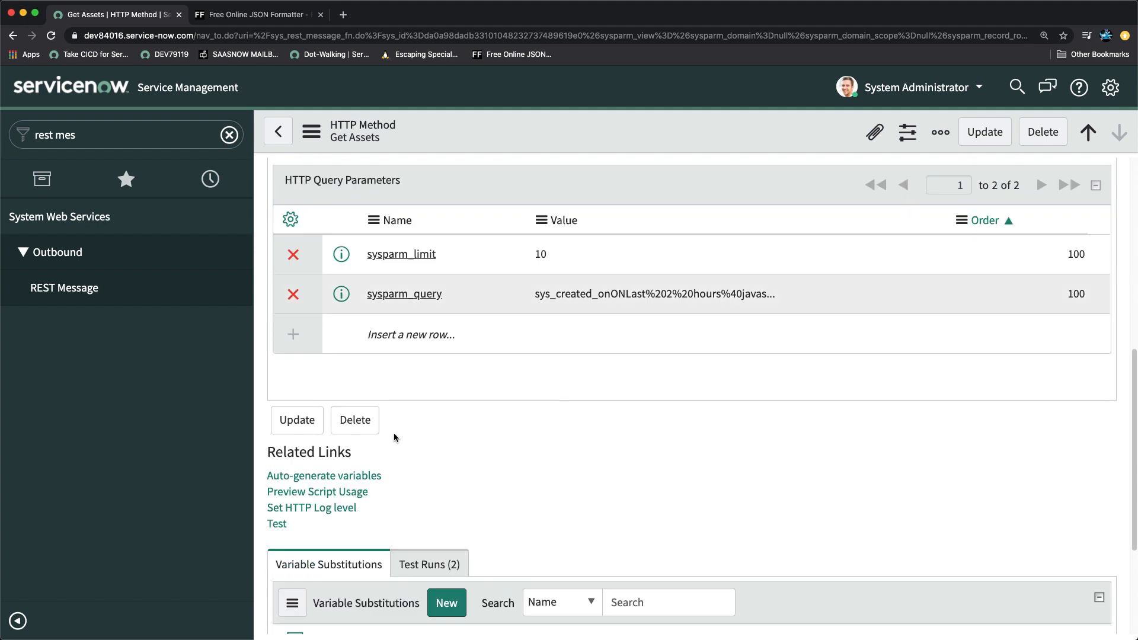
{"action": "left_click", "coordinate": [311, 499]}
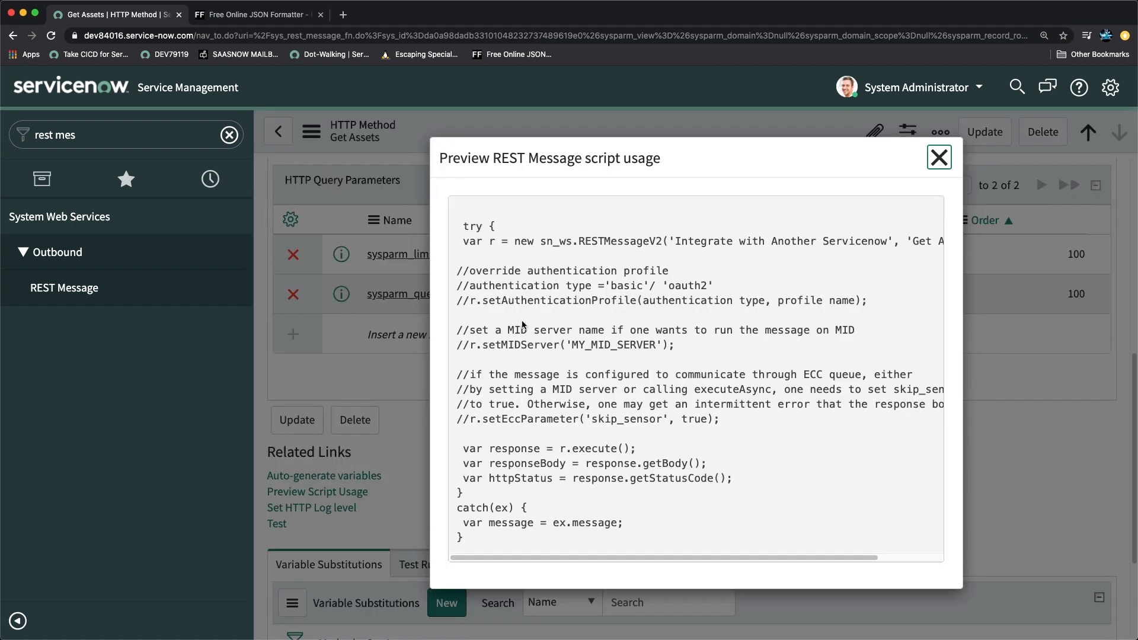
{"action": "left_click", "coordinate": [464, 227]}
{"action": "left_click_drag", "start_coordinate": [464, 227], "coordinate": [544, 527]}
{"action": "key", "text": "cmd+c"}
{"action": "left_click", "coordinate": [939, 157]}
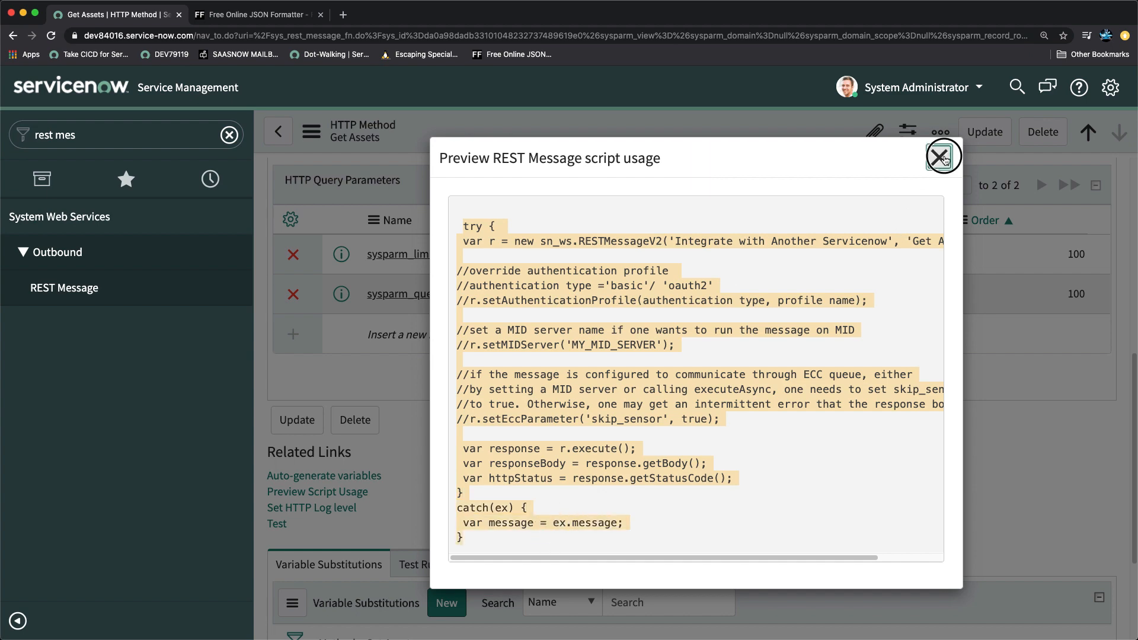
Step: Find Scheduled Jobs in the navigator by filtering for "scheduled j" and open its list in a new browser tab
{"action": "left_click", "coordinate": [150, 135]}
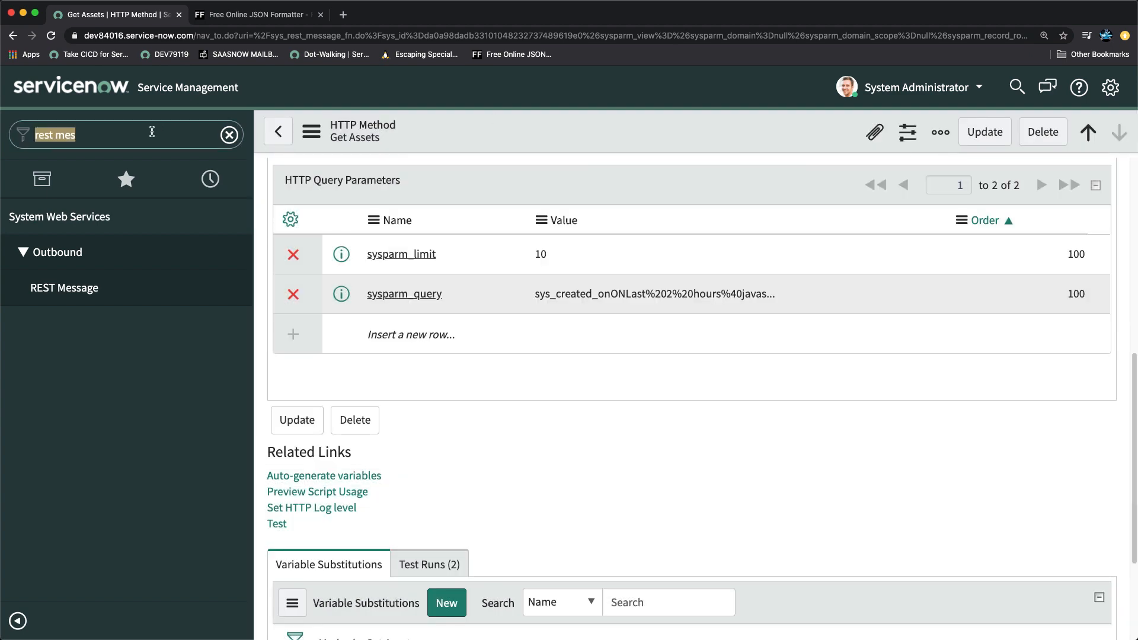
{"action": "type", "text": "scheduled j"}
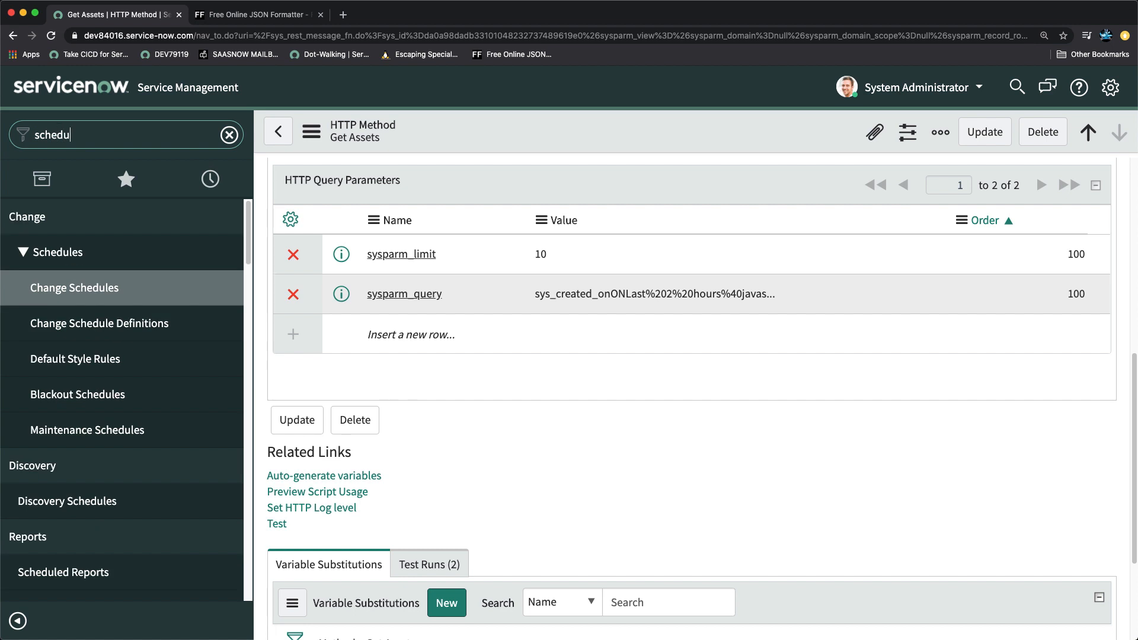
{"action": "left_click", "coordinate": [59, 252], "text": "super"}
{"action": "left_click", "coordinate": [253, 20]}
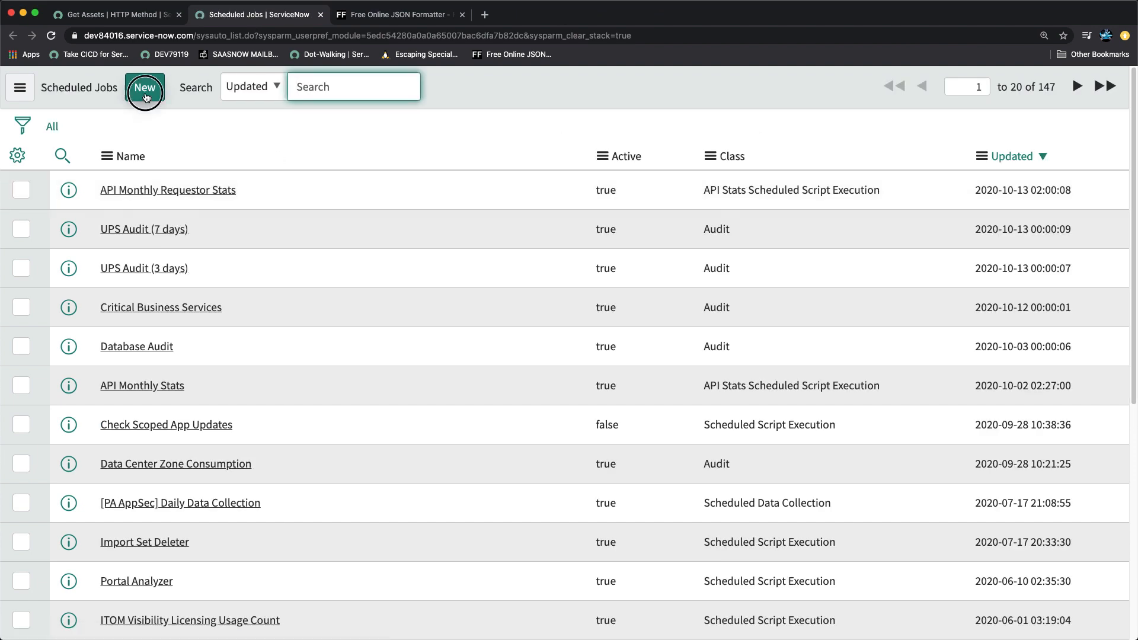
Step: Create a new scheduled job that automatically runs a script of your choosing, and make it inactive
{"action": "left_click", "coordinate": [146, 94]}
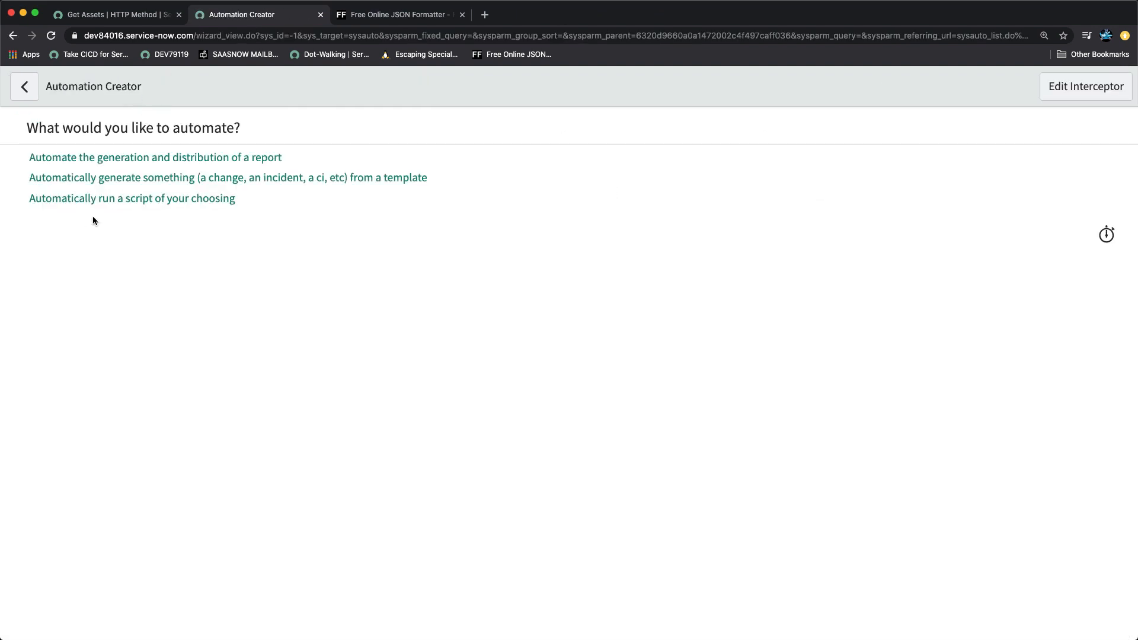
{"action": "left_click", "coordinate": [106, 204]}
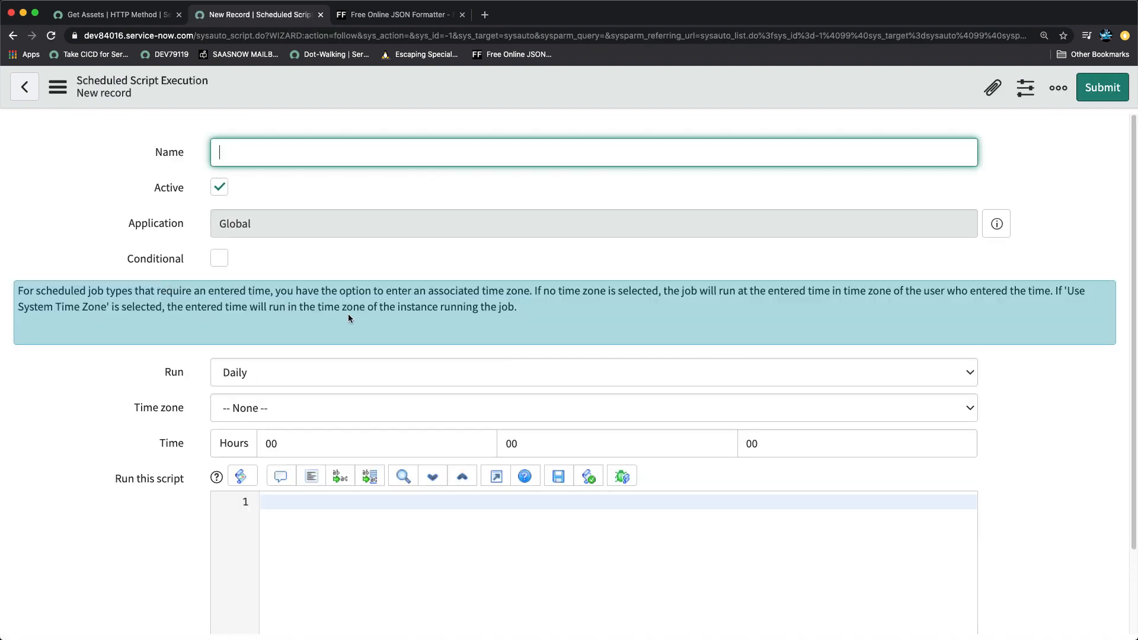
{"action": "left_click", "coordinate": [220, 197]}
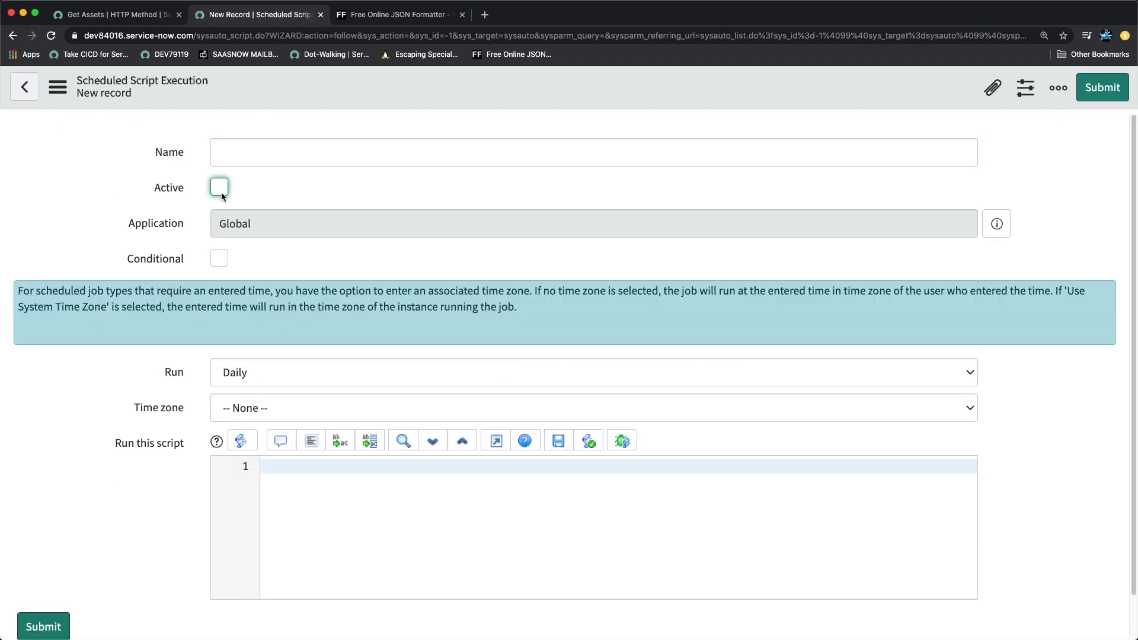
Step: Name the new scheduled script execution "Get Assets from Dev70731"
{"action": "left_click", "coordinate": [396, 151]}
{"action": "type", "text": "gtet"}
{"action": "key", "text": "BackSpace"}
{"action": "key", "text": "BackSpace"}
{"action": "key", "text": "BackSpace"}
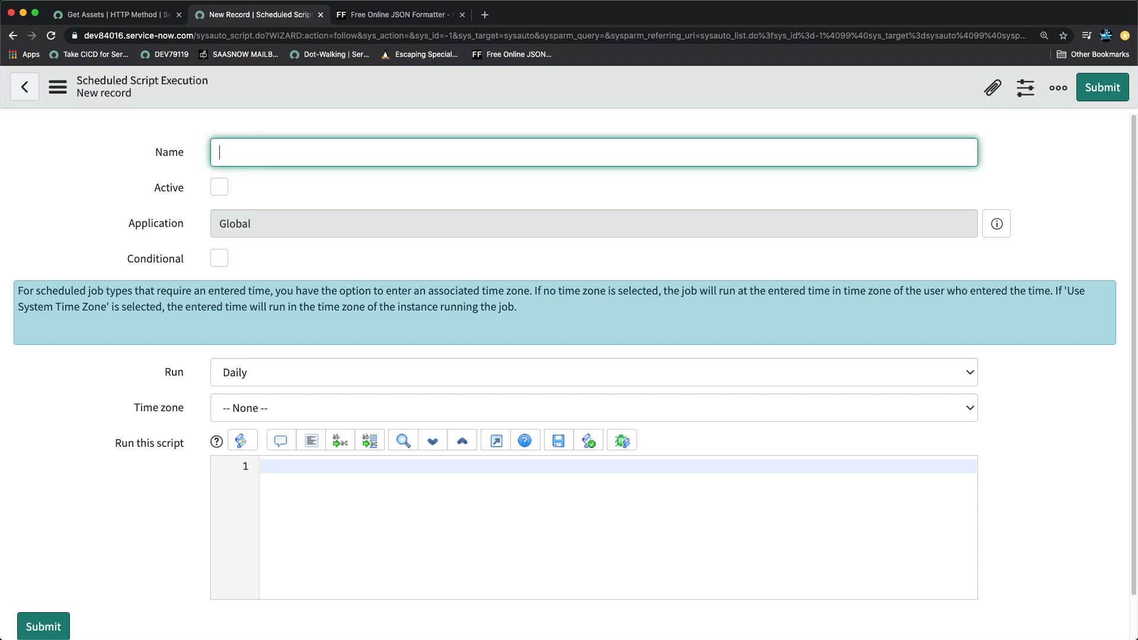
{"action": "type", "text": "Get Assets from Dev70"}
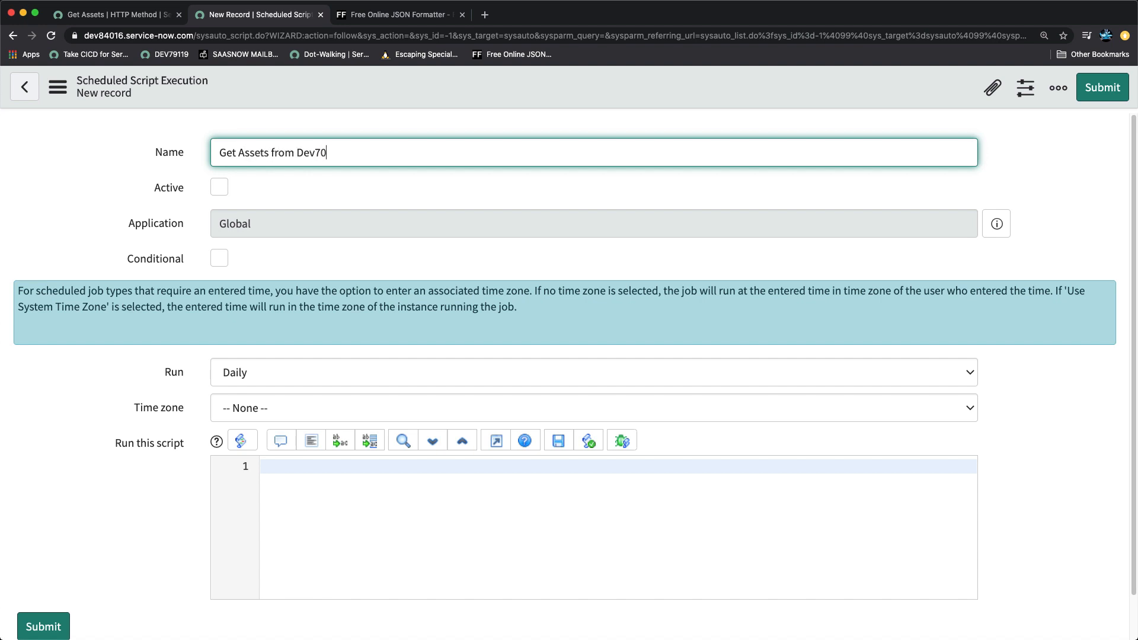
{"action": "type", "text": "731"}
{"action": "left_click", "coordinate": [59, 216]}
Step: Paste the copied Get Assets sample script into the scheduled job's script field
{"action": "scroll", "coordinate": [323, 401], "scroll_direction": "down", "scroll_amount": 2}
{"action": "left_click", "coordinate": [310, 417]}
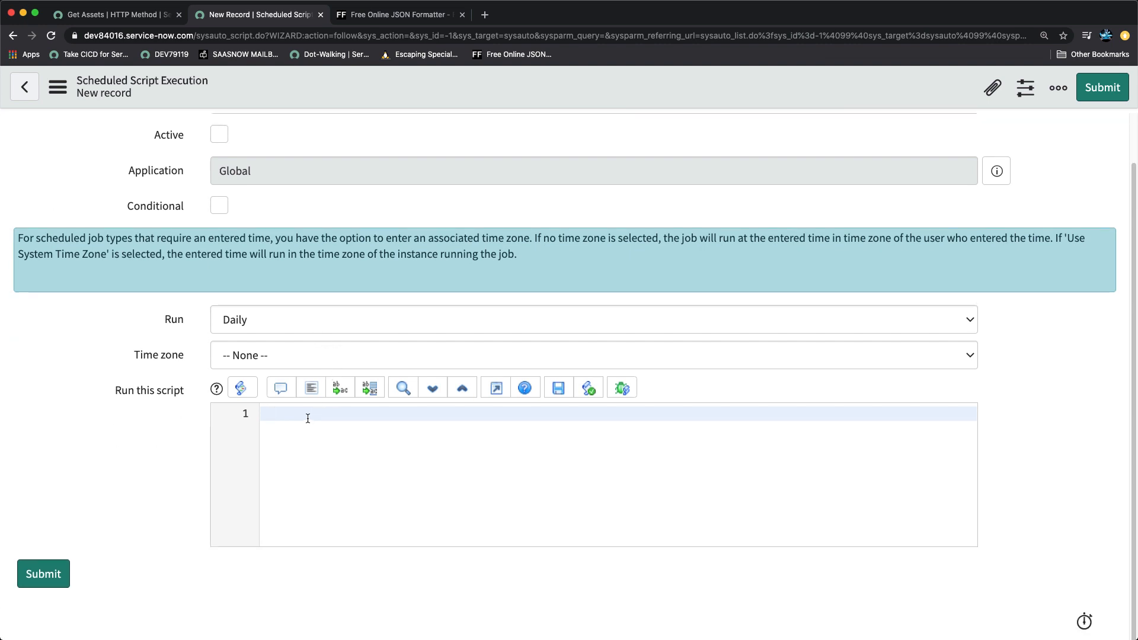
{"action": "key", "text": "cmd+v"}
{"action": "scroll", "coordinate": [425, 346], "scroll_direction": "down", "scroll_amount": 1}
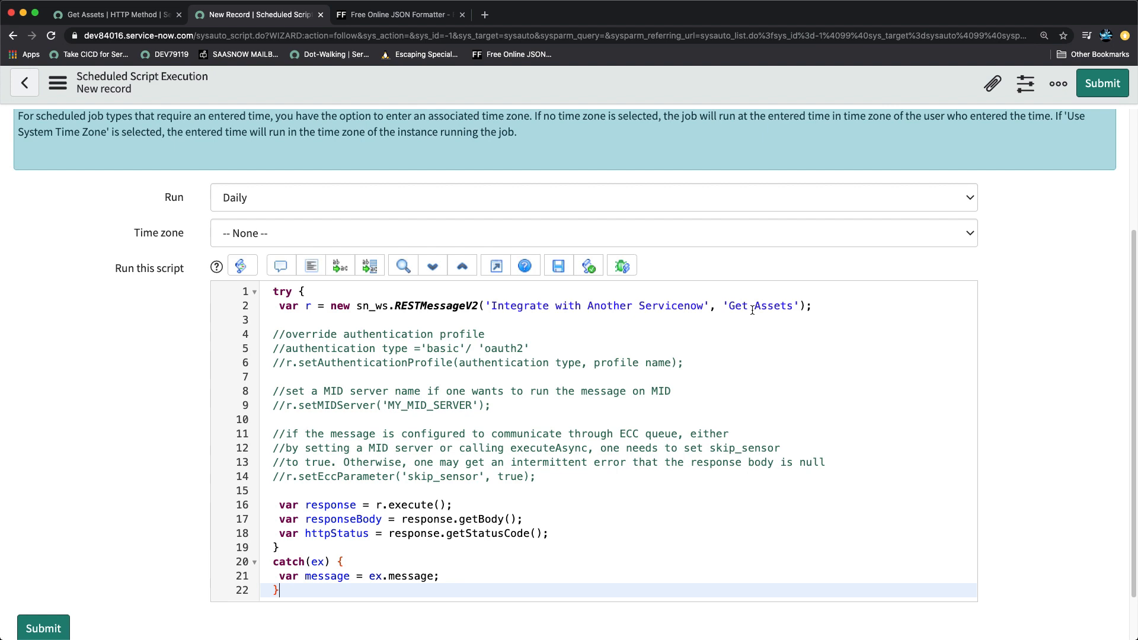
Step: Add the line gs.log(responseBody) below the httpStatus line in the script's try block
{"action": "scroll", "coordinate": [332, 409], "scroll_direction": "down", "scroll_amount": 2}
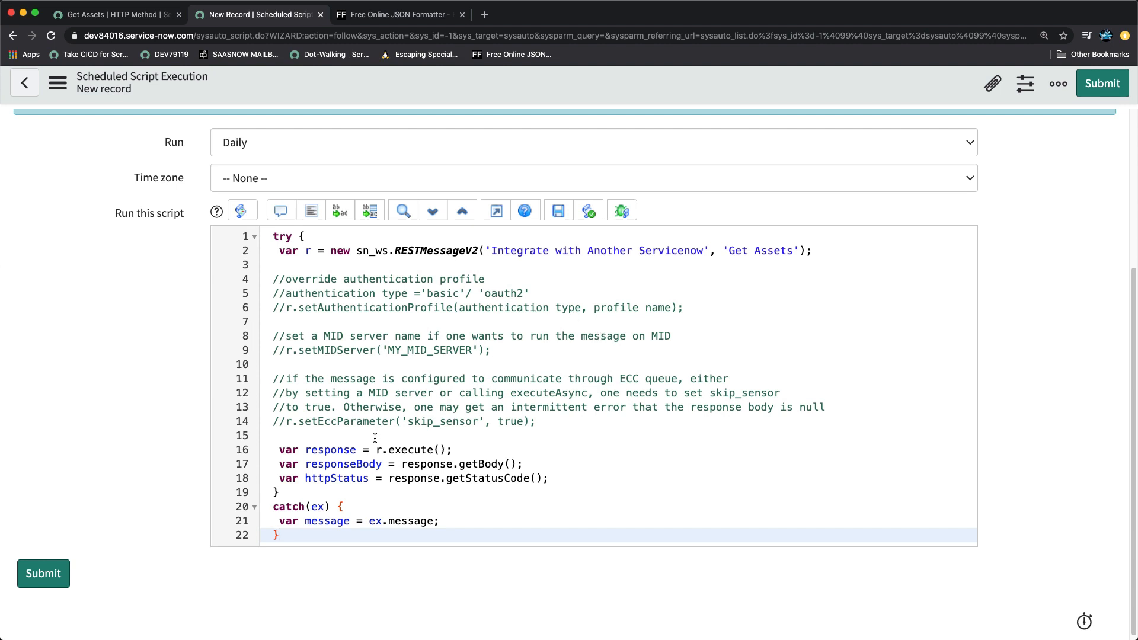
{"action": "scroll", "coordinate": [367, 441], "scroll_direction": "down", "scroll_amount": 1}
{"action": "left_click", "coordinate": [610, 474]}
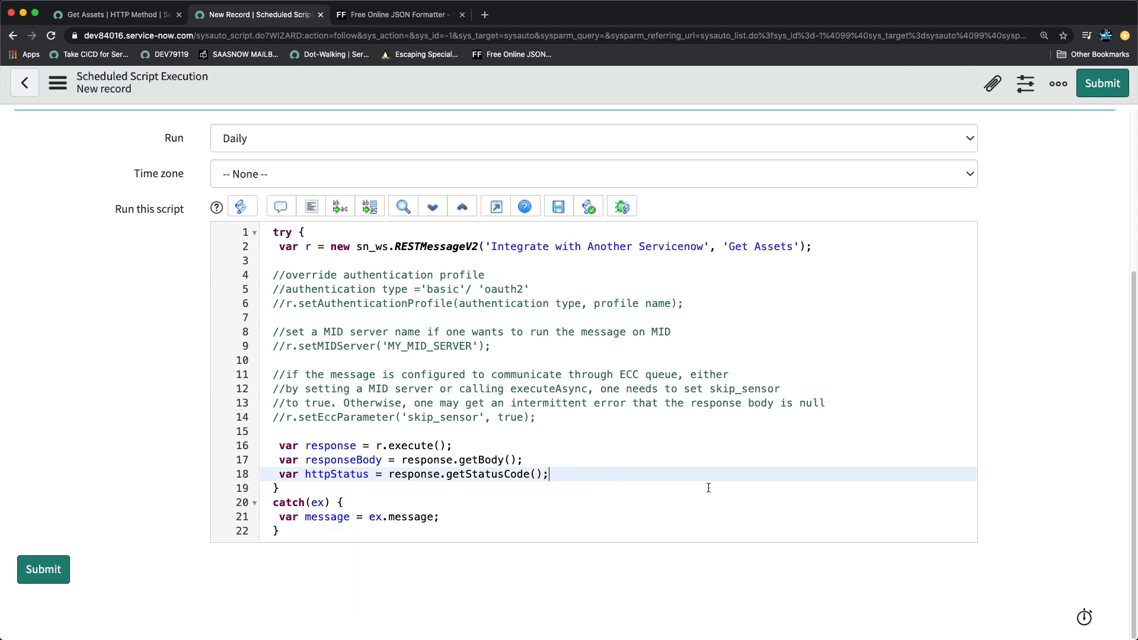
{"action": "key", "text": "Return"}
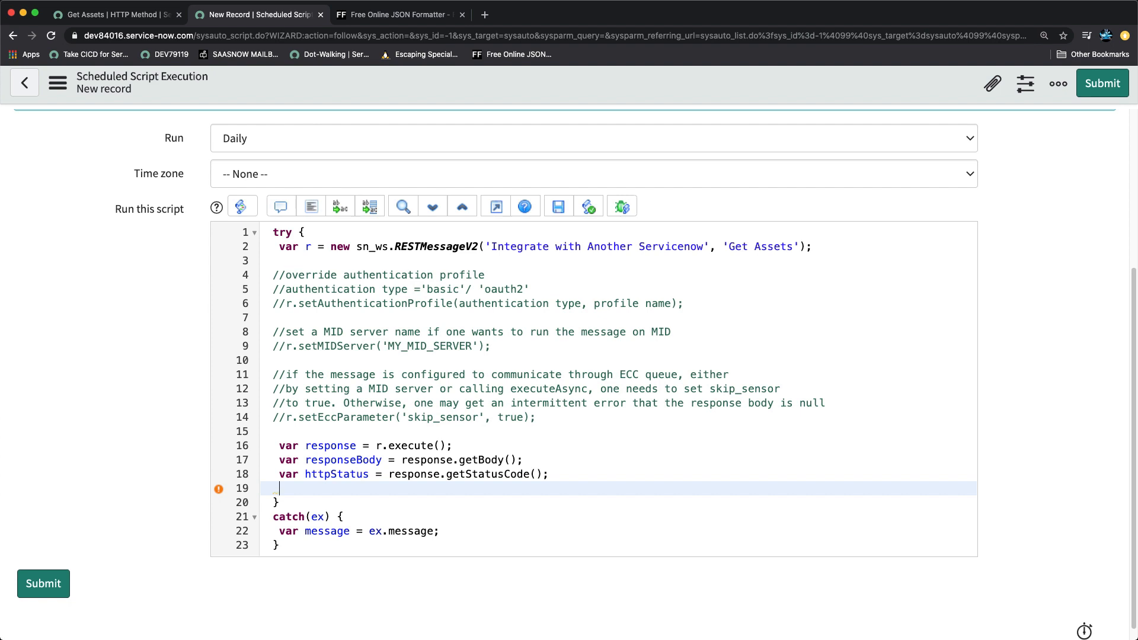
{"action": "type", "text": "gs.log(()"}
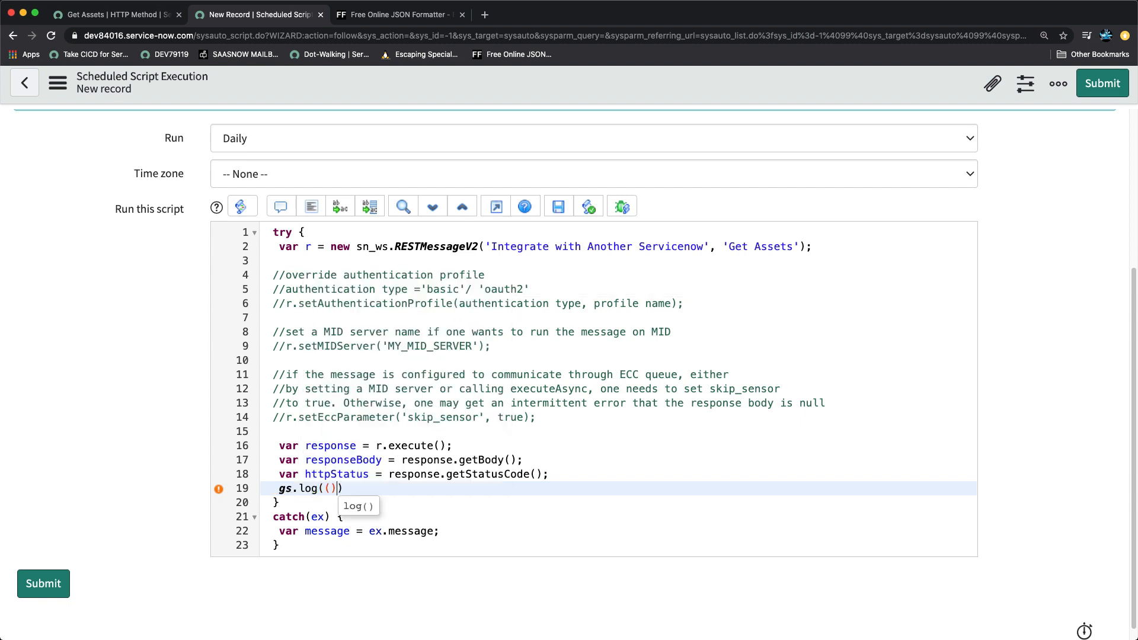
{"action": "key", "text": "BackSpace"}
{"action": "key", "text": "BackSpace"}
{"action": "type", "text": ")"}
{"action": "double_click", "coordinate": [356, 461]}
{"action": "key", "text": "super+c"}
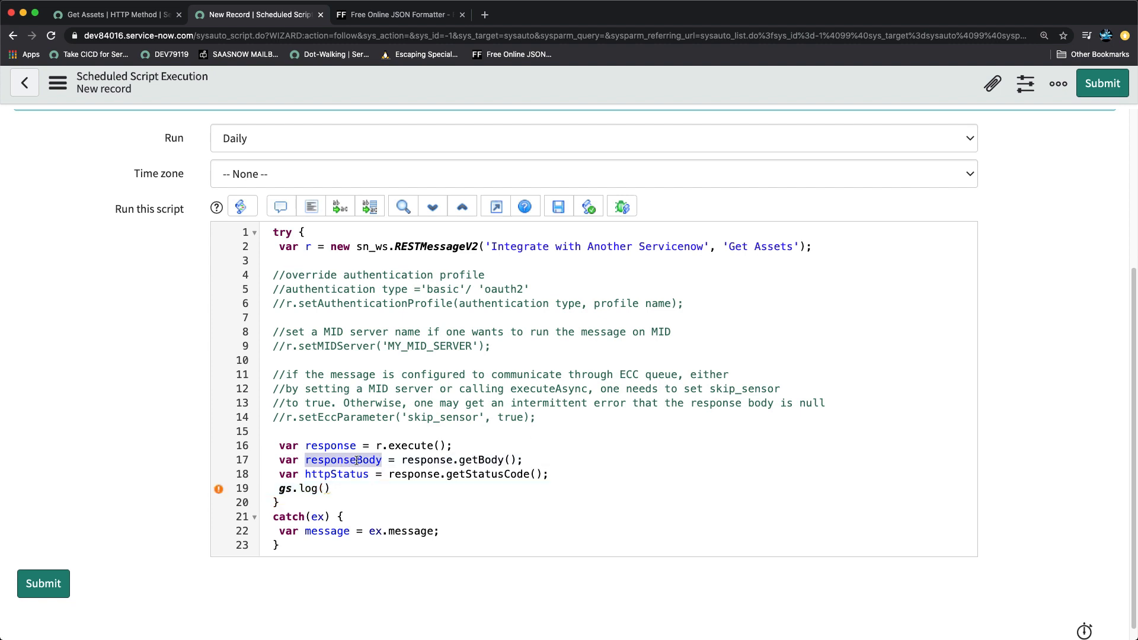
{"action": "left_click", "coordinate": [326, 489]}
{"action": "key", "text": "super+v"}
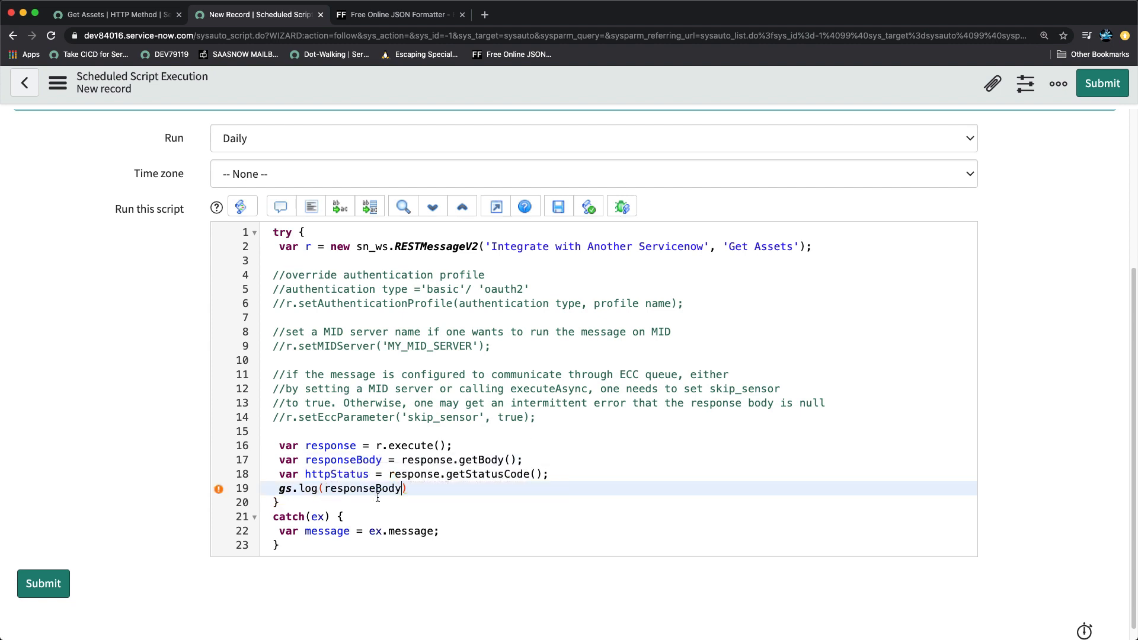
Step: Prefix the logged responseBody with "ParseDemo" +, end the statement with a semicolon, and save the scheduled job
{"action": "left_click", "coordinate": [327, 489]}
{"action": "type", "text": "\"\"P"}
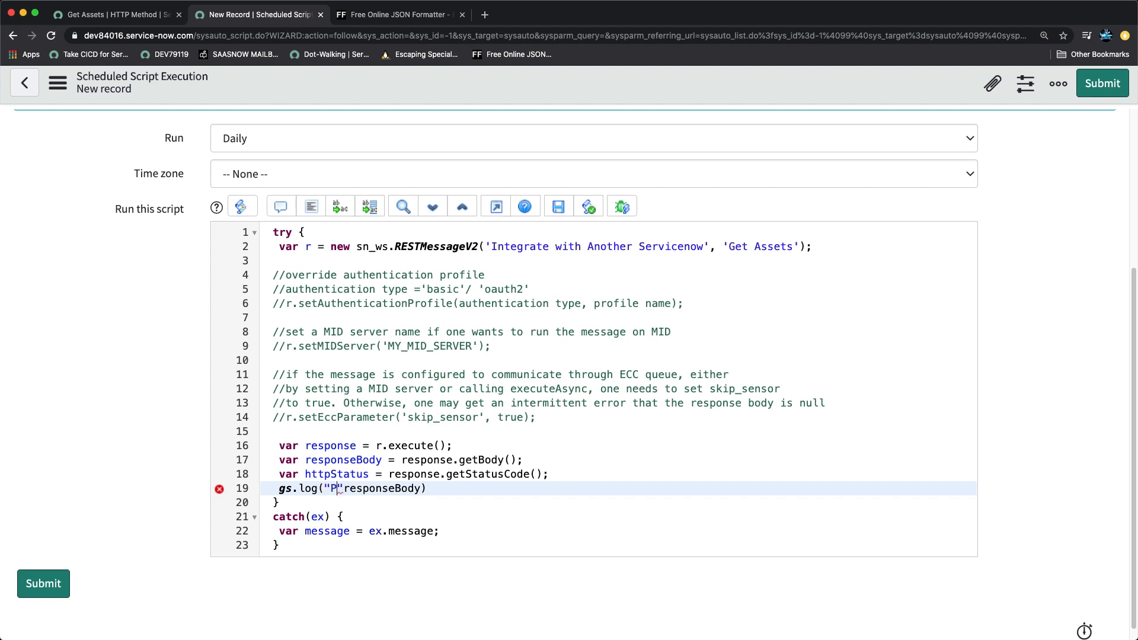
{"action": "type", "text": "arseDemo"}
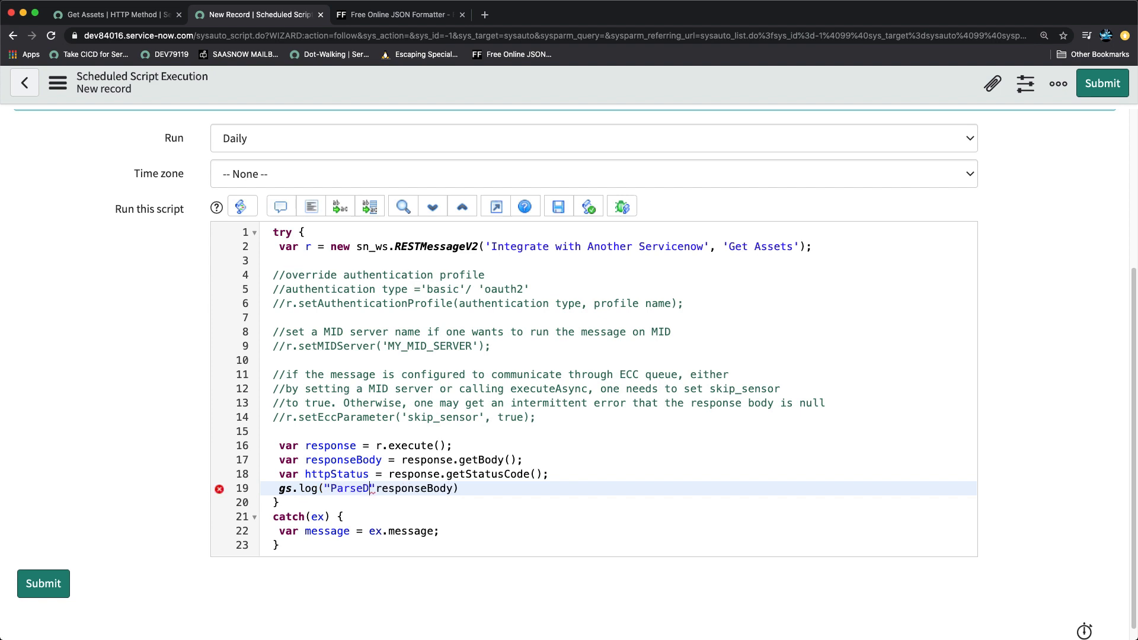
{"action": "type", "text": " + "}
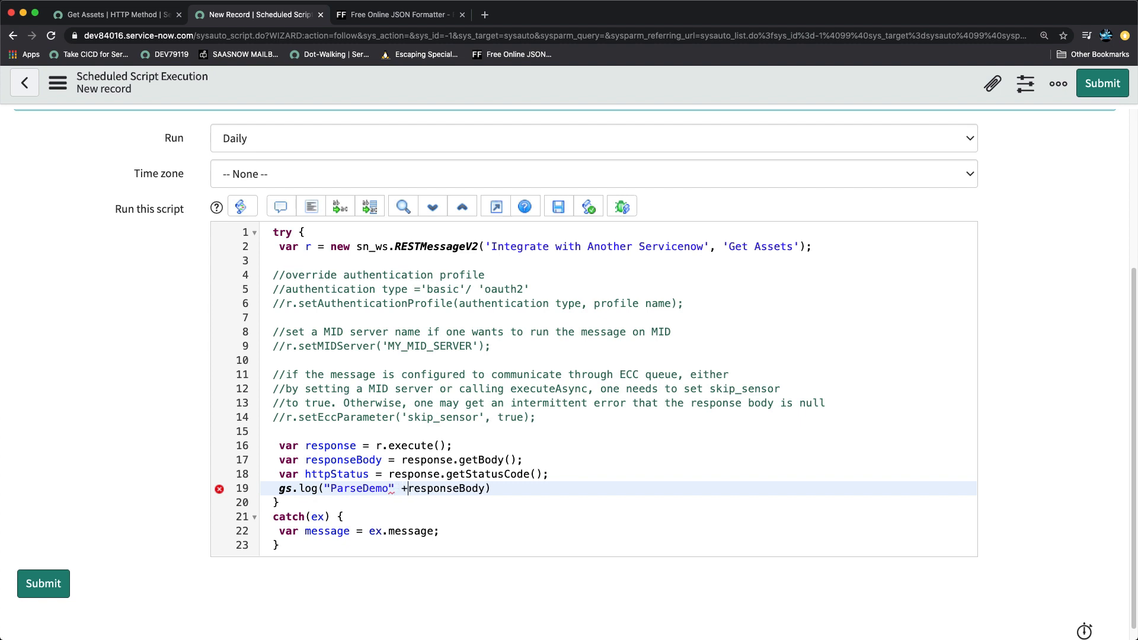
{"action": "type", "text": ";"}
{"action": "scroll", "coordinate": [353, 406], "scroll_direction": "down", "scroll_amount": 1}
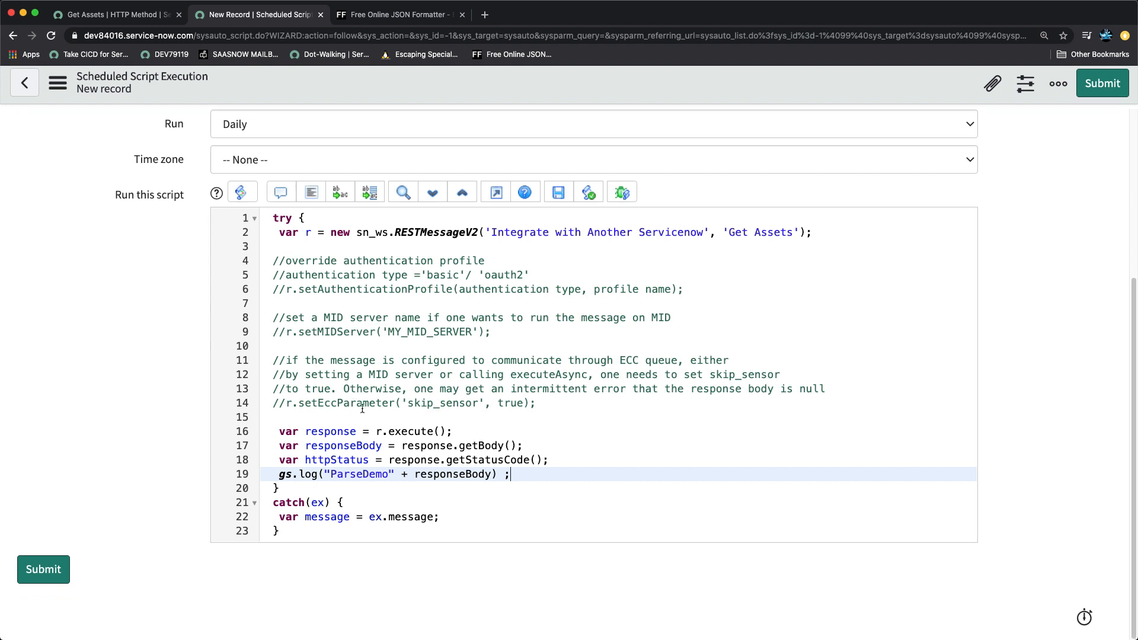
{"action": "scroll", "coordinate": [354, 415], "scroll_direction": "up", "scroll_amount": 2}
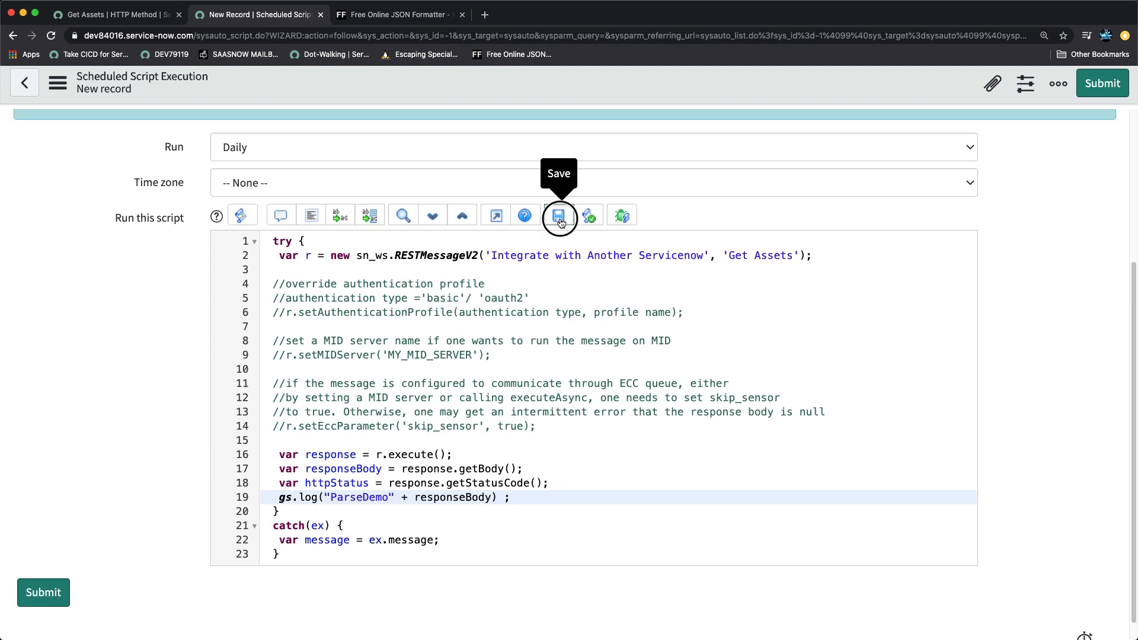
{"action": "left_click", "coordinate": [559, 217]}
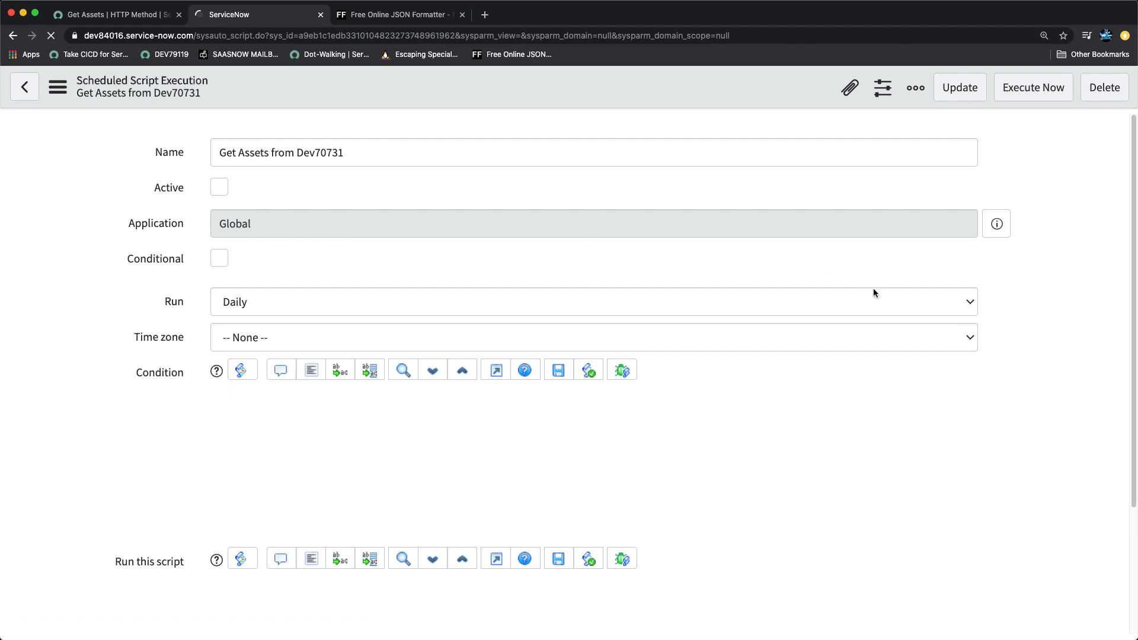
Step: Filter the navigator for "logs" and open the list of all system logs in a new browser tab
{"action": "left_click", "coordinate": [97, 15]}
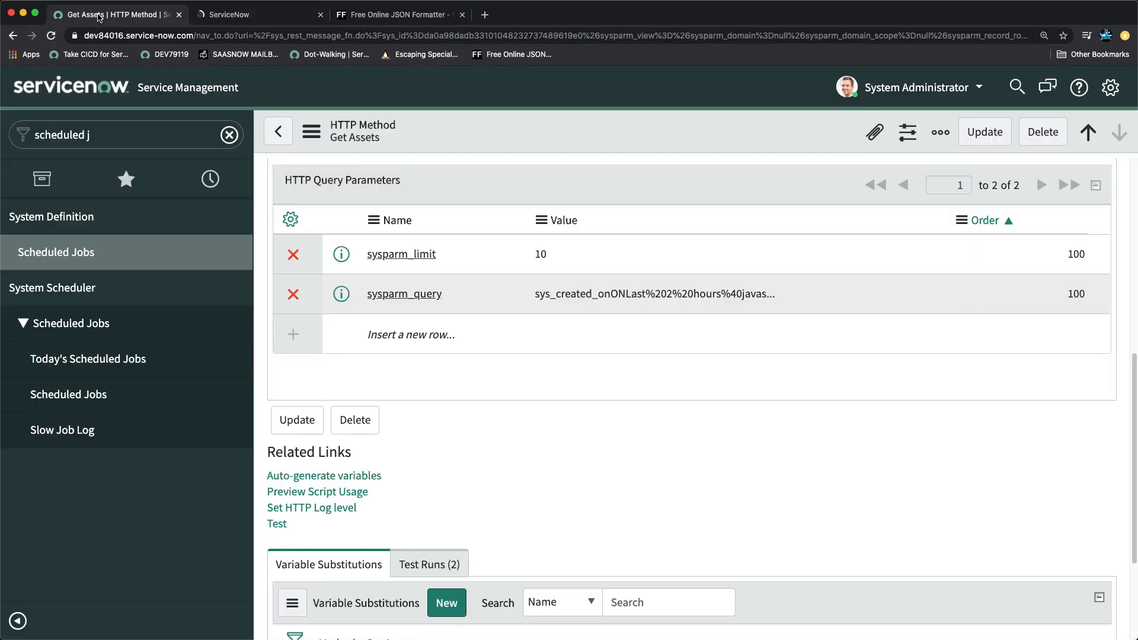
{"action": "left_click", "coordinate": [239, 17]}
{"action": "left_click", "coordinate": [116, 15]}
{"action": "left_click", "coordinate": [106, 133]}
{"action": "type", "text": "logs"}
{"action": "scroll", "coordinate": [74, 437], "scroll_direction": "down", "scroll_amount": 5}
{"action": "scroll", "coordinate": [74, 437], "scroll_direction": "down", "scroll_amount": 10}
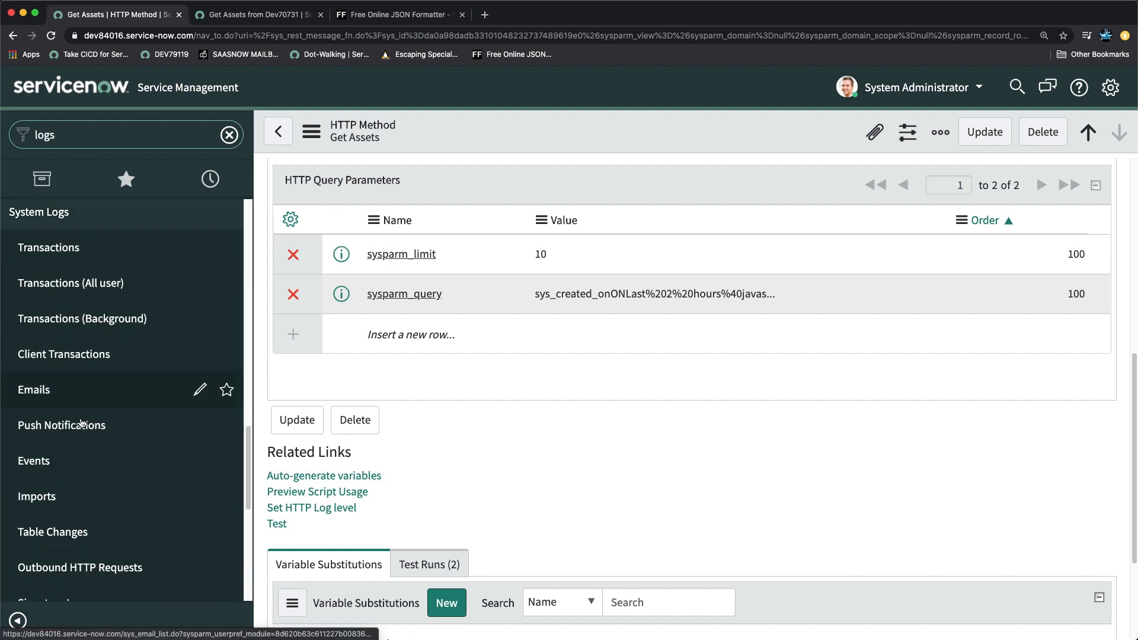
{"action": "scroll", "coordinate": [55, 417], "scroll_direction": "down", "scroll_amount": 3}
{"action": "left_click", "coordinate": [37, 363], "text": "super"}
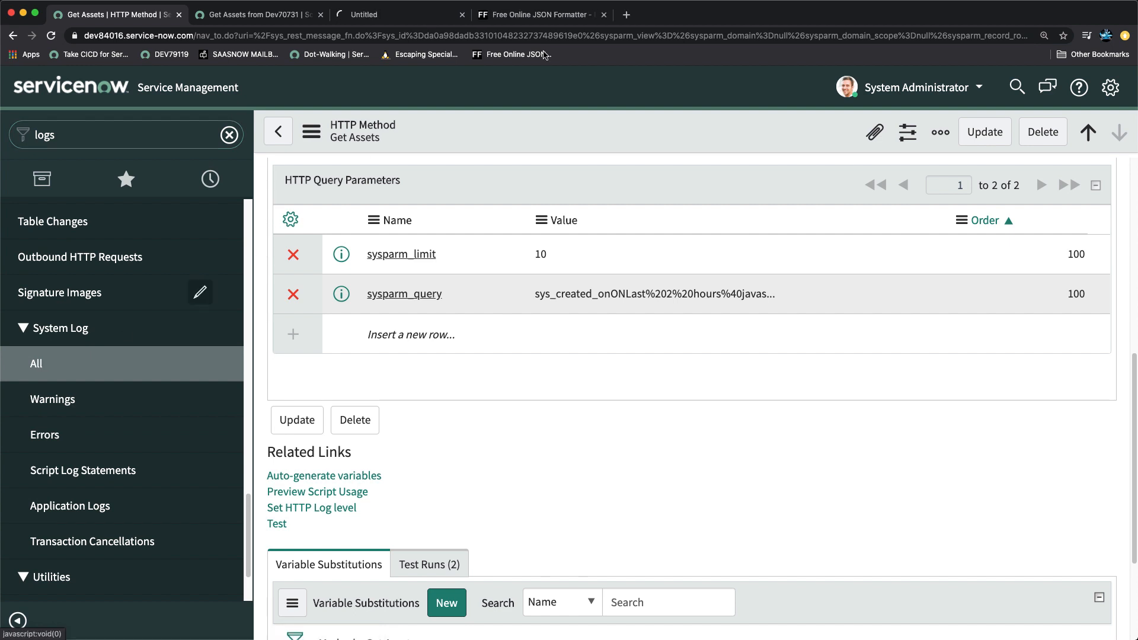
{"action": "left_click", "coordinate": [391, 17]}
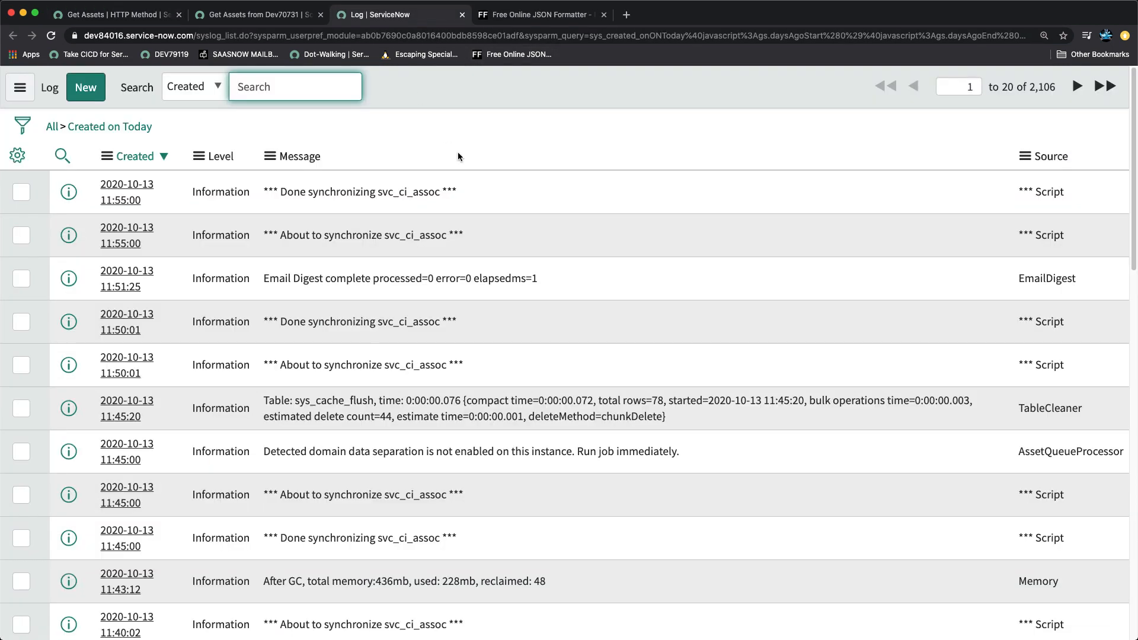
Step: Return to the Get Assets from Dev70731 scheduled job and execute it immediately
{"action": "left_click", "coordinate": [255, 15]}
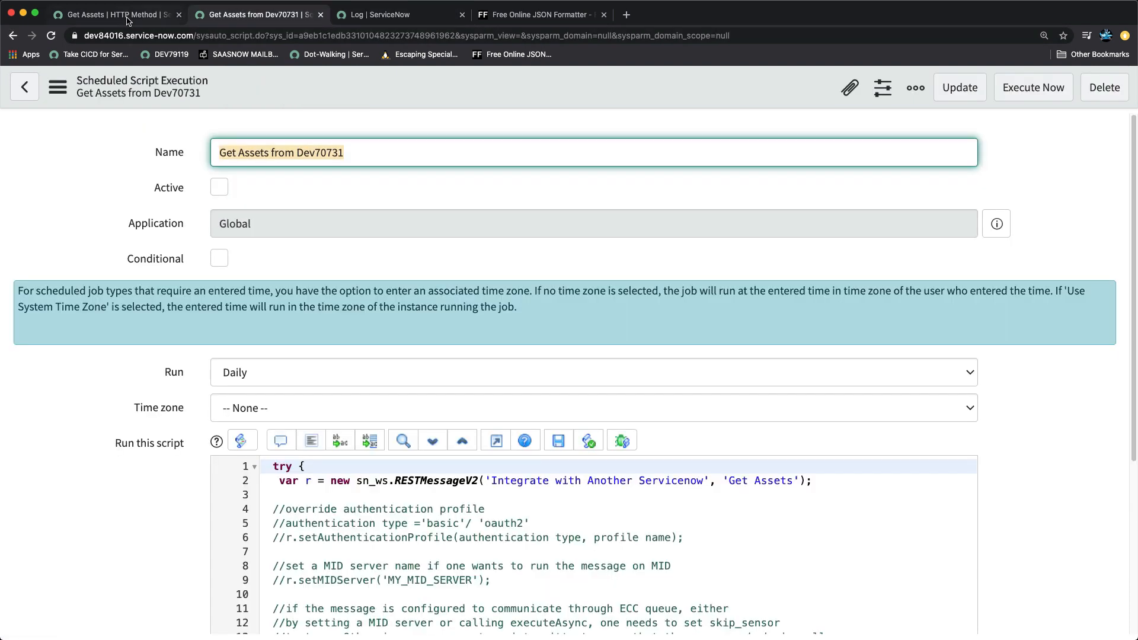
{"action": "left_click", "coordinate": [1054, 157]}
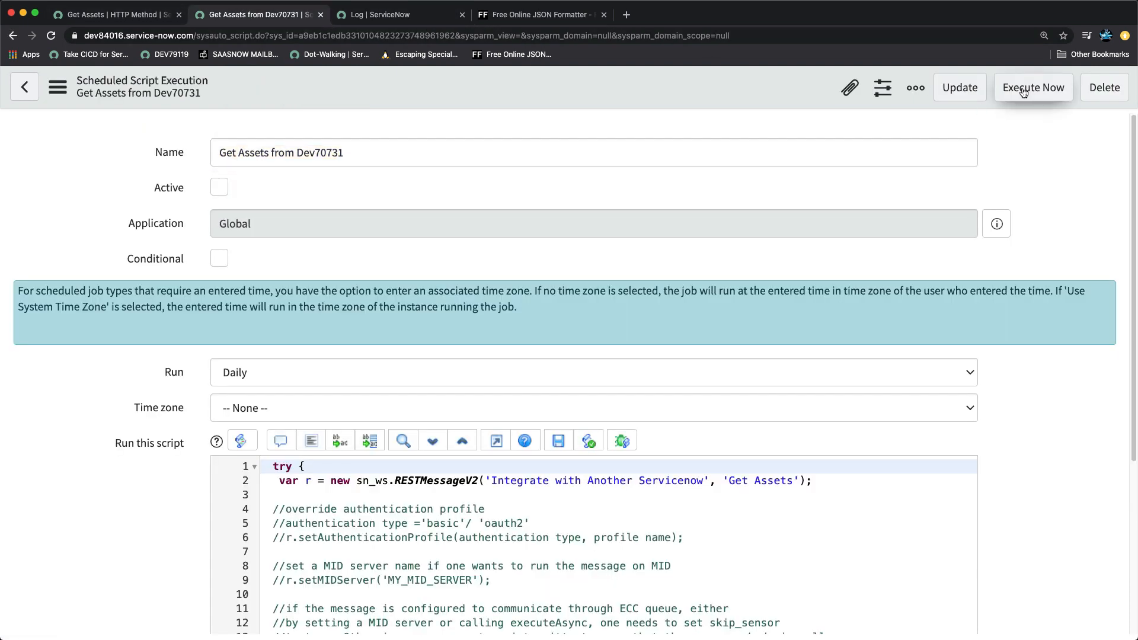
{"action": "left_click", "coordinate": [1022, 94]}
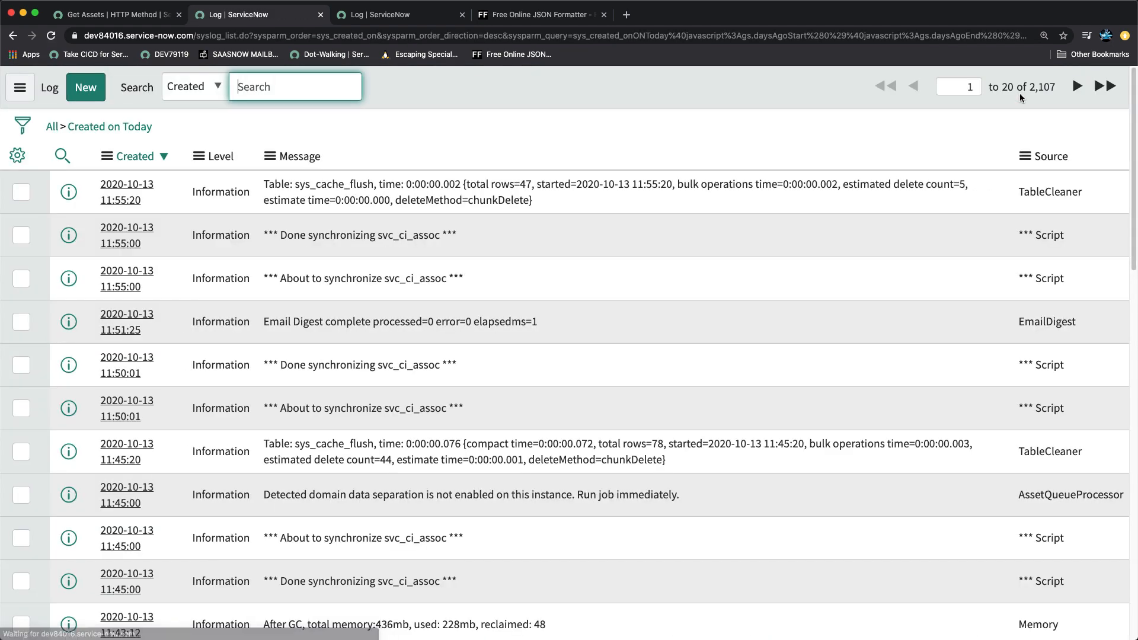
Step: Refresh the system log list and examine the full response body in the ParseDemo entry
{"action": "left_click", "coordinate": [394, 15]}
{"action": "left_click", "coordinate": [19, 87]}
{"action": "left_click", "coordinate": [66, 188]}
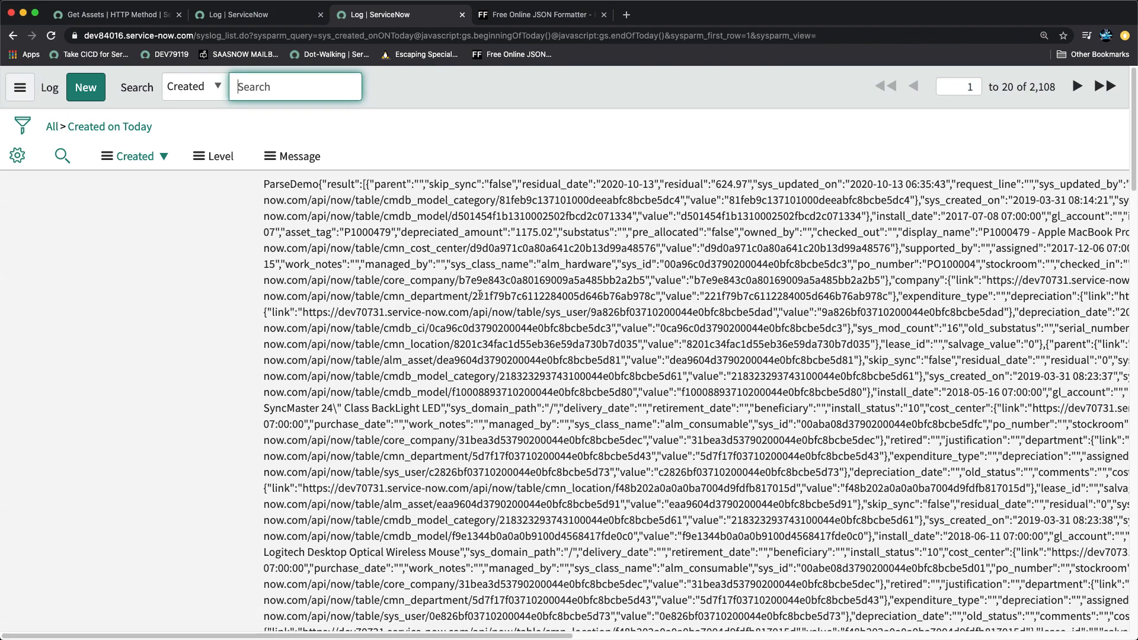
{"action": "scroll", "coordinate": [479, 296], "scroll_direction": "down", "scroll_amount": 10}
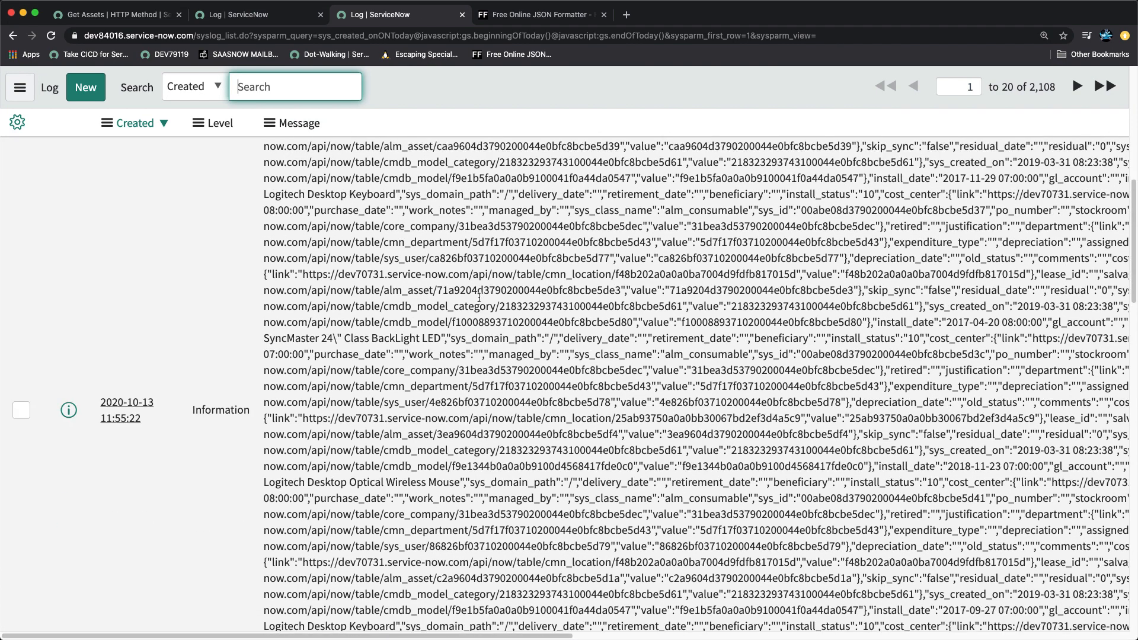
{"action": "scroll", "coordinate": [485, 294], "scroll_direction": "up", "scroll_amount": 8}
{"action": "scroll", "coordinate": [484, 294], "scroll_direction": "up", "scroll_amount": 5}
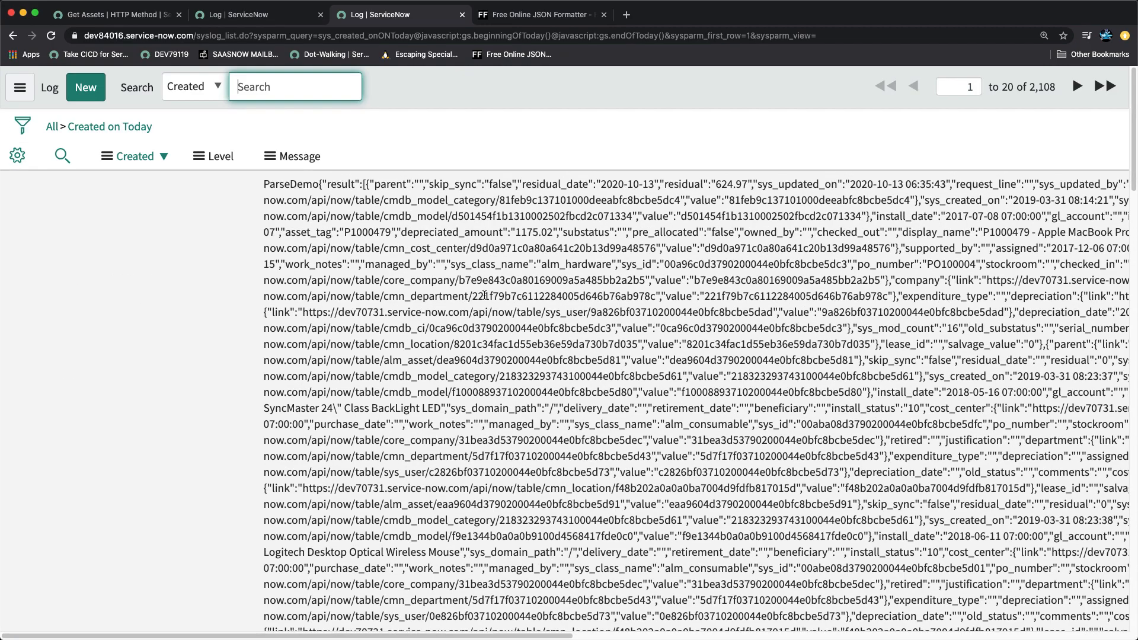
{"action": "scroll", "coordinate": [640, 445], "scroll_direction": "down", "scroll_amount": 15}
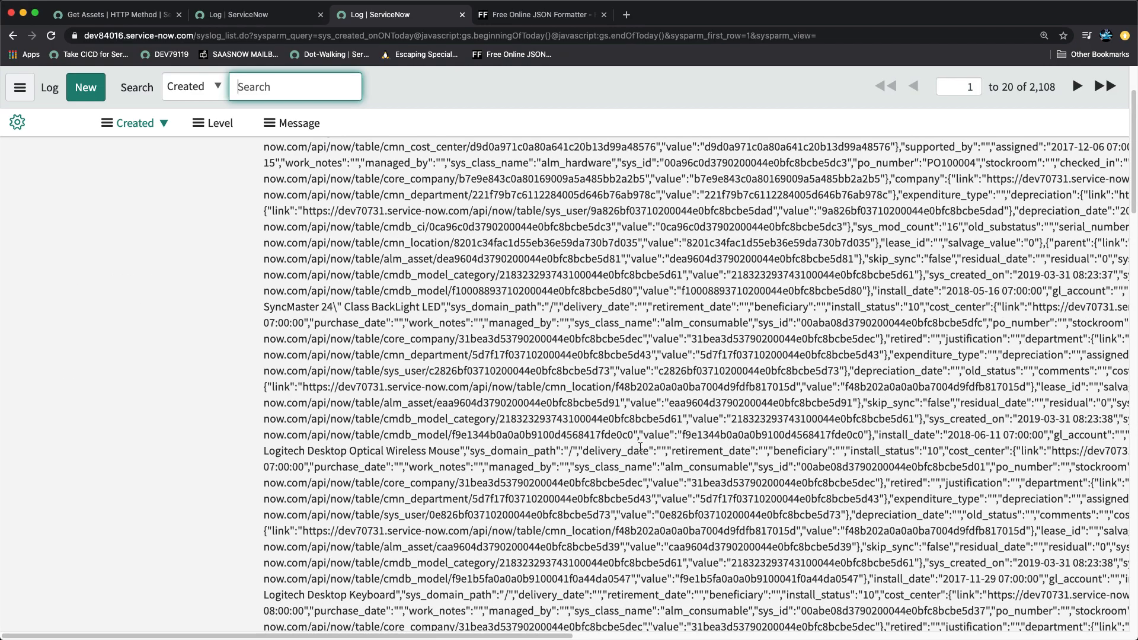
{"action": "scroll", "coordinate": [640, 445], "scroll_direction": "down", "scroll_amount": 8}
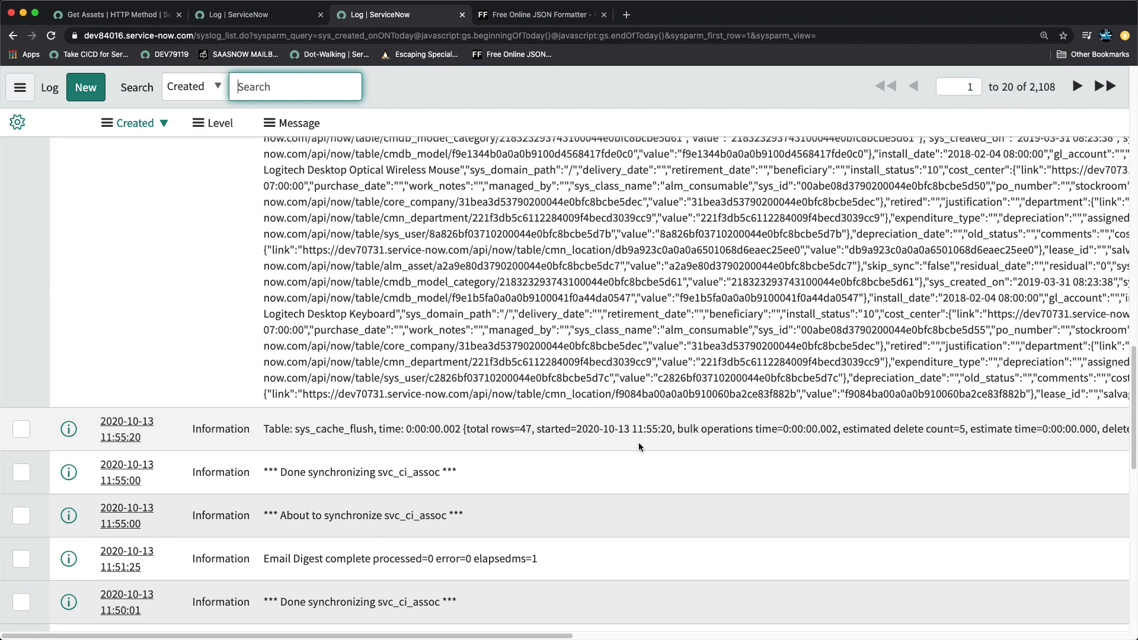
{"action": "scroll", "coordinate": [639, 442], "scroll_direction": "up", "scroll_amount": 20}
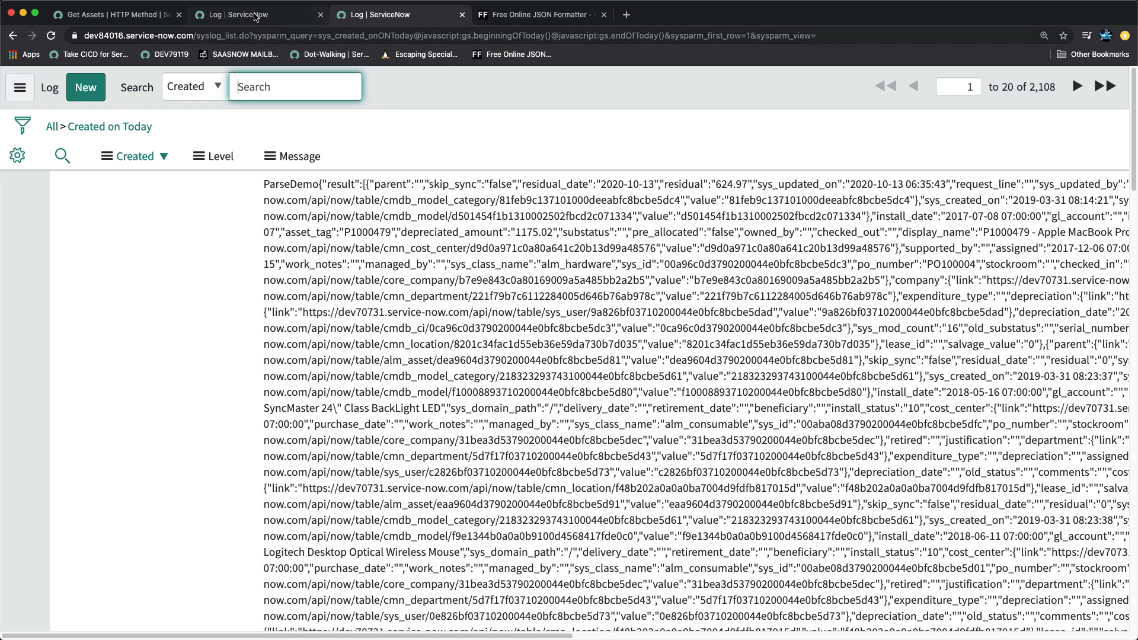
Step: Remove the sysparm_query and sysparm_limit query parameters from the Get Assets HTTP method and save the record
{"action": "left_click", "coordinate": [256, 18]}
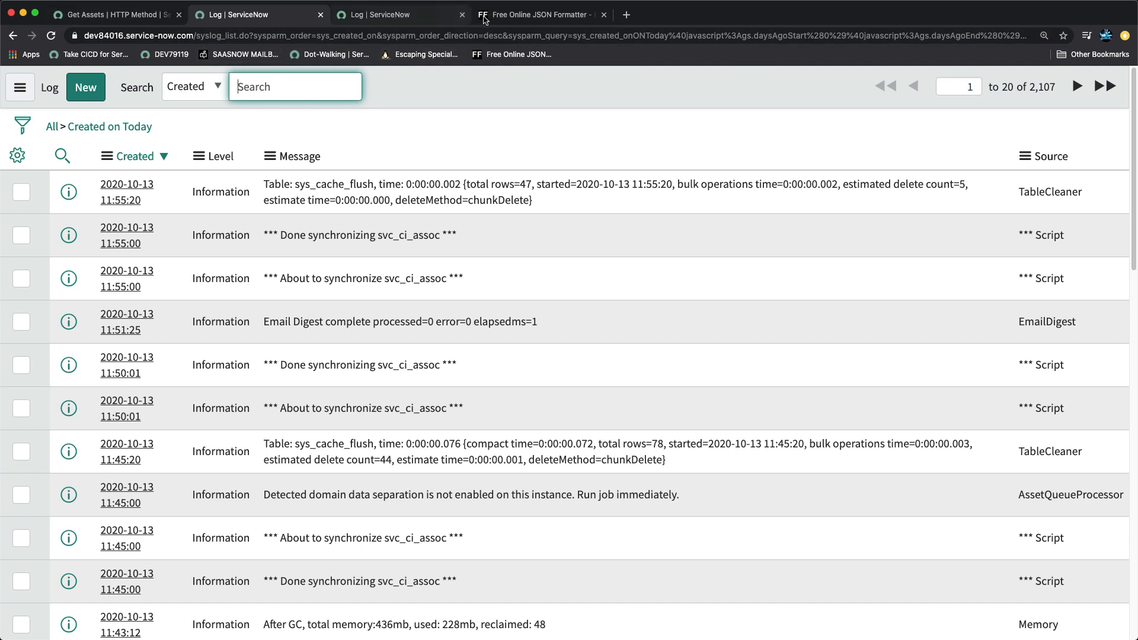
{"action": "left_click", "coordinate": [84, 15]}
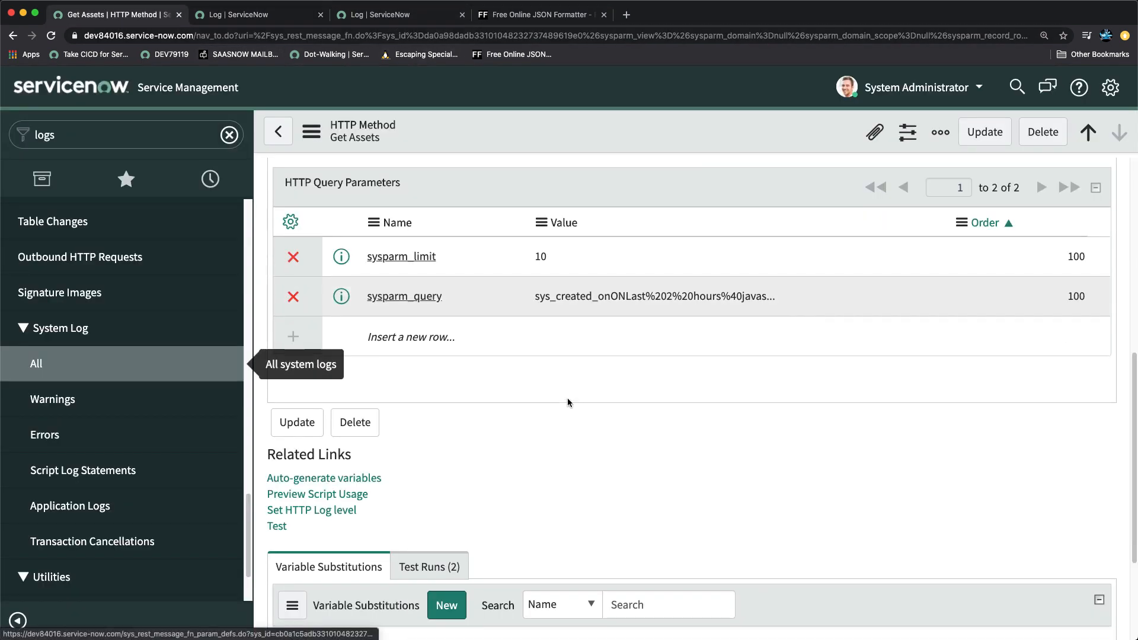
{"action": "scroll", "coordinate": [566, 399], "scroll_direction": "up", "scroll_amount": 5}
{"action": "scroll", "coordinate": [584, 405], "scroll_direction": "down", "scroll_amount": 4}
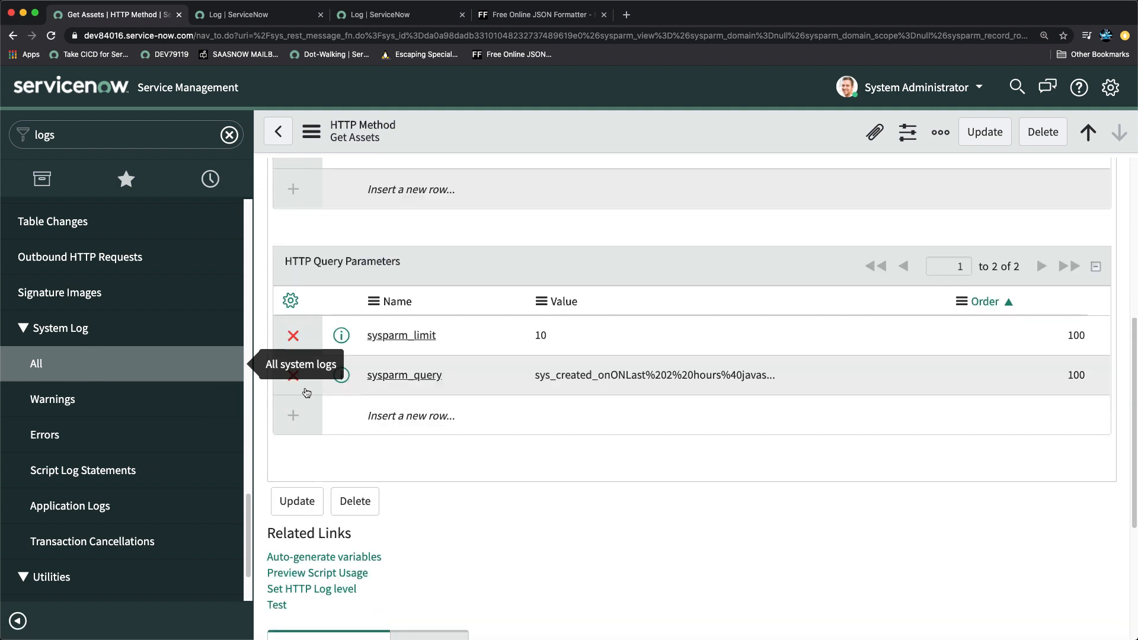
{"action": "left_click", "coordinate": [298, 378]}
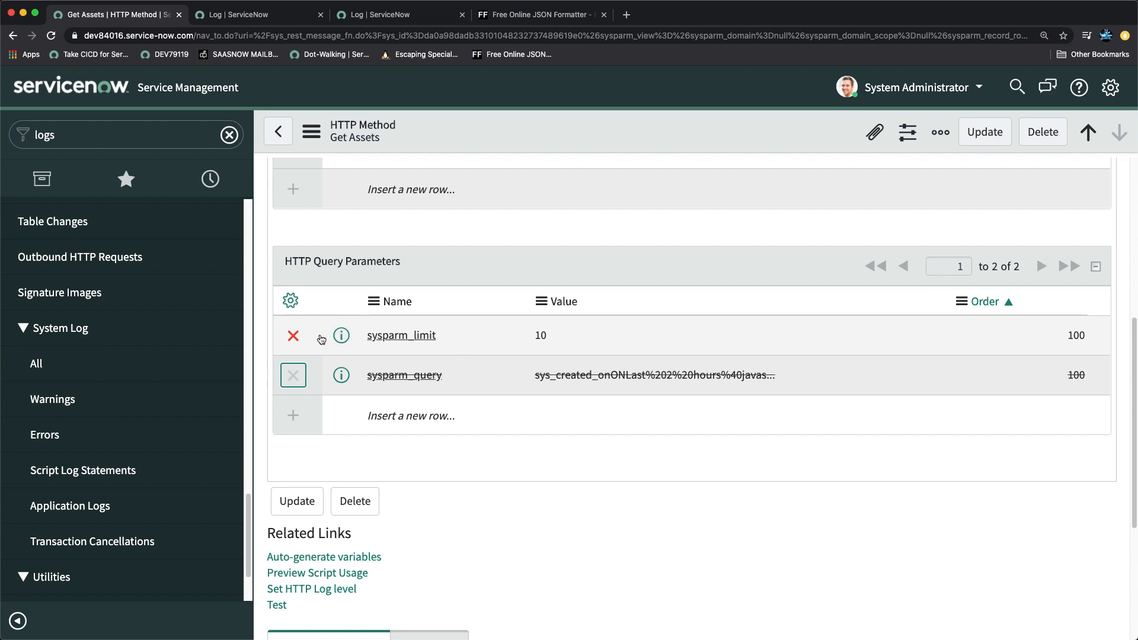
{"action": "left_click", "coordinate": [293, 336]}
{"action": "scroll", "coordinate": [599, 344], "scroll_direction": "up", "scroll_amount": 6}
{"action": "scroll", "coordinate": [598, 348], "scroll_direction": "down", "scroll_amount": 2}
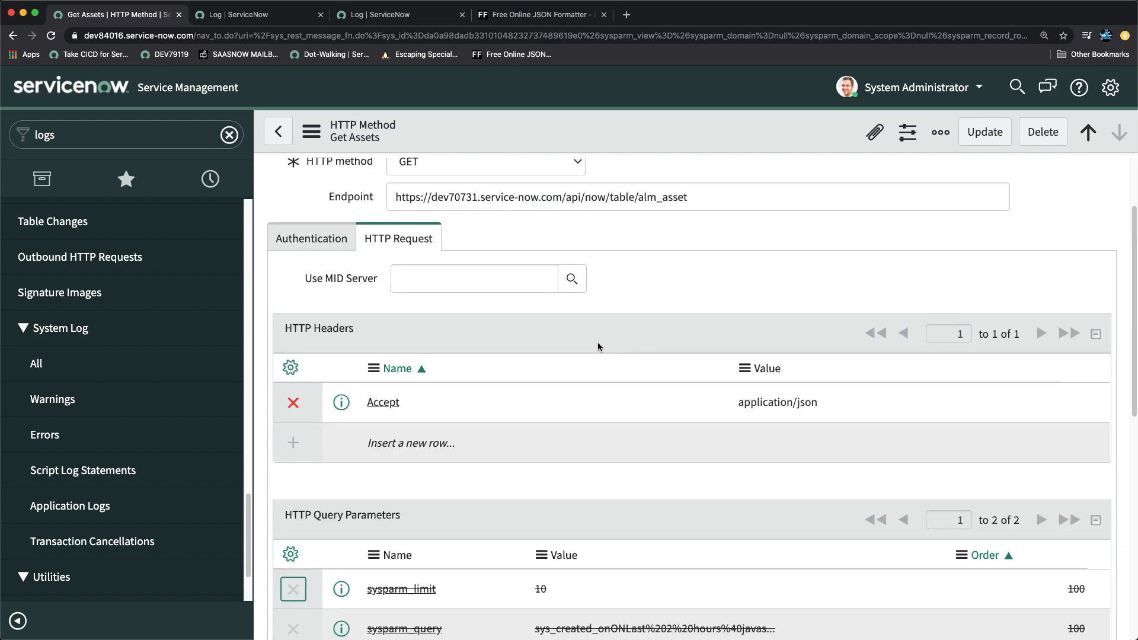
{"action": "right_click", "coordinate": [605, 138]}
{"action": "left_click", "coordinate": [630, 151]}
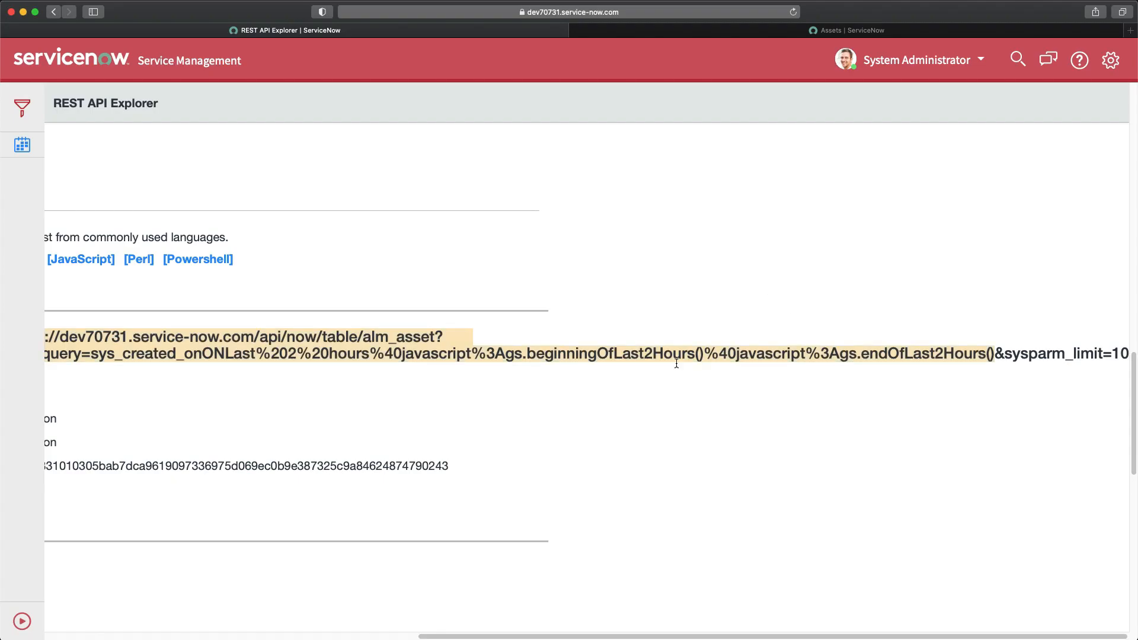
Step: Replace the Get Assets endpoint with the full alm_asset request URL, including its sysparm_query filter, copied from the REST API Explorer on dev70731
{"action": "left_click_drag", "start_coordinate": [548, 634], "coordinate": [371, 619]}
{"action": "left_click_drag", "start_coordinate": [274, 333], "coordinate": [1132, 372]}
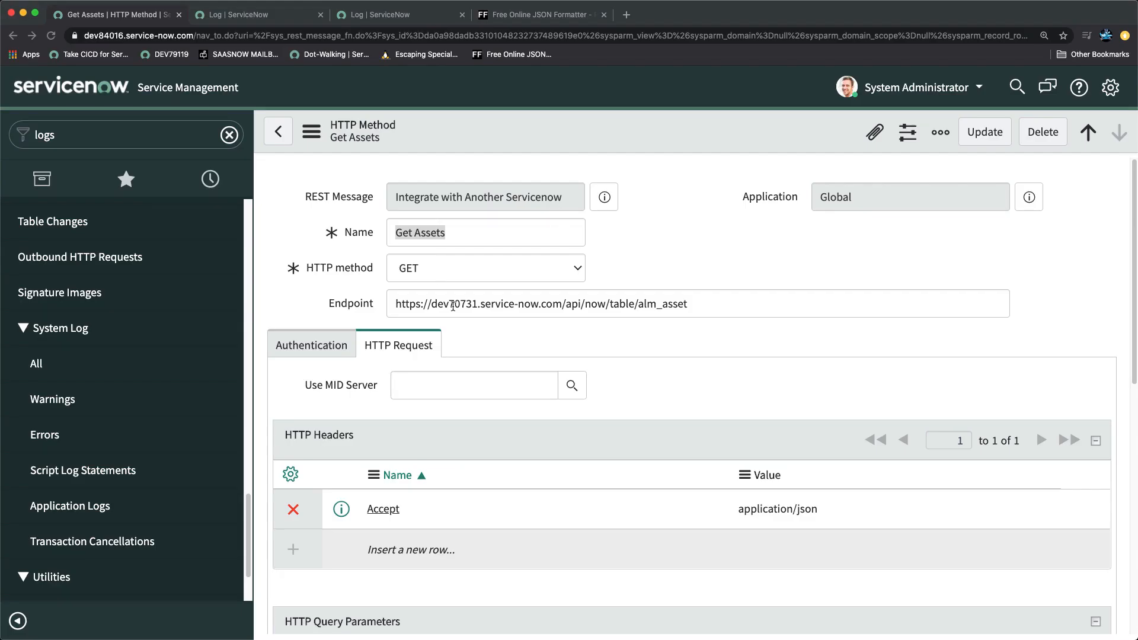
{"action": "triple_click", "coordinate": [655, 300]}
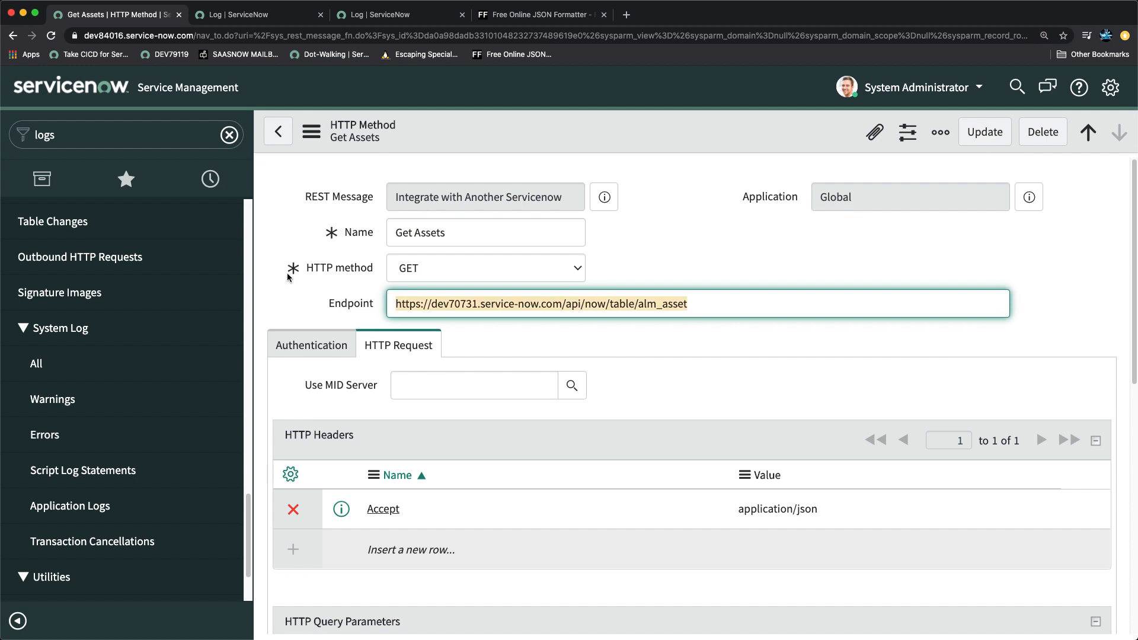
{"action": "key", "text": "ctrl+v"}
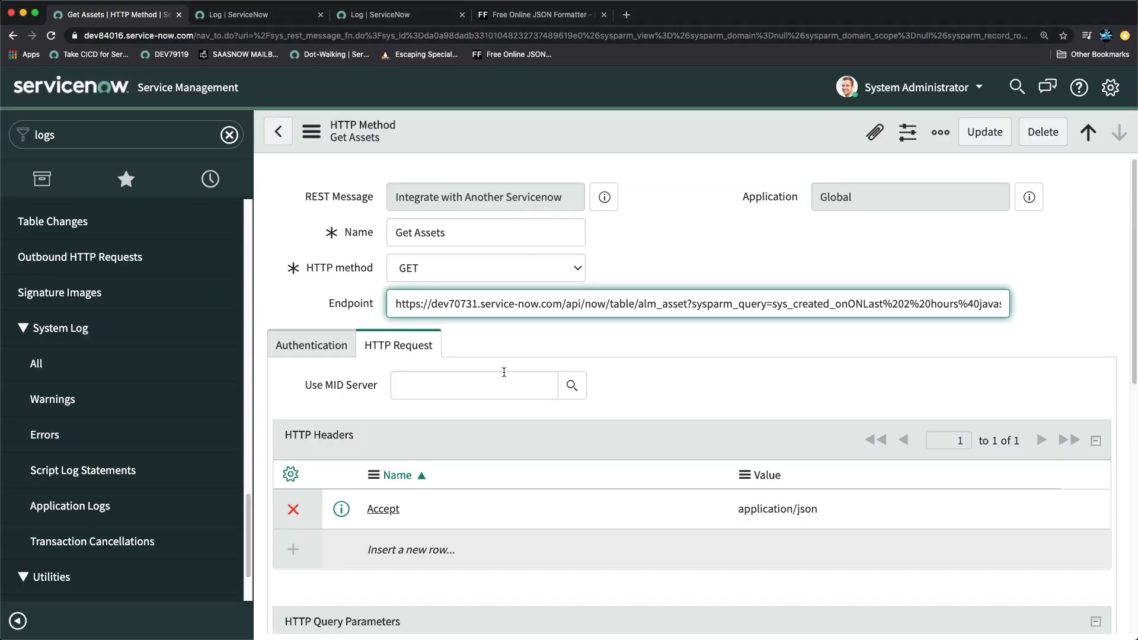
Step: Return from the older system log list to the Get Assets from Dev70731 scheduled job and view its script
{"action": "left_click", "coordinate": [391, 16]}
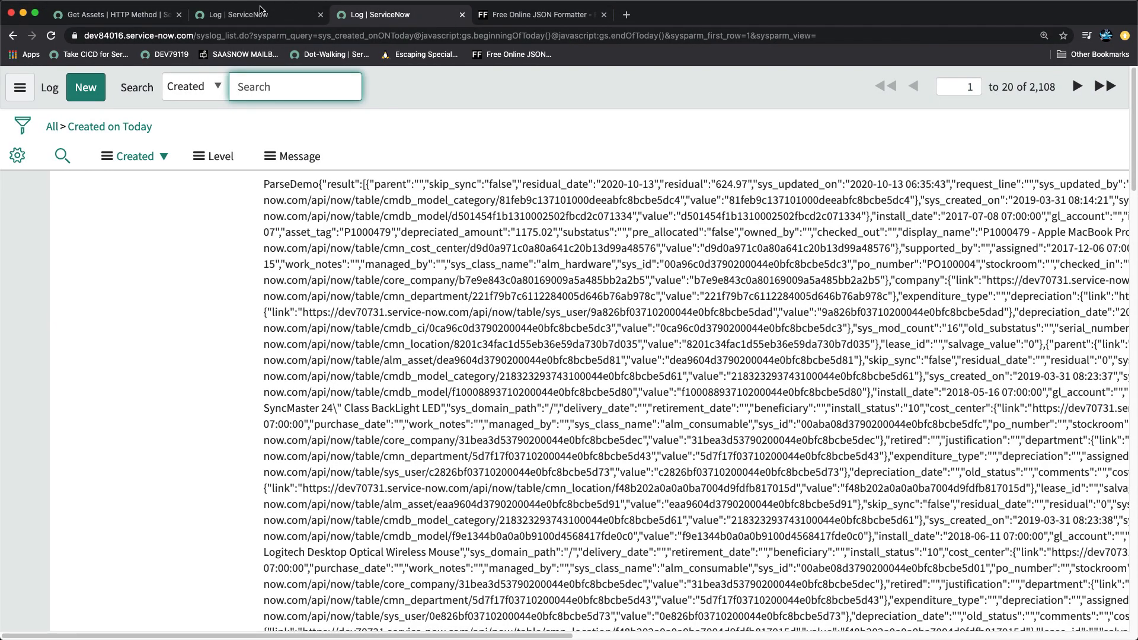
{"action": "left_click", "coordinate": [293, 15]}
{"action": "left_click", "coordinate": [17, 39]}
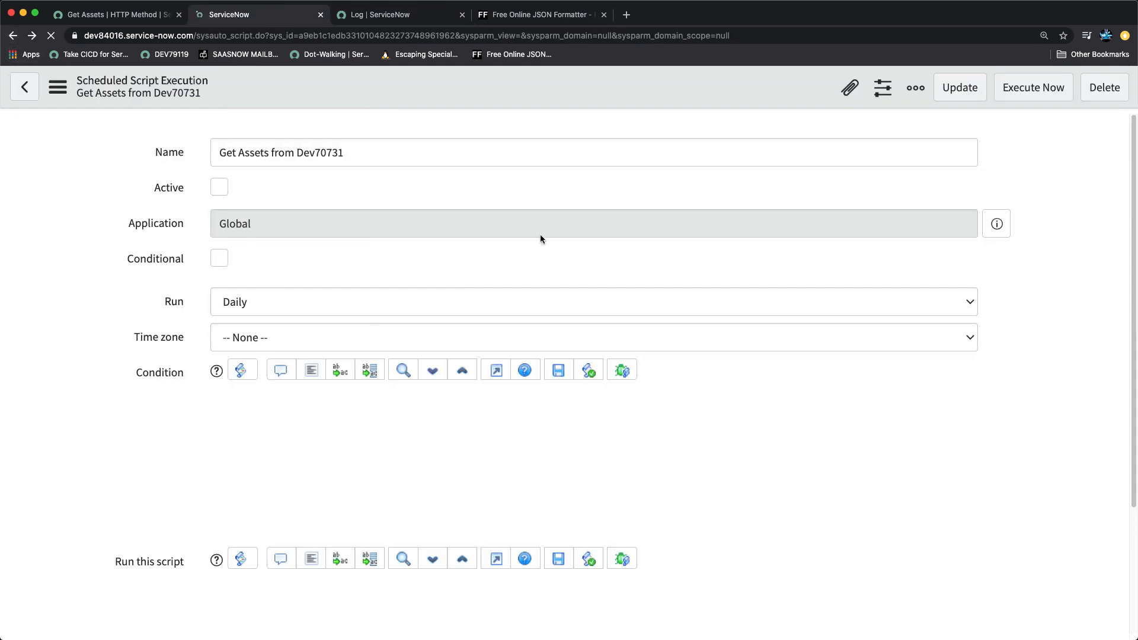
{"action": "scroll", "coordinate": [426, 450], "scroll_direction": "down", "scroll_amount": 3}
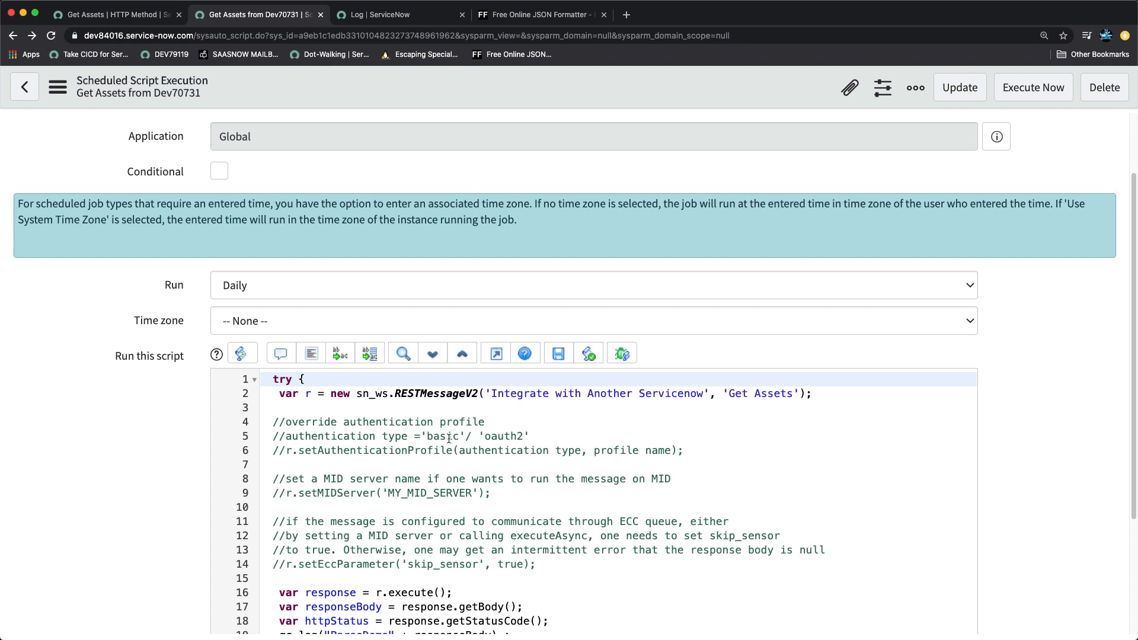
Step: Check the HTTP headers and query parameters of the Get Assets method and save it with the new endpoint
{"action": "left_click", "coordinate": [113, 14]}
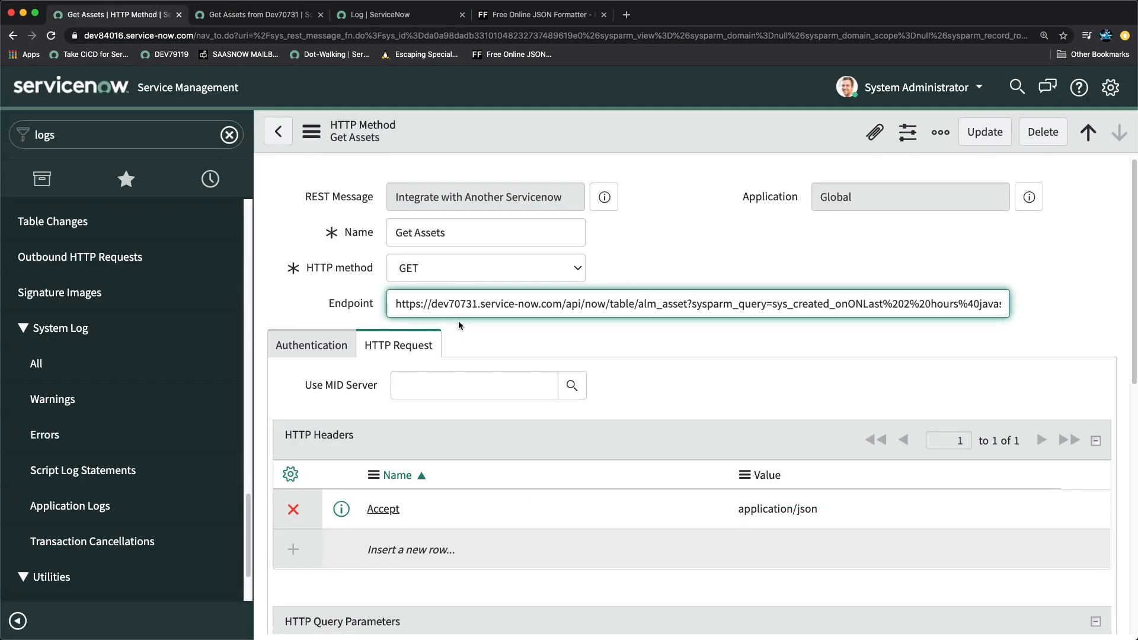
{"action": "scroll", "coordinate": [460, 326], "scroll_direction": "down", "scroll_amount": 1}
{"action": "scroll", "coordinate": [457, 321], "scroll_direction": "down", "scroll_amount": 5}
{"action": "scroll", "coordinate": [483, 322], "scroll_direction": "up", "scroll_amount": 1}
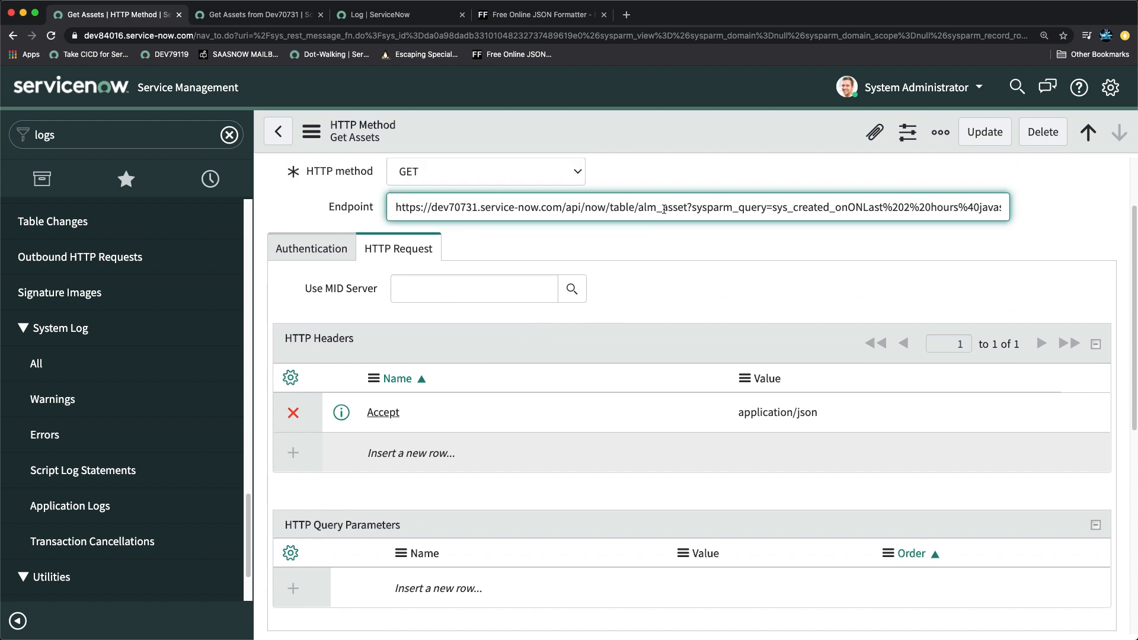
{"action": "scroll", "coordinate": [474, 337], "scroll_direction": "down", "scroll_amount": 8}
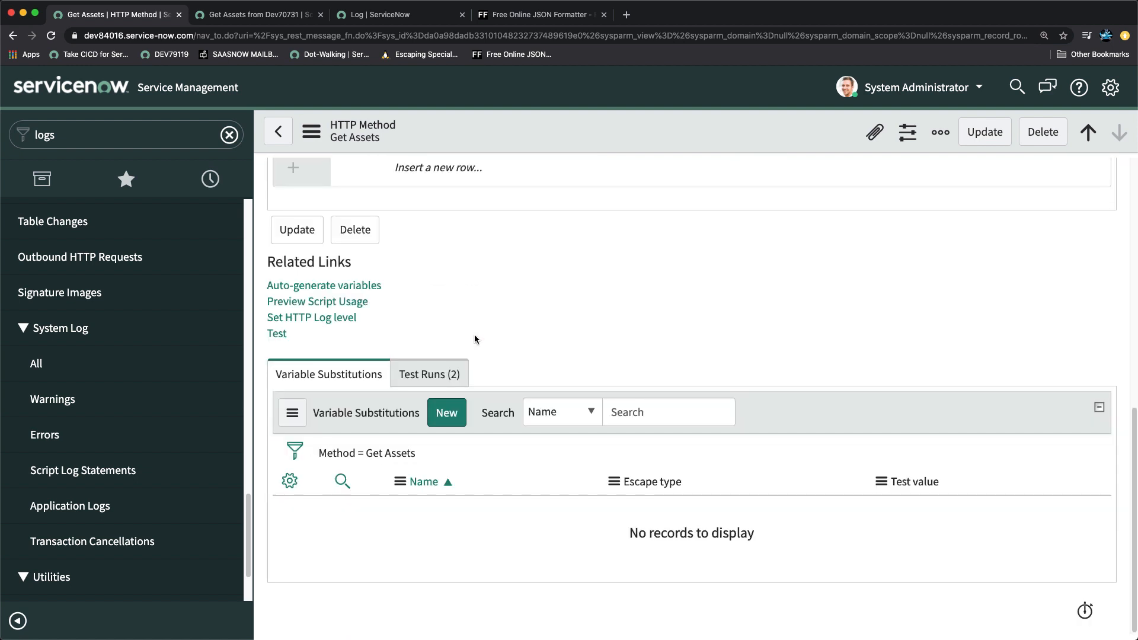
{"action": "scroll", "coordinate": [478, 336], "scroll_direction": "up", "scroll_amount": 8}
{"action": "right_click", "coordinate": [598, 115]}
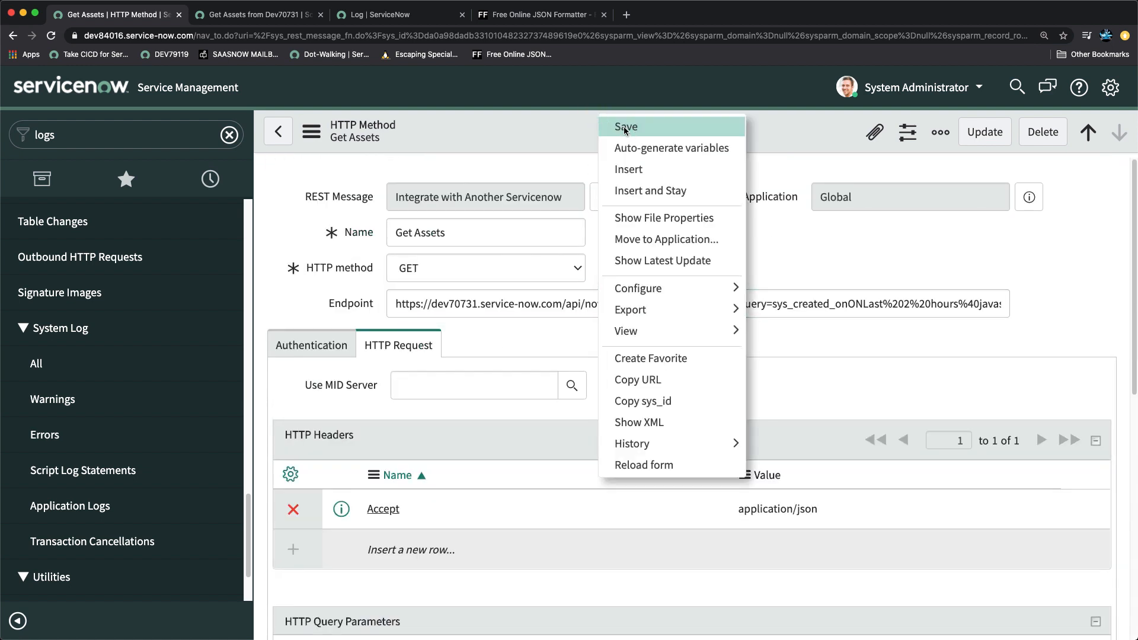
{"action": "left_click", "coordinate": [624, 126]}
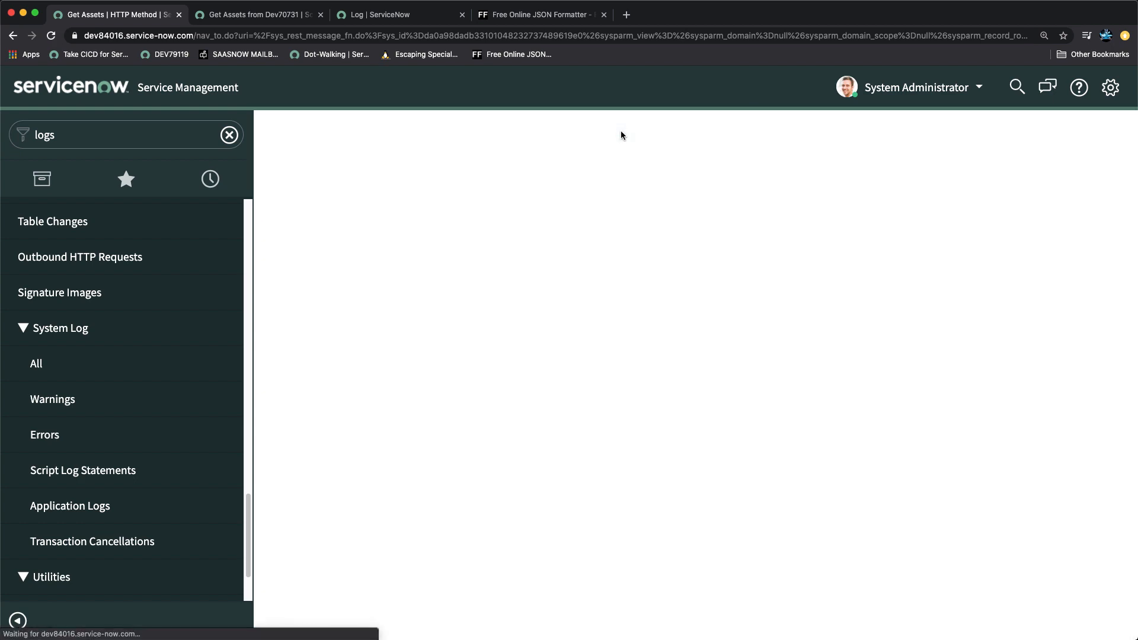
Step: Copy the complete ParseDemo message from the system log and format it in the online JSON Formatter with 3 spaces per indent level
{"action": "left_click", "coordinate": [388, 15]}
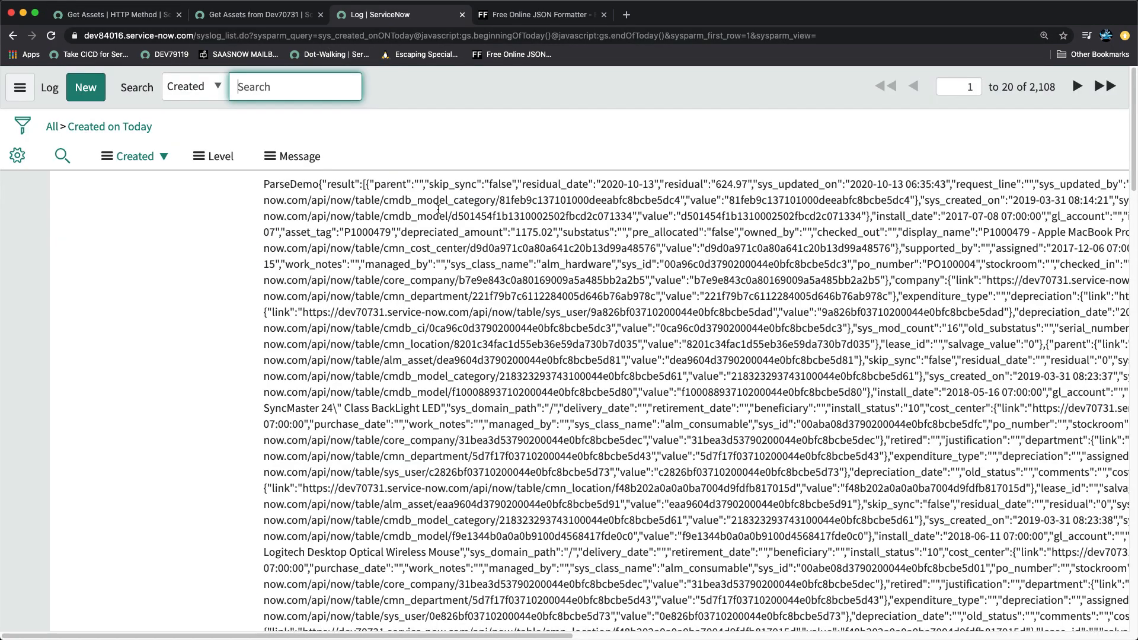
{"action": "scroll", "coordinate": [294, 180], "scroll_direction": "down", "scroll_amount": 3}
{"action": "scroll", "coordinate": [312, 203], "scroll_direction": "up", "scroll_amount": 3}
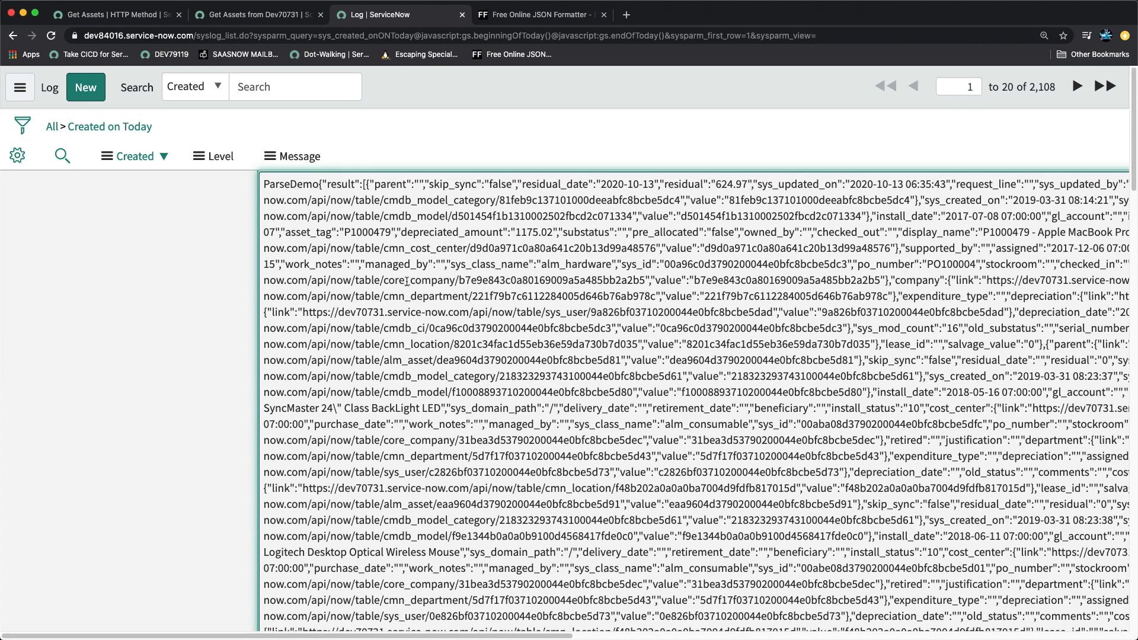
{"action": "left_click_drag", "start_coordinate": [264, 186], "coordinate": [655, 224]}
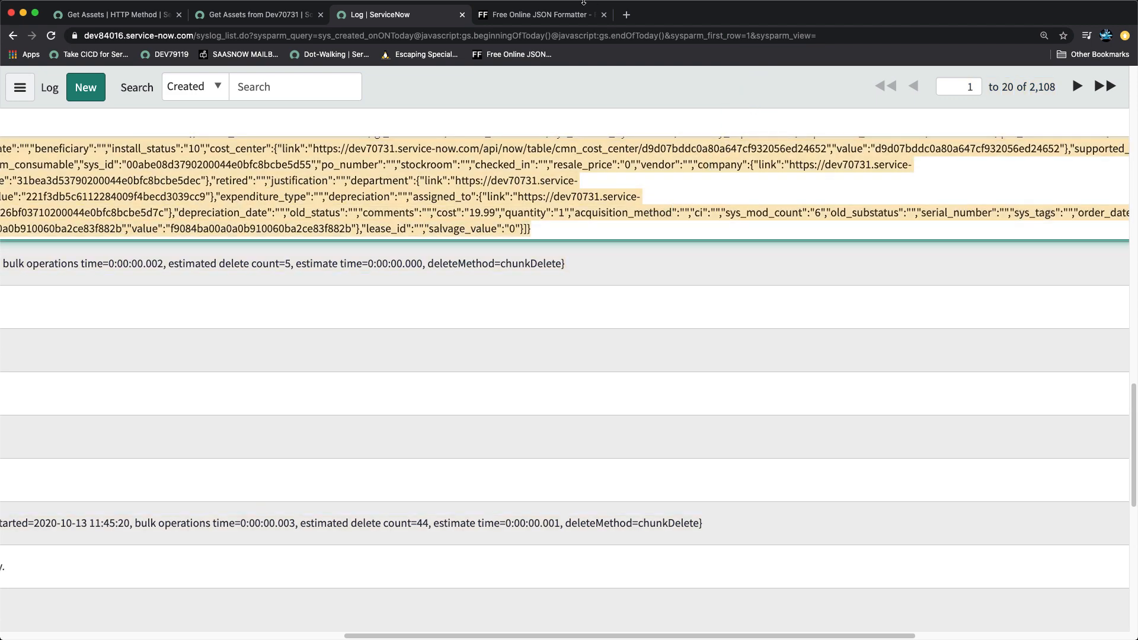
{"action": "left_click", "coordinate": [514, 14]}
{"action": "scroll", "coordinate": [507, 272], "scroll_direction": "up", "scroll_amount": 10}
{"action": "left_click", "coordinate": [496, 249]}
{"action": "key", "text": "super+a"}
{"action": "key", "text": "super+v"}
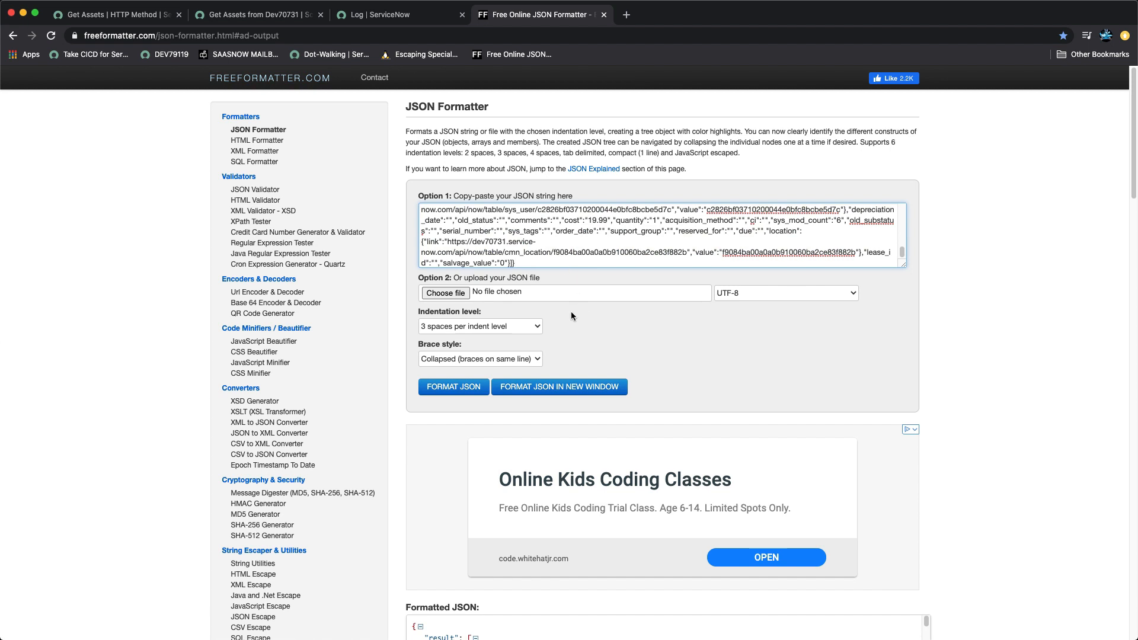
{"action": "left_click", "coordinate": [442, 387]}
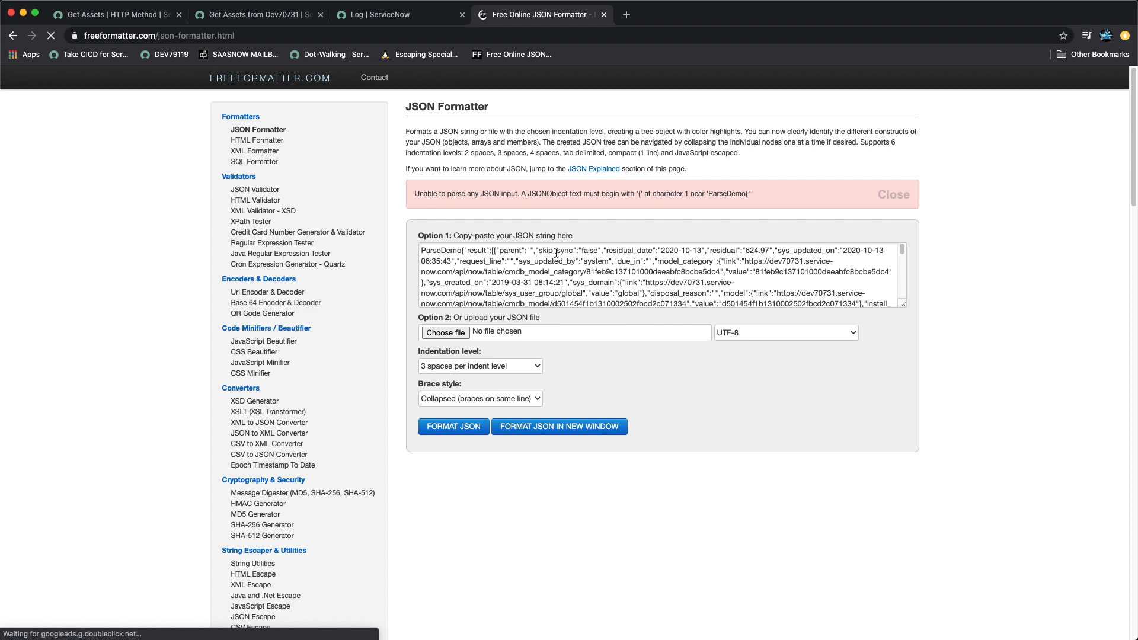
Step: Delete the ParseDemo prefix from the pasted JSON string and format it again
{"action": "left_click_drag", "start_coordinate": [461, 250], "coordinate": [389, 247]}
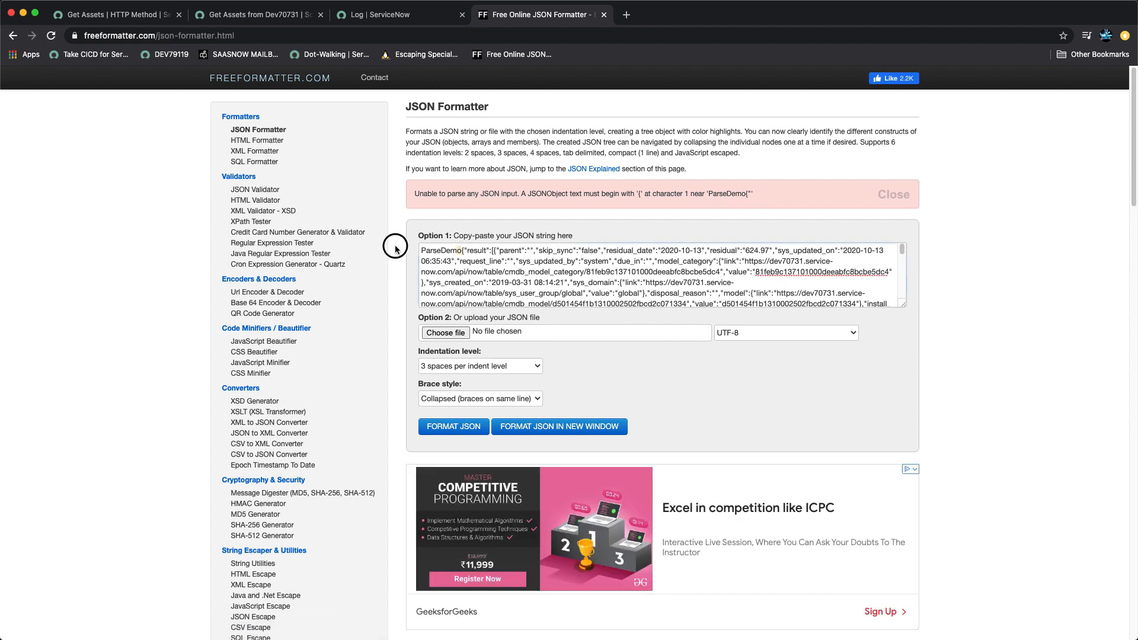
{"action": "key", "text": "BackSpace"}
{"action": "left_click", "coordinate": [436, 427]}
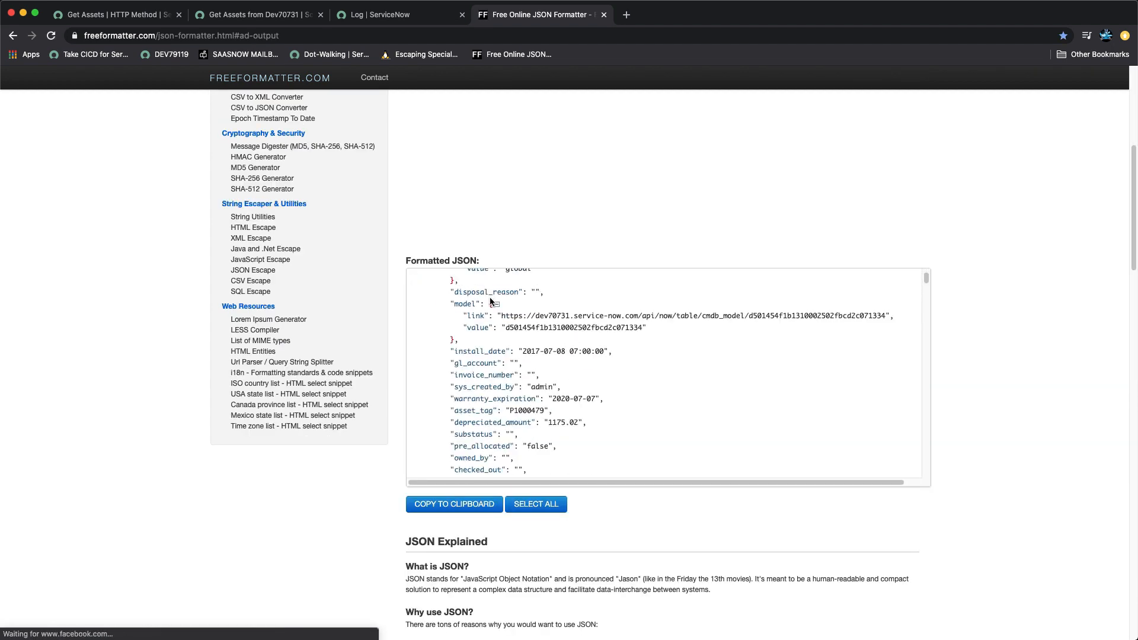
Step: Collapse the first three asset records in the formatted result array to inspect how many assets were returned
{"action": "scroll", "coordinate": [491, 301], "scroll_direction": "up", "scroll_amount": 4}
{"action": "left_click", "coordinate": [447, 304]}
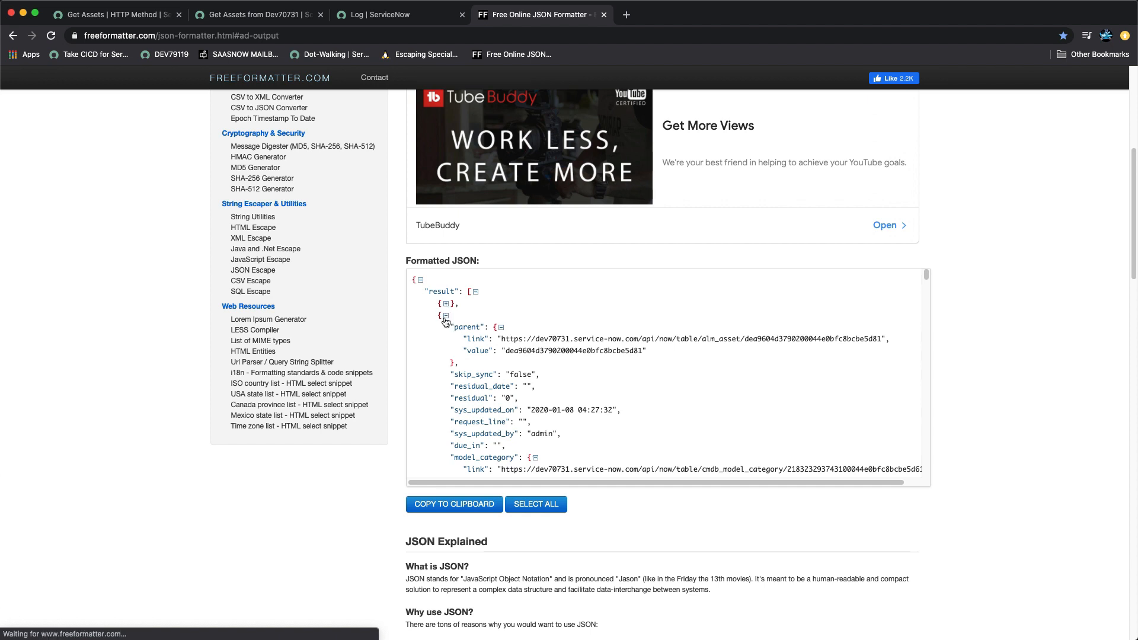
{"action": "left_click", "coordinate": [446, 316]}
{"action": "left_click", "coordinate": [446, 327]}
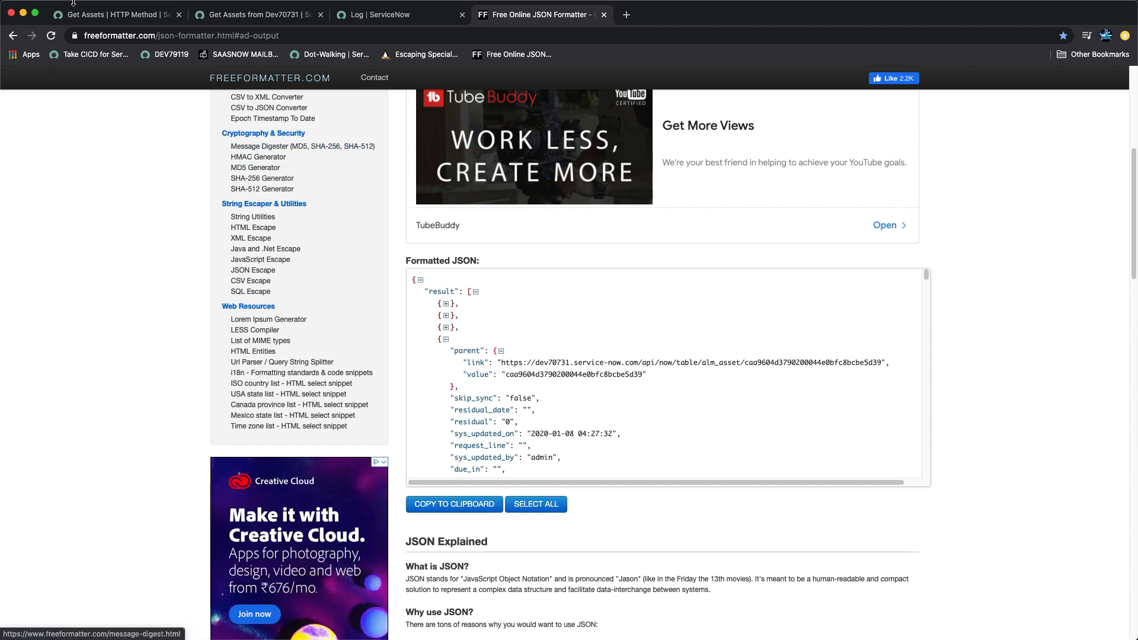
Step: Go back to the Get Assets from Dev70731 scheduled job, reload its form and execute it immediately
{"action": "left_click", "coordinate": [107, 15]}
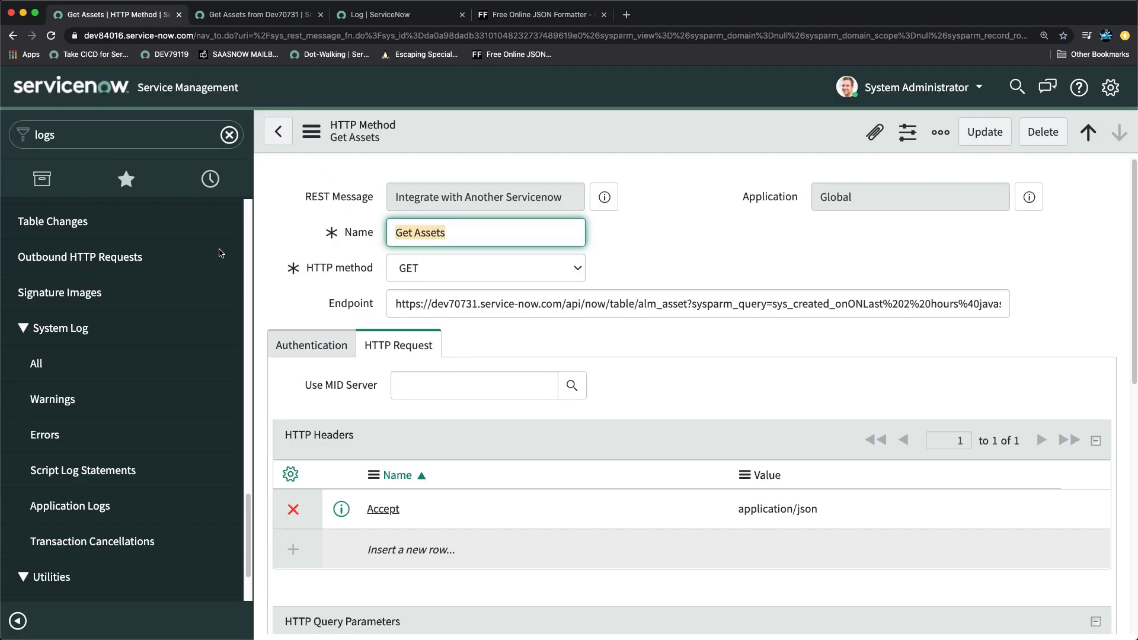
{"action": "left_click", "coordinate": [263, 15]}
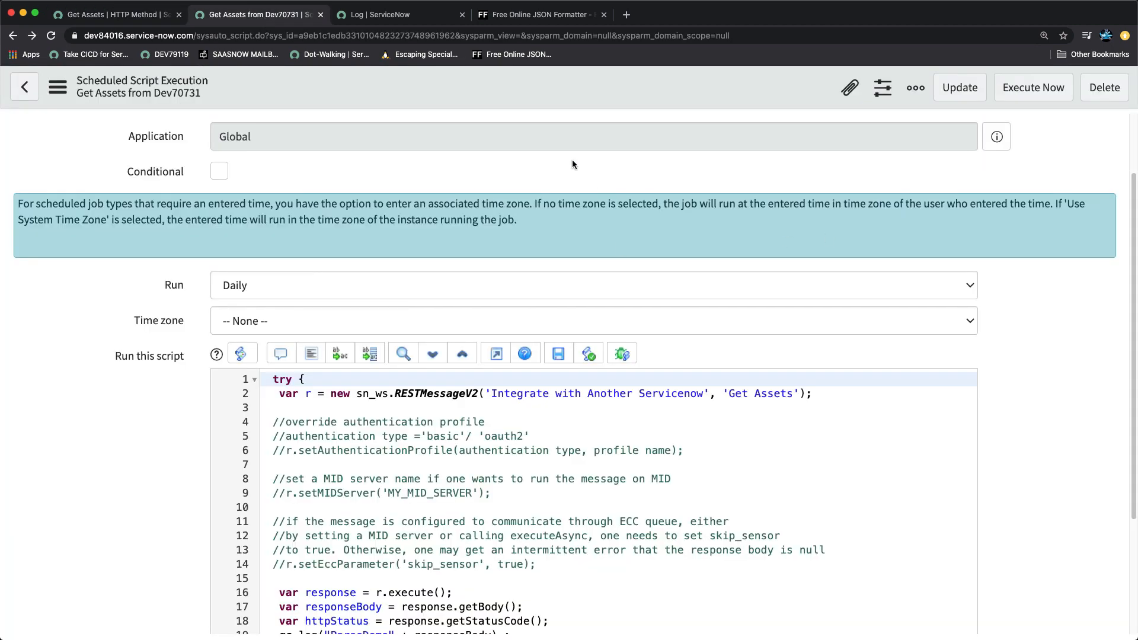
{"action": "scroll", "coordinate": [615, 350], "scroll_direction": "down", "scroll_amount": 3}
{"action": "scroll", "coordinate": [598, 327], "scroll_direction": "up", "scroll_amount": 5}
{"action": "scroll", "coordinate": [612, 336], "scroll_direction": "down", "scroll_amount": 5}
{"action": "scroll", "coordinate": [377, 330], "scroll_direction": "up", "scroll_amount": 5}
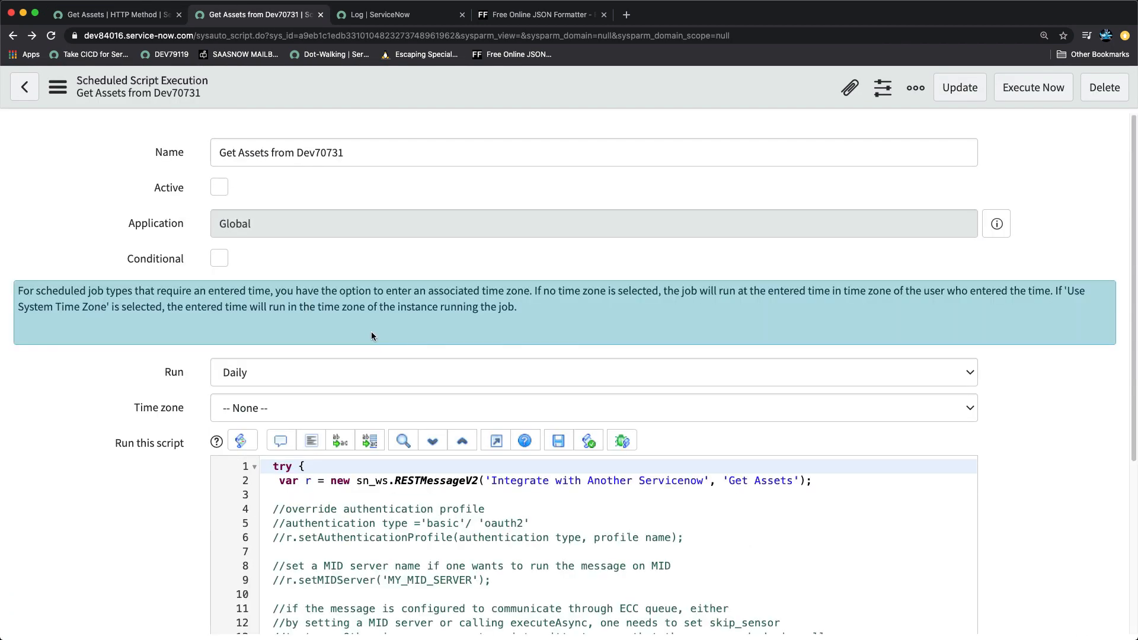
{"action": "right_click", "coordinate": [490, 88]}
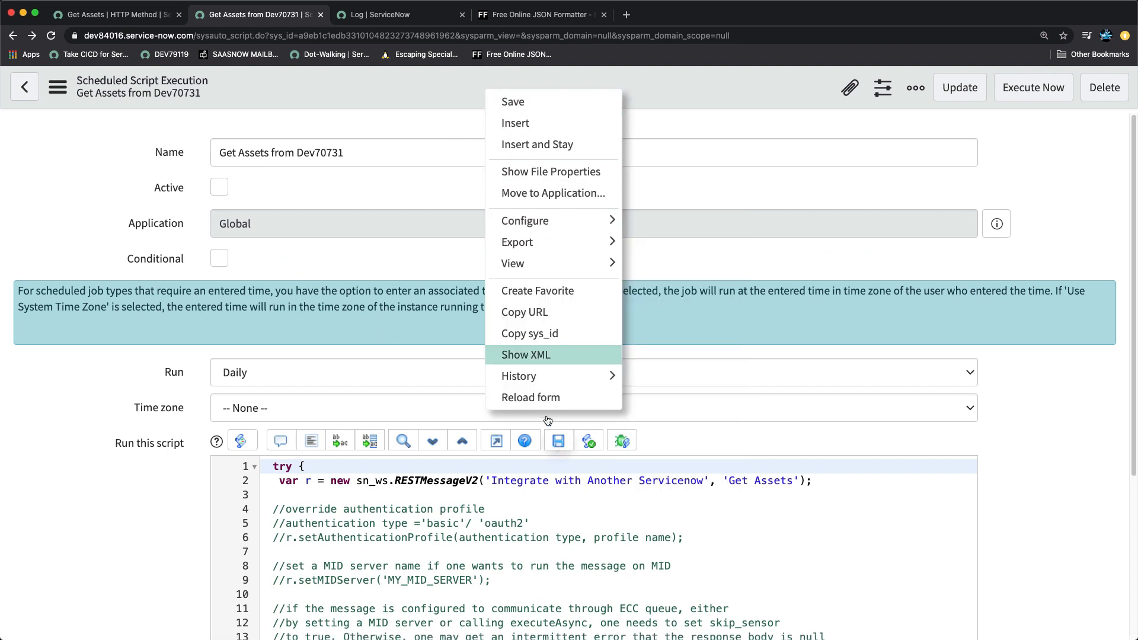
{"action": "left_click", "coordinate": [545, 394]}
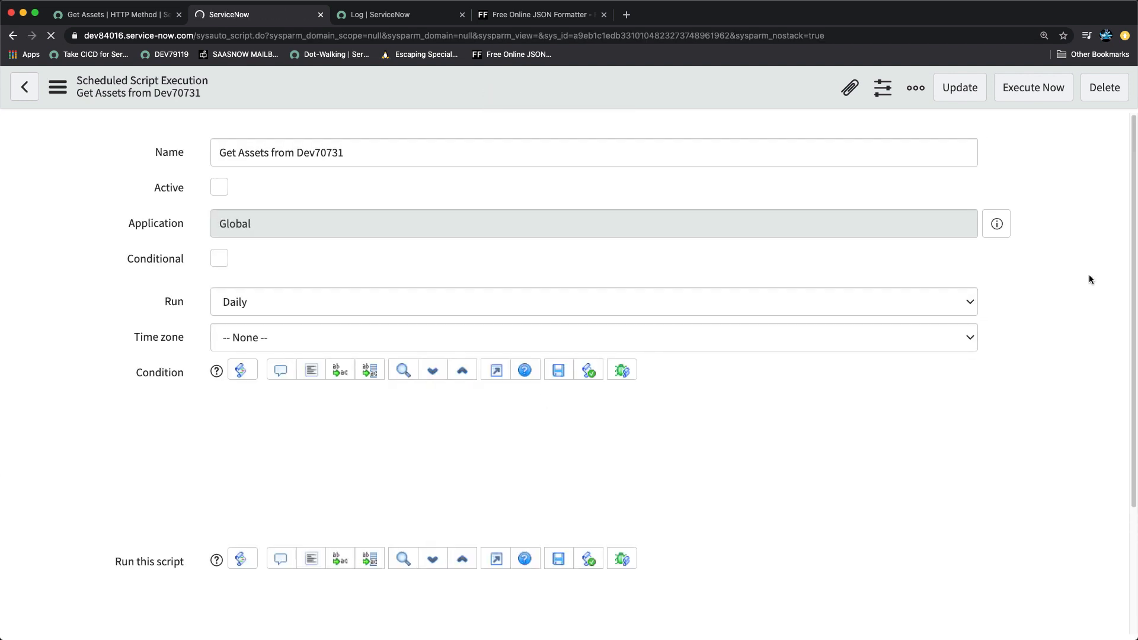
{"action": "left_click", "coordinate": [1025, 94]}
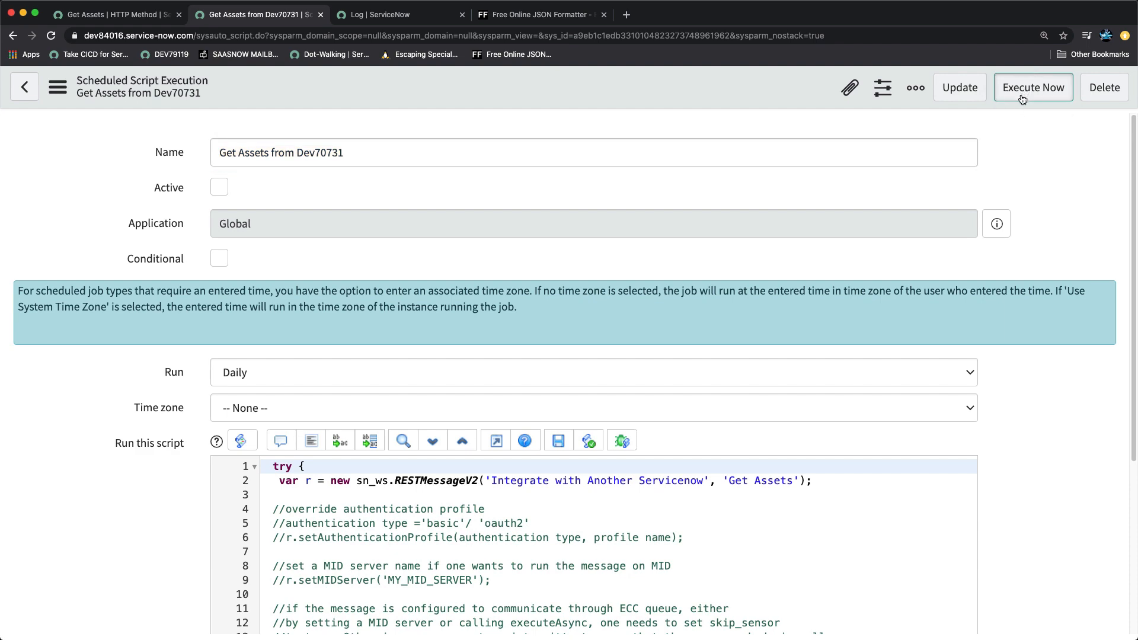
Step: Refresh the list of system log entries created today to check for the newest ParseDemo response
{"action": "left_click", "coordinate": [406, 17]}
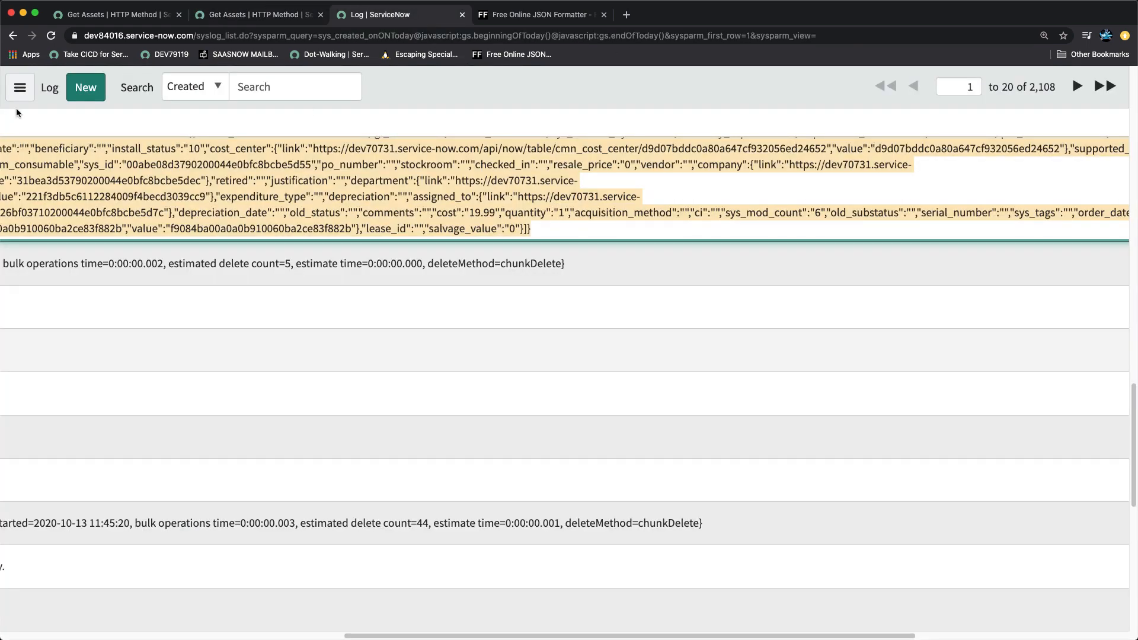
{"action": "left_click_drag", "start_coordinate": [697, 635], "coordinate": [204, 599]}
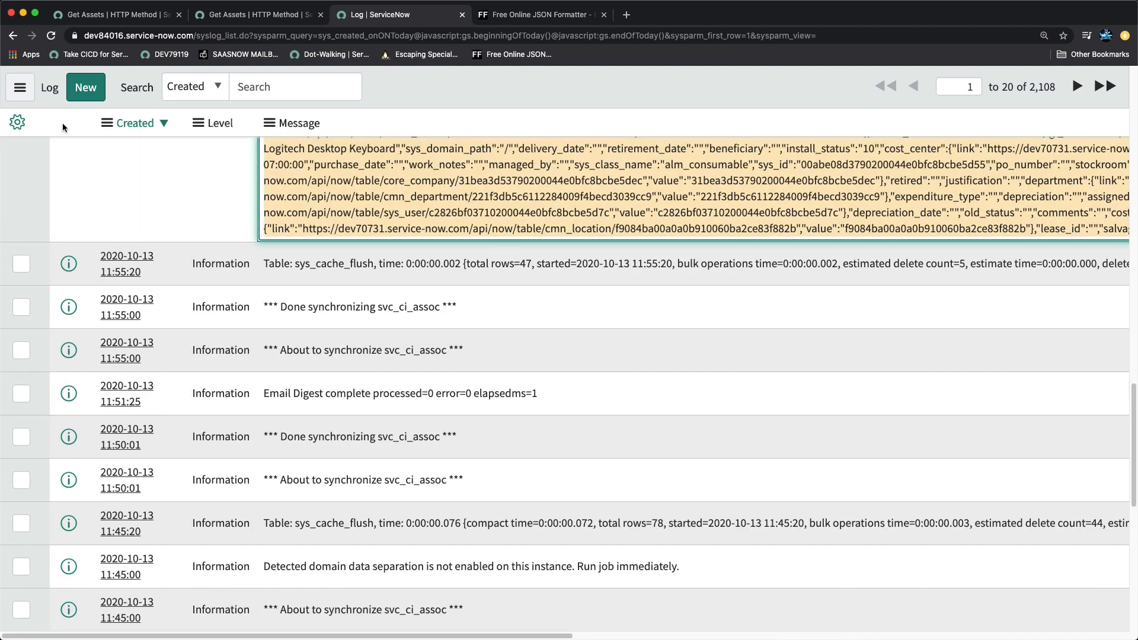
{"action": "left_click", "coordinate": [20, 87]}
{"action": "left_click", "coordinate": [65, 187]}
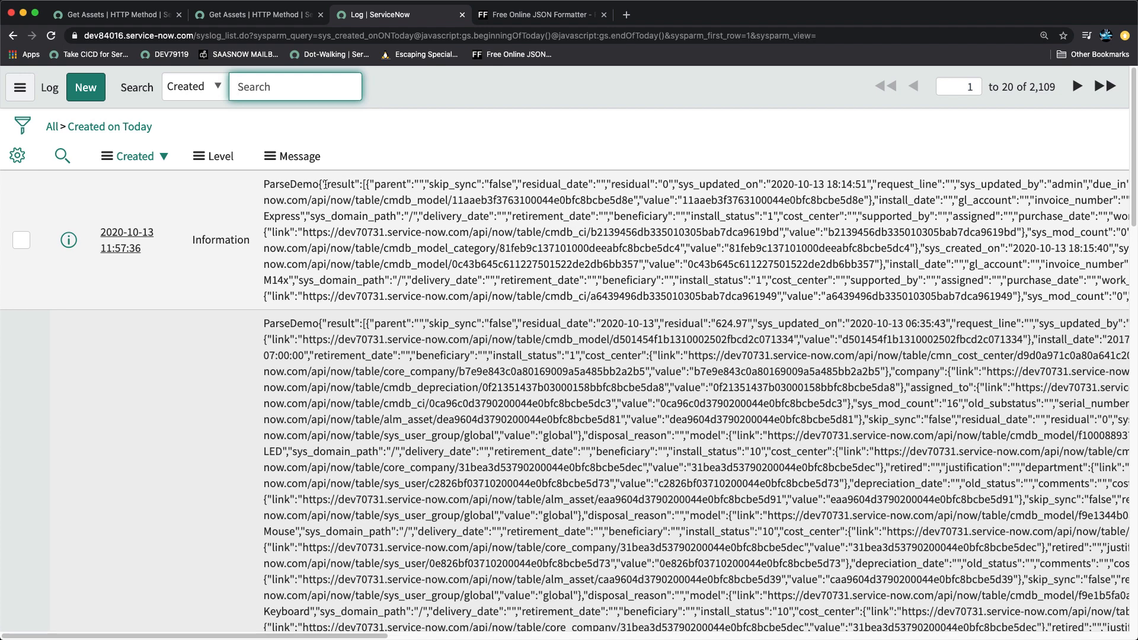
Step: Copy the newest ParseDemo log message and paste it over the existing JSON string in the online JSON formatter
{"action": "left_click_drag", "start_coordinate": [272, 184], "coordinate": [817, 297]}
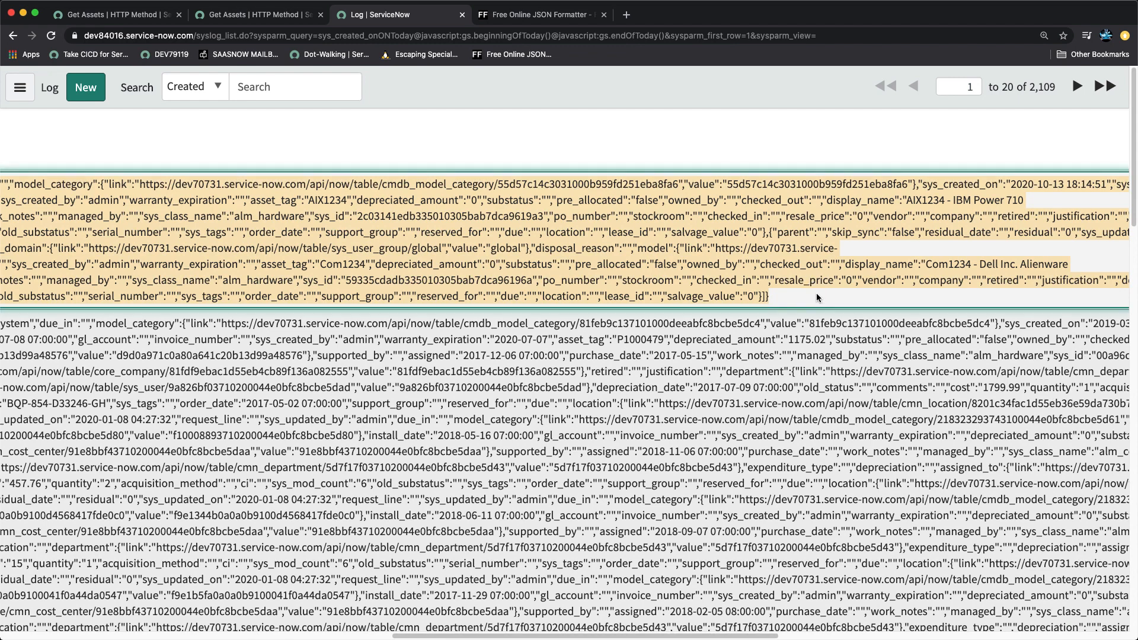
{"action": "left_click", "coordinate": [521, 14]}
{"action": "scroll", "coordinate": [499, 362], "scroll_direction": "up", "scroll_amount": 6}
{"action": "left_click", "coordinate": [493, 252]}
{"action": "key", "text": "super+a"}
{"action": "key", "text": "super+v"}
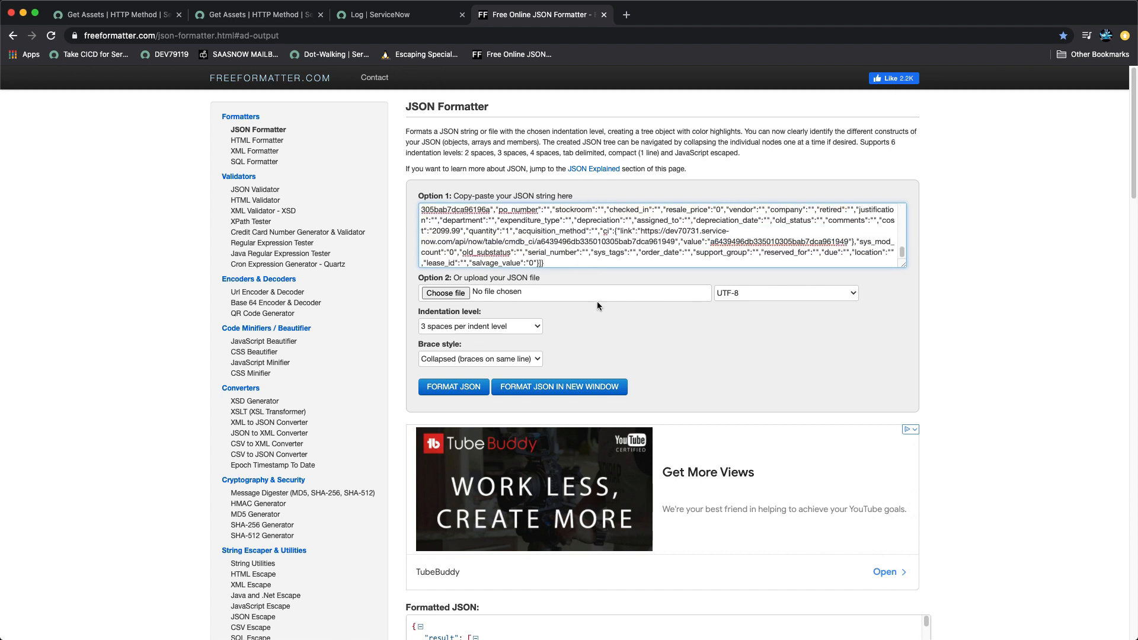
Step: Remove the ParseDemo prefix and format the JSON, collapsing both asset records in the result array
{"action": "left_click_drag", "start_coordinate": [899, 255], "coordinate": [901, 204]}
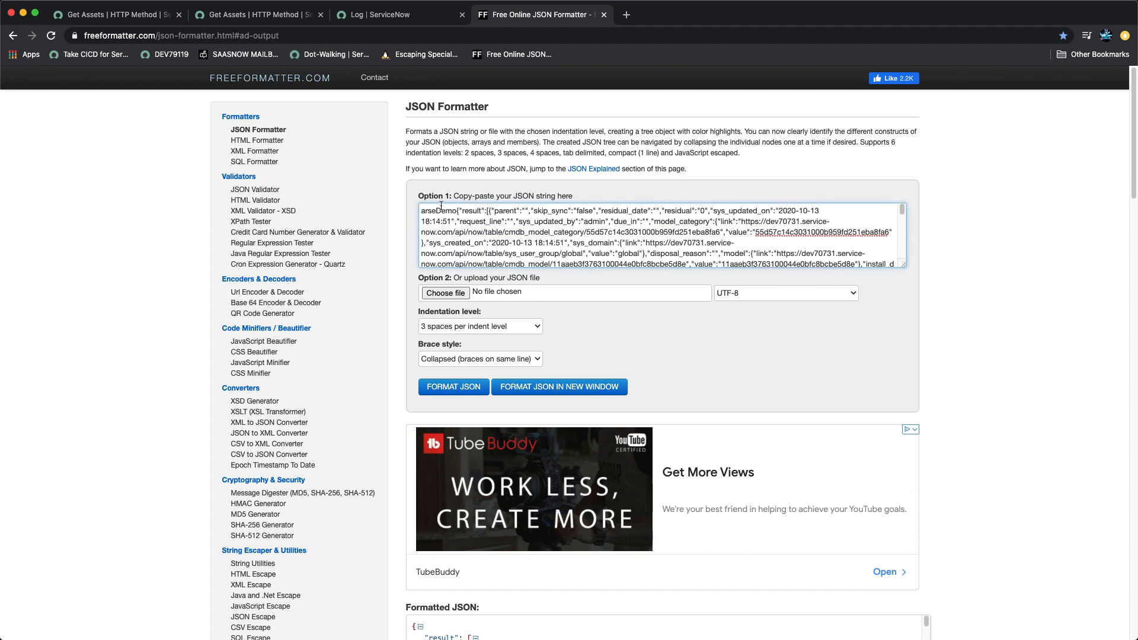
{"action": "left_click_drag", "start_coordinate": [456, 212], "coordinate": [409, 214]}
{"action": "key", "text": "BackSpace"}
{"action": "left_click", "coordinate": [439, 388]}
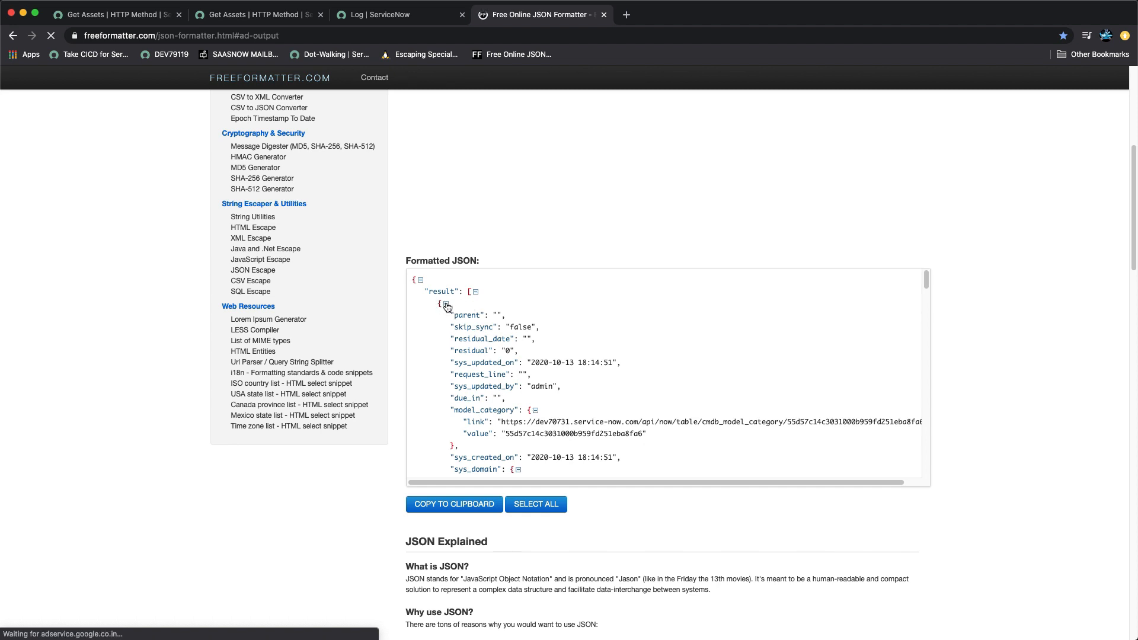
{"action": "left_click", "coordinate": [445, 304]}
{"action": "left_click", "coordinate": [446, 316]}
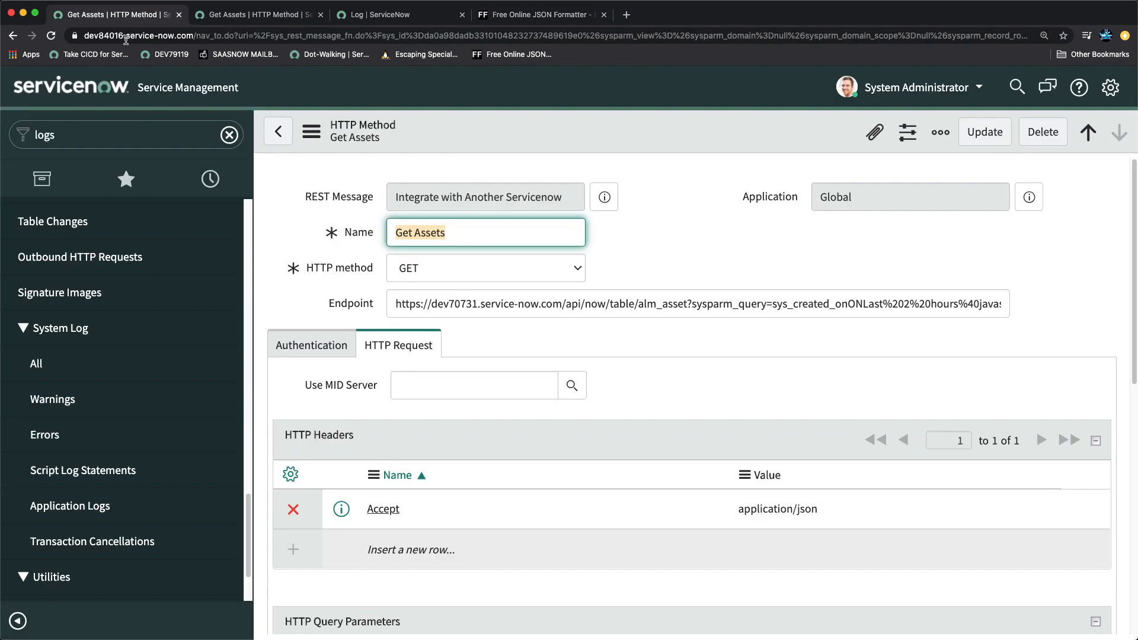
Step: Go back from the Get Assets HTTP method to the script of the Get Assets from Dev70731 scheduled job
{"action": "left_click", "coordinate": [117, 15]}
{"action": "scroll", "coordinate": [438, 330], "scroll_direction": "down", "scroll_amount": 3}
{"action": "scroll", "coordinate": [439, 330], "scroll_direction": "down", "scroll_amount": 5}
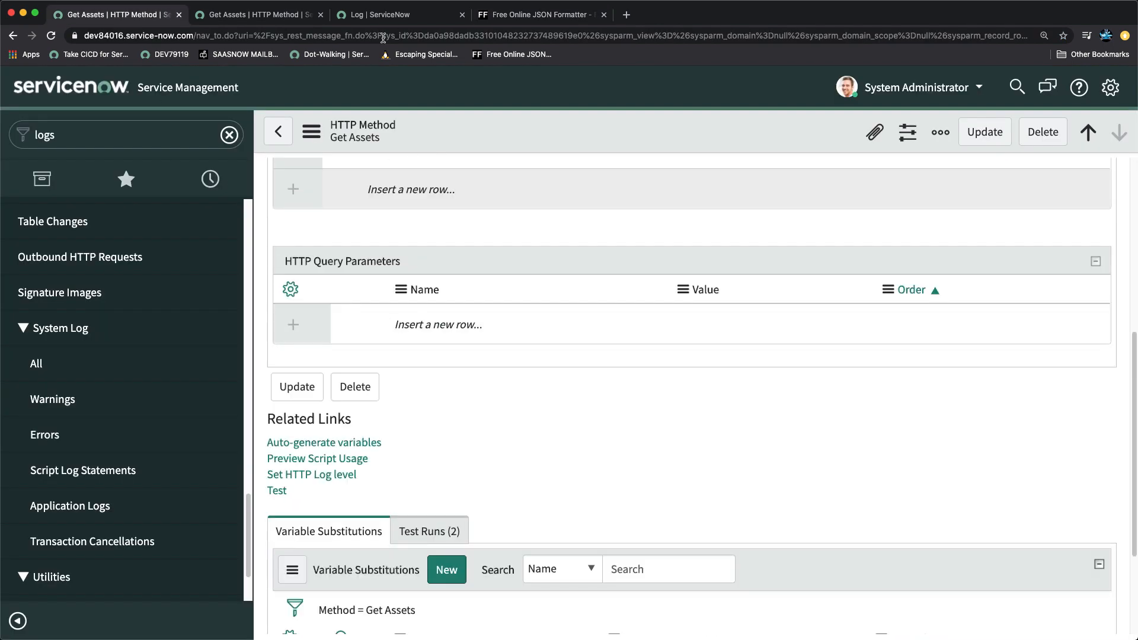
{"action": "left_click", "coordinate": [259, 14]}
{"action": "scroll", "coordinate": [280, 408], "scroll_direction": "down", "scroll_amount": 4}
{"action": "scroll", "coordinate": [281, 408], "scroll_direction": "up", "scroll_amount": 4}
{"action": "left_click", "coordinate": [62, 298]}
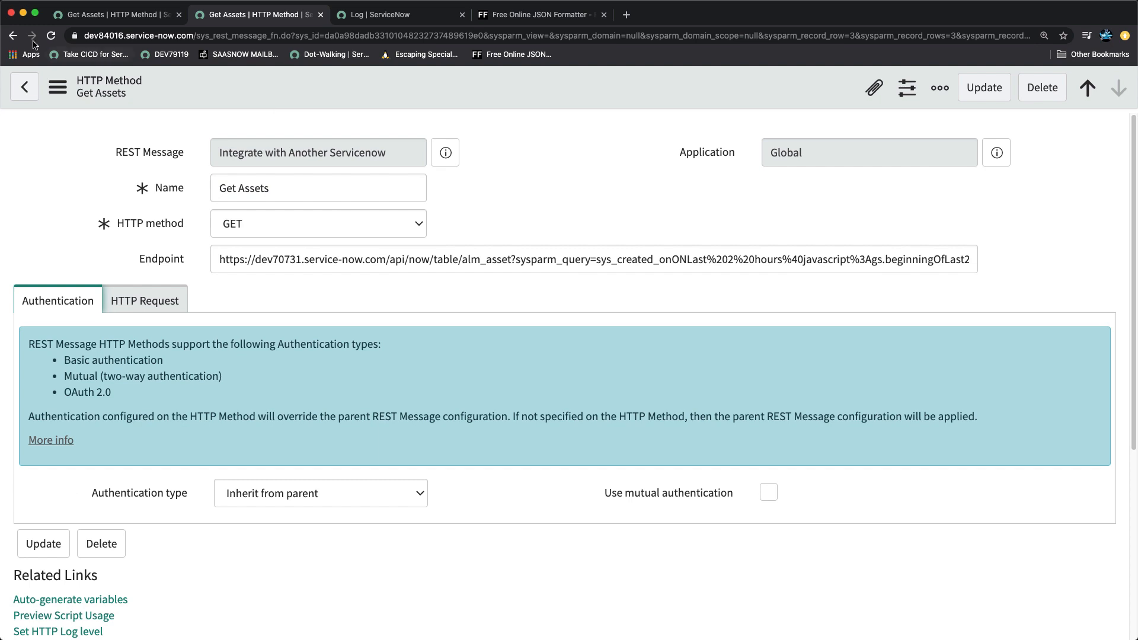
{"action": "left_click", "coordinate": [14, 37]}
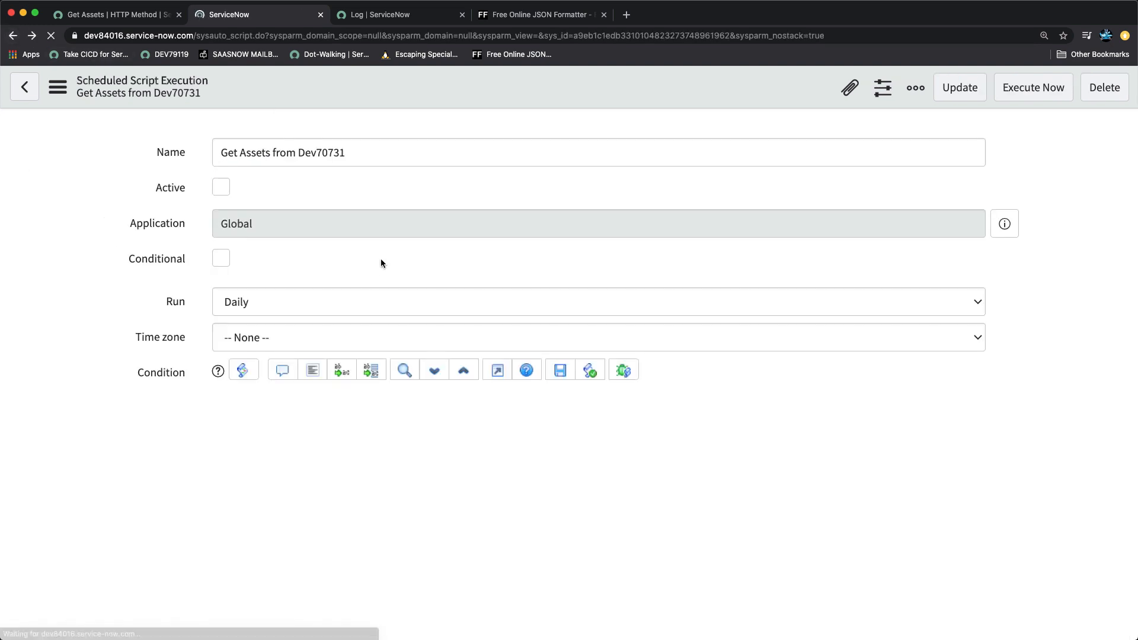
{"action": "scroll", "coordinate": [365, 313], "scroll_direction": "down", "scroll_amount": 5}
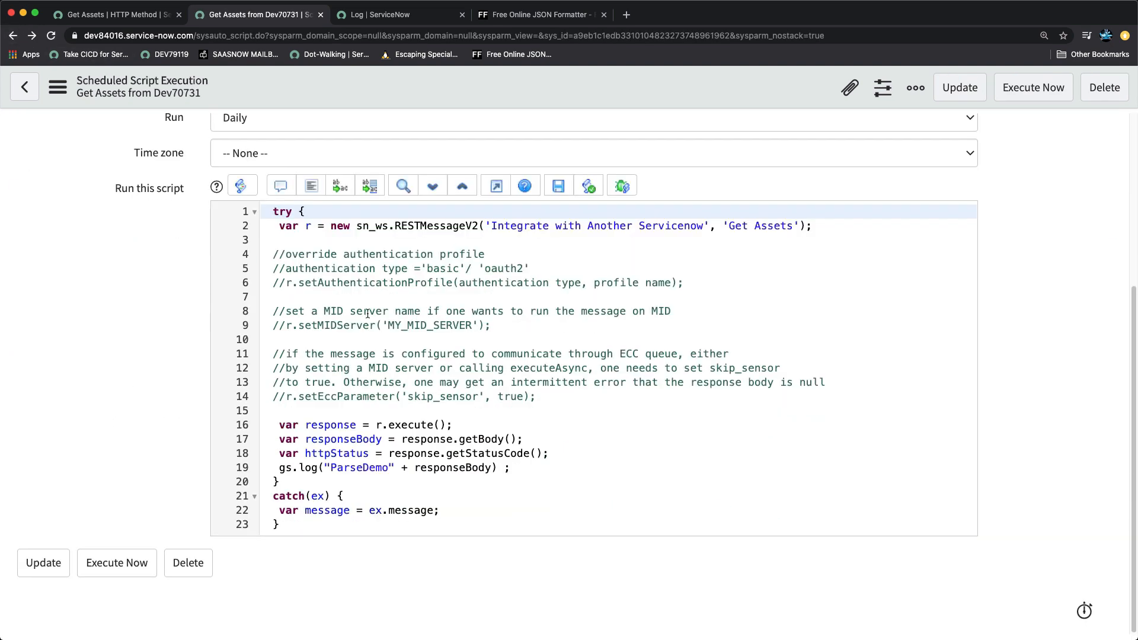
Step: Below the ParseDemo log line, leave a blank line and start the statement "var parsedData = JSON."
{"action": "left_click", "coordinate": [528, 466]}
{"action": "key", "text": "Return"}
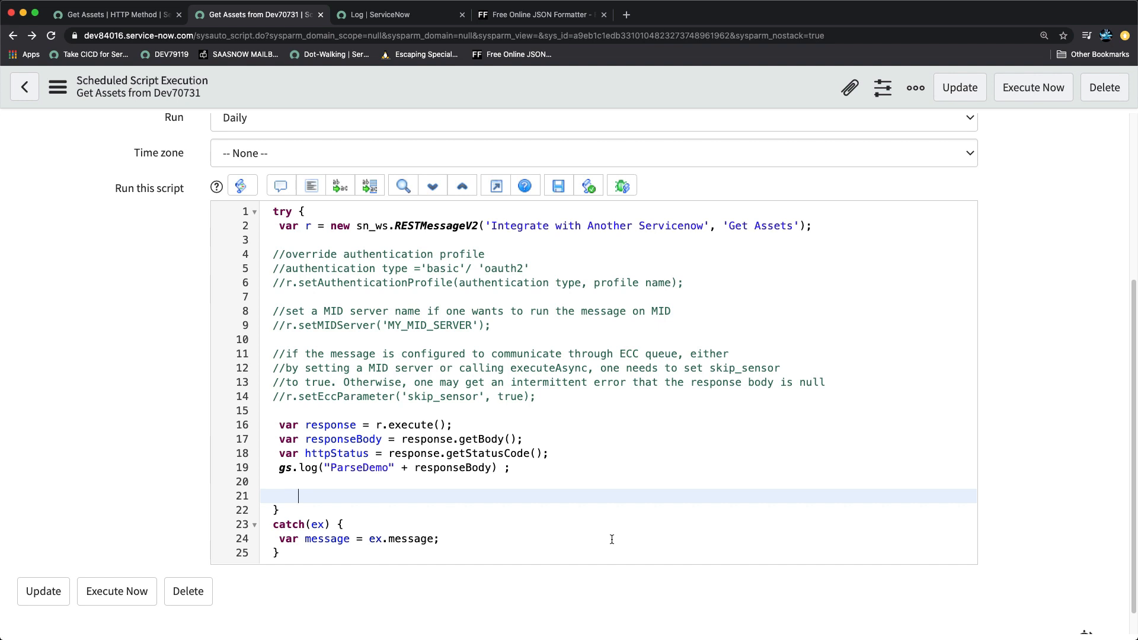
{"action": "type", "text": "var parsedData = res"}
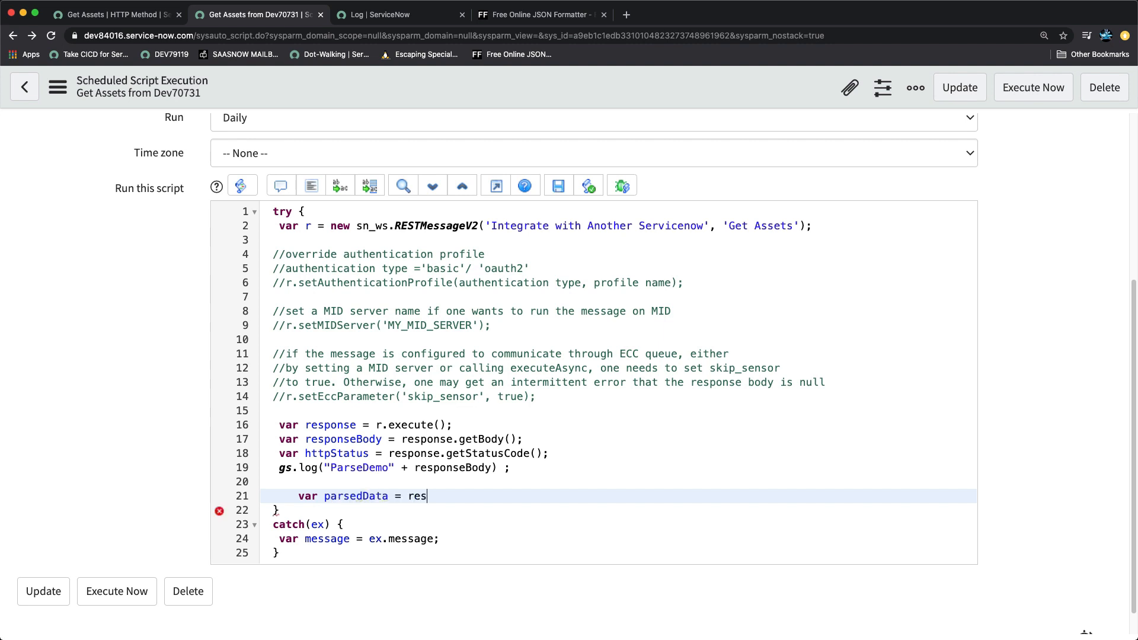
{"action": "type", "text": "ponseBody"}
{"action": "key", "text": "BackSpace"}
{"action": "key", "text": "BackSpace"}
{"action": "key", "text": "BackSpace"}
{"action": "key", "text": "BackSpace"}
{"action": "key", "text": "BackSpace"}
{"action": "key", "text": "BackSpace"}
{"action": "key", "text": "BackSpace"}
{"action": "key", "text": "BackSpace"}
{"action": "key", "text": "BackSpace"}
{"action": "key", "text": "BackSpace"}
{"action": "key", "text": "BackSpace"}
{"action": "key", "text": "BackSpace"}
{"action": "type", "text": "pa"}
{"action": "key", "text": "BackSpace"}
{"action": "key", "text": "BackSpace"}
{"action": "type", "text": "JSON."}
Step: Expand the script editor to full screen and enlarge the page to 250%
{"action": "left_click", "coordinate": [496, 186]}
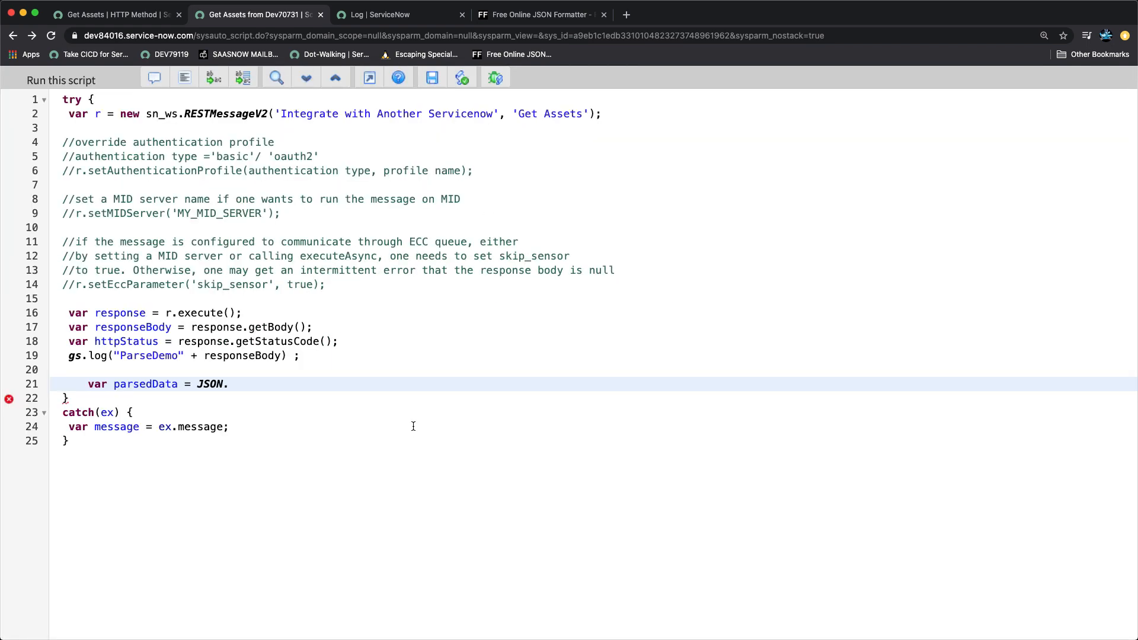
{"action": "key", "text": "super+equal"}
{"action": "key", "text": "super+equal"}
{"action": "key", "text": "super+equal"}
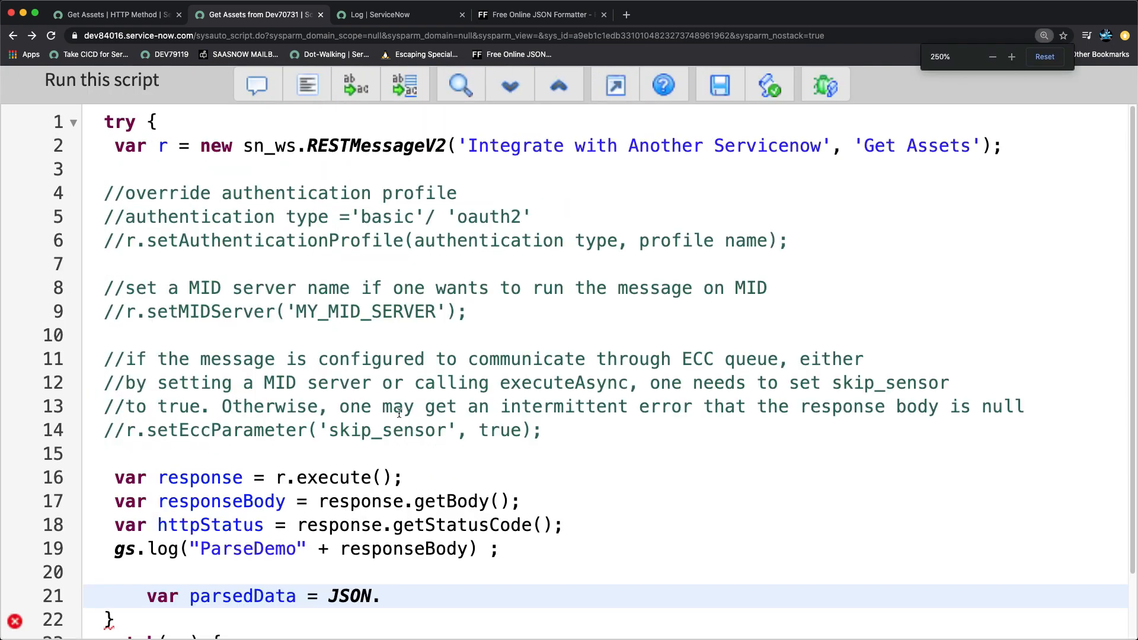
{"action": "scroll", "coordinate": [357, 386], "scroll_direction": "down", "scroll_amount": 3}
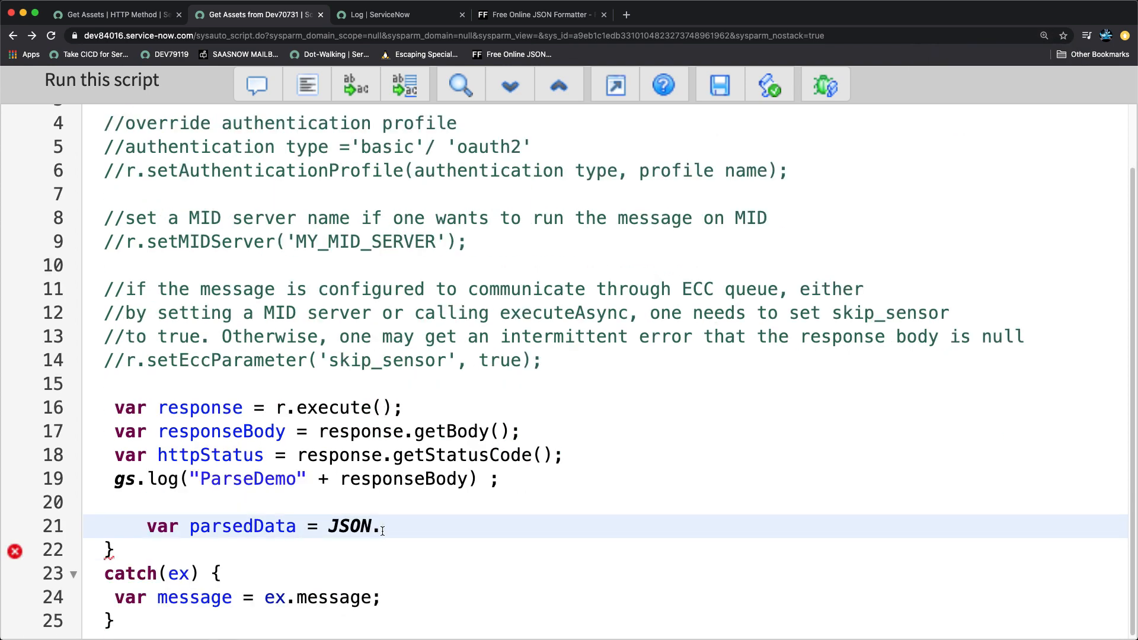
Step: Complete the parsedData statement with parse(responseBody); and add a new line below it
{"action": "type", "text": "parsdes"}
{"action": "key", "text": "BackSpace"}
{"action": "key", "text": "BackSpace"}
{"action": "key", "text": "BackSpace"}
{"action": "type", "text": "e"}
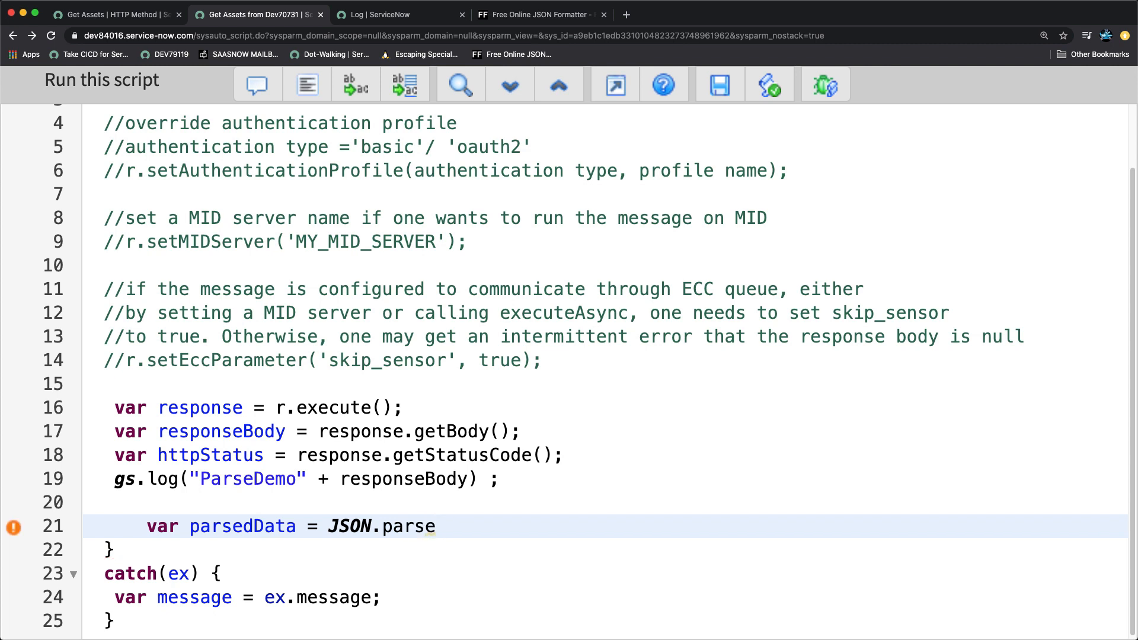
{"action": "type", "text": "("}
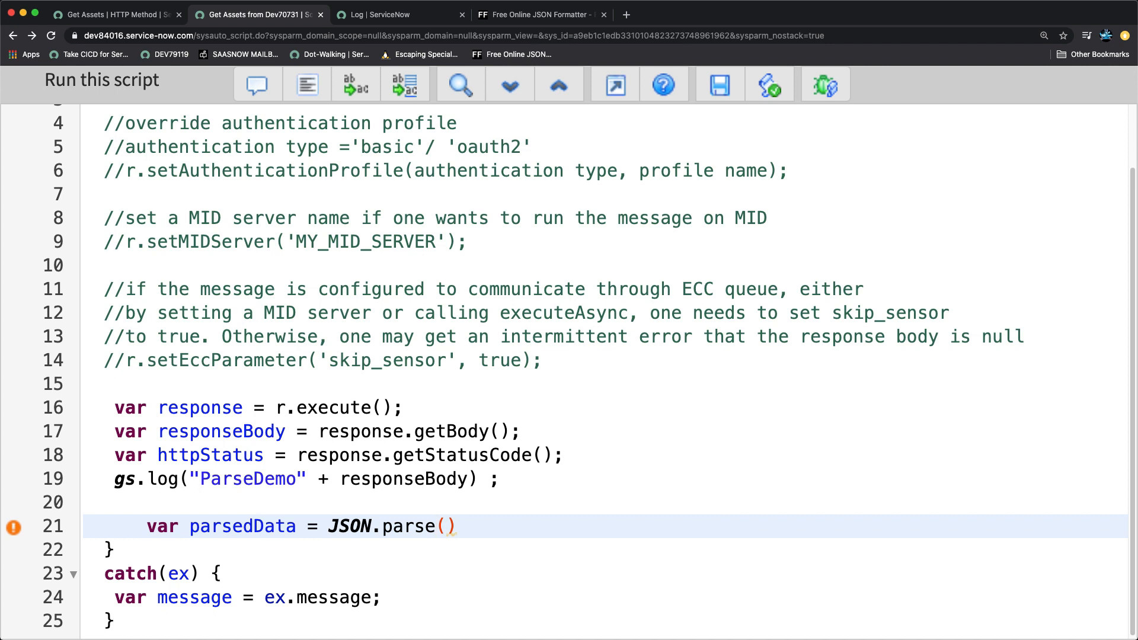
{"action": "double_click", "coordinate": [207, 428]}
{"action": "key", "text": "super+c"}
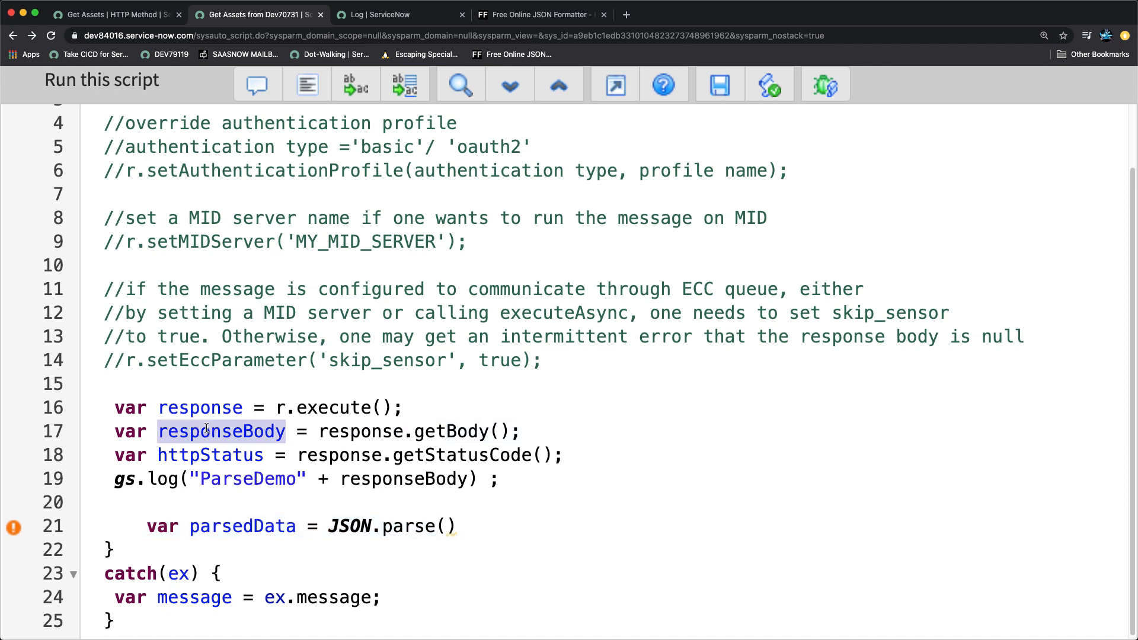
{"action": "left_click", "coordinate": [441, 526]}
{"action": "key", "text": "super+v"}
{"action": "key", "text": "Right"}
{"action": "type", "text": ";"}
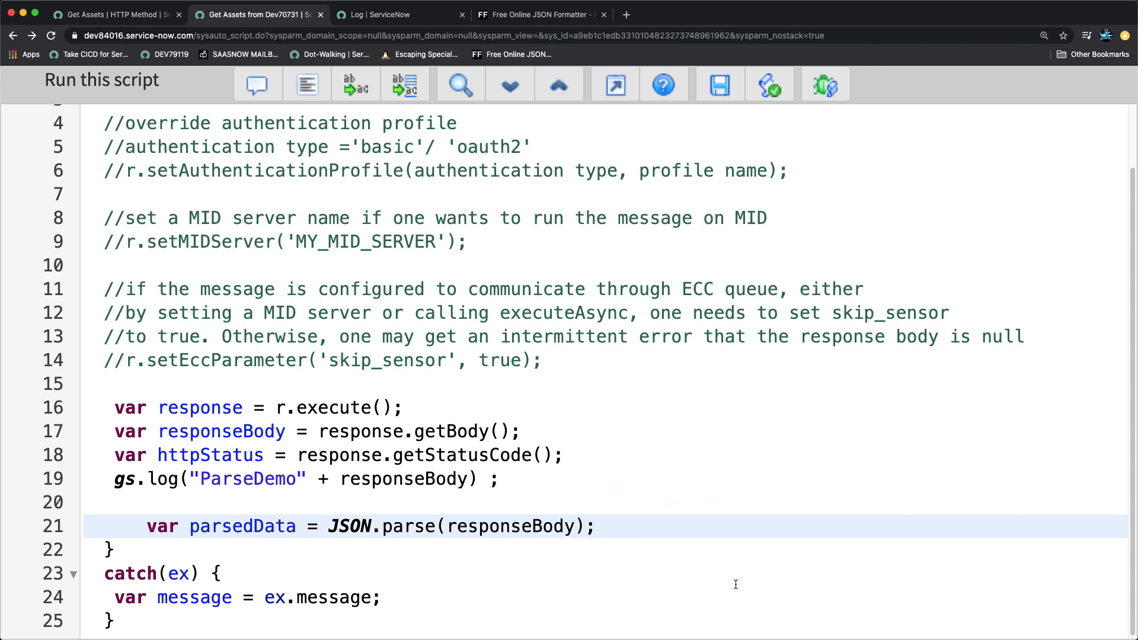
{"action": "key", "text": "Return"}
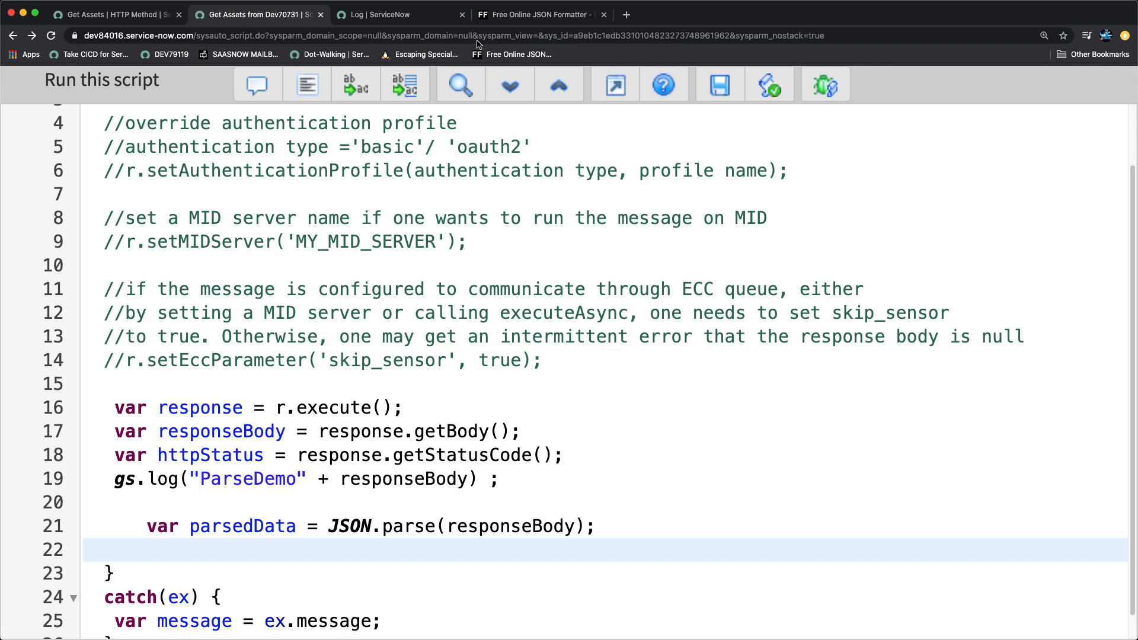
Step: Expand the first asset record in the formatted JSON to examine its fields, and collapse it again
{"action": "left_click", "coordinate": [551, 15]}
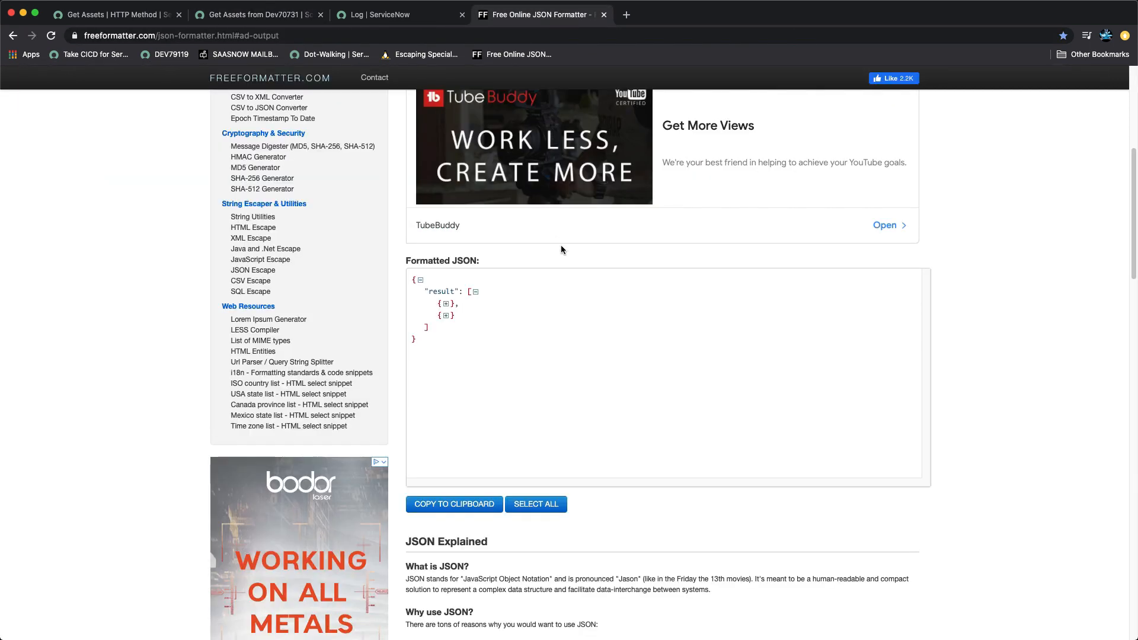
{"action": "left_click", "coordinate": [446, 304]}
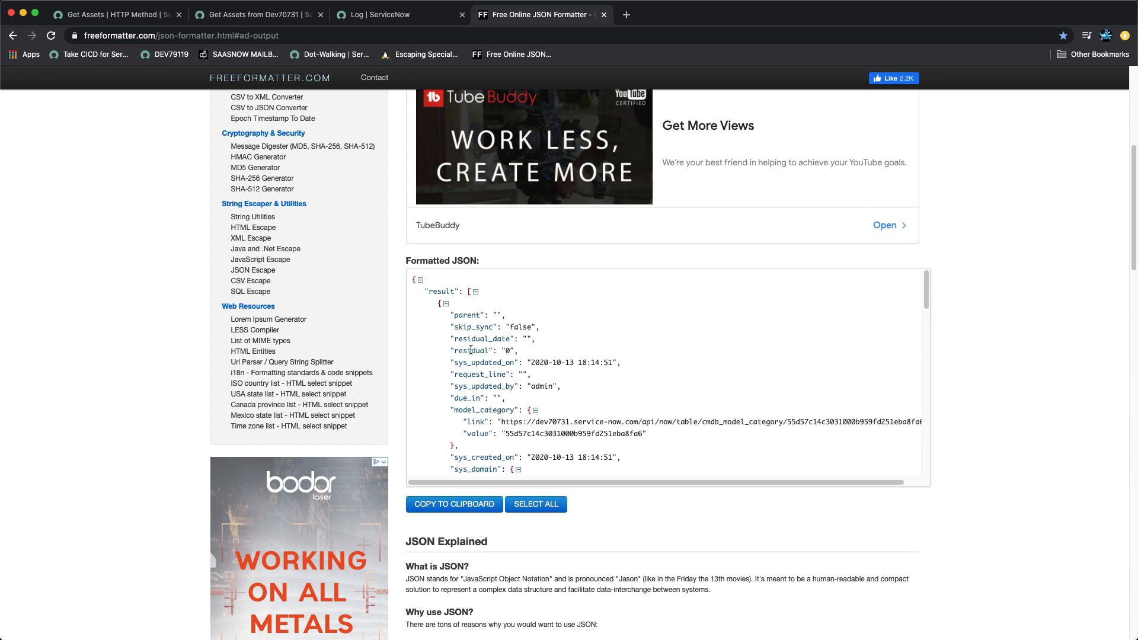
{"action": "left_click", "coordinate": [446, 303]}
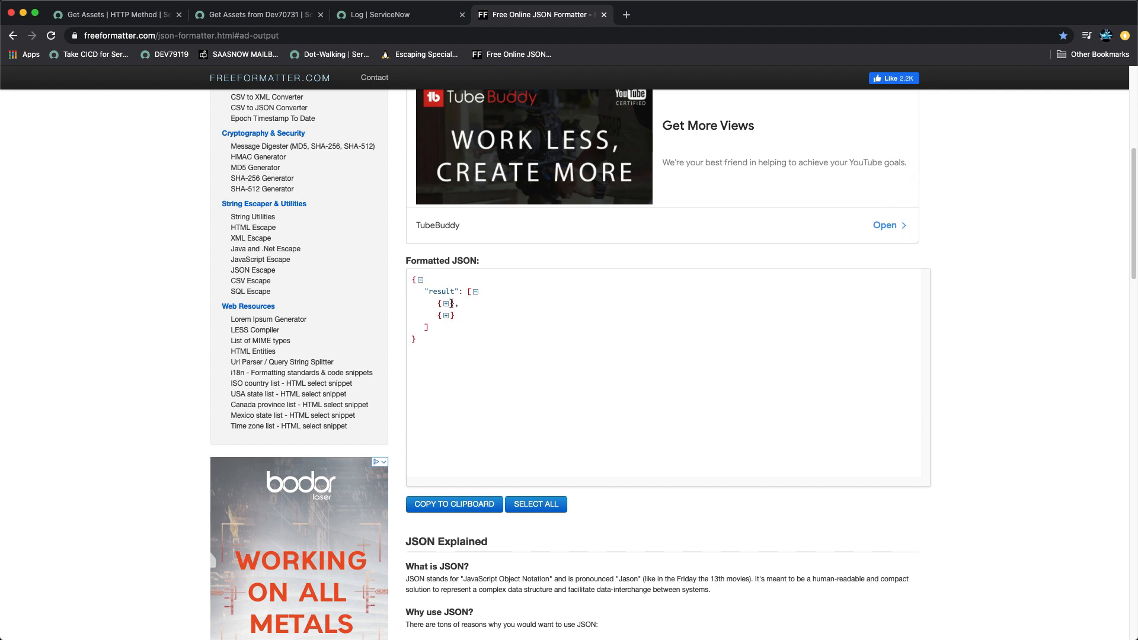
Step: Return to the scheduled job script and start the loop "for(i=0;parsedData.result.length)" below the parsedData line
{"action": "left_click", "coordinate": [133, 9]}
{"action": "left_click", "coordinate": [258, 14]}
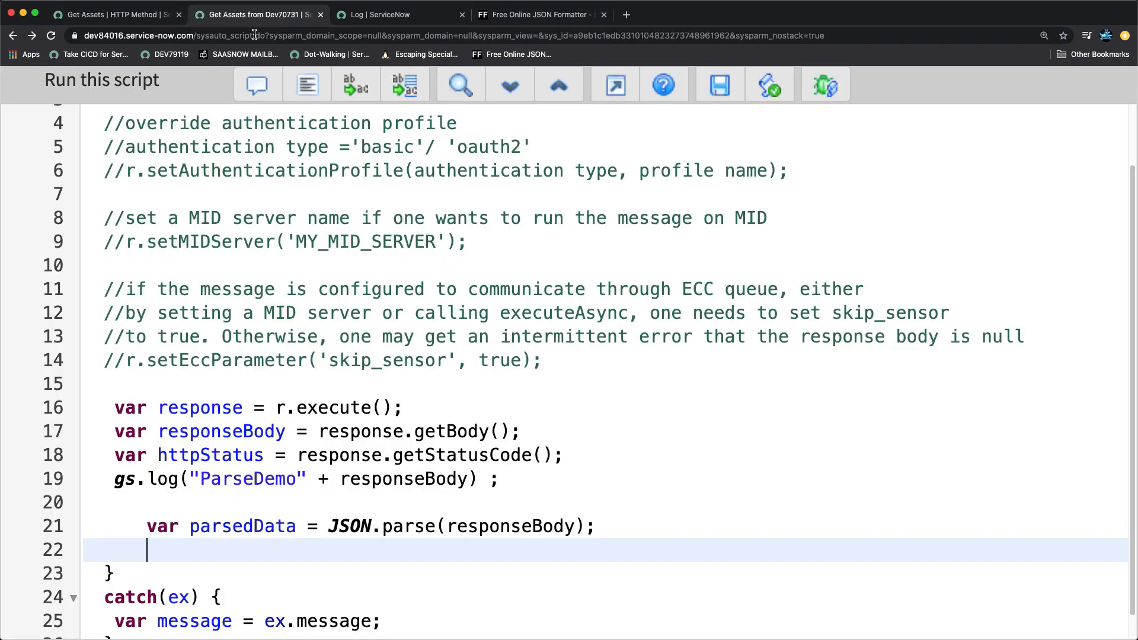
{"action": "scroll", "coordinate": [428, 431], "scroll_direction": "down", "scroll_amount": 1}
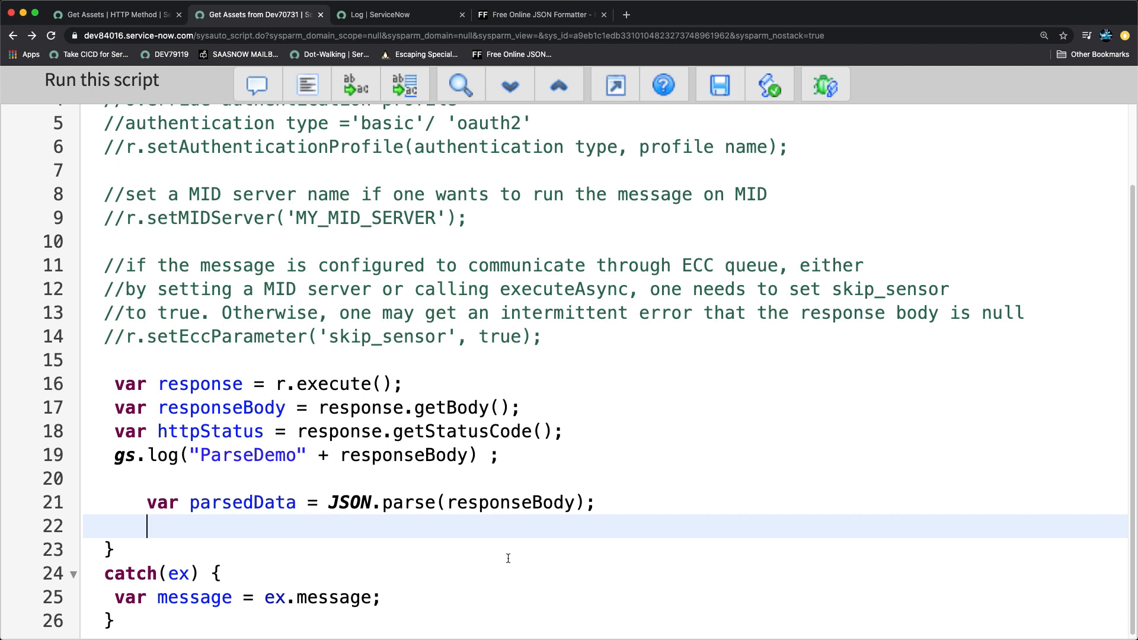
{"action": "type", "text": "for(i="}
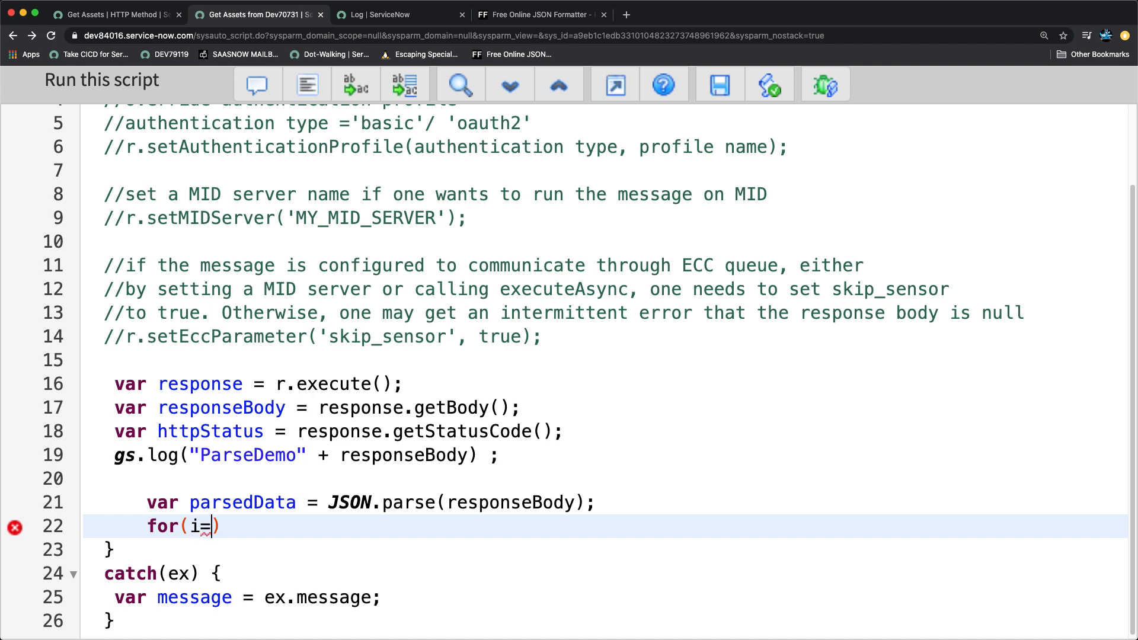
{"action": "type", "text": "0;parsedData"}
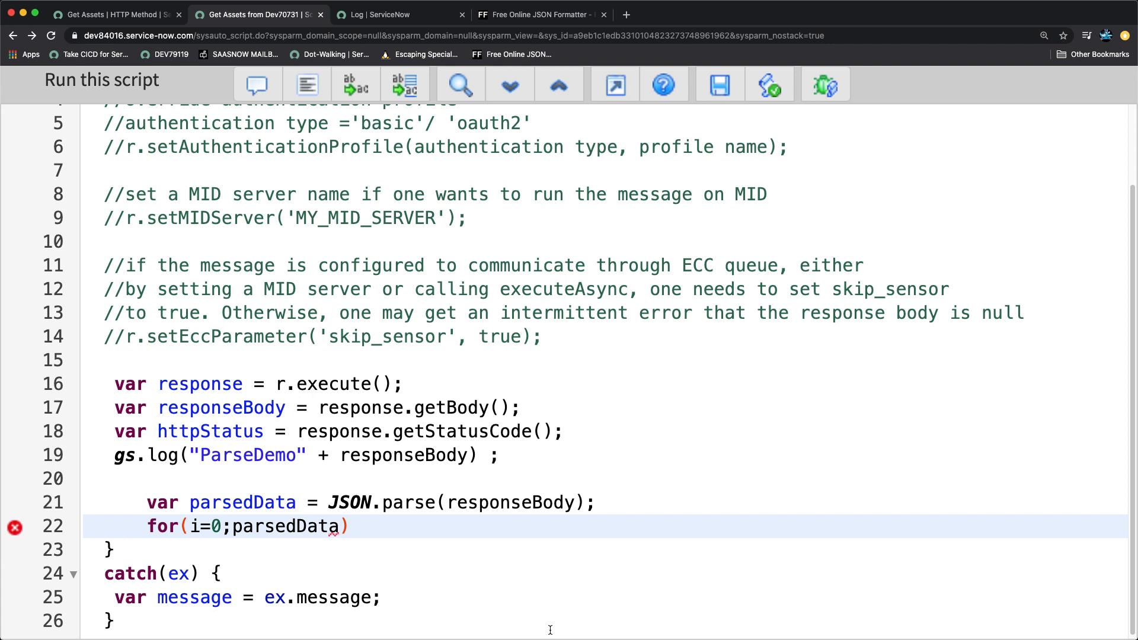
{"action": "type", "text": ".result.len"}
{"action": "type", "text": "th"}
{"action": "key", "text": "BackSpace"}
{"action": "key", "text": "BackSpace"}
{"action": "type", "text": "th"}
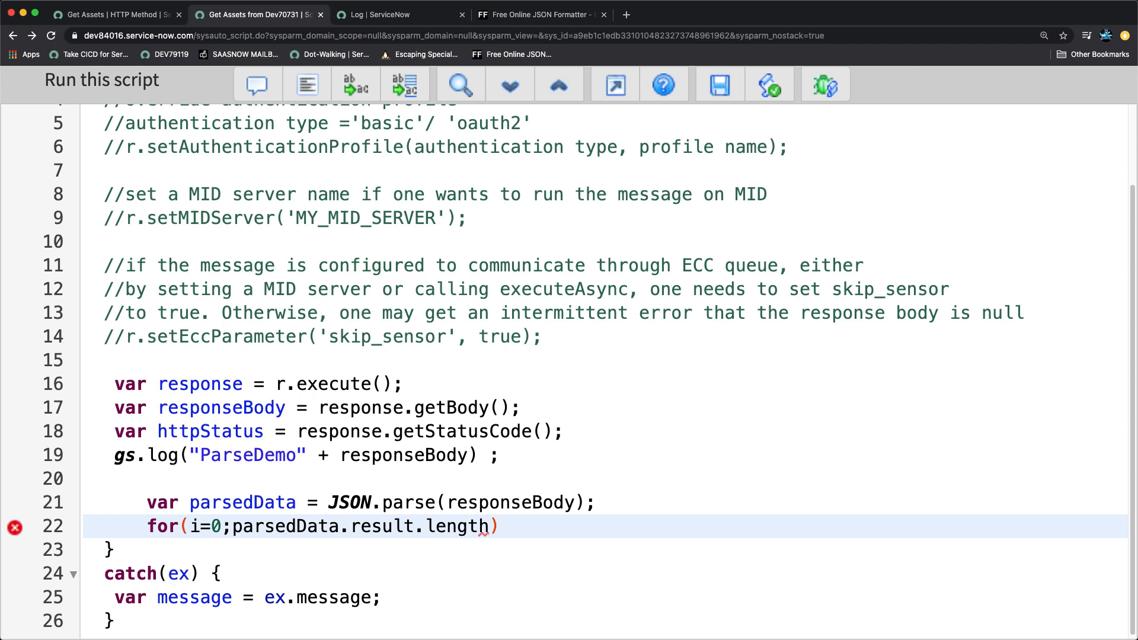
Step: Complete the loop header with the condition i<parsedData.result.length and the increment i++
{"action": "left_click", "coordinate": [233, 526]}
{"action": "type", "text": "o"}
{"action": "key", "text": "BackSpace"}
{"action": "type", "text": "i<"}
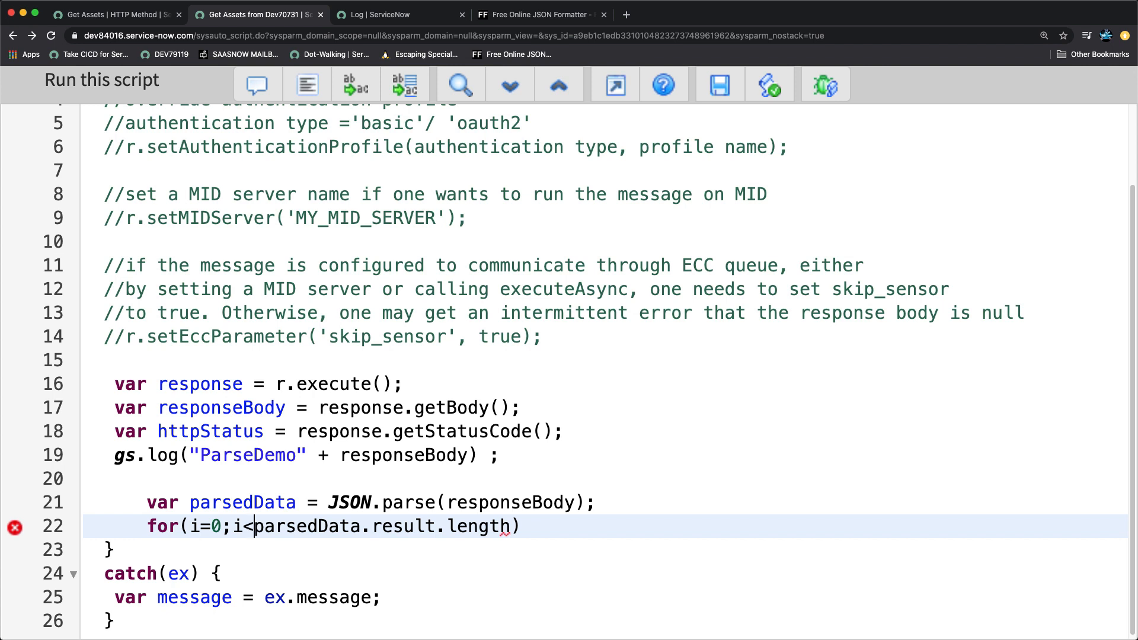
{"action": "left_click", "coordinate": [513, 527]}
{"action": "type", "text": ";i+"}
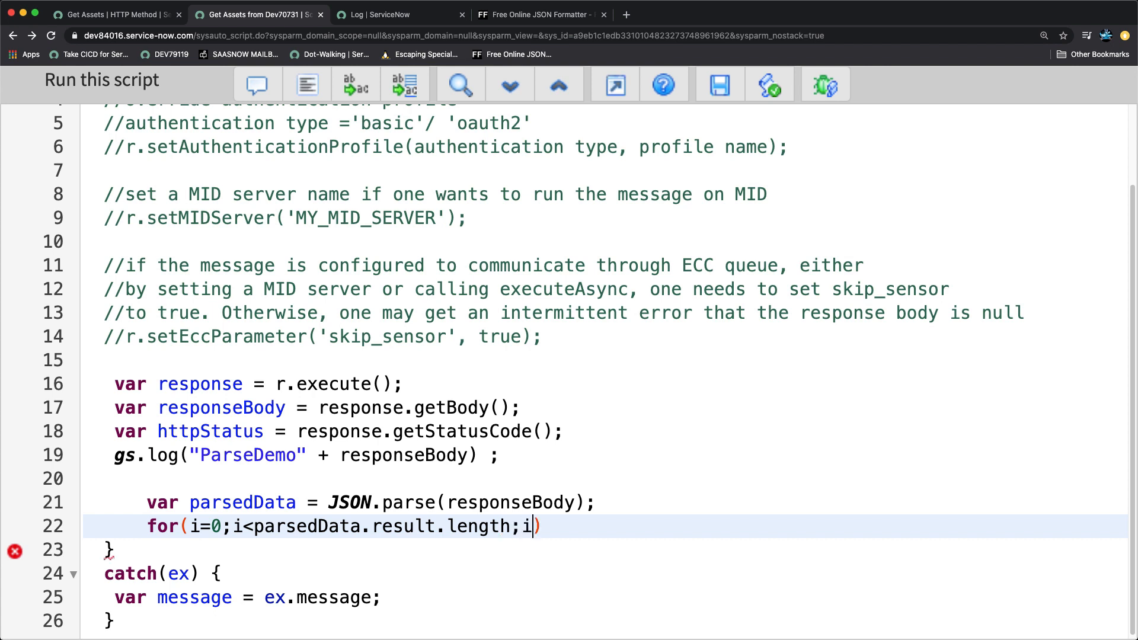
{"action": "type", "text": "+"}
Step: Add a braces block with an empty body line under the for loop header
{"action": "key", "text": "Return"}
{"action": "type", "text": "{"}
{"action": "scroll", "coordinate": [411, 500], "scroll_direction": "down", "scroll_amount": 1}
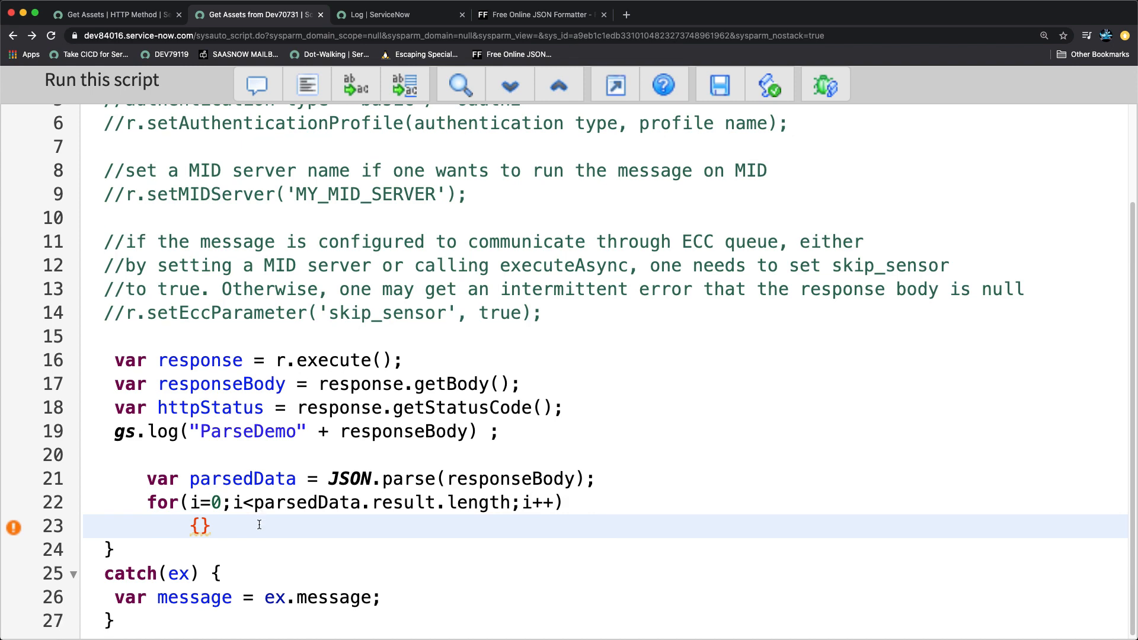
{"action": "key", "text": "Return"}
{"action": "scroll", "coordinate": [577, 511], "scroll_direction": "down", "scroll_amount": 2}
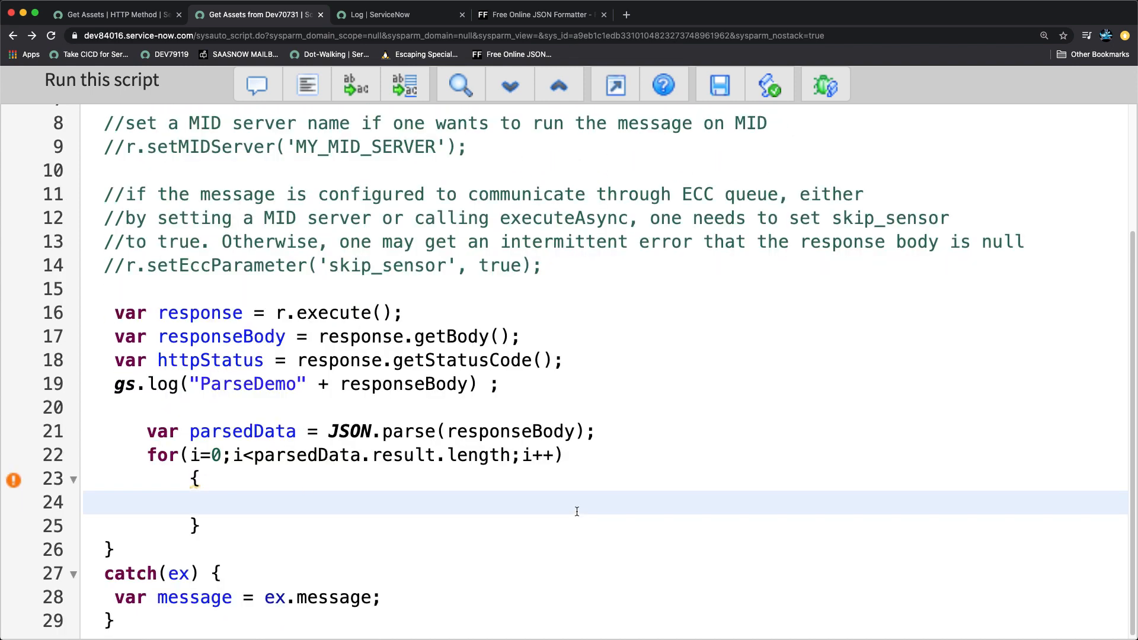
Step: In the loop body, start a gs.log statement with the string "The asset tag is " followed by a + operator
{"action": "type", "text": "gs.log("}
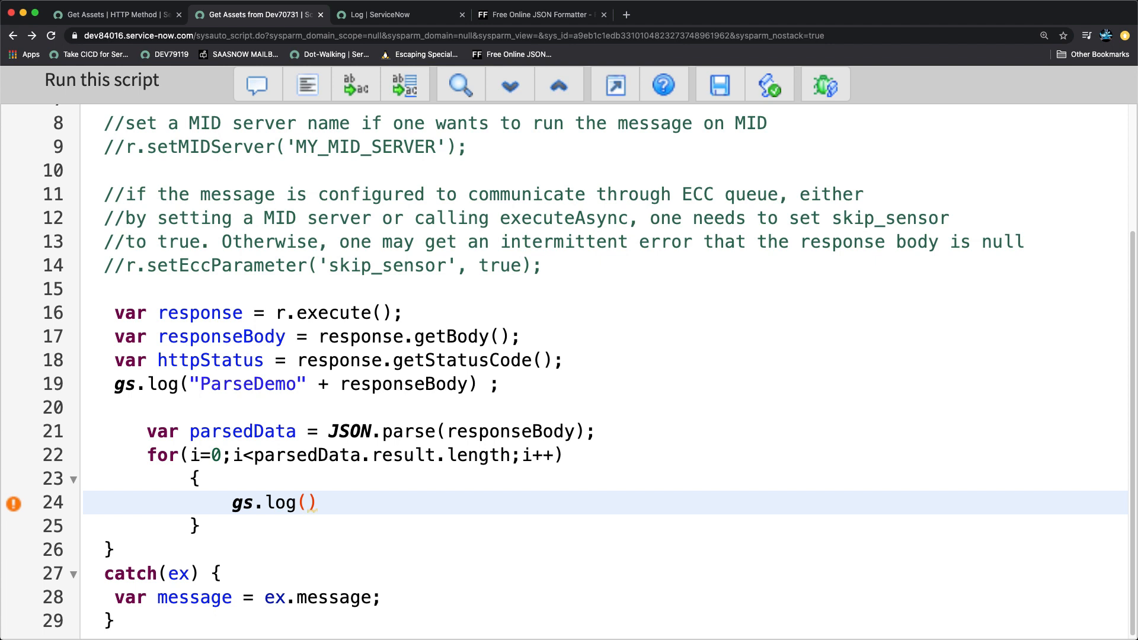
{"action": "type", "text": "\""}
{"action": "type", "text": "The ass"}
{"action": "type", "text": "et tag is \""}
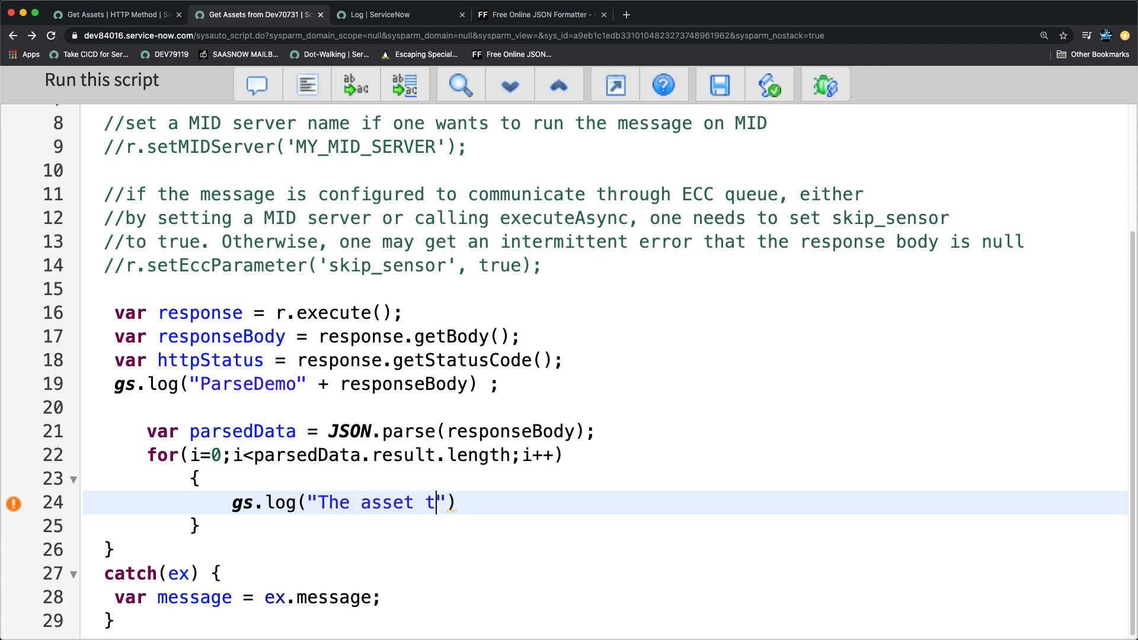
{"action": "type", "text": " +"}
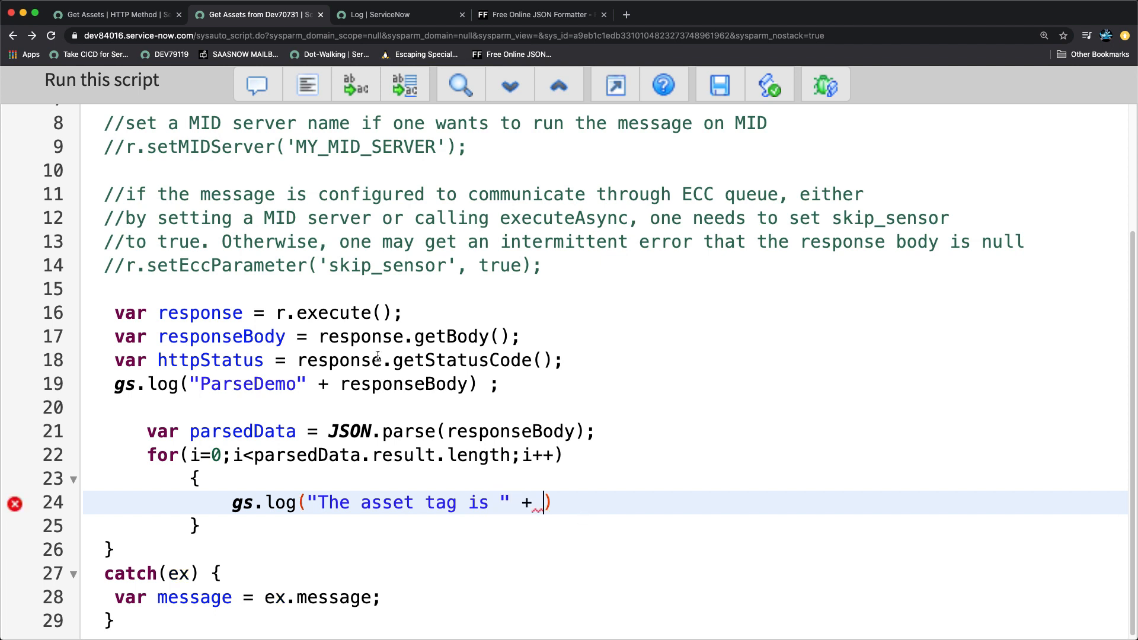
Step: Copy parsedData.result from the for loop header into the log statement after the + operator, completing the variable name and spacing
{"action": "left_click_drag", "start_coordinate": [264, 456], "coordinate": [434, 457]}
{"action": "key", "text": "super+c"}
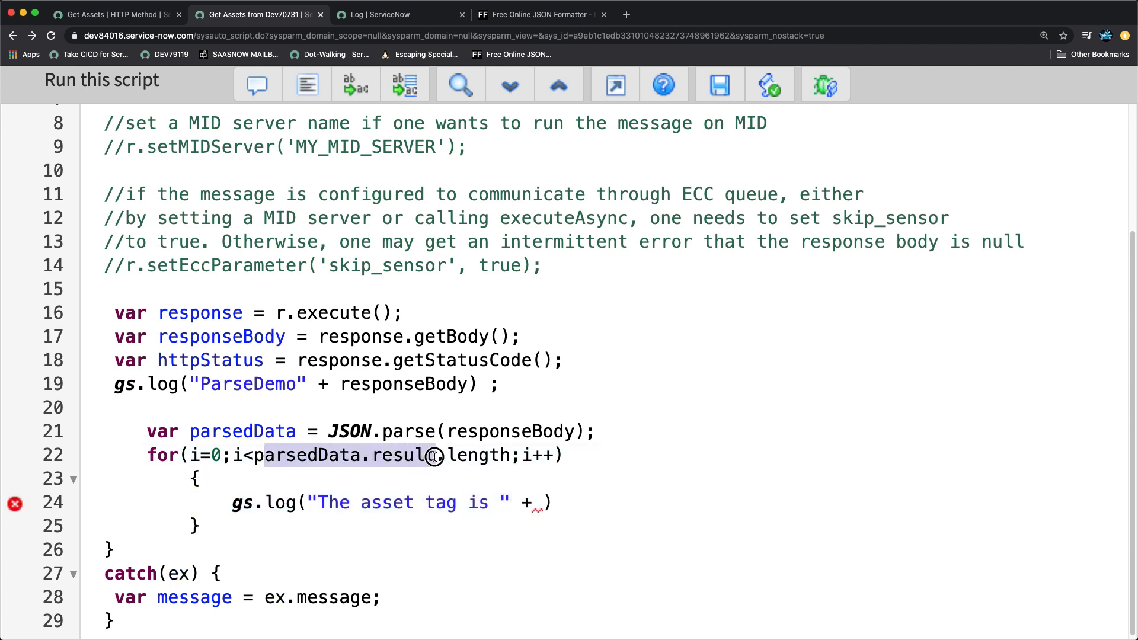
{"action": "left_click", "coordinate": [537, 501]}
{"action": "key", "text": "super+v"}
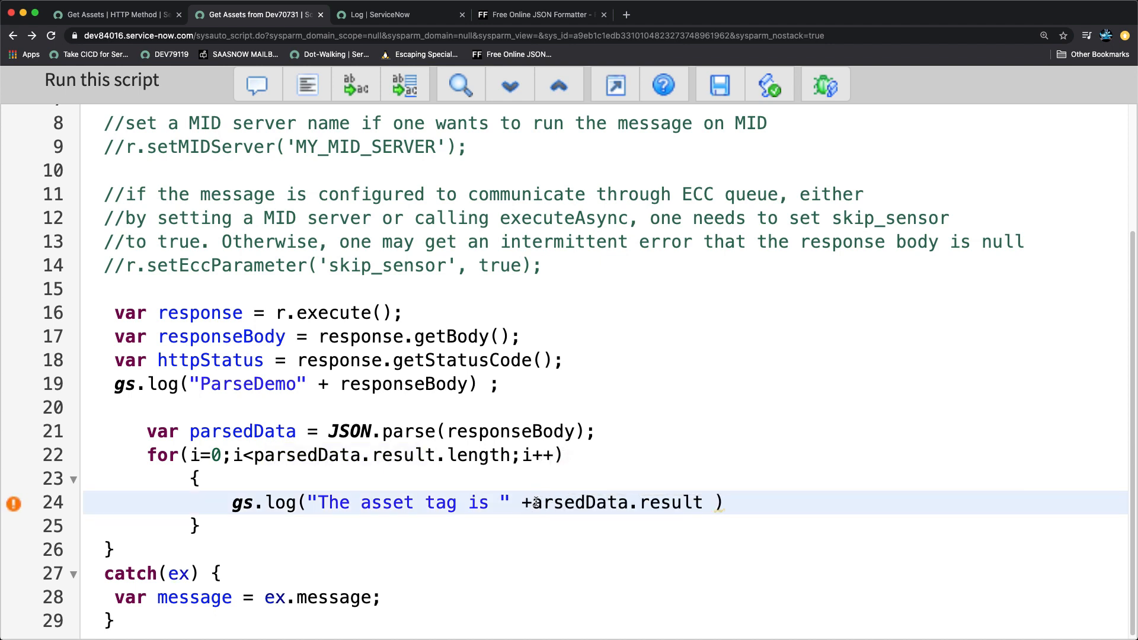
{"action": "type", "text": "p"}
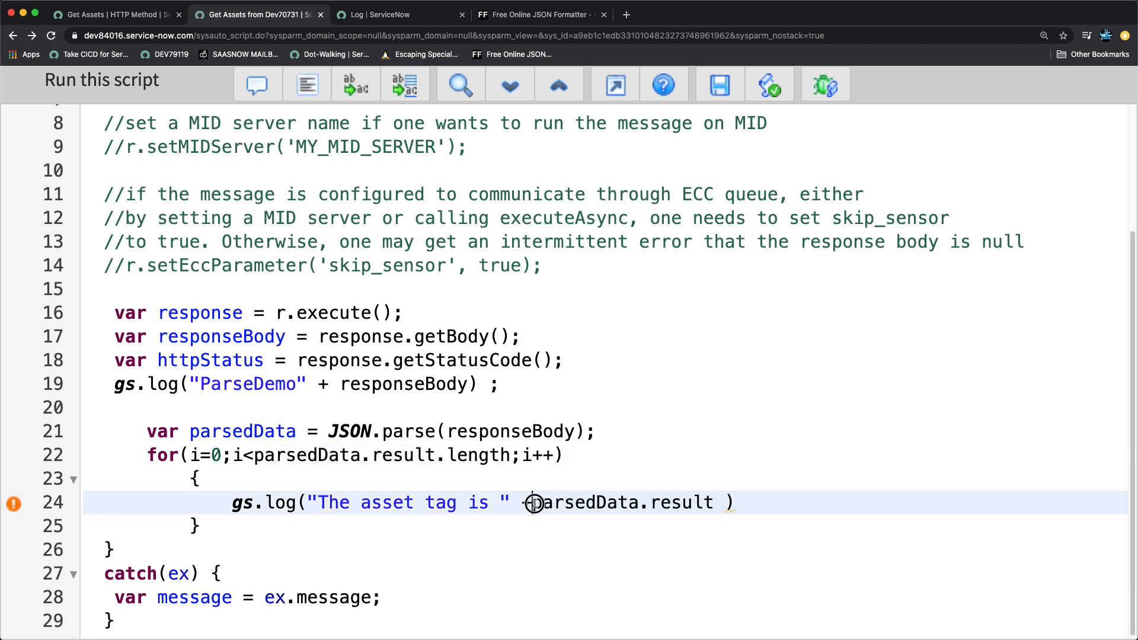
{"action": "left_click", "coordinate": [534, 502]}
Step: Add the index [i] after parsedData.result in the log statement
{"action": "left_click", "coordinate": [726, 503]}
{"action": "type", "text": "[]"}
{"action": "key", "text": "Left"}
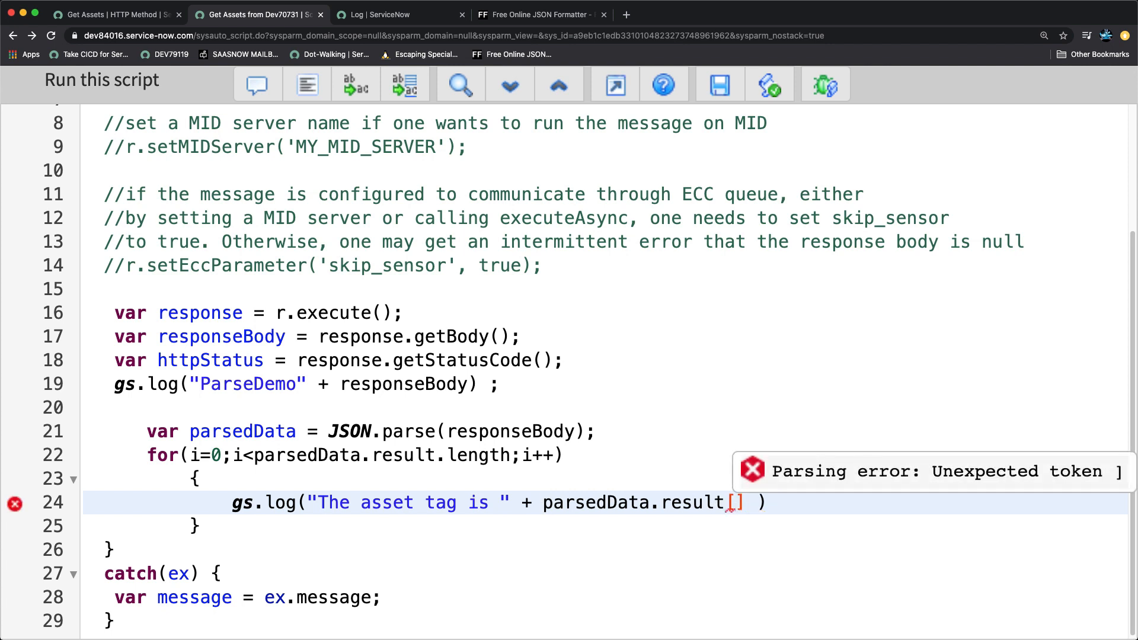
{"action": "type", "text": "i"}
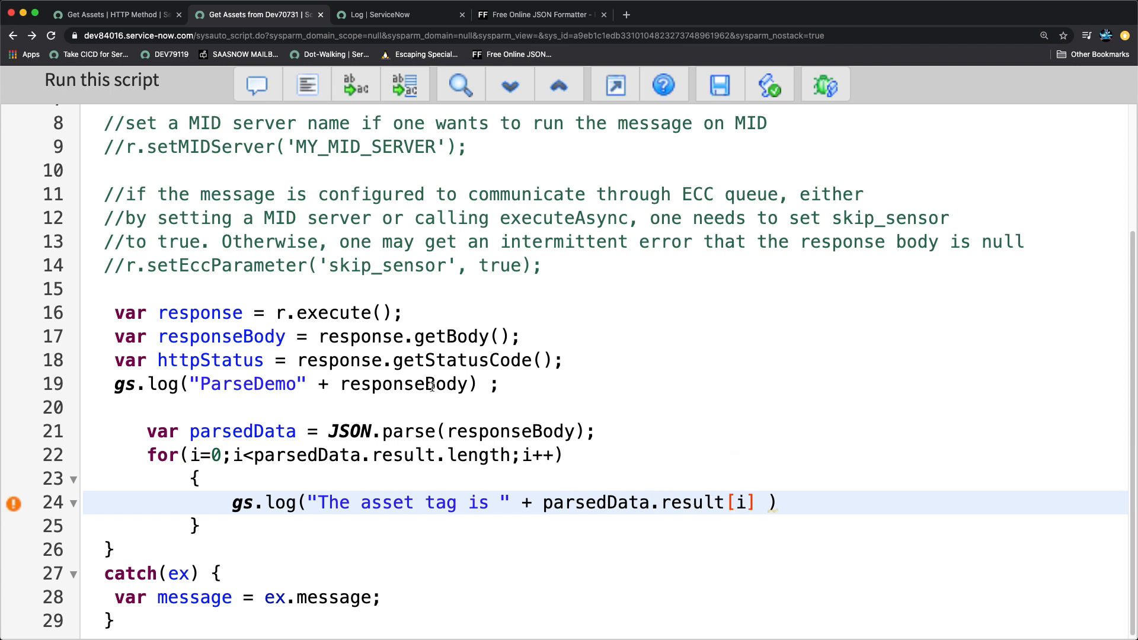
Step: End the gs.log statement with a semicolon after its closing parenthesis and save the scheduled job
{"action": "left_click", "coordinate": [753, 502]}
{"action": "double_click", "coordinate": [654, 503]}
{"action": "left_click", "coordinate": [749, 502]}
{"action": "key", "text": "Left"}
{"action": "key", "text": "Left"}
{"action": "key", "text": "Right"}
{"action": "key", "text": "Right"}
{"action": "key", "text": "Right"}
{"action": "type", "text": ";"}
{"action": "key", "text": "BackSpace"}
{"action": "key", "text": "Right"}
{"action": "key", "text": "Right"}
{"action": "type", "text": ";"}
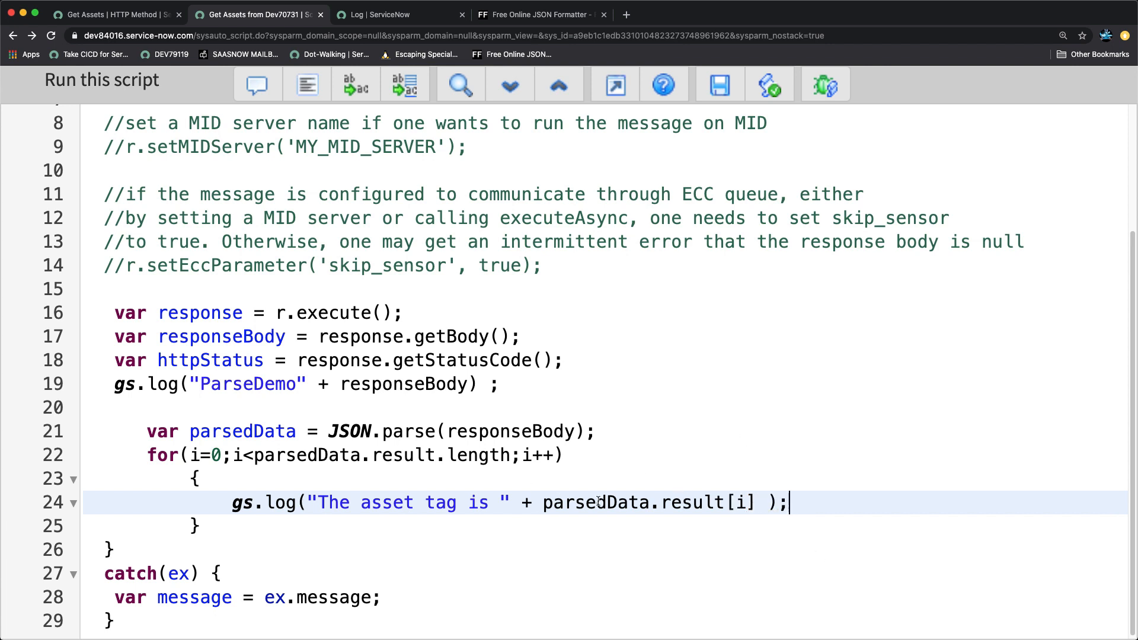
{"action": "left_click", "coordinate": [747, 503]}
{"action": "left_click", "coordinate": [719, 92]}
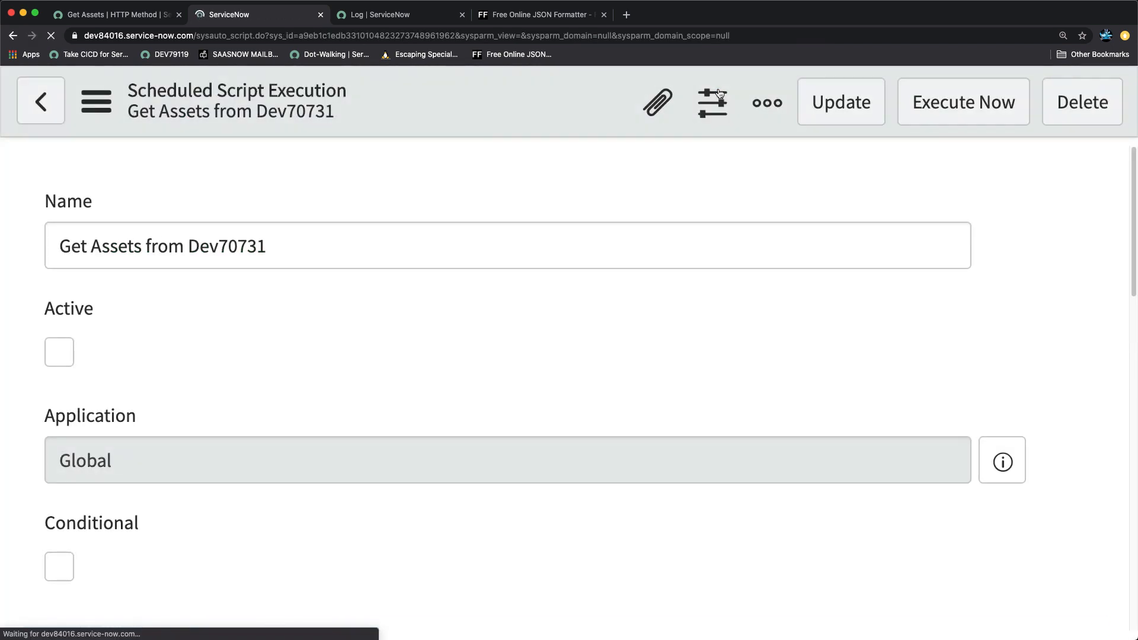
Step: In the scheduled job script's log statement, append .asset_tag to parsedData.result[i]
{"action": "scroll", "coordinate": [489, 372], "scroll_direction": "down", "scroll_amount": 15}
{"action": "scroll", "coordinate": [326, 352], "scroll_direction": "up", "scroll_amount": 2}
{"action": "scroll", "coordinate": [382, 349], "scroll_direction": "down", "scroll_amount": 2}
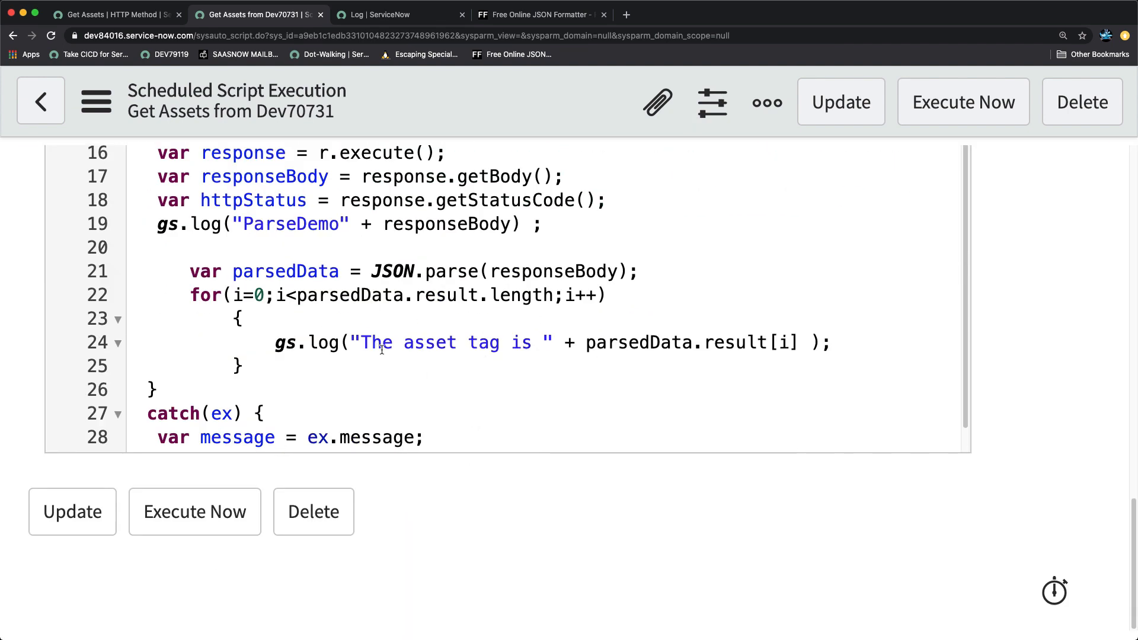
{"action": "left_click", "coordinate": [774, 340]}
{"action": "key", "text": "Right"}
{"action": "key", "text": "Right"}
{"action": "key", "text": "Right"}
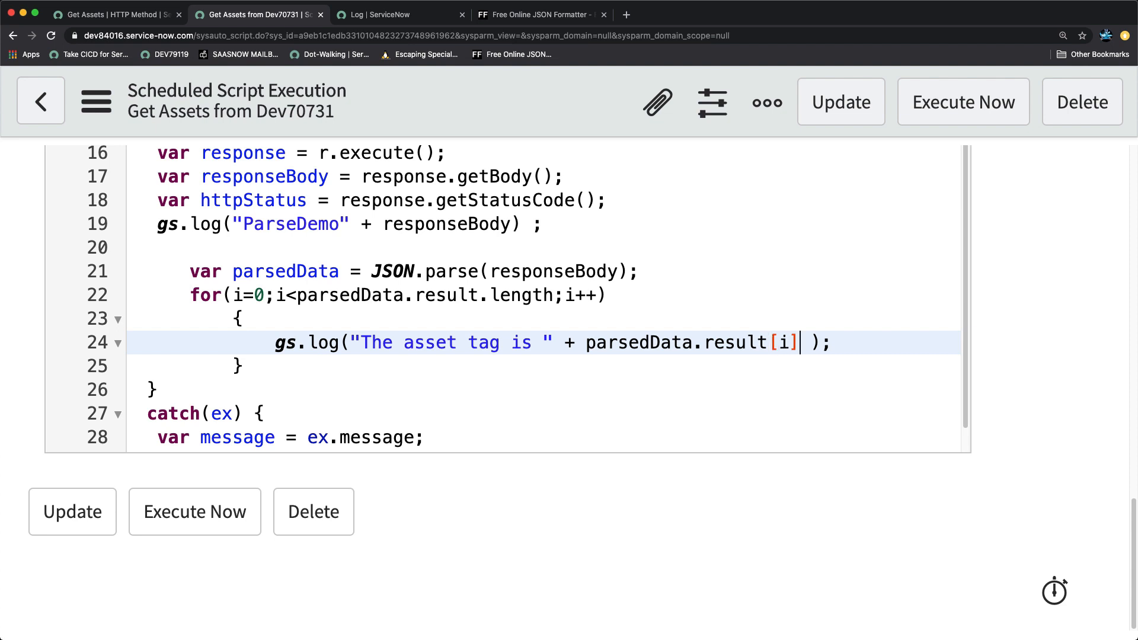
{"action": "type", "text": "."}
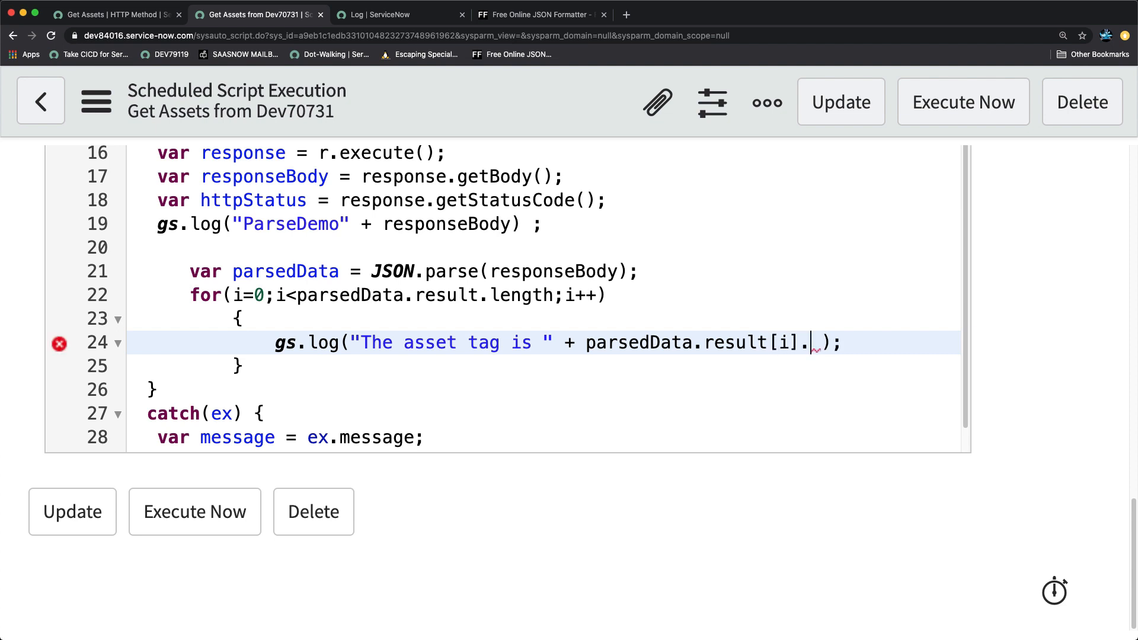
{"action": "type", "text": "asset_ta"}
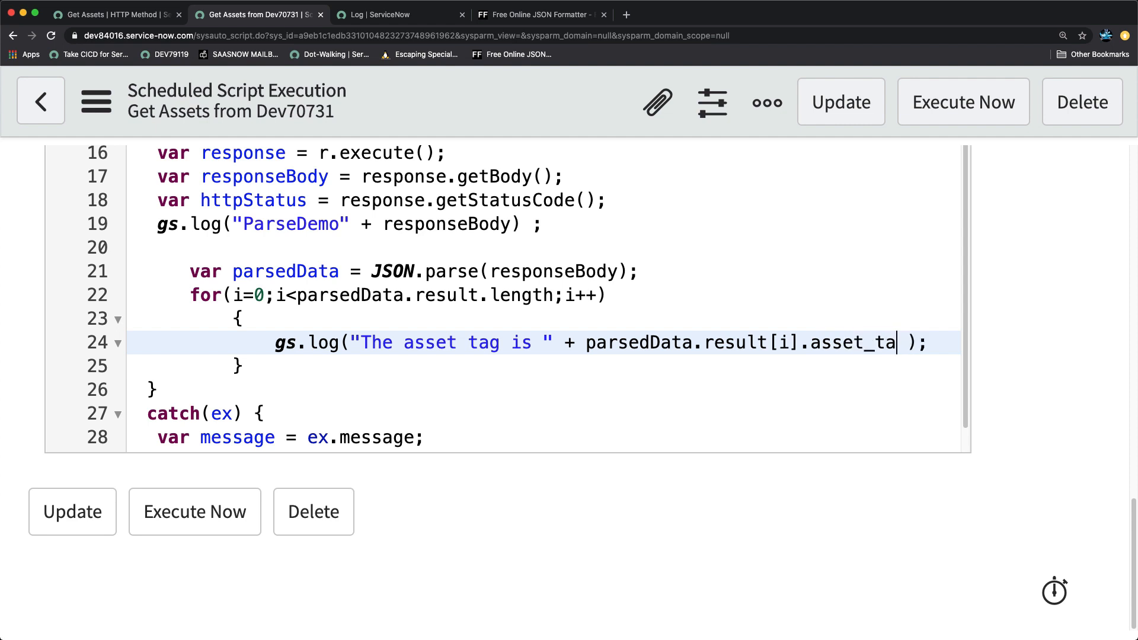
{"action": "type", "text": "g"}
Step: Save the Get Assets from Dev70731 scheduled job and execute it immediately
{"action": "scroll", "coordinate": [729, 346], "scroll_direction": "up", "scroll_amount": 10}
{"action": "scroll", "coordinate": [678, 263], "scroll_direction": "up", "scroll_amount": 8}
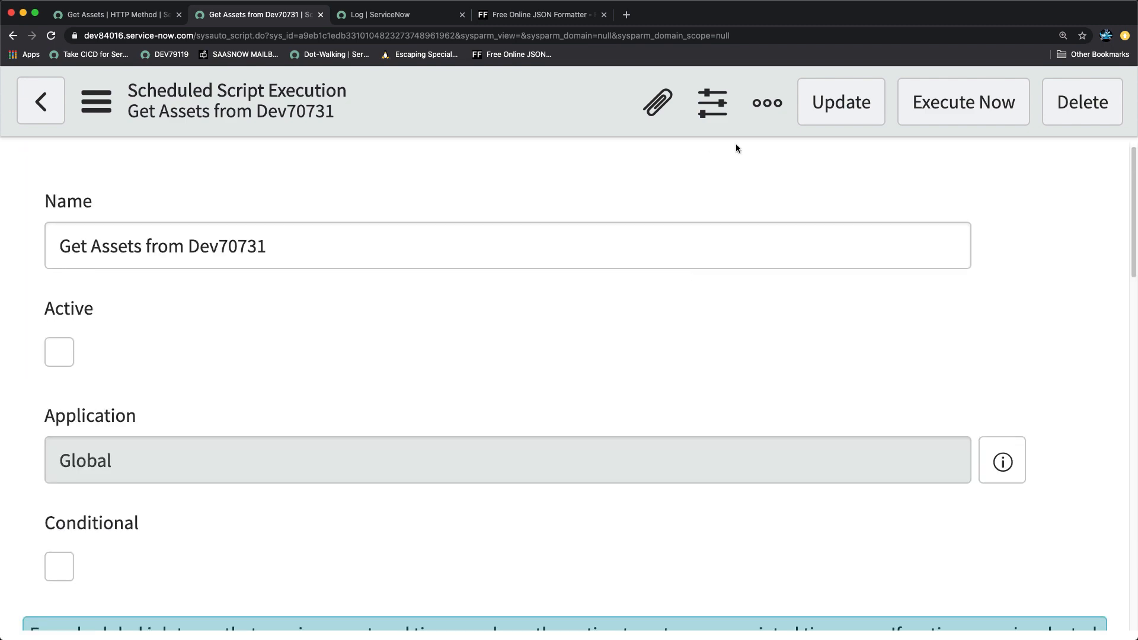
{"action": "right_click", "coordinate": [467, 112]}
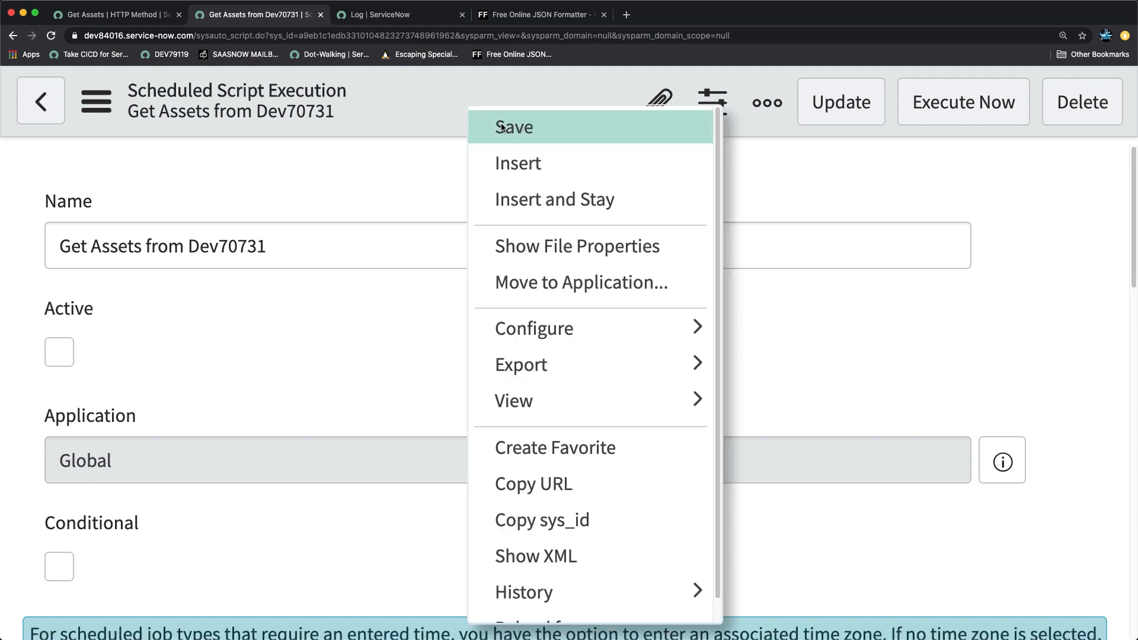
{"action": "left_click", "coordinate": [502, 127]}
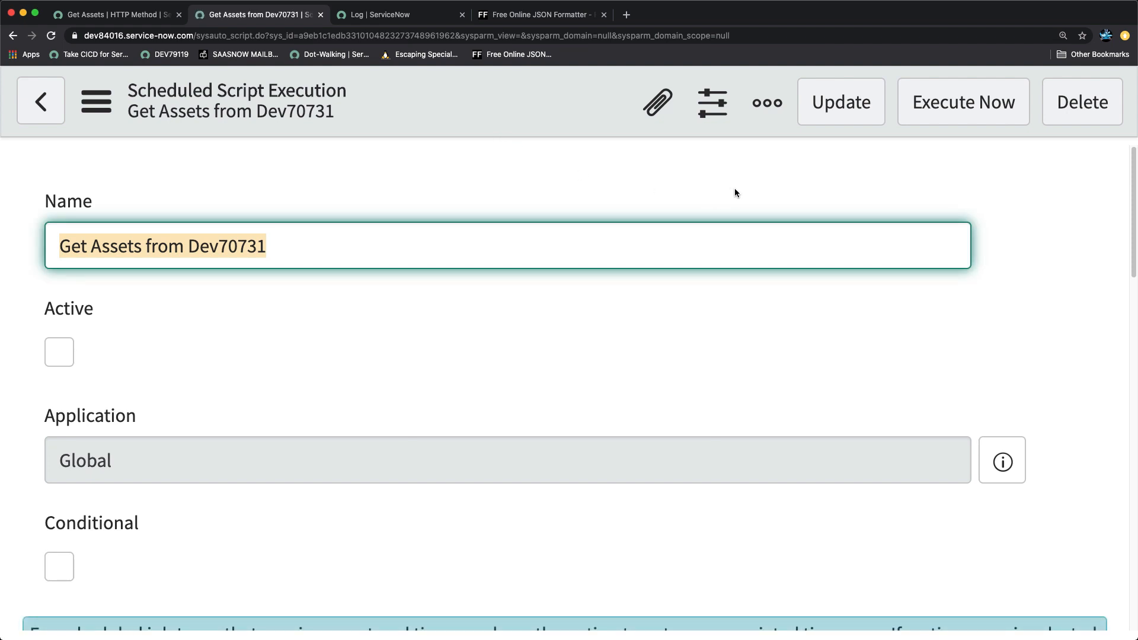
{"action": "left_click", "coordinate": [949, 107]}
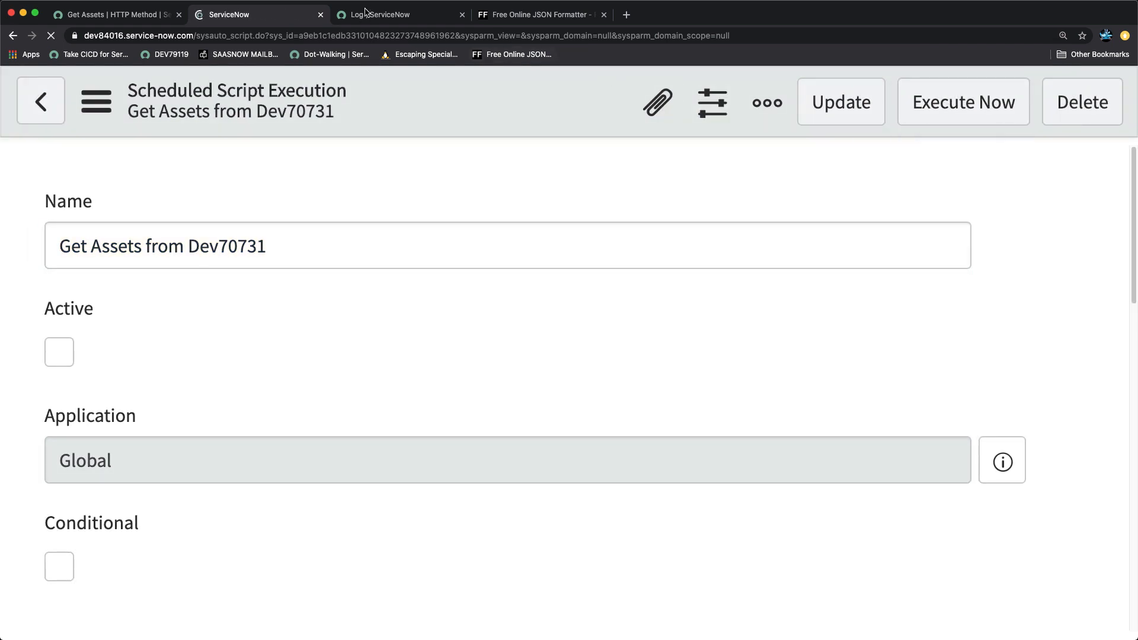
Step: Switch to the system log list, refresh it, and examine the newest asset tag messages
{"action": "left_click", "coordinate": [394, 15]}
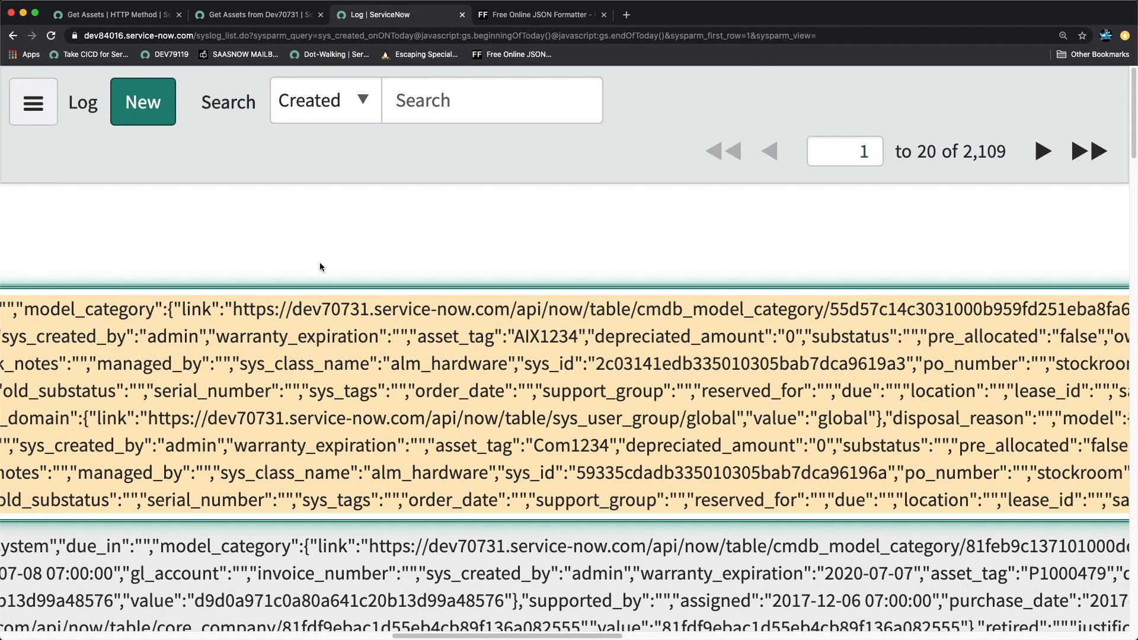
{"action": "scroll", "coordinate": [318, 614], "scroll_direction": "left", "scroll_amount": 15}
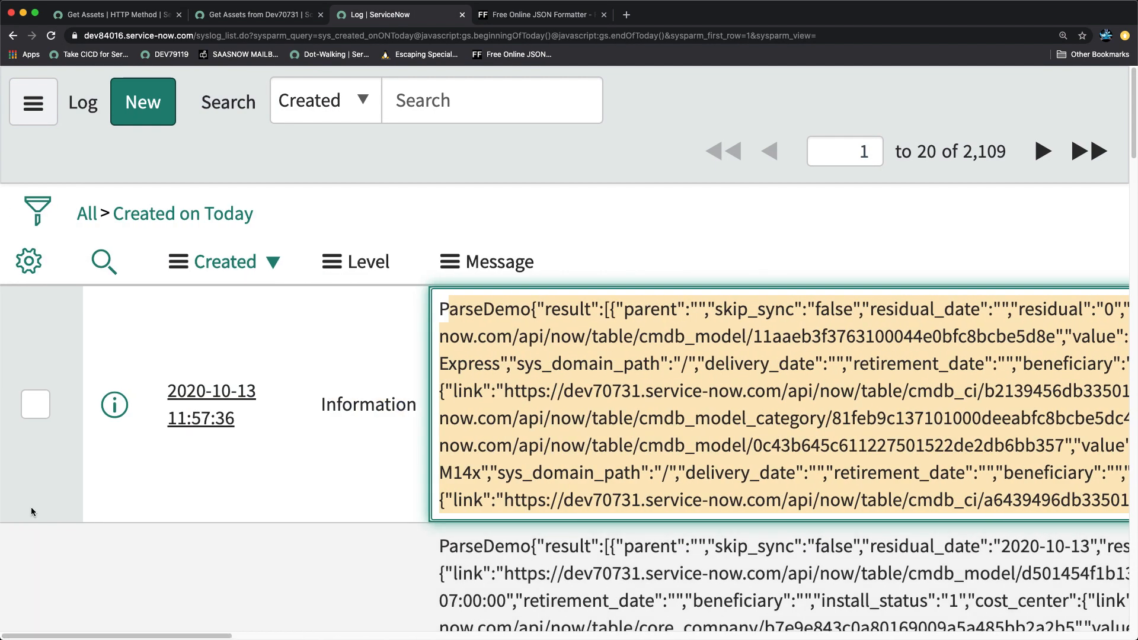
{"action": "left_click", "coordinate": [33, 101]}
{"action": "left_click", "coordinate": [84, 271]}
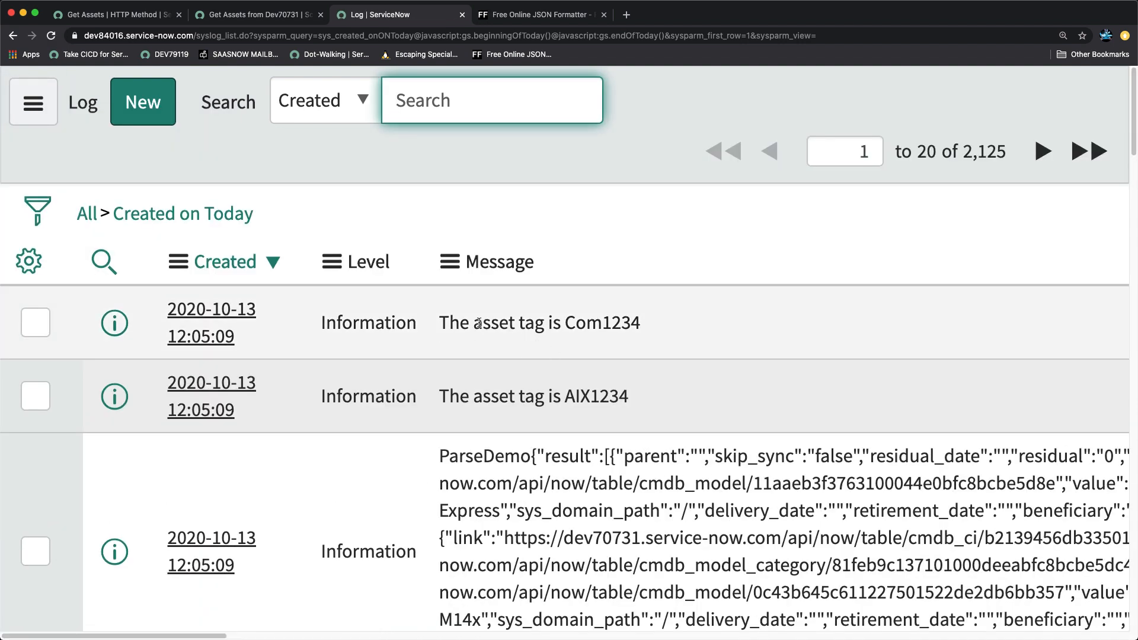
{"action": "left_click_drag", "start_coordinate": [566, 323], "coordinate": [645, 322]}
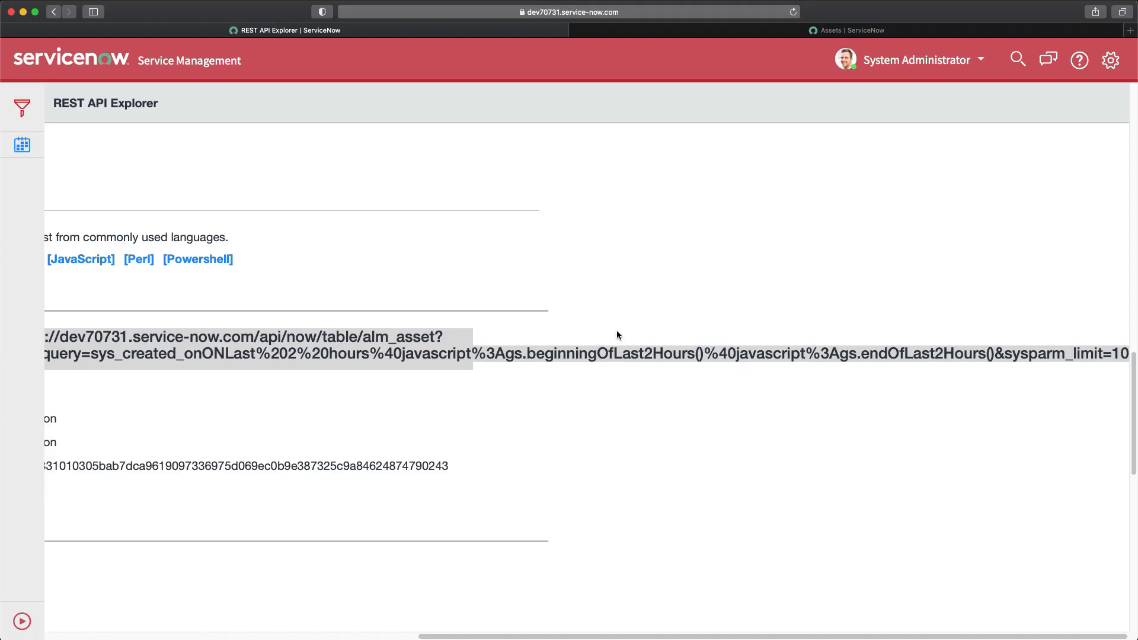